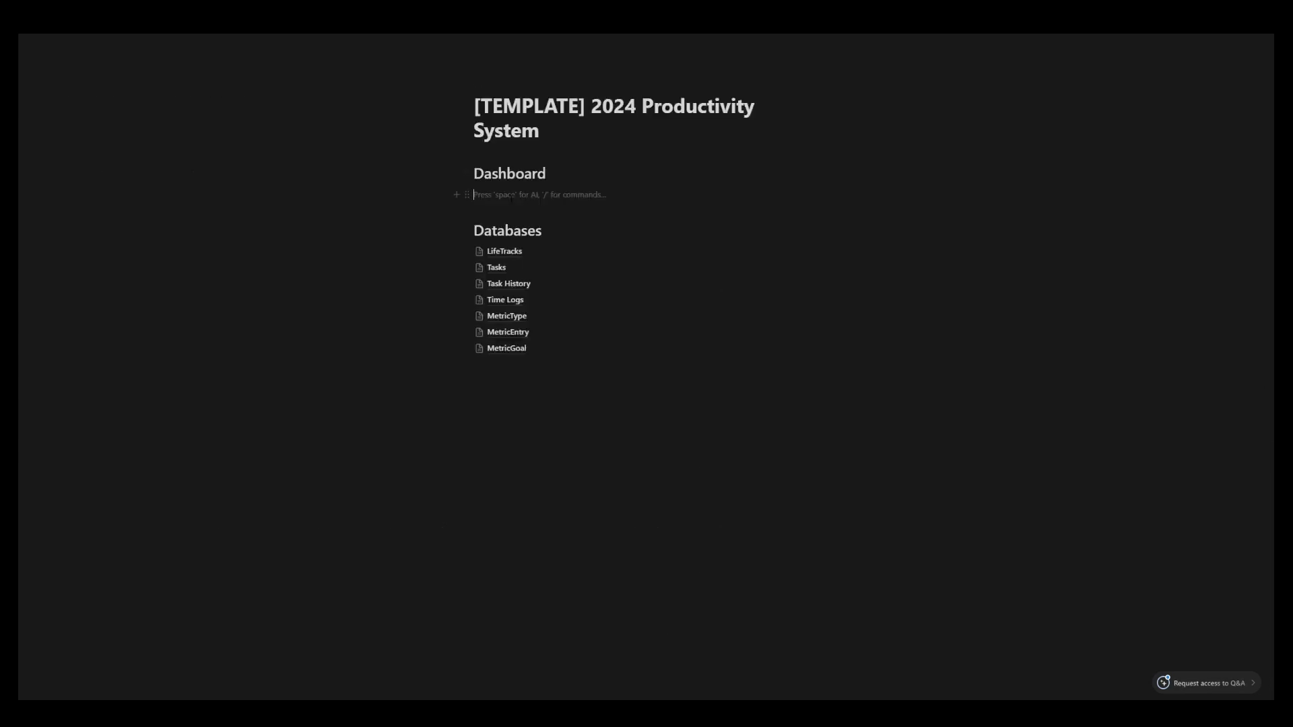
# - Insert a gallery view of the LifeTracks database under the Dashboard heading, using a new empty view named LifeTracks
pyautogui.write('/data')
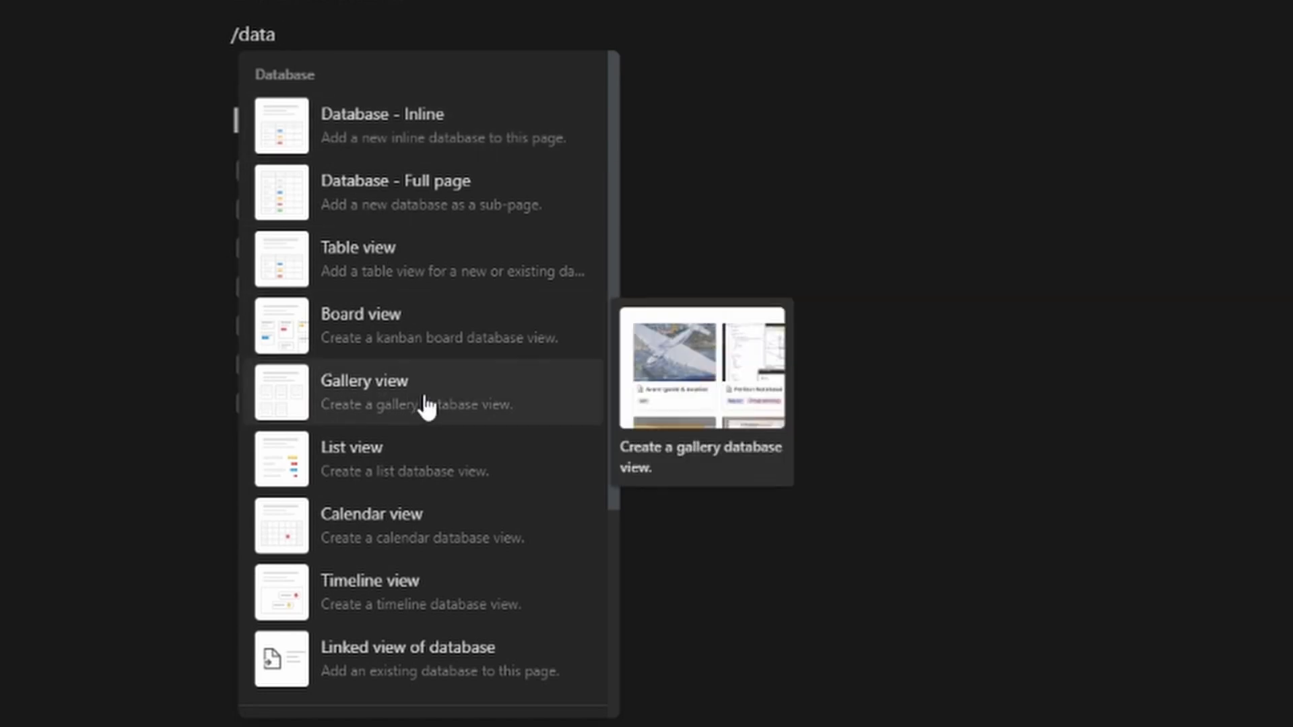
pyautogui.click(426, 404)
pyautogui.click(598, 266)
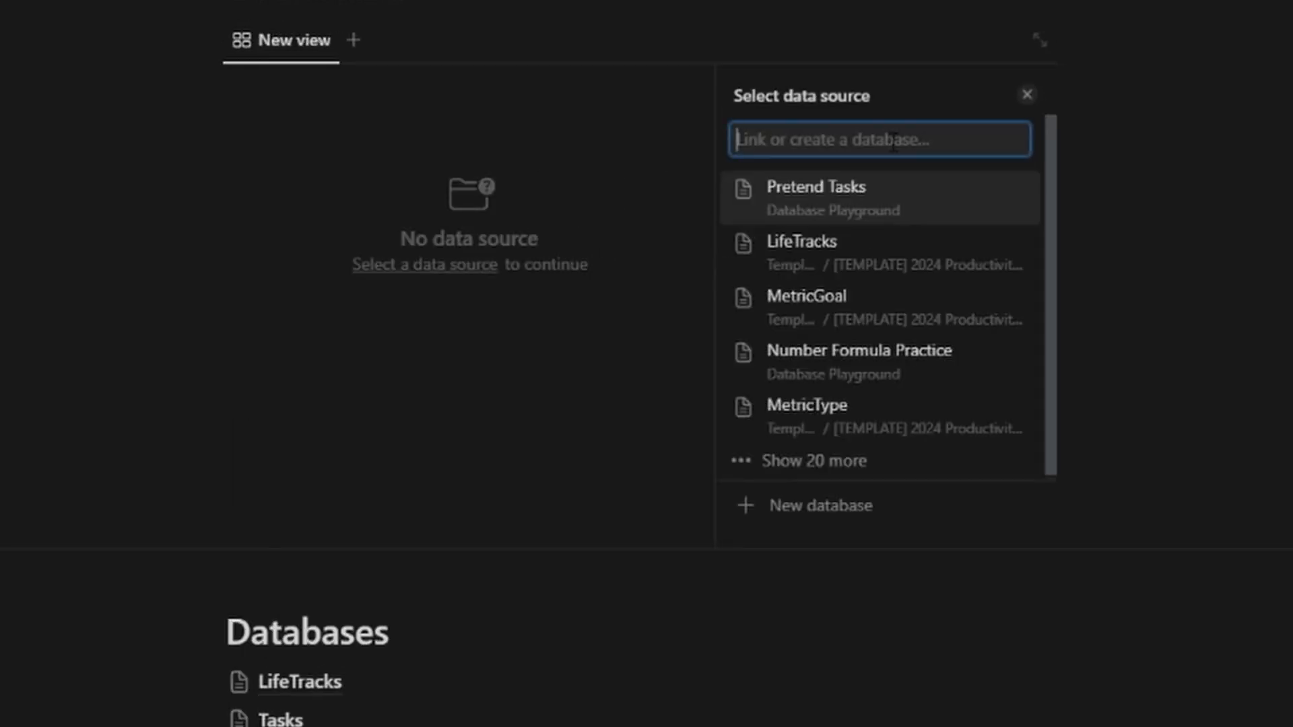
pyautogui.click(847, 255)
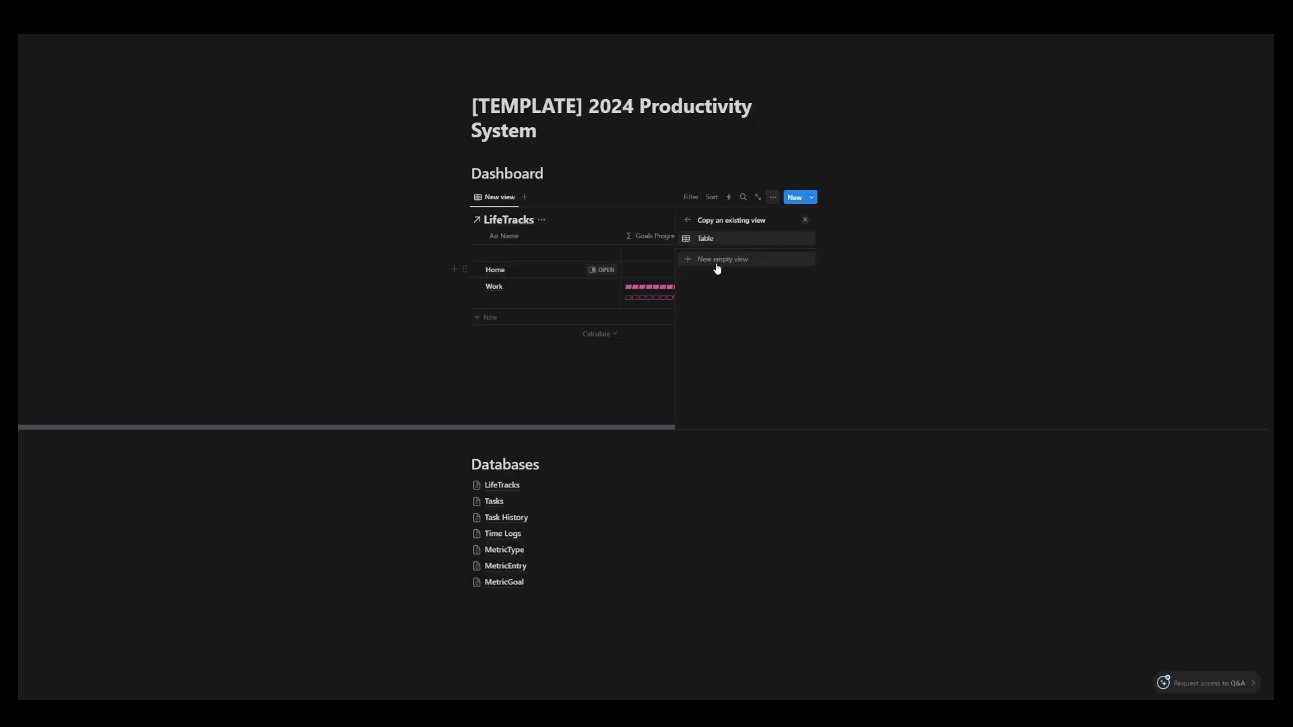
pyautogui.click(824, 196)
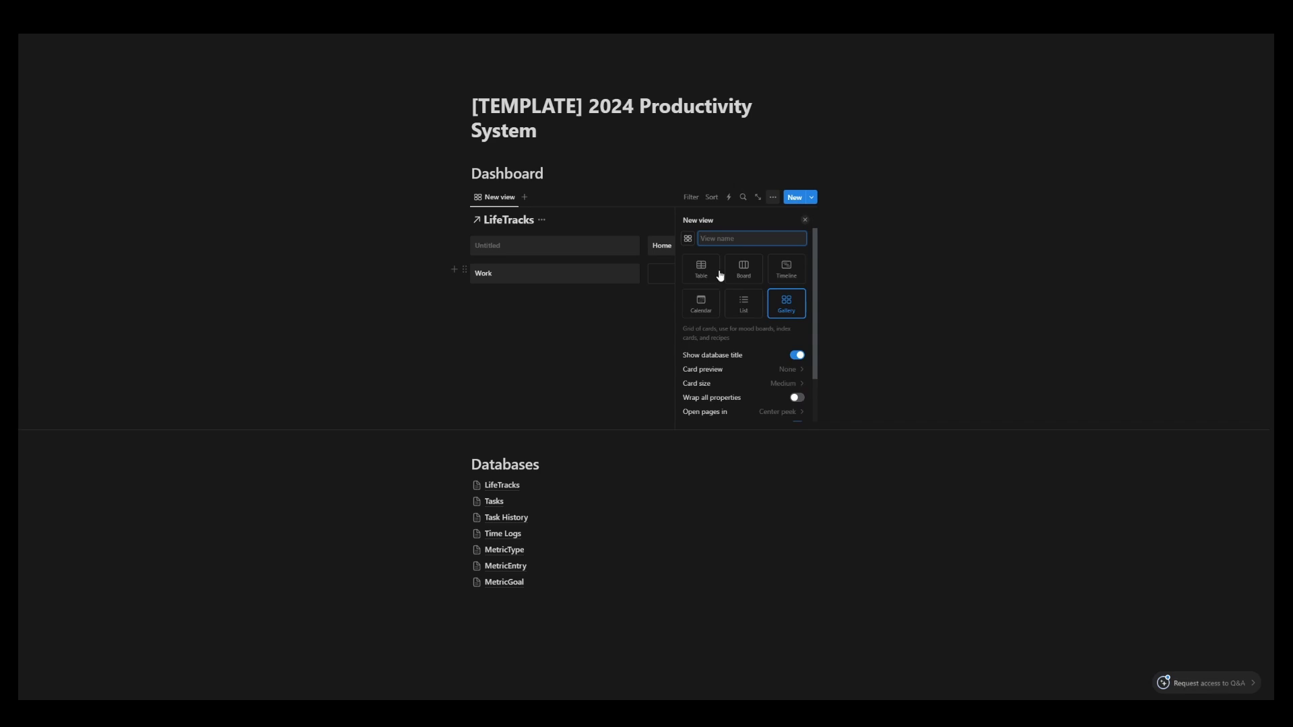
pyautogui.click(795, 309)
pyautogui.click(723, 238)
pyautogui.press('Escape')
# - Show the Goals Progress property on the LifeTracks gallery cards and close the view options
pyautogui.click(772, 197)
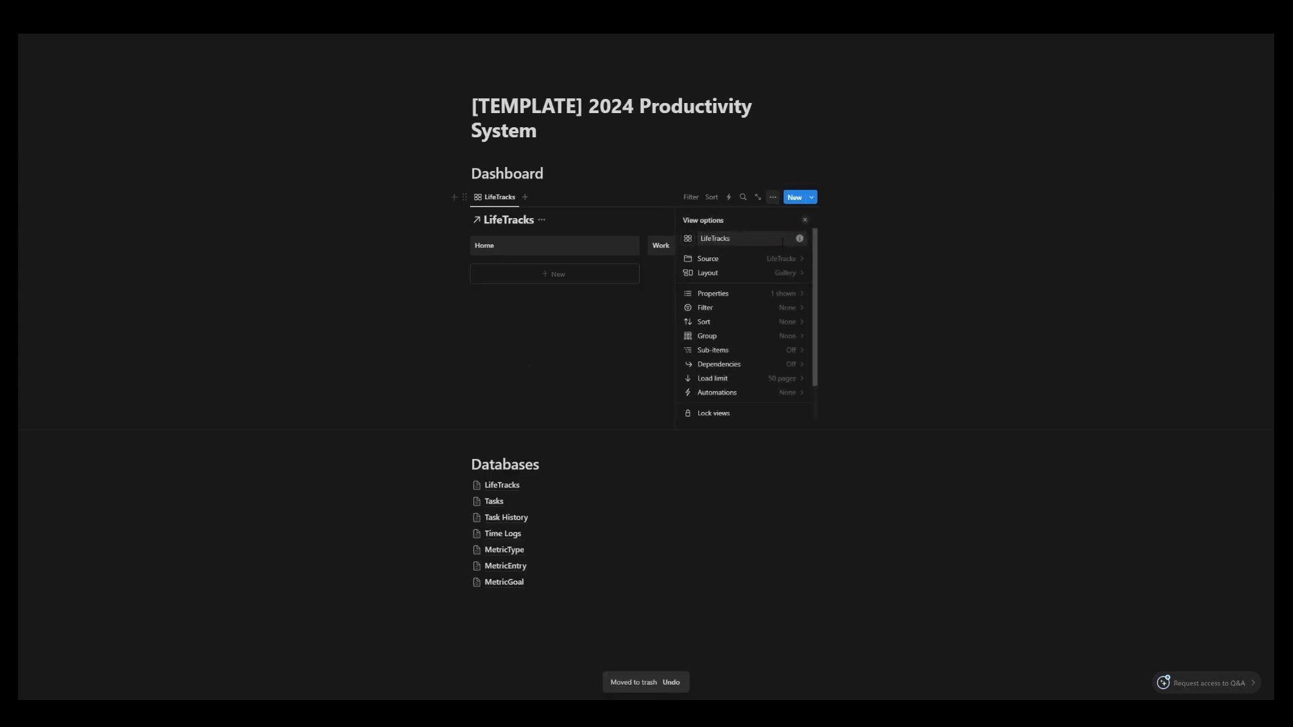
pyautogui.click(785, 298)
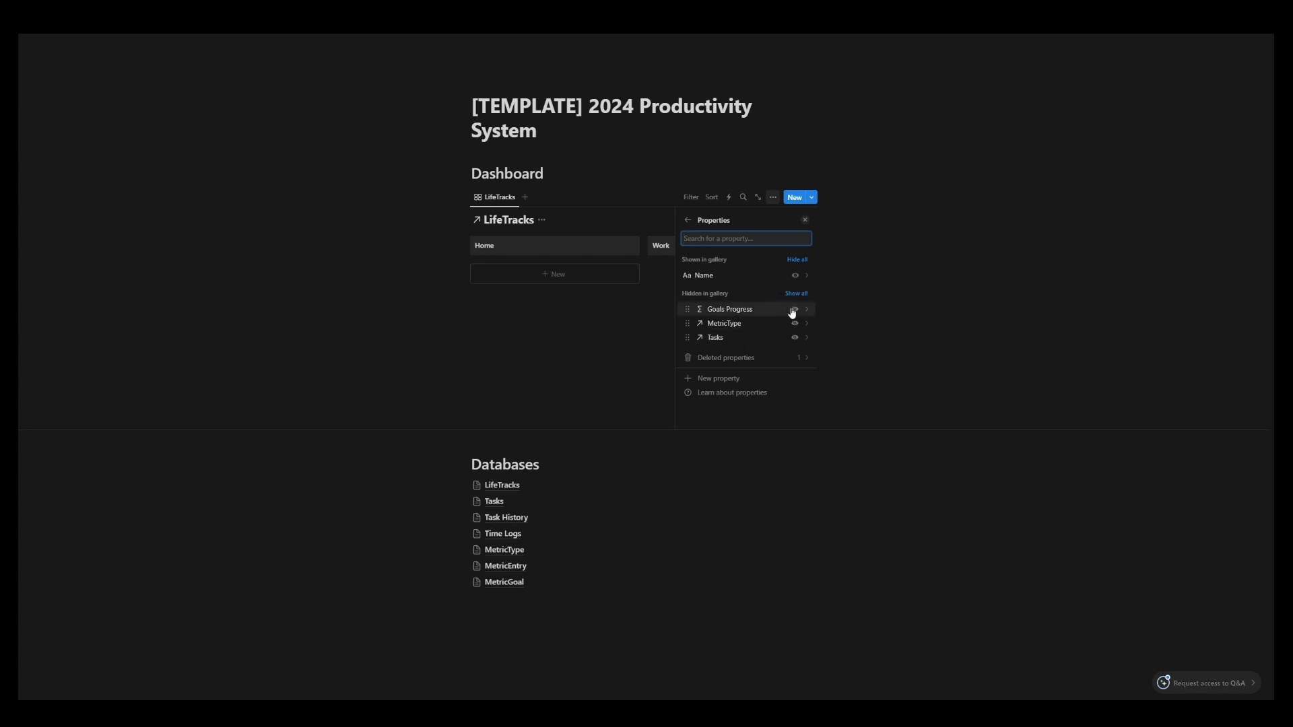
pyautogui.click(795, 310)
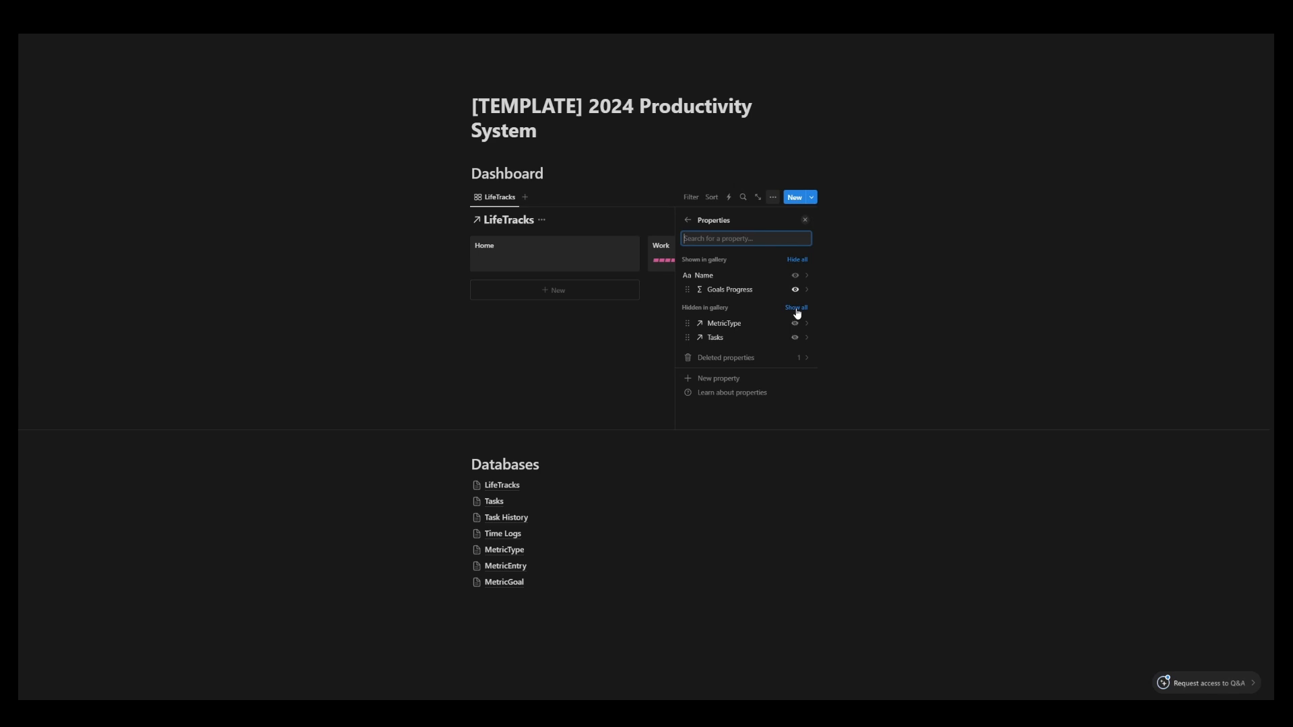
pyautogui.click(1044, 317)
pyautogui.click(805, 220)
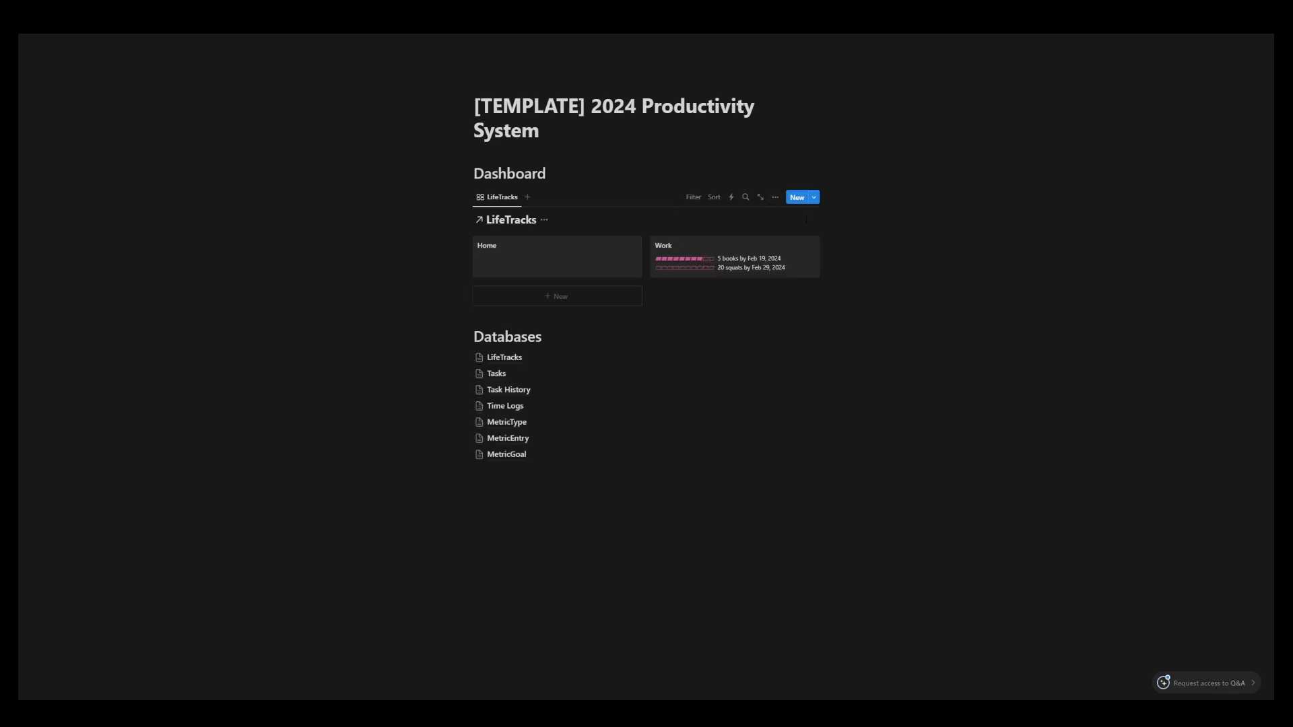
# - Turn on full width for the productivity system page and open the LifeTracks database
pyautogui.click(1254, 37)
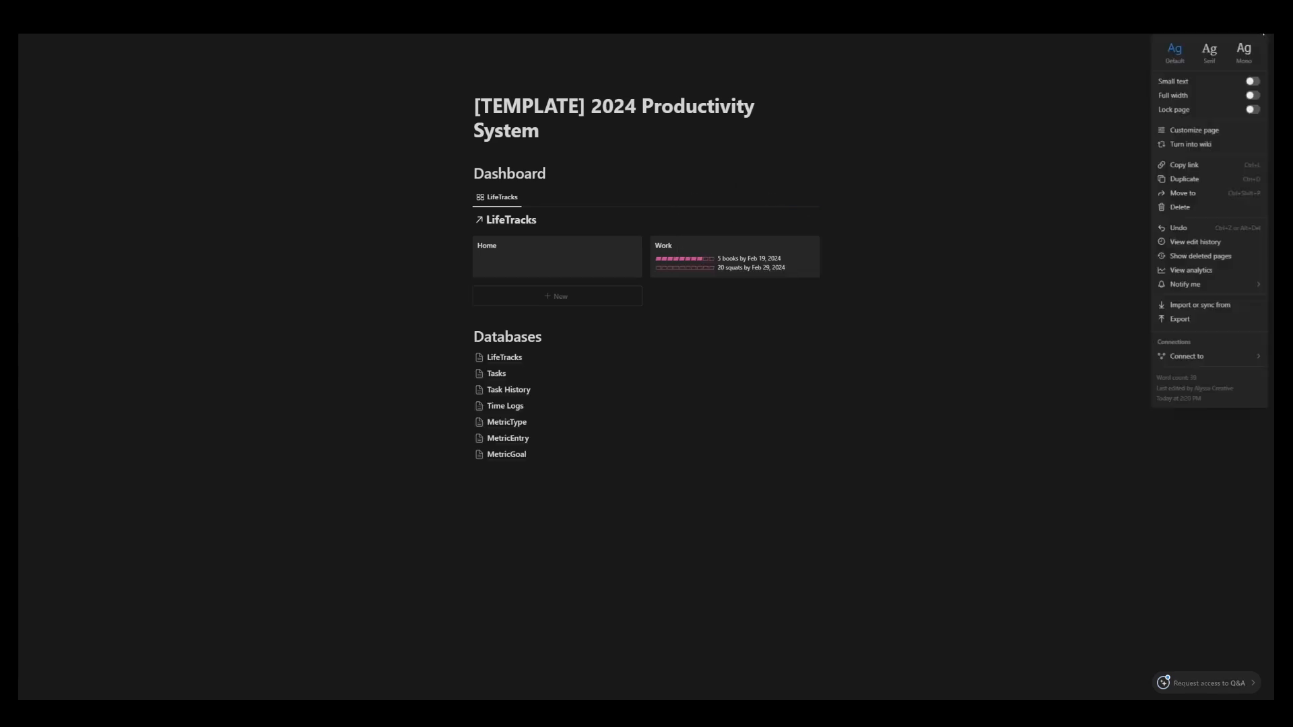
pyautogui.click(1250, 95)
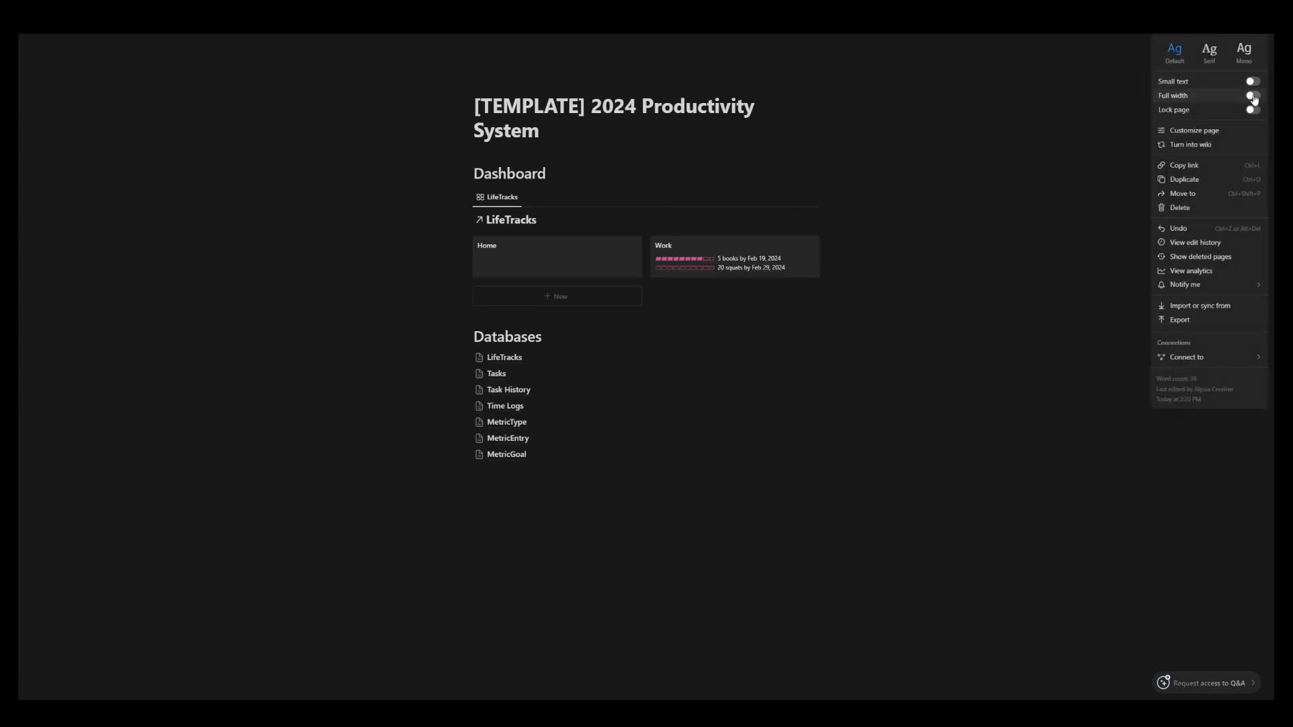
pyautogui.click(695, 361)
# - Add a formula property named Open Projects to the LifeTracks table and open its formula for editing
pyautogui.click(585, 108)
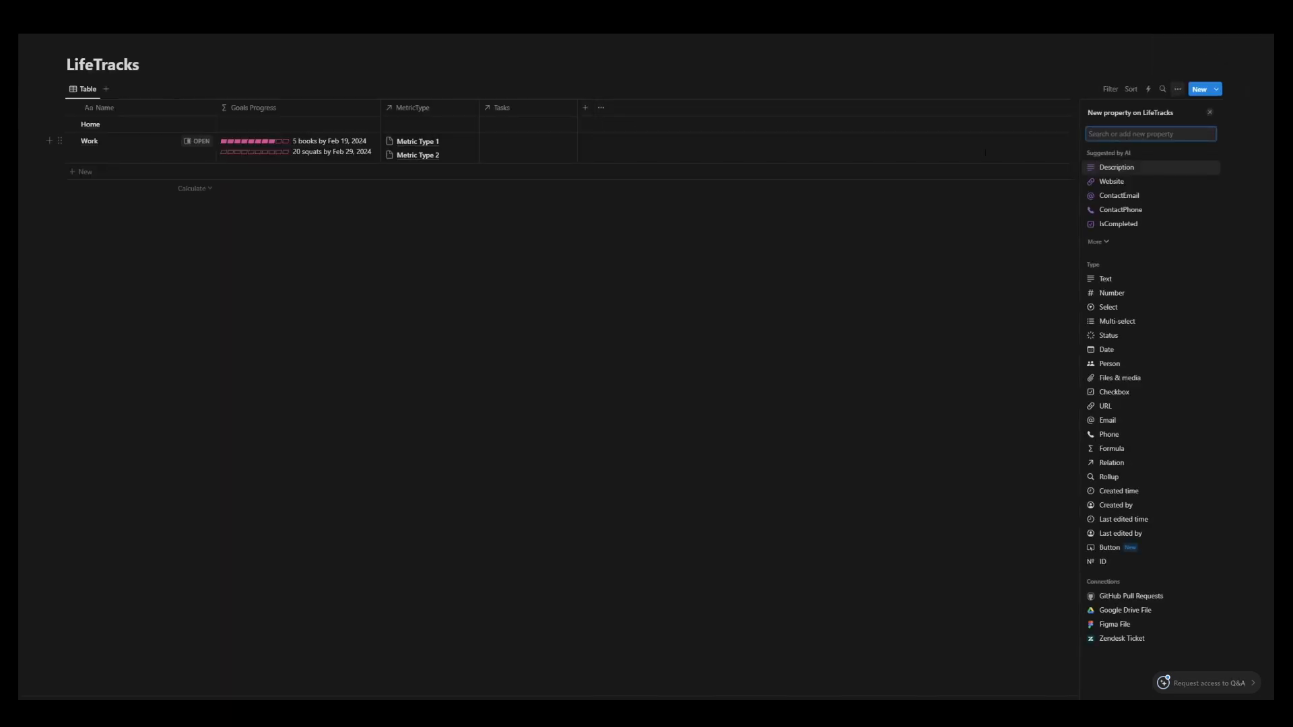
pyautogui.write('form')
pyautogui.press('Return')
pyautogui.write('Open Projects')
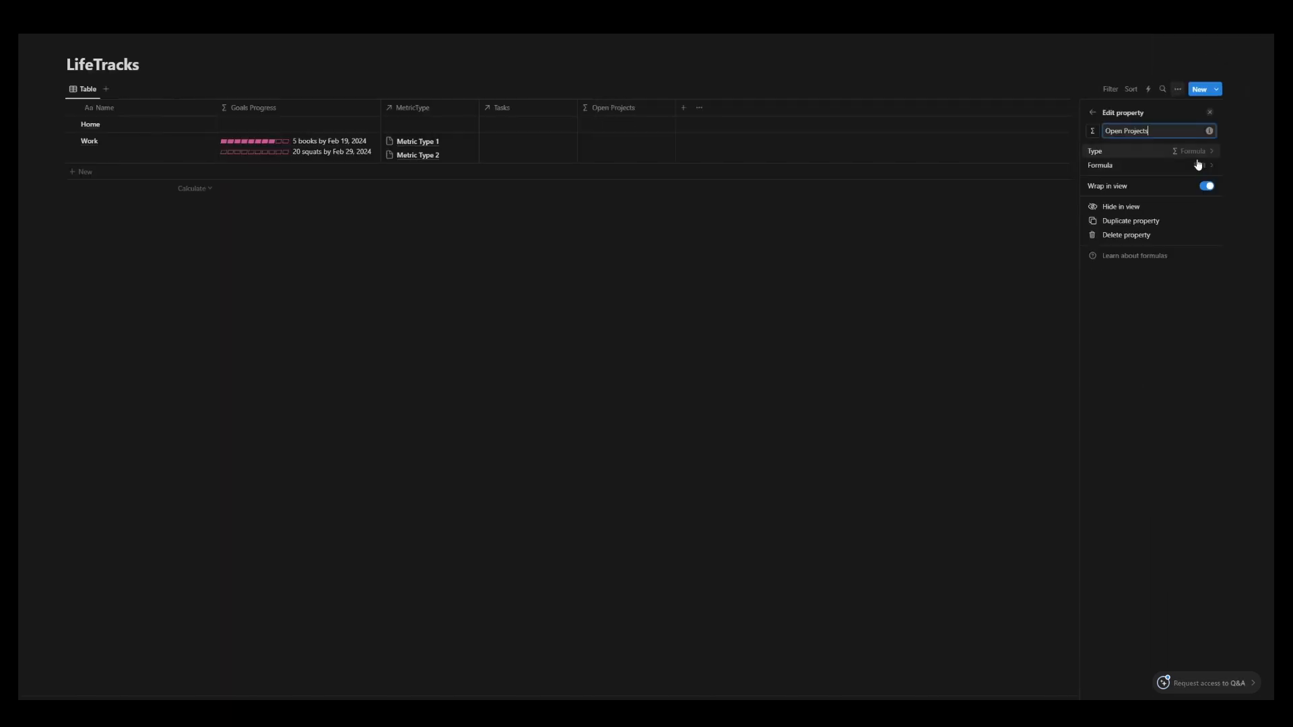
pyautogui.click(1198, 166)
pyautogui.click(1198, 167)
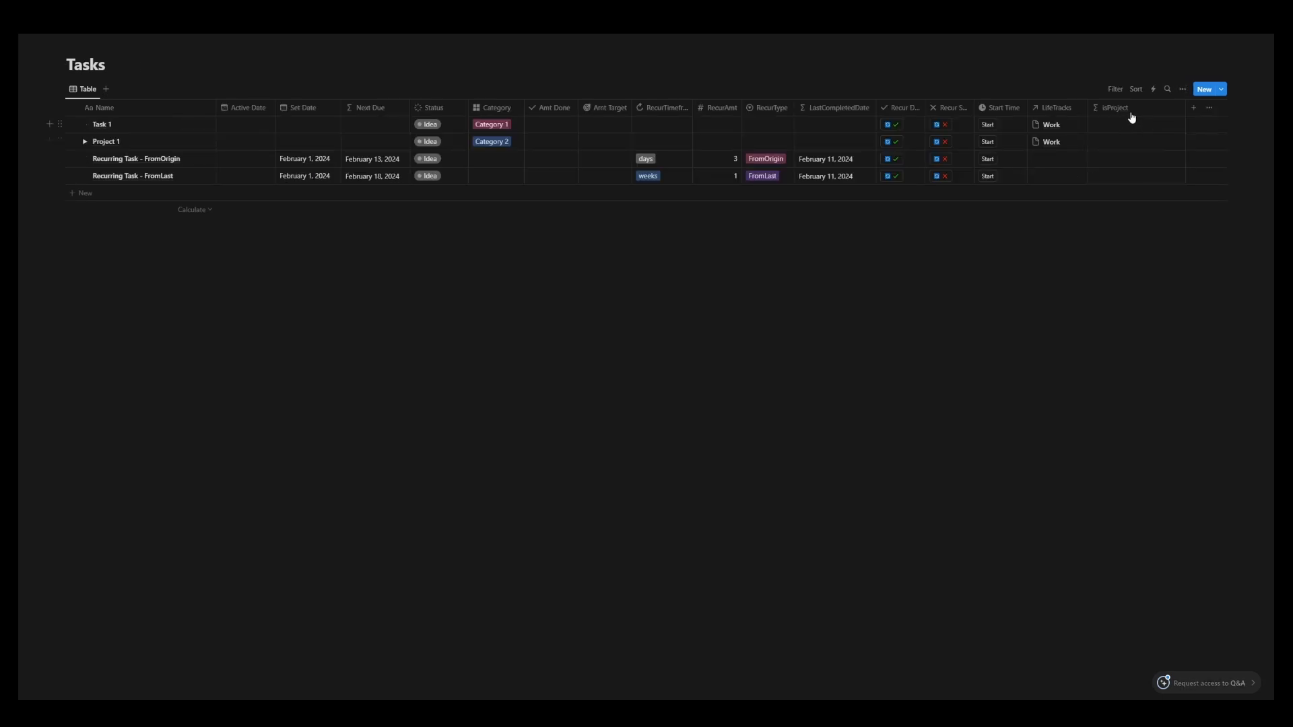
# - Enter the formula Parent item.empty() && current.Sub-item.empty().not() for the isProject property in the Tasks database
pyautogui.click(1133, 108)
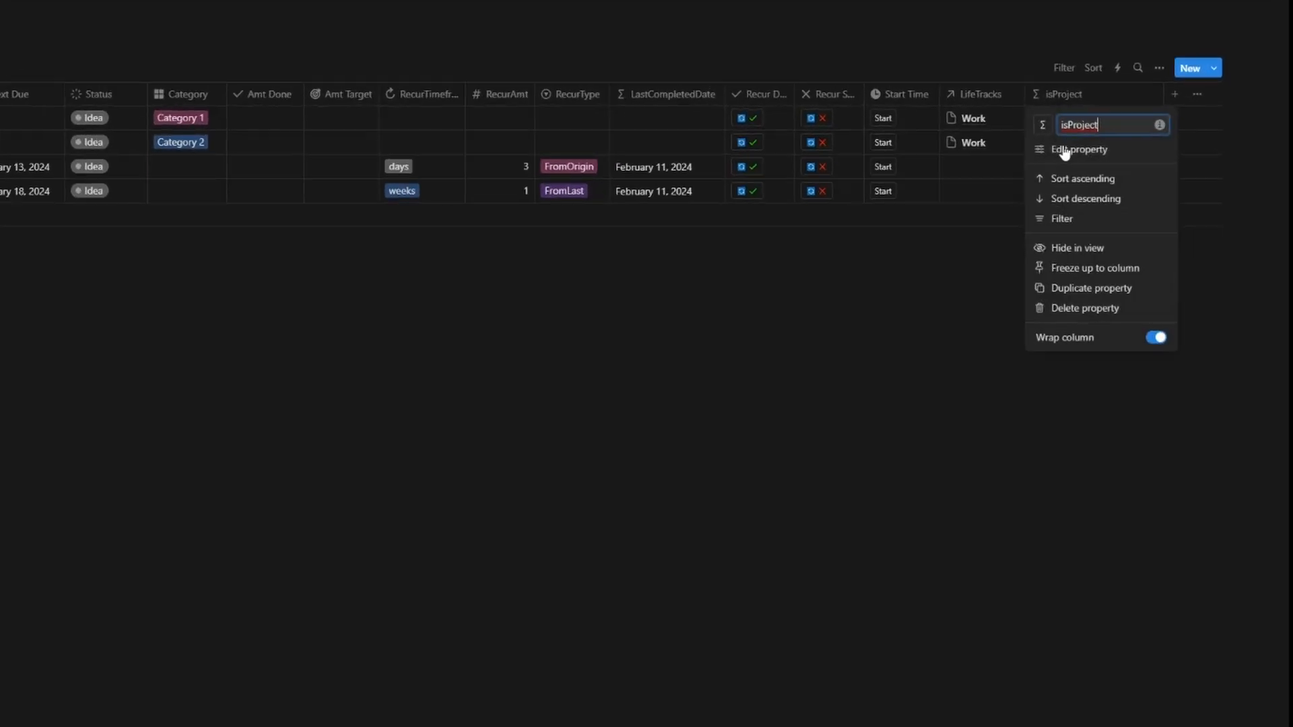
pyautogui.click(1064, 149)
pyautogui.click(1088, 179)
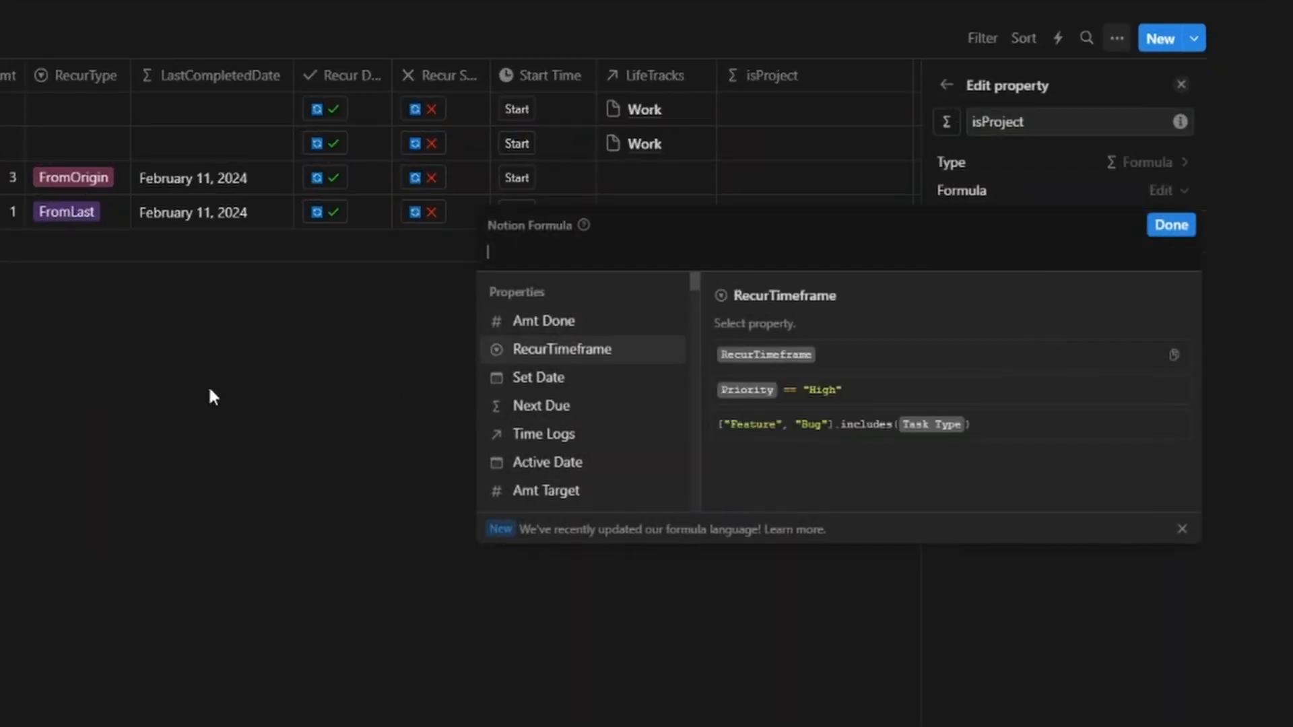
pyautogui.write('Parent item.empty() && current.Sub-item.empty().not()')
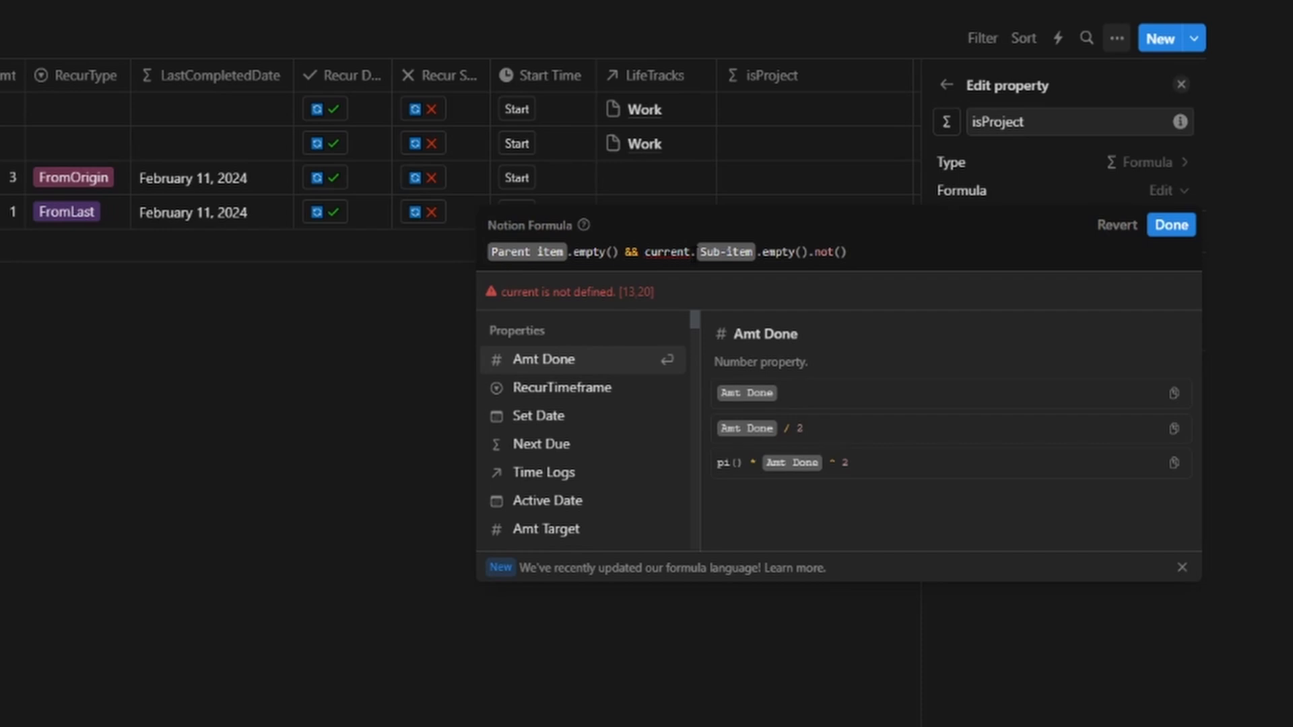
# - Remove "current." before Sub-item so the isProject formula reads Parent item.empty() && Sub-item.empty().not(), and save it
pyautogui.click(694, 252)
pyautogui.press('Right')
pyautogui.press('BackSpace')
pyautogui.press('BackSpace')
pyautogui.press('BackSpace')
pyautogui.press('BackSpace')
pyautogui.press('BackSpace')
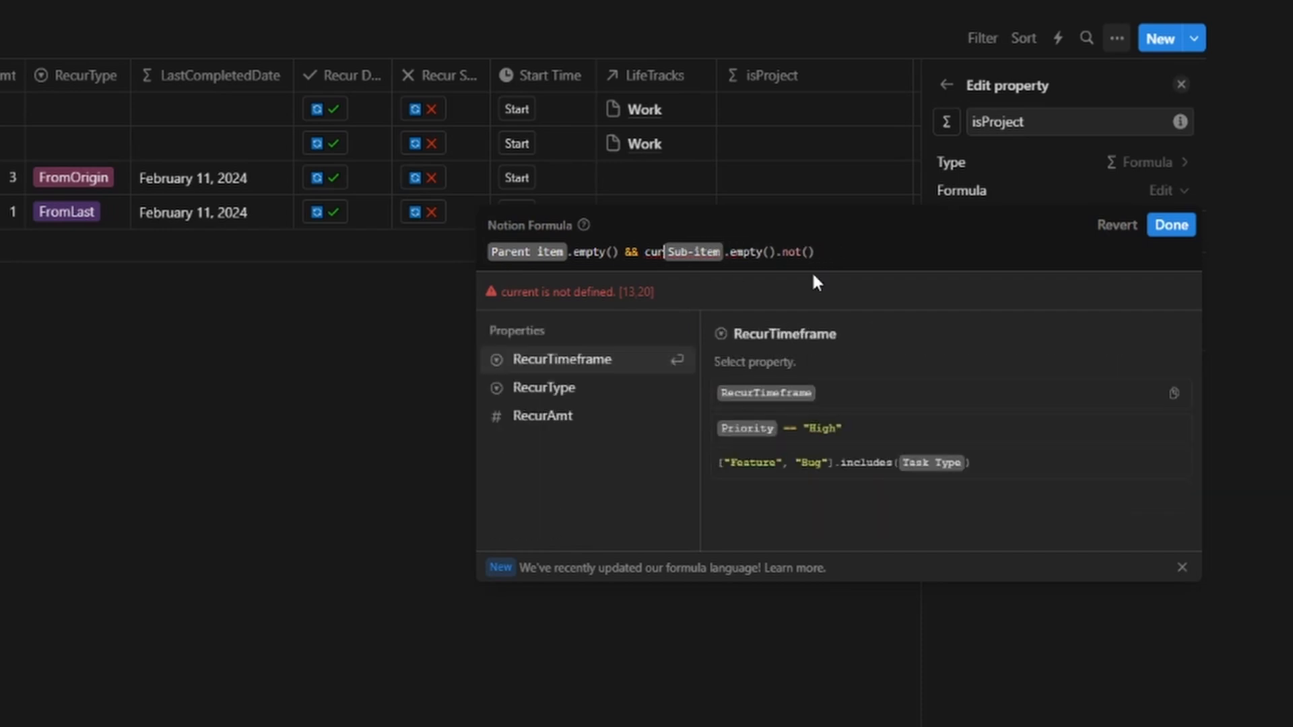
pyautogui.press('BackSpace')
pyautogui.press('BackSpace')
pyautogui.press('BackSpace')
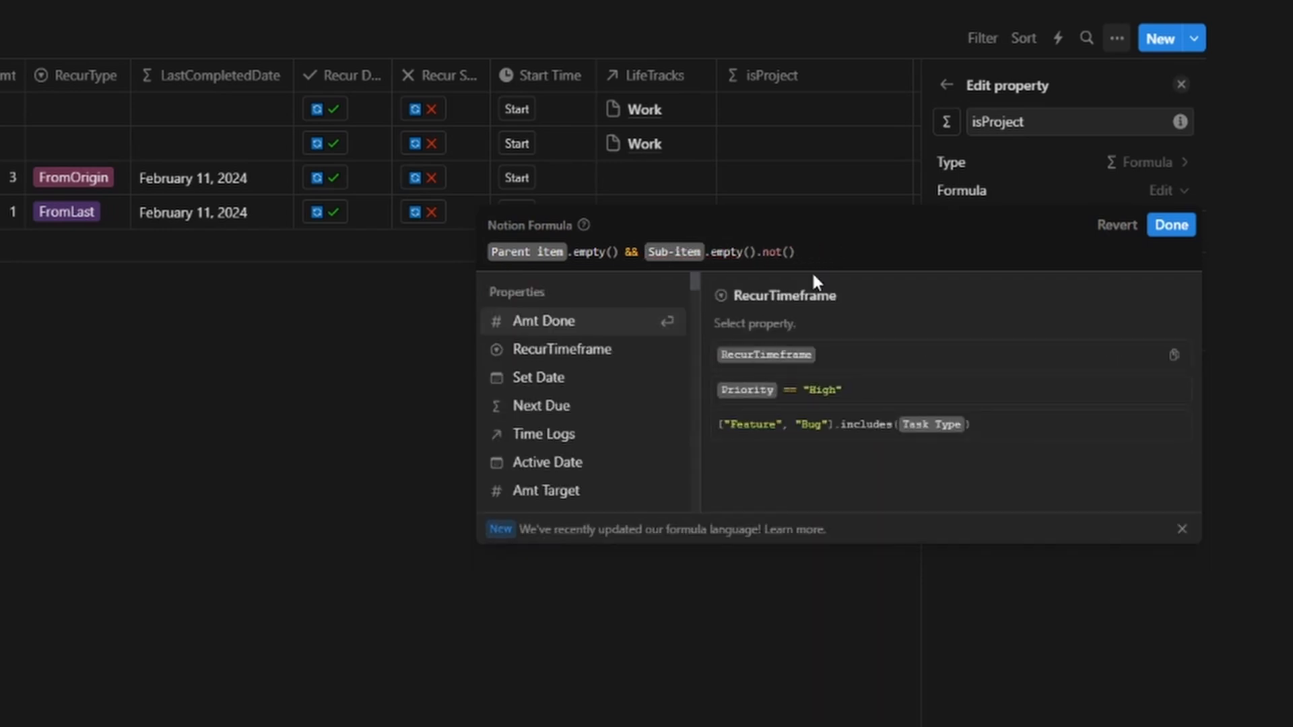
pyautogui.click(1167, 229)
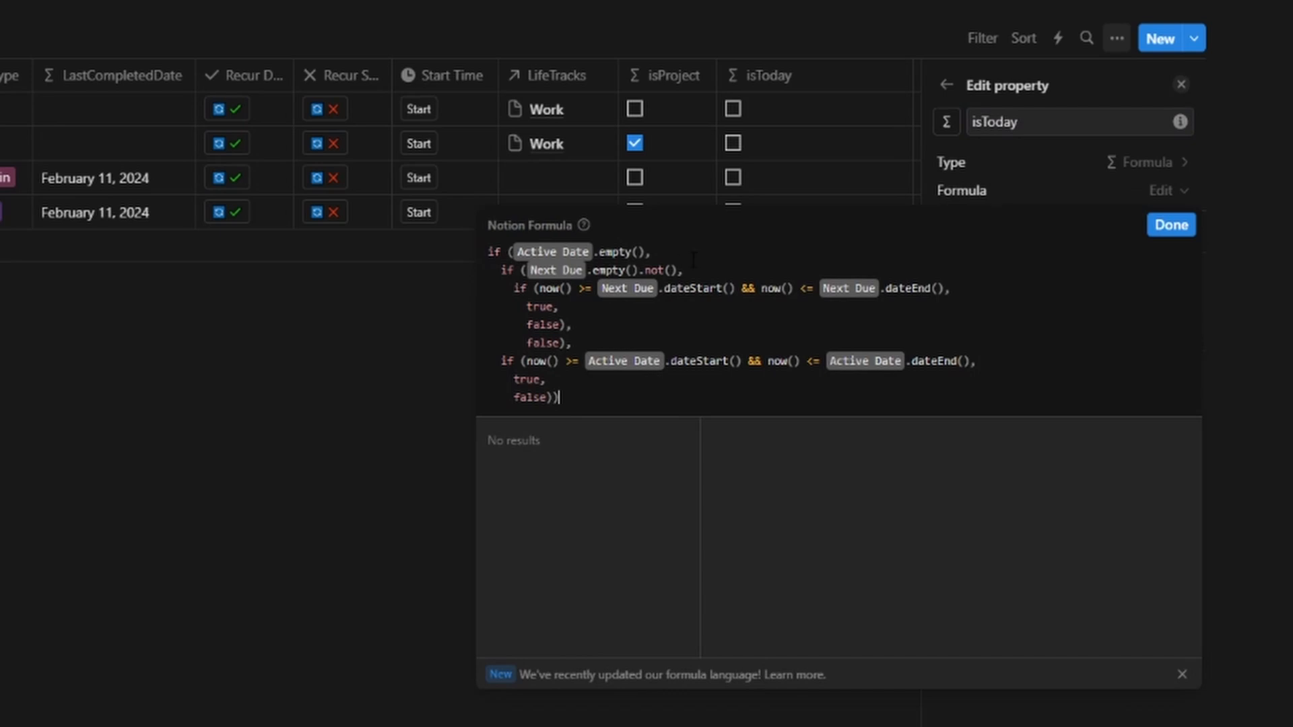
# - Delete and re-enter the first now() in the Next Due comparison of the isToday formula
pyautogui.click(572, 288)
pyautogui.write('.')
pyautogui.press('BackSpace')
pyautogui.press('BackSpace')
pyautogui.press('BackSpace')
pyautogui.press('BackSpace')
pyautogui.press('BackSpace')
pyautogui.press('BackSpace')
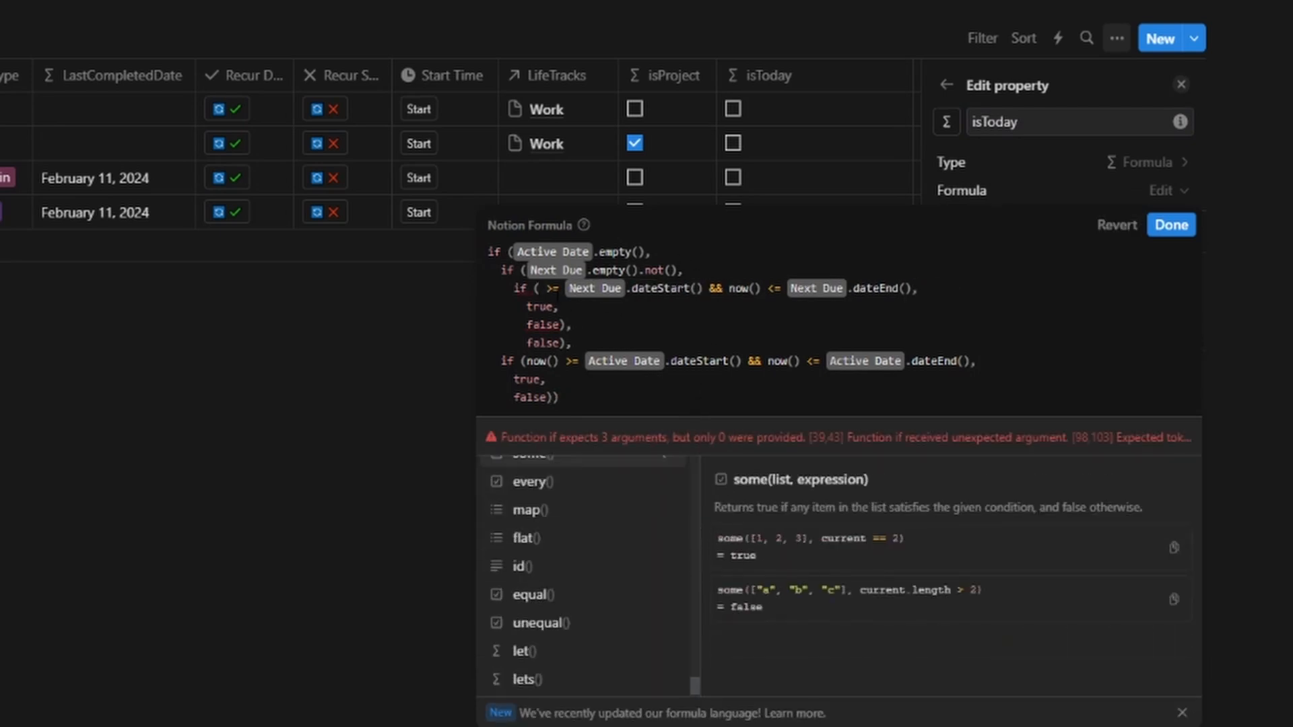
pyautogui.write('now()')
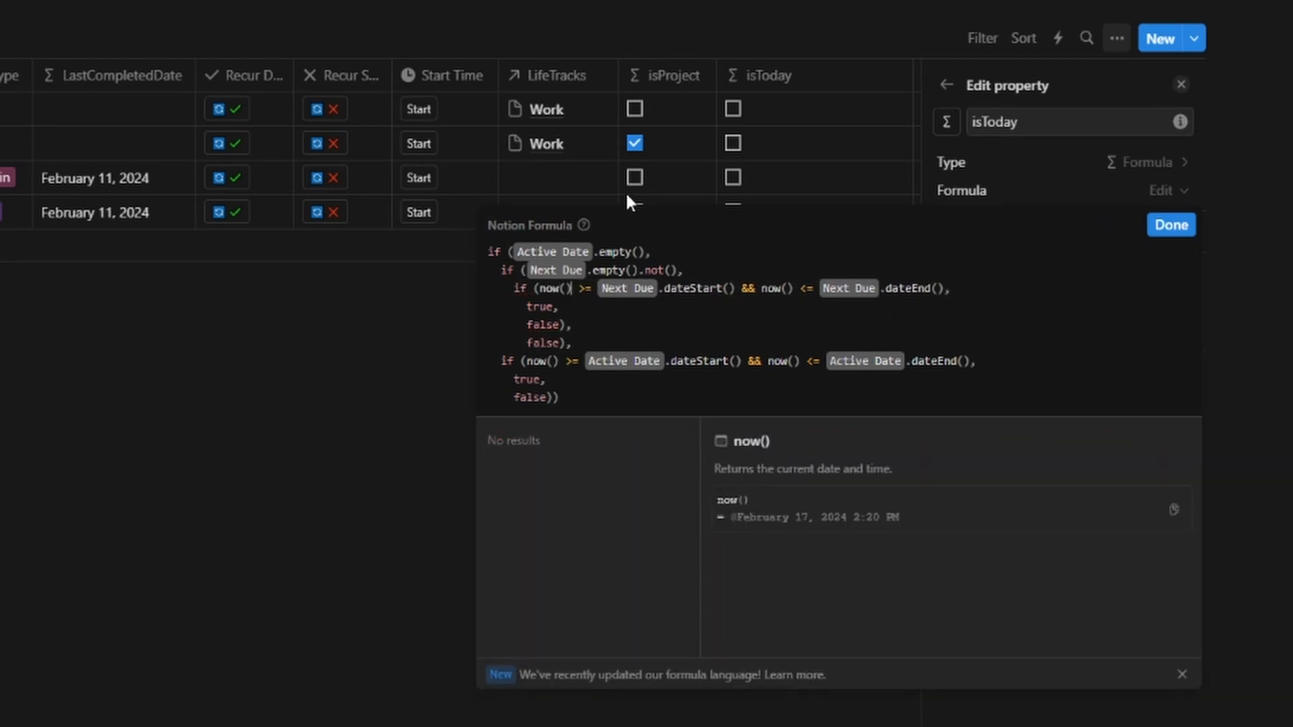
# - Save the isToday formula and close its property settings
pyautogui.click(1170, 226)
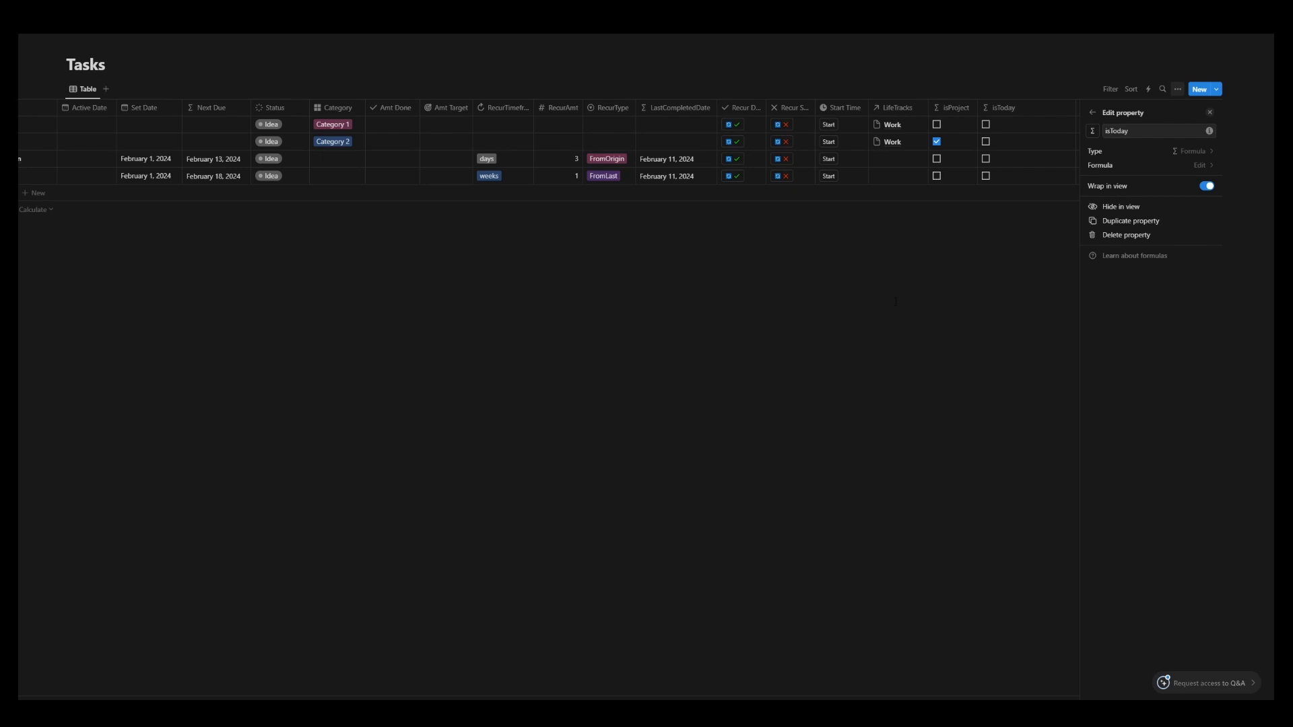
pyautogui.click(1209, 112)
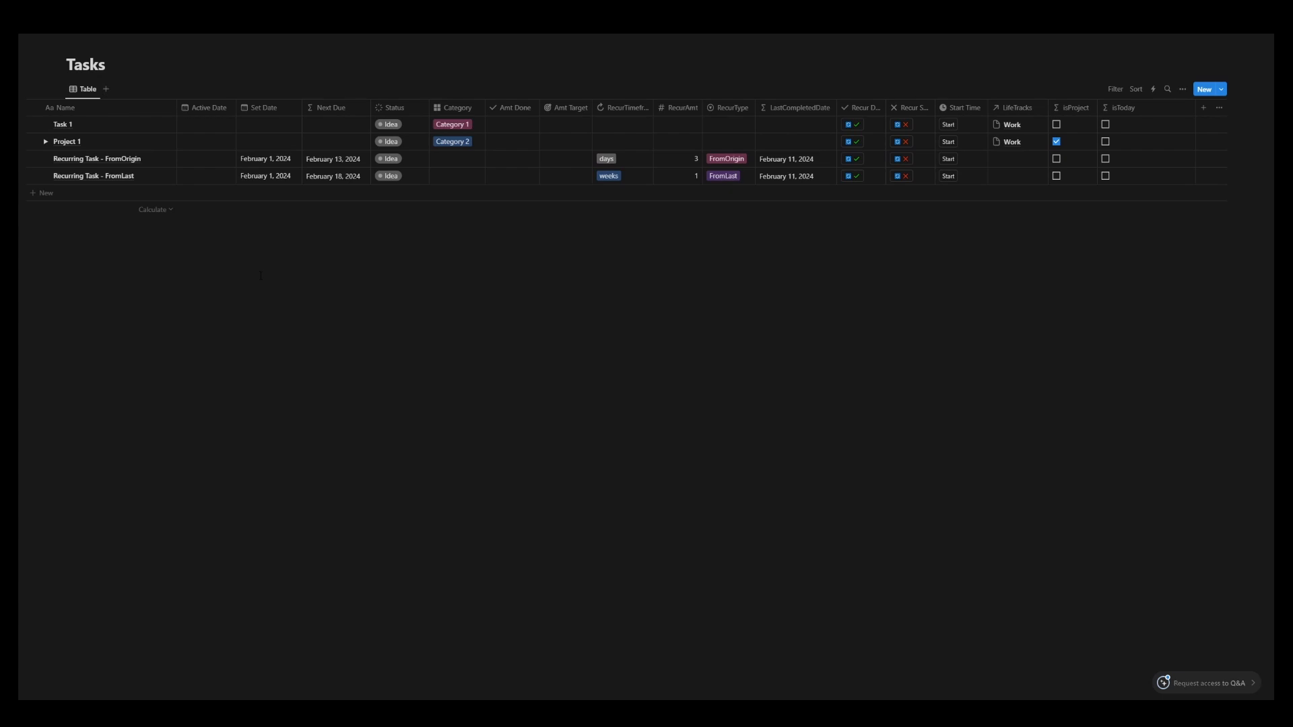
# - Set Project 1's Active Date to a range from February 12, 2024 to February 18, 2024
pyautogui.click(205, 143)
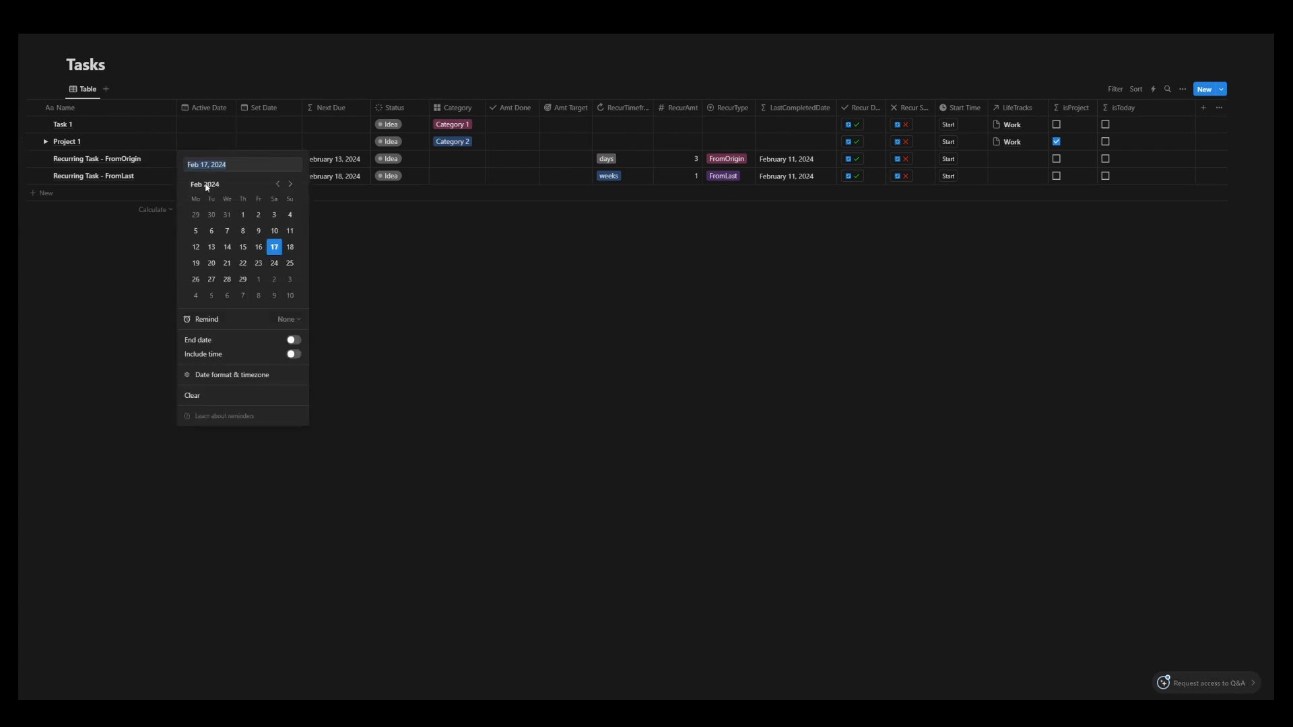
pyautogui.click(202, 249)
pyautogui.click(294, 340)
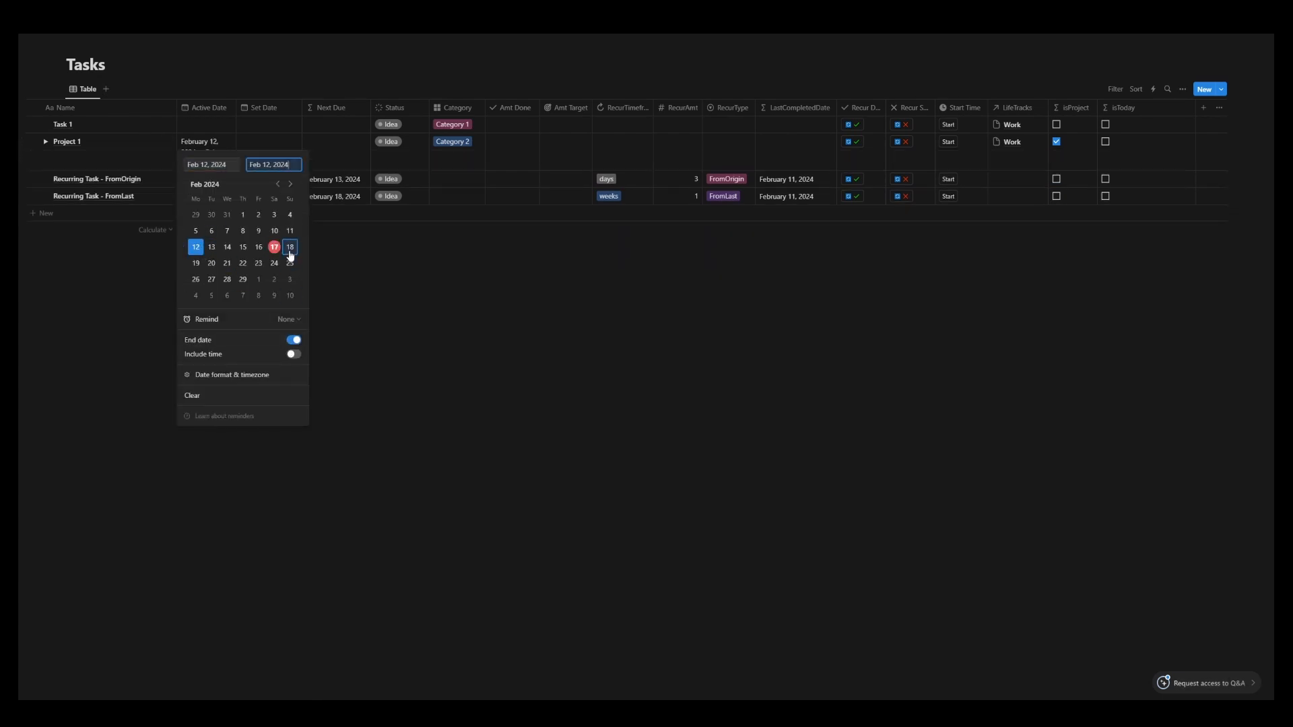
pyautogui.click(290, 250)
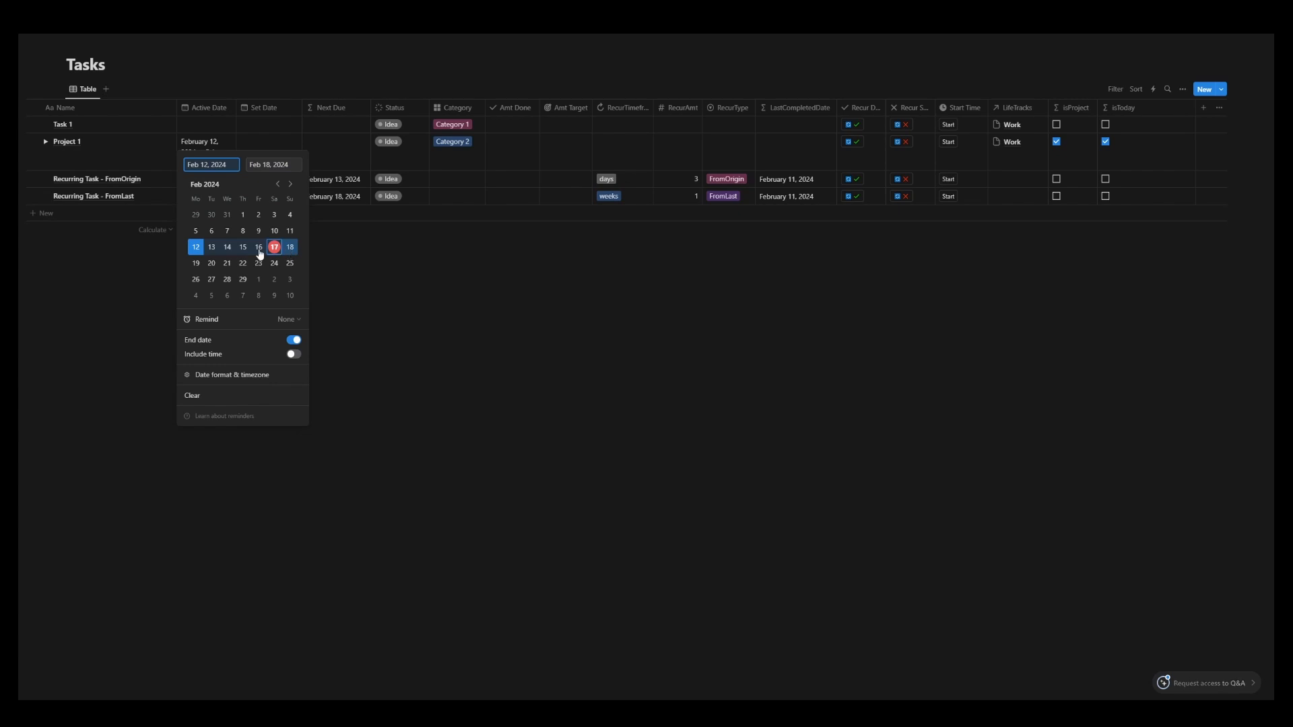
# - Change the end of Project 1's Active Date to February 16, 2024, and pick February 17 in the calendar
pyautogui.click(272, 165)
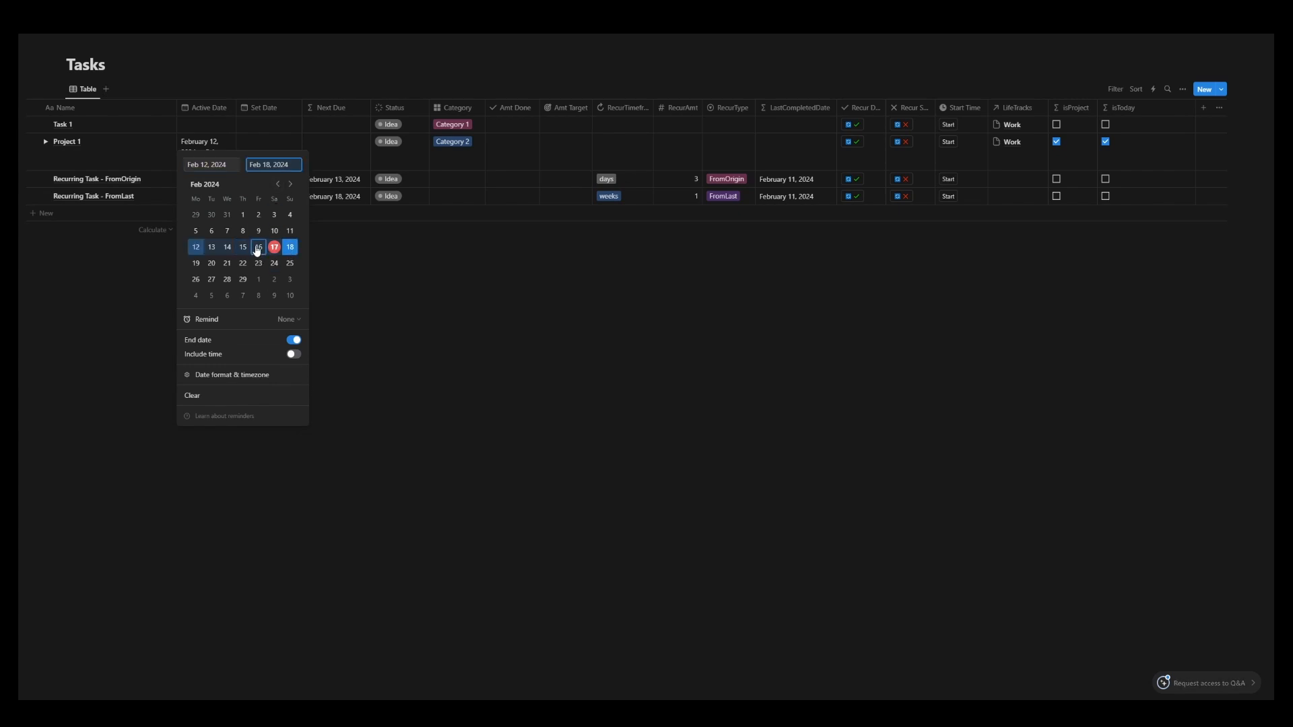
pyautogui.click(258, 247)
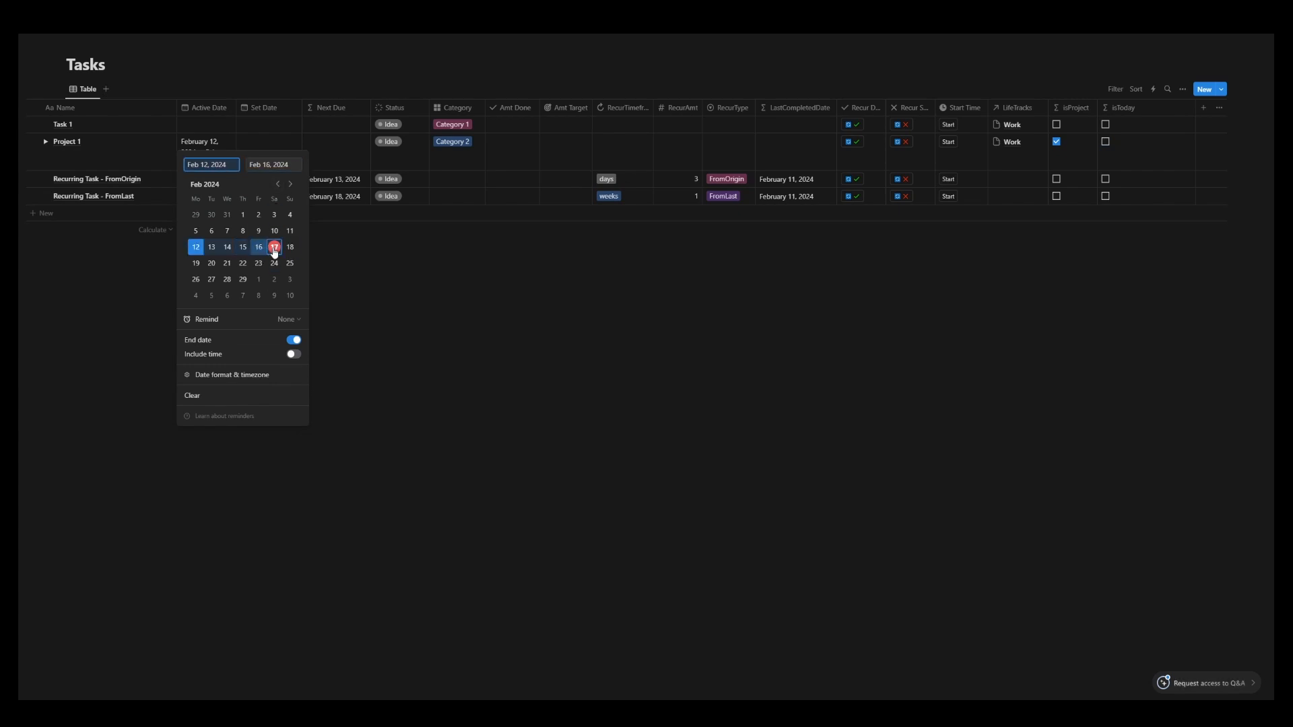
pyautogui.click(274, 247)
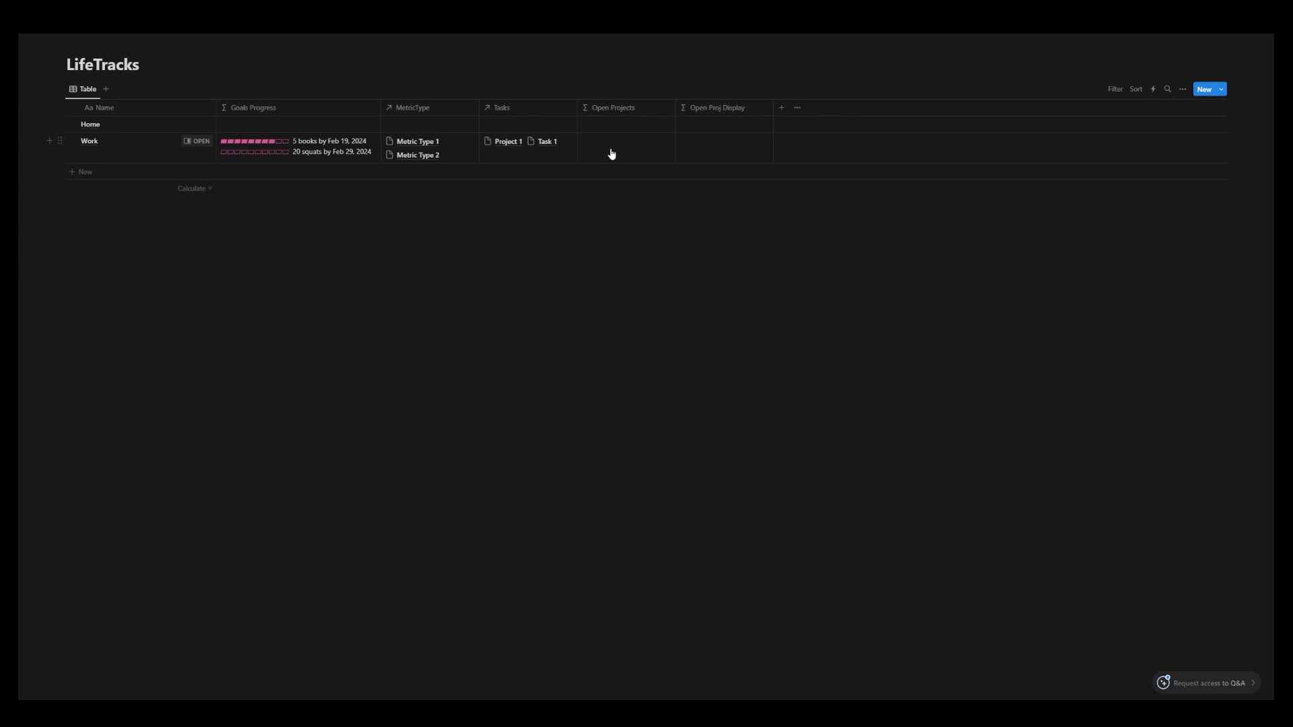
# - Complete the Work row's Open Projects formula as Tasks.filter(current.isProject && current.isToday)
pyautogui.click(610, 152)
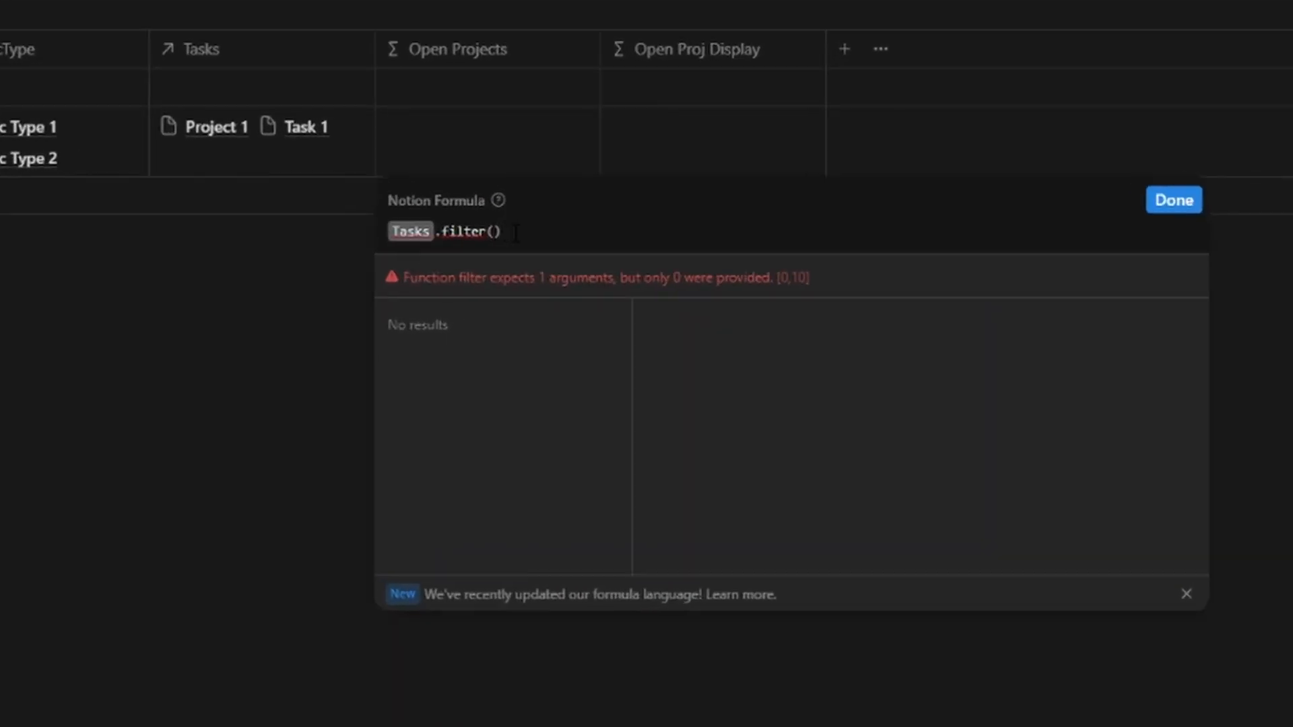
pyautogui.click(497, 231)
pyautogui.write('cur')
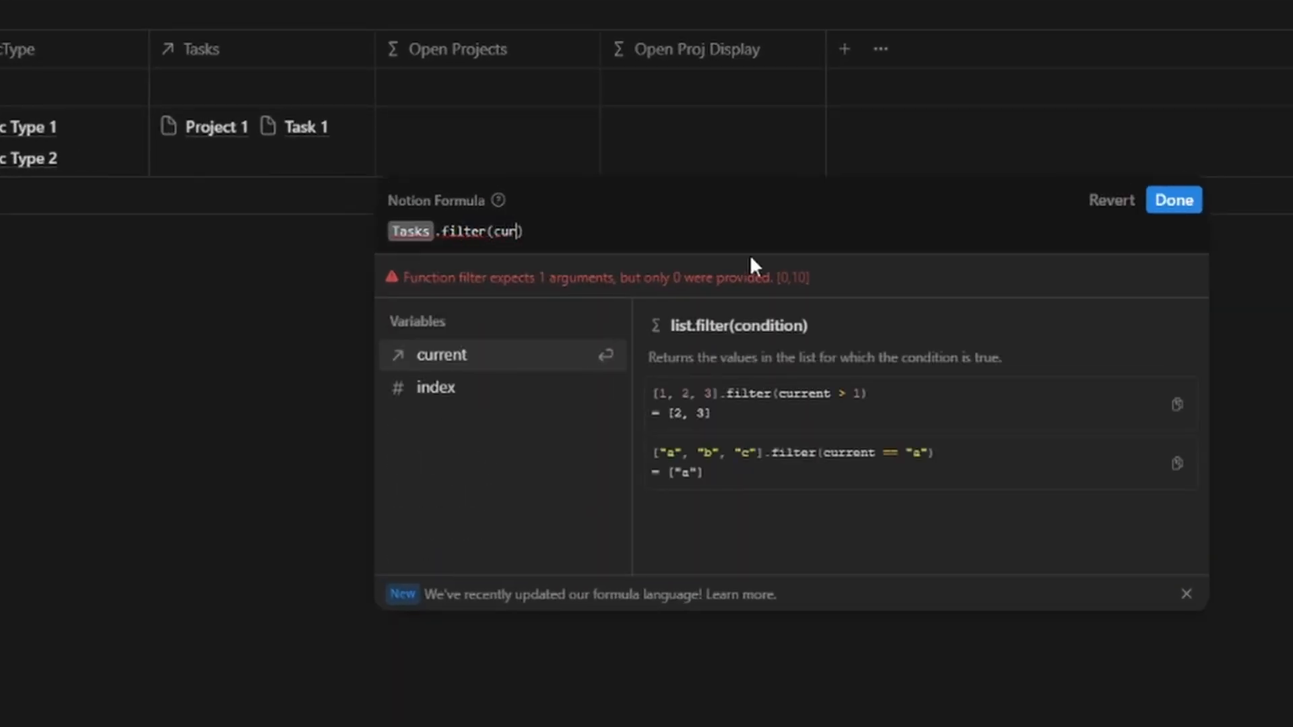
pyautogui.write('rent.ispr')
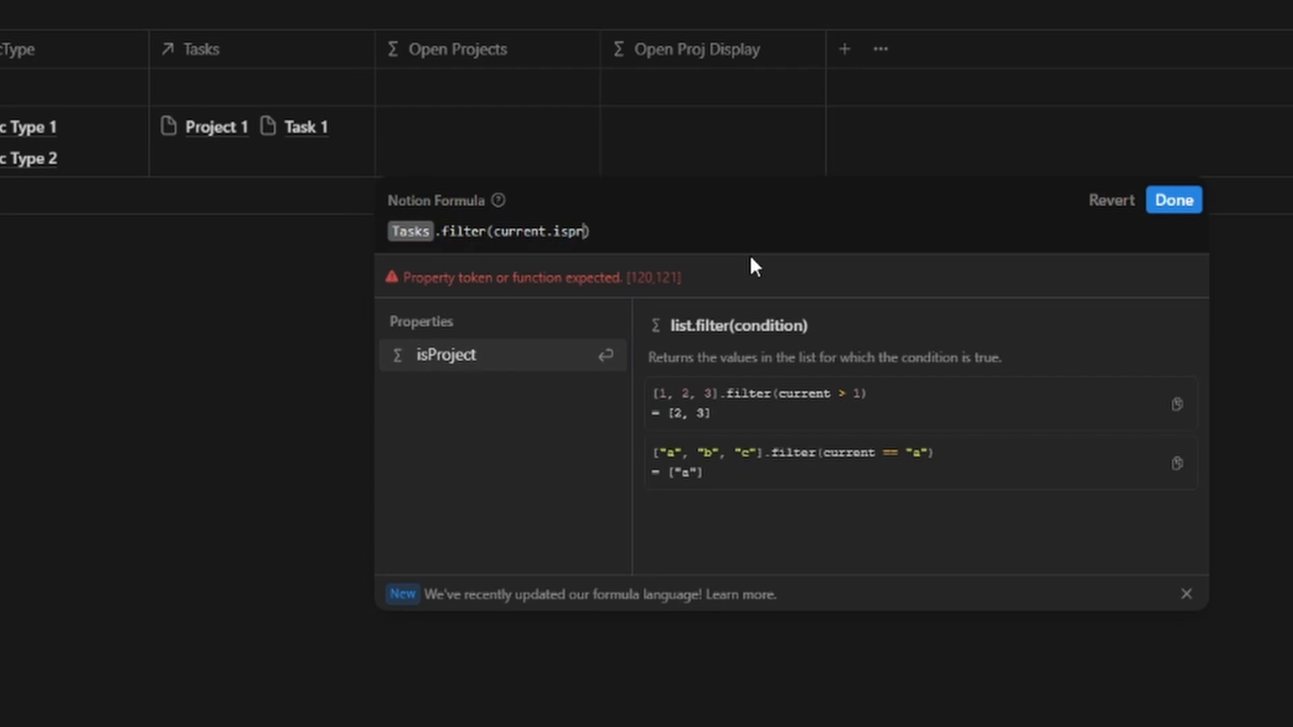
pyautogui.press('Return')
pyautogui.write('&& ')
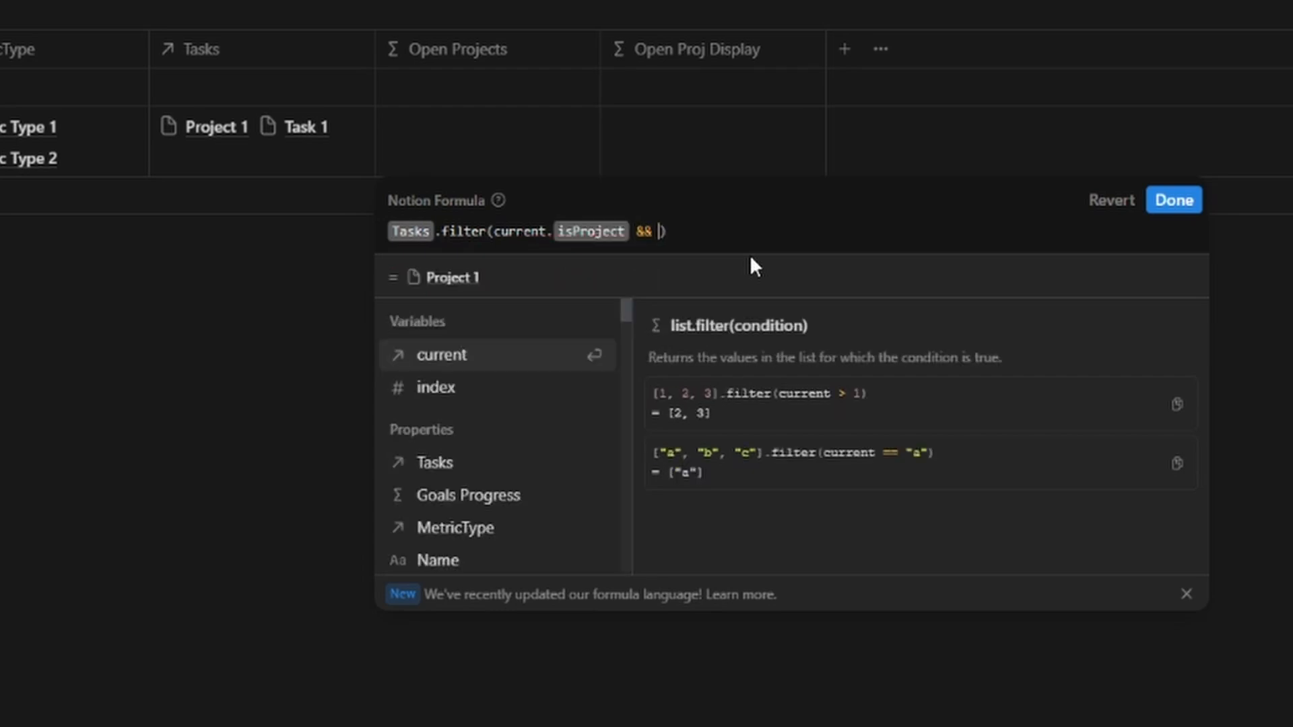
pyautogui.write('current.is')
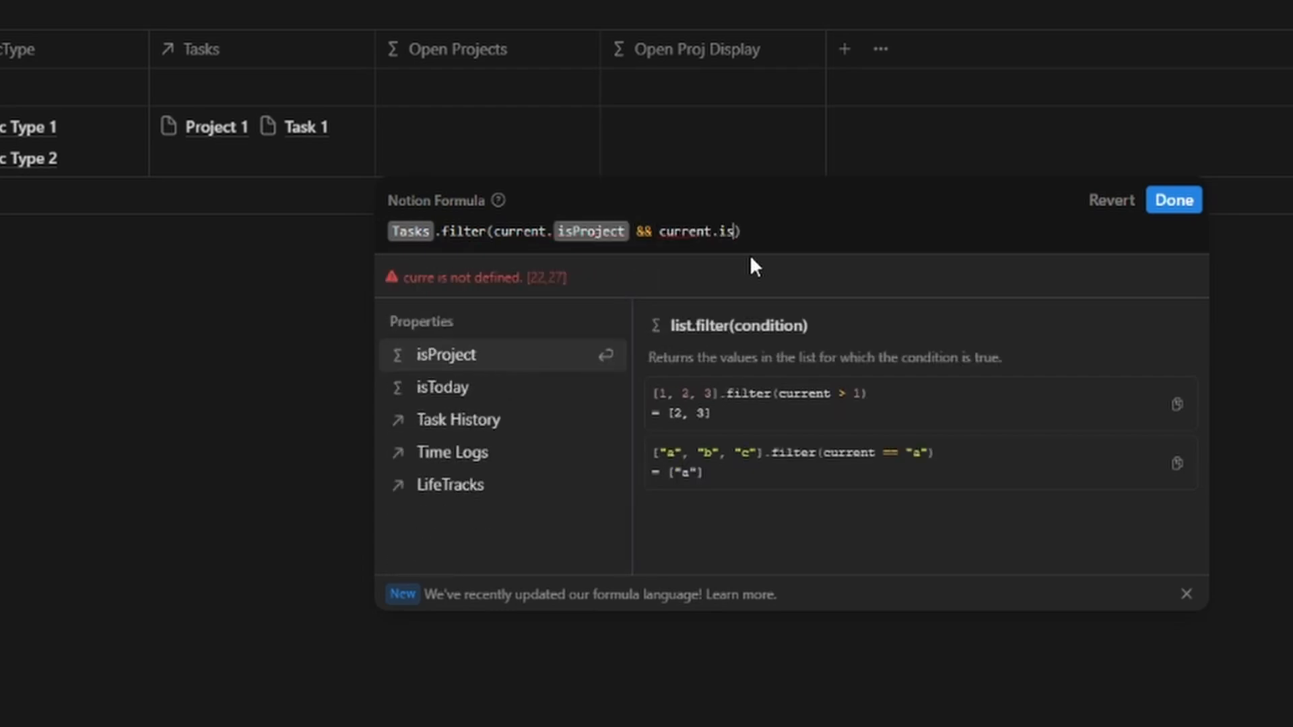
pyautogui.write('t')
pyautogui.press('Return')
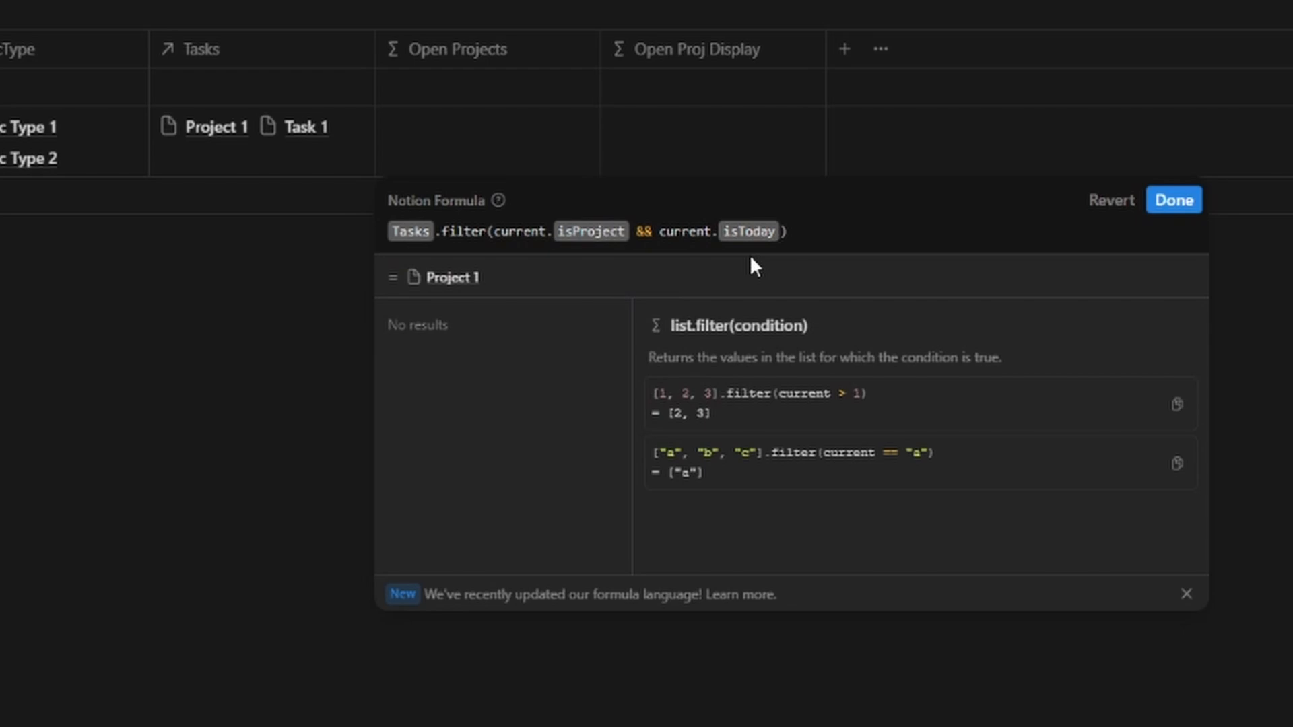
# - Set the Open Proj Display formula to Open Projects.length() + " open projects" and close the formula editor
pyautogui.click(685, 144)
pyautogui.write('Open Projects.length() + " open projects"')
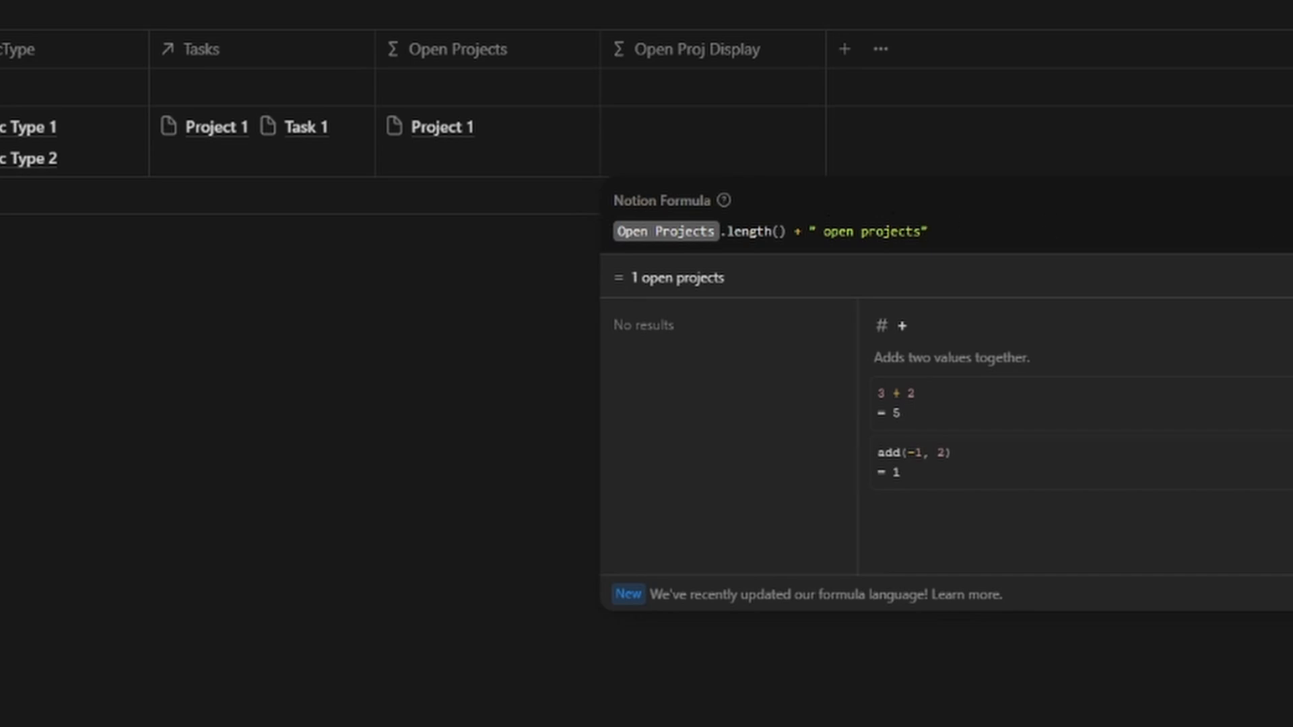
pyautogui.press('Escape')
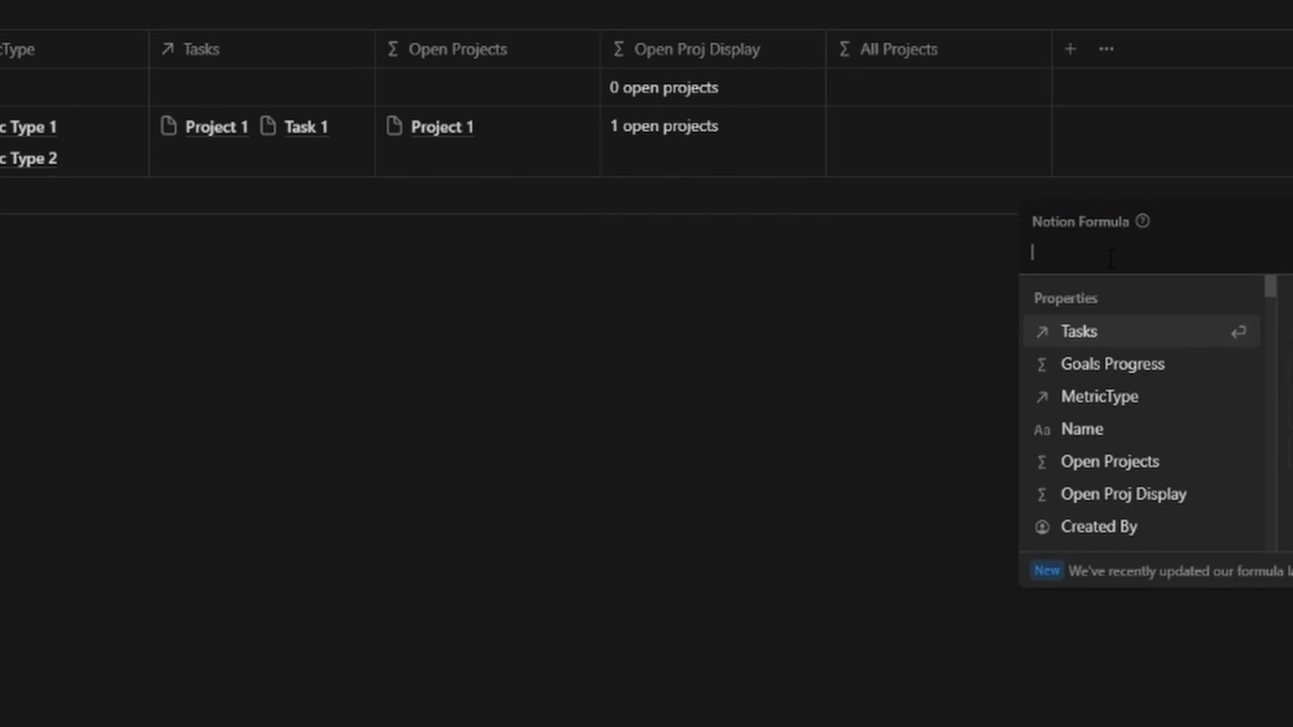
# - Set the All Projects formula to Tasks.filter(current.isProject)
pyautogui.write('Tasks.filter(current.is')
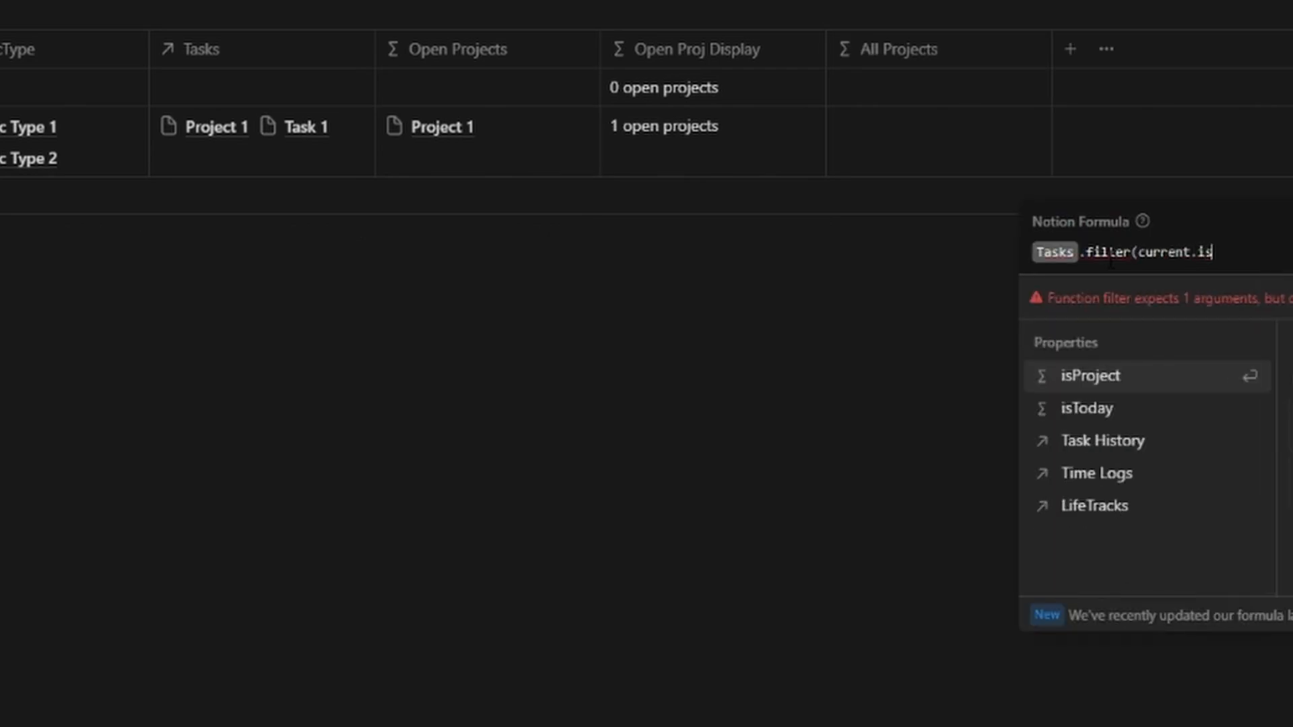
pyautogui.press('Return')
pyautogui.write(')')
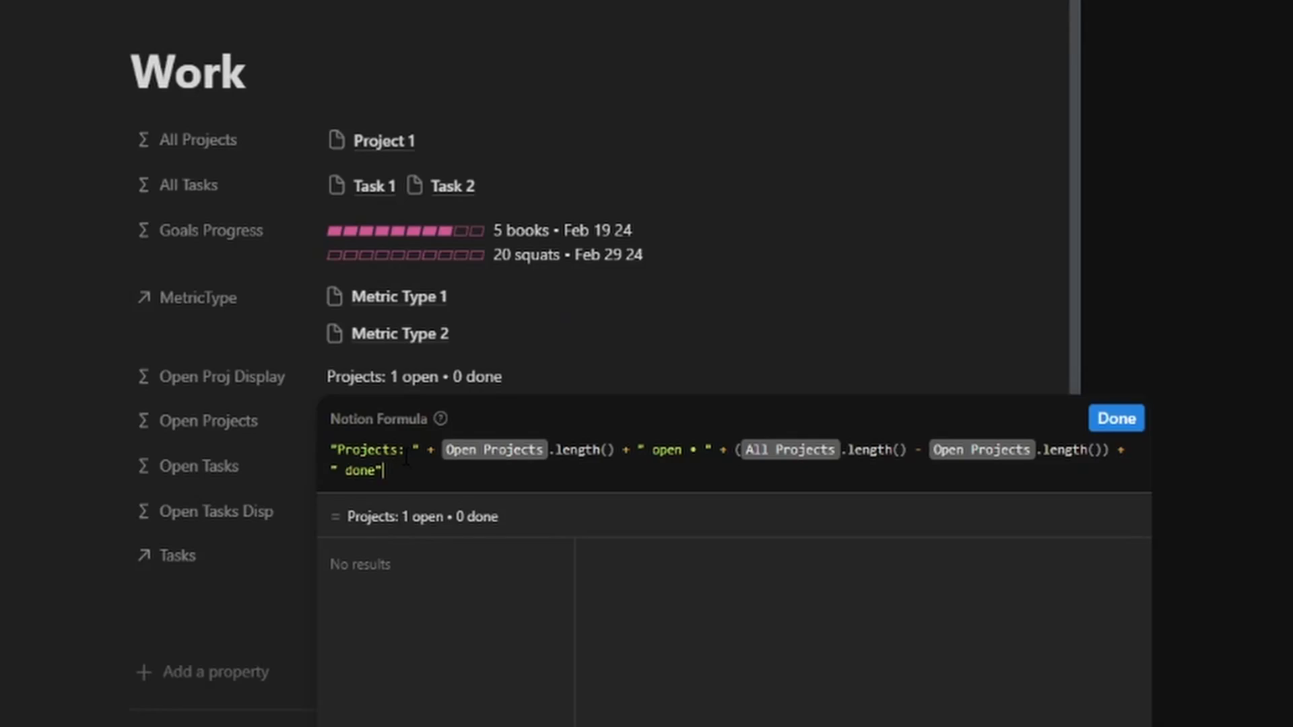
# - In the Open Proj Display formula, remove the colon from the "Projects: " label and make the label bold with .style("b")
pyautogui.click(405, 456)
pyautogui.press('BackSpace')
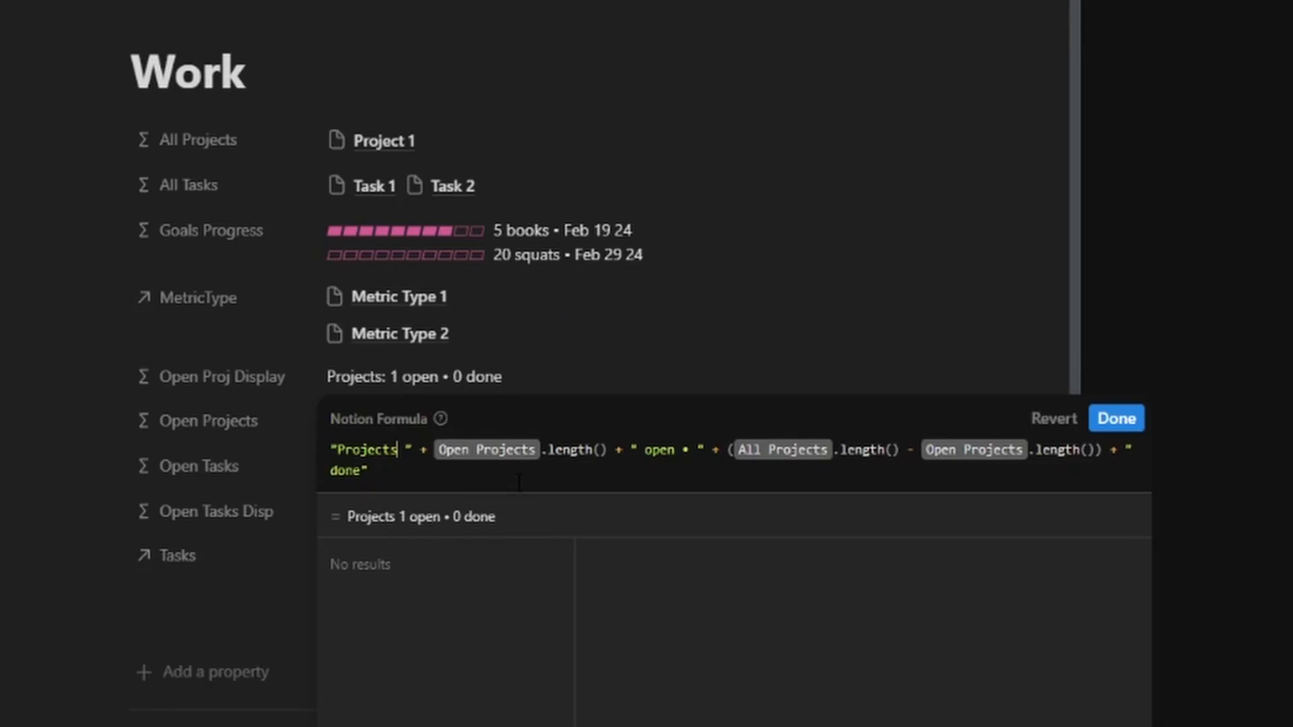
pyautogui.press('Right')
pyautogui.press('Right')
pyautogui.write('.style(')
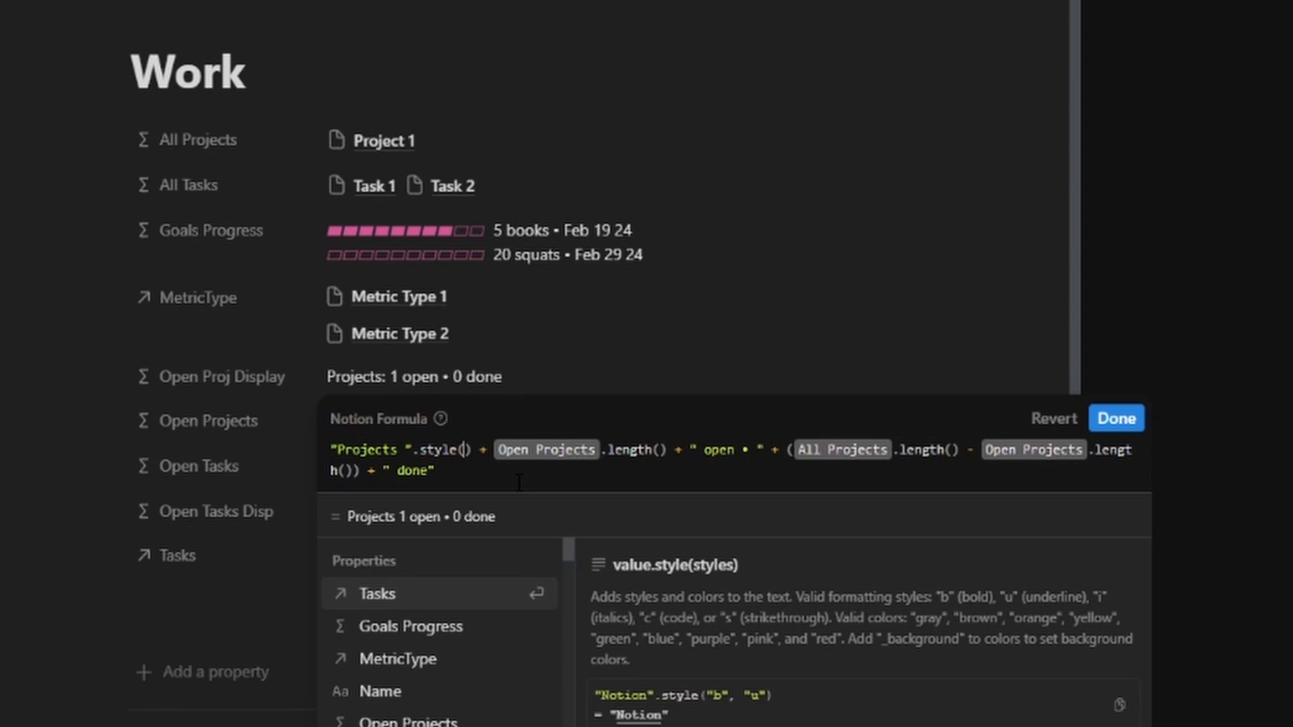
pyautogui.hotkey('shift', 'Return')
pyautogui.press('BackSpace')
pyautogui.press('BackSpace')
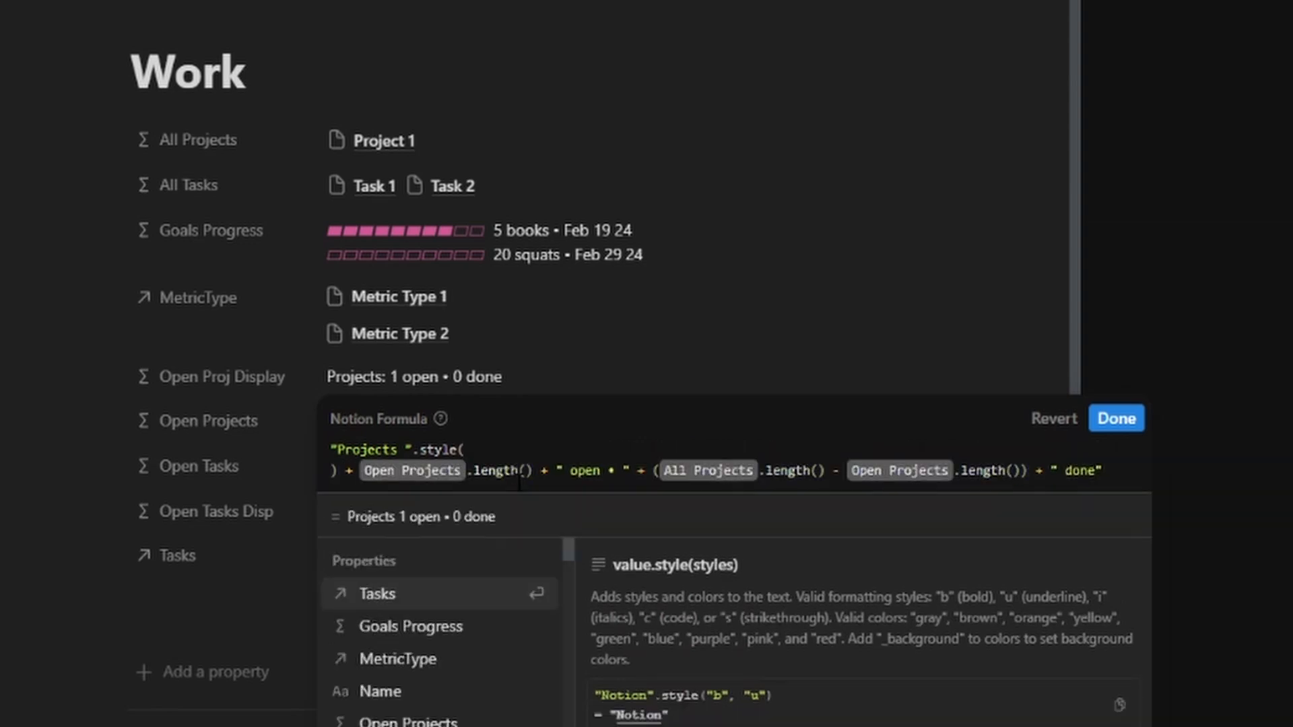
pyautogui.press('Delete')
pyautogui.write('"b"')
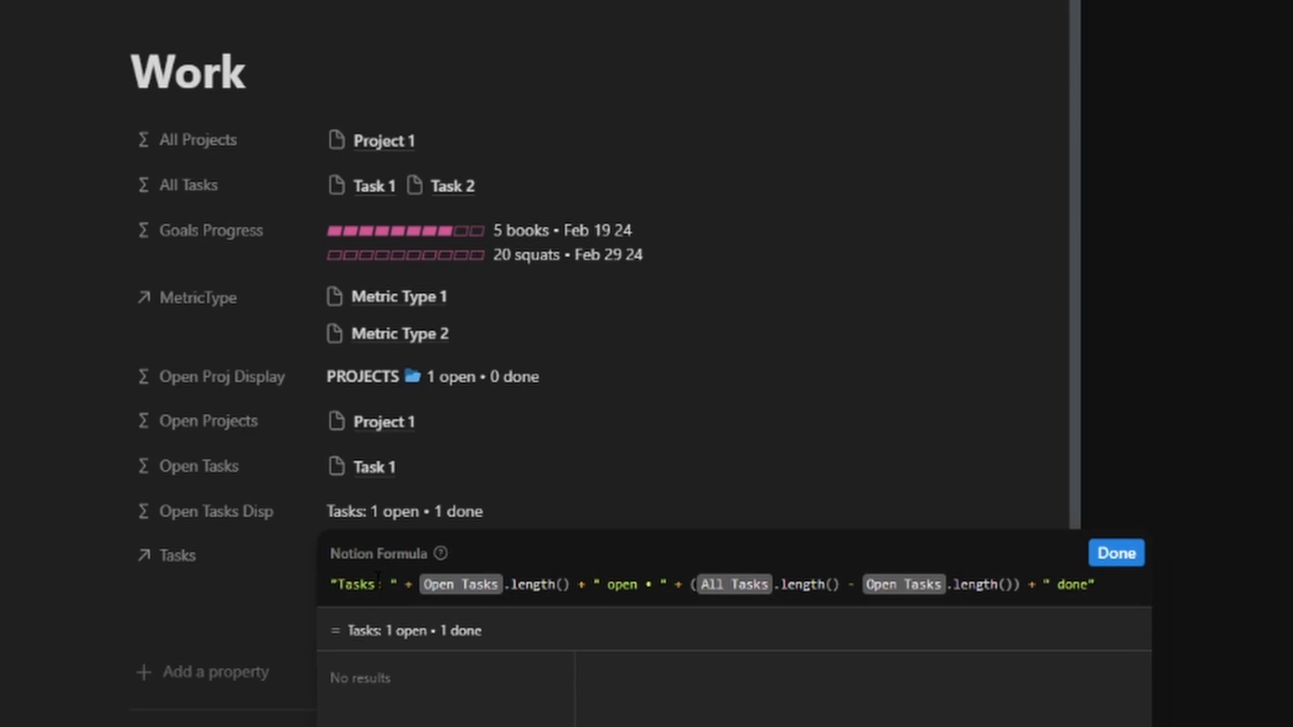
# - Delete the colon and the letters before it from the "Tasks: " label in the Open Tasks Disp formula
pyautogui.click(378, 582)
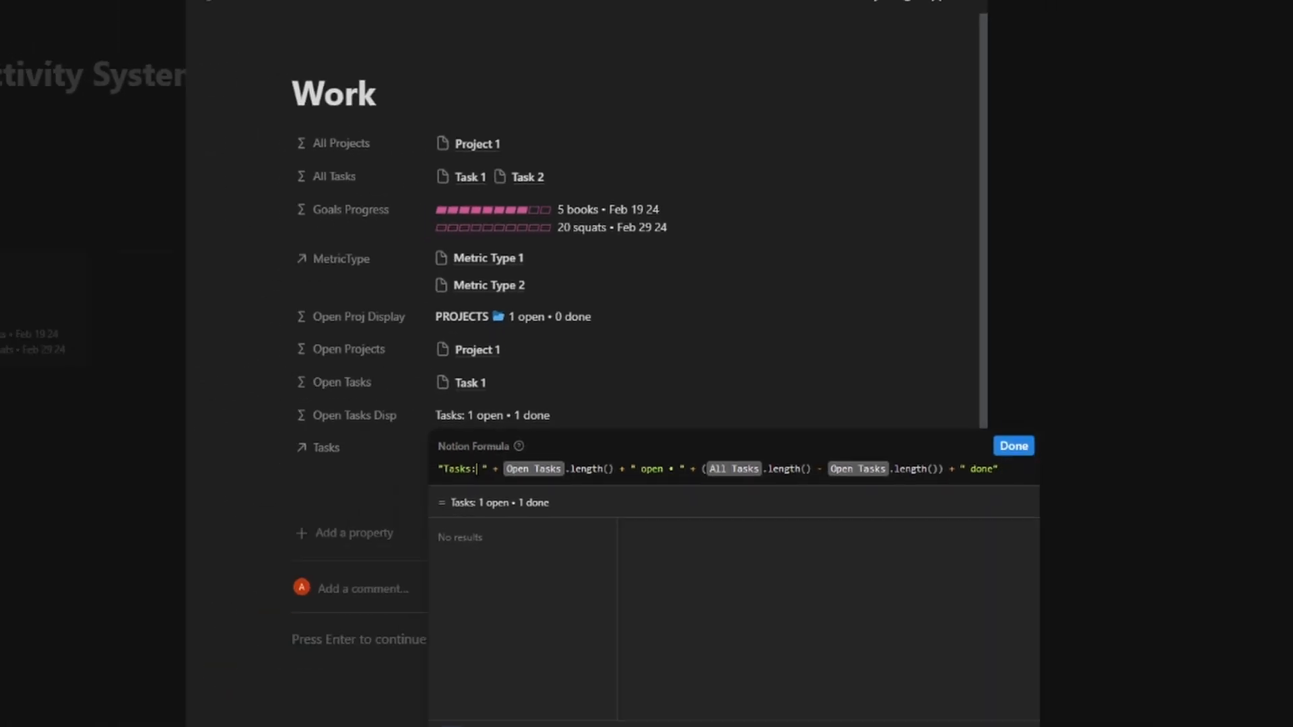
pyautogui.press('BackSpace')
pyautogui.press('BackSpace')
pyautogui.press('BackSpace')
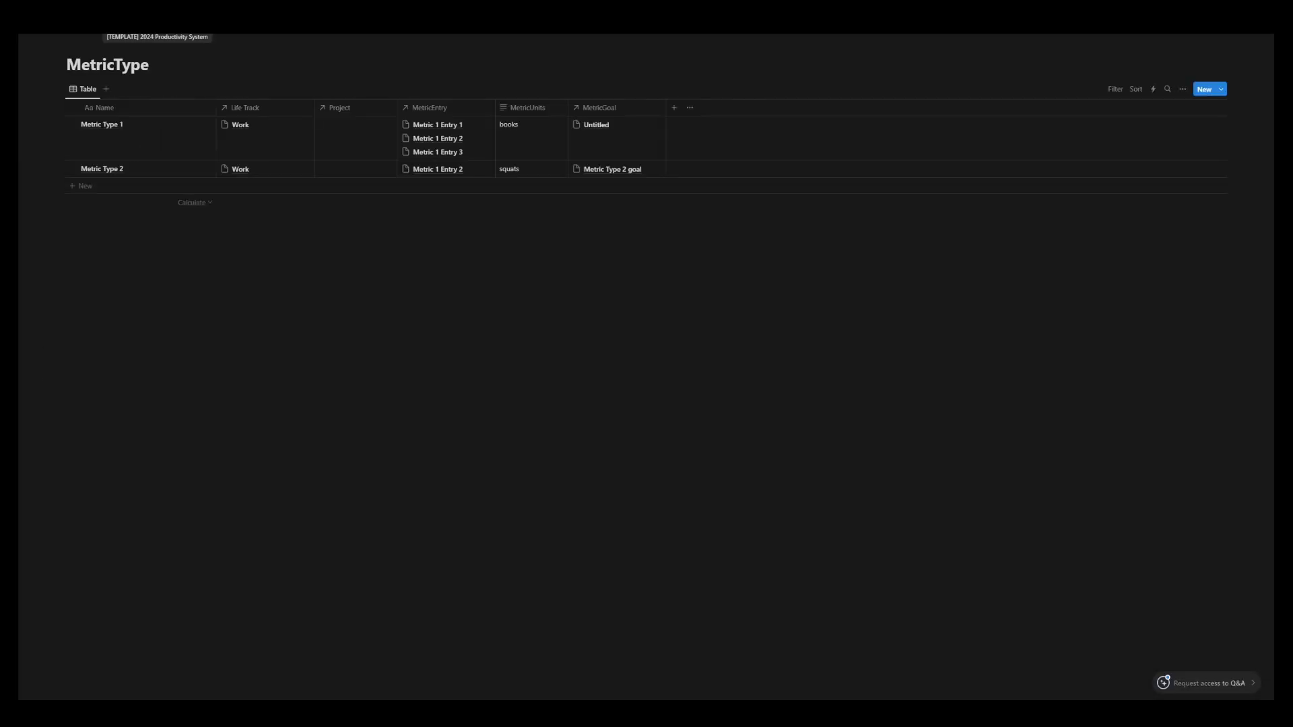
# - Add a Select property named DisplayType to the MetricType table
pyautogui.click(676, 111)
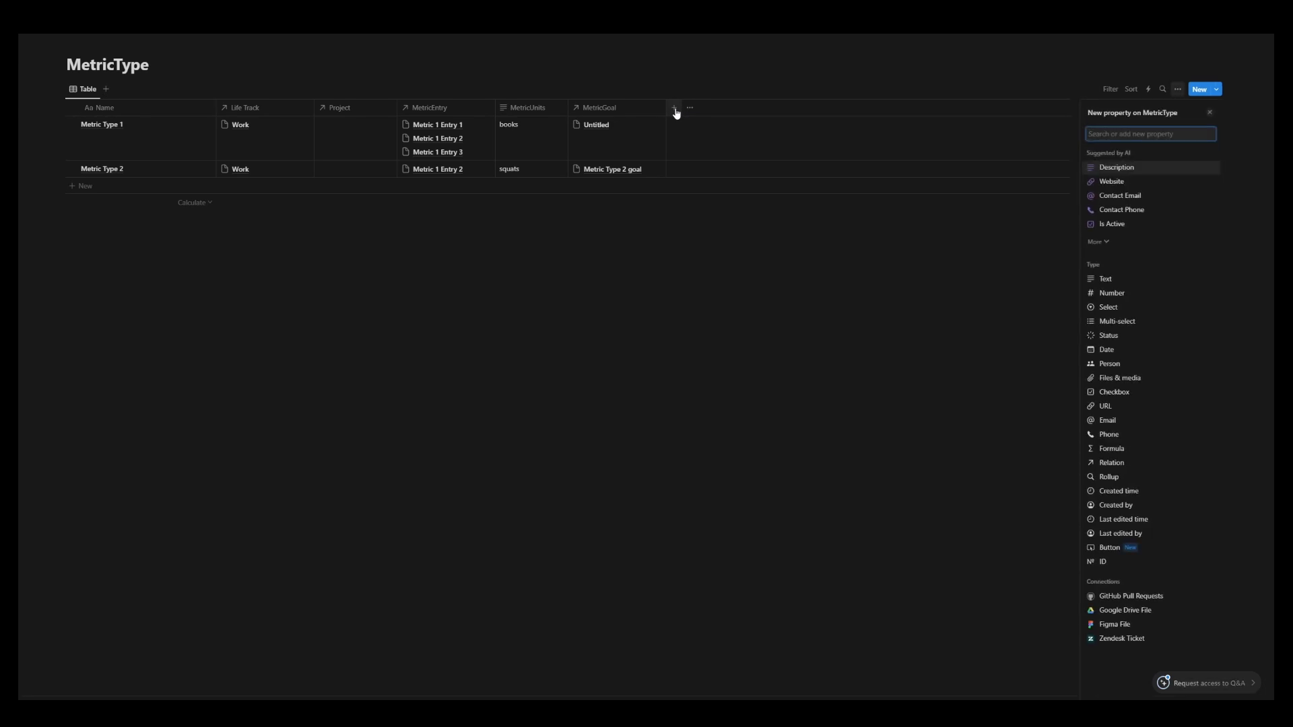
pyautogui.click(1117, 310)
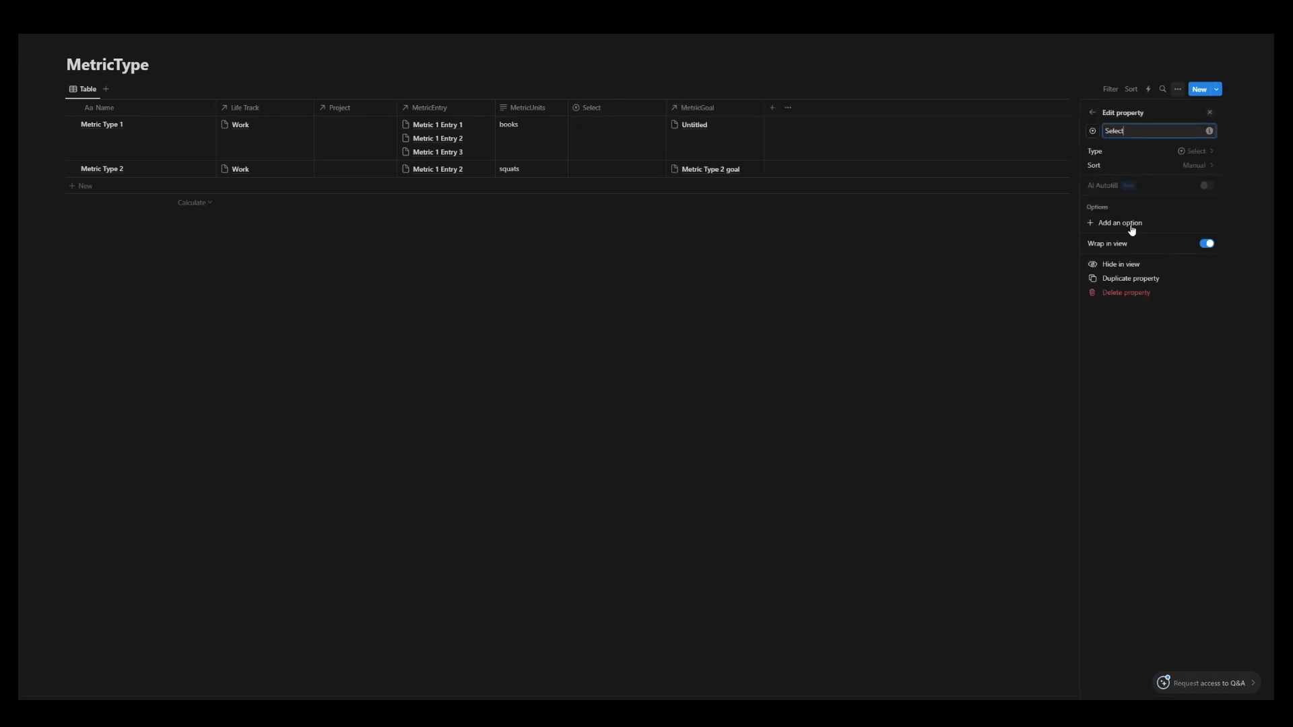
pyautogui.write('DisplayType')
# - Add the options Sum, Avg and Last to the DisplayType property
pyautogui.click(1122, 224)
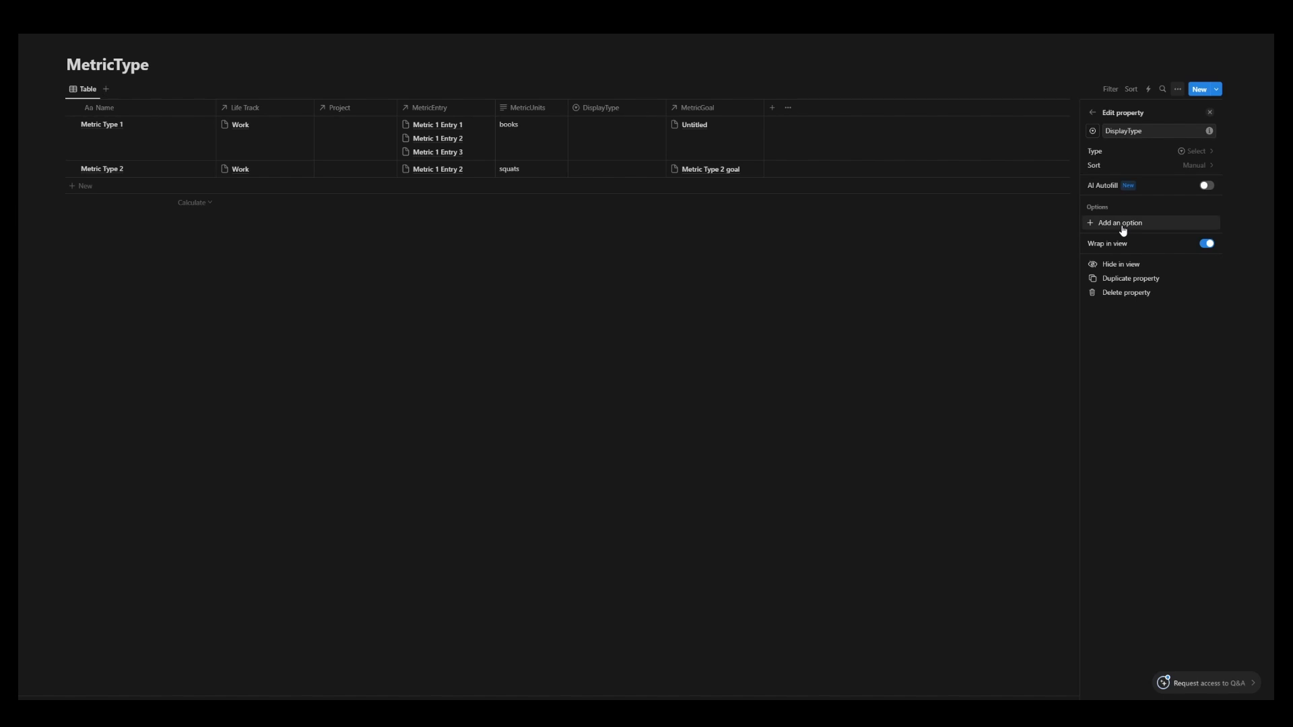
pyautogui.write('Sum')
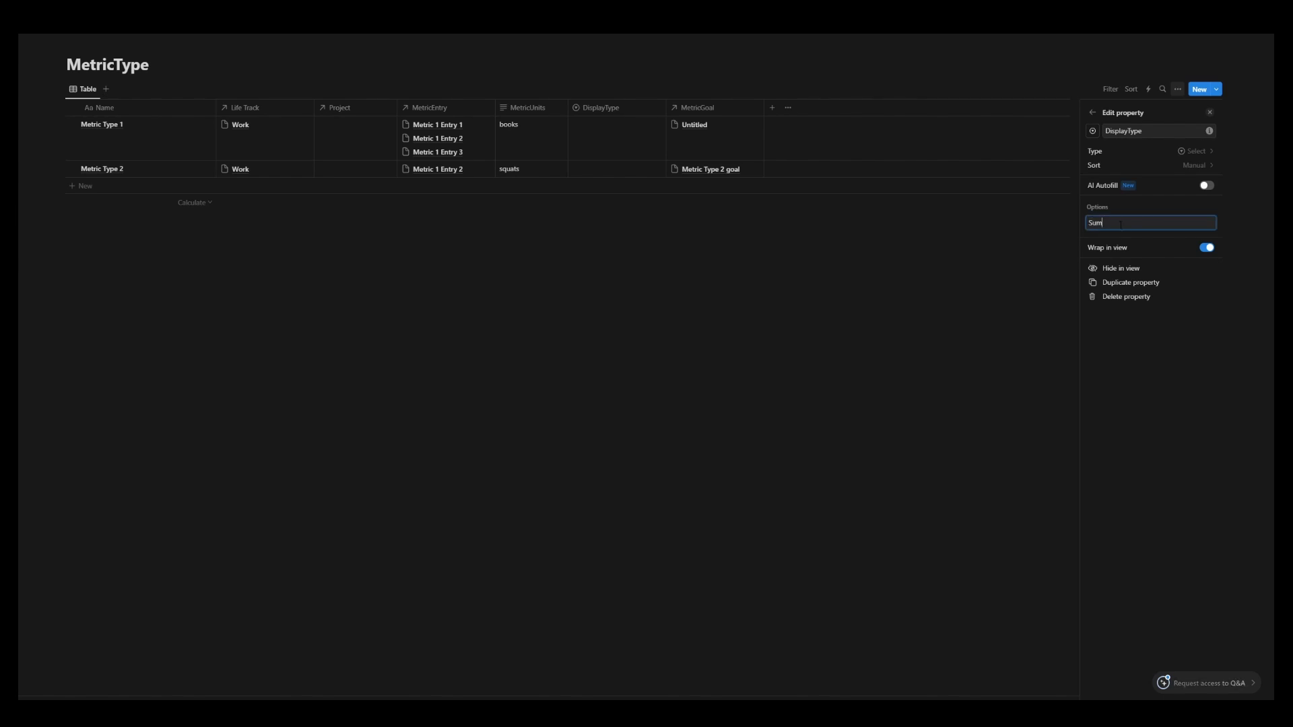
pyautogui.press('Return')
pyautogui.write('Avg')
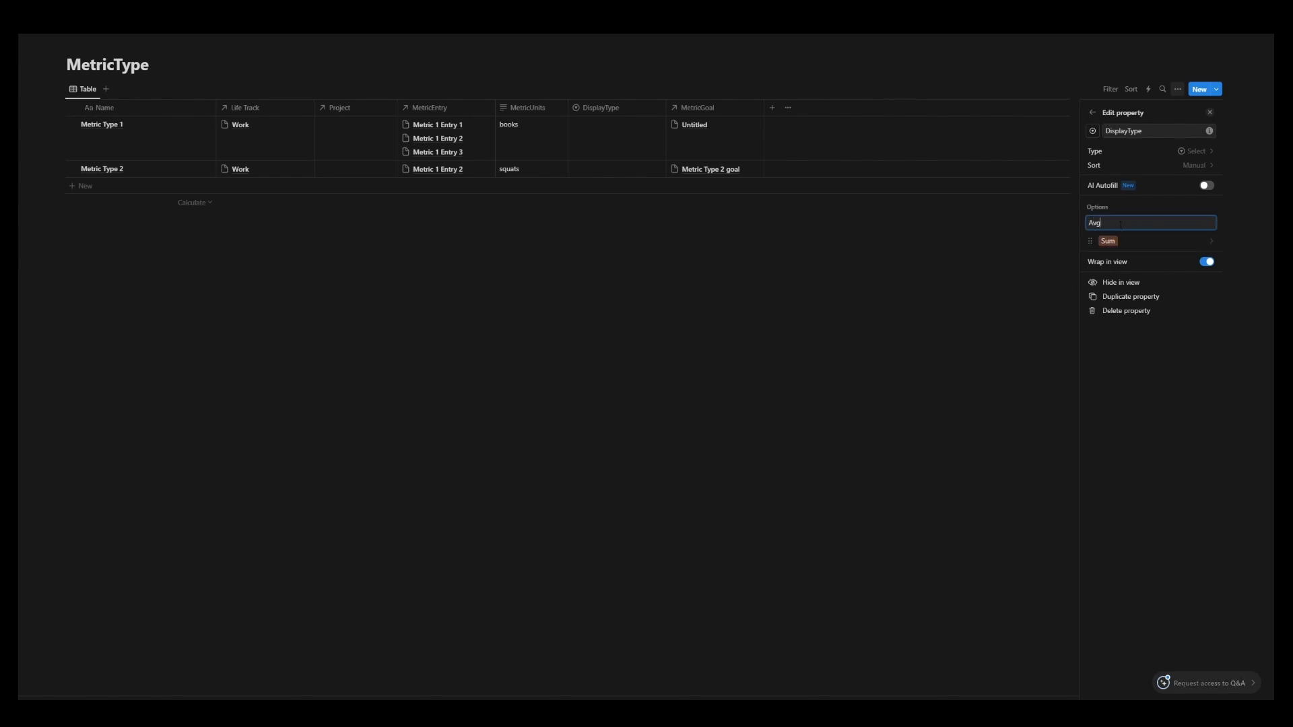
pyautogui.press('Return')
pyautogui.write('Iast')
pyautogui.press('Return')
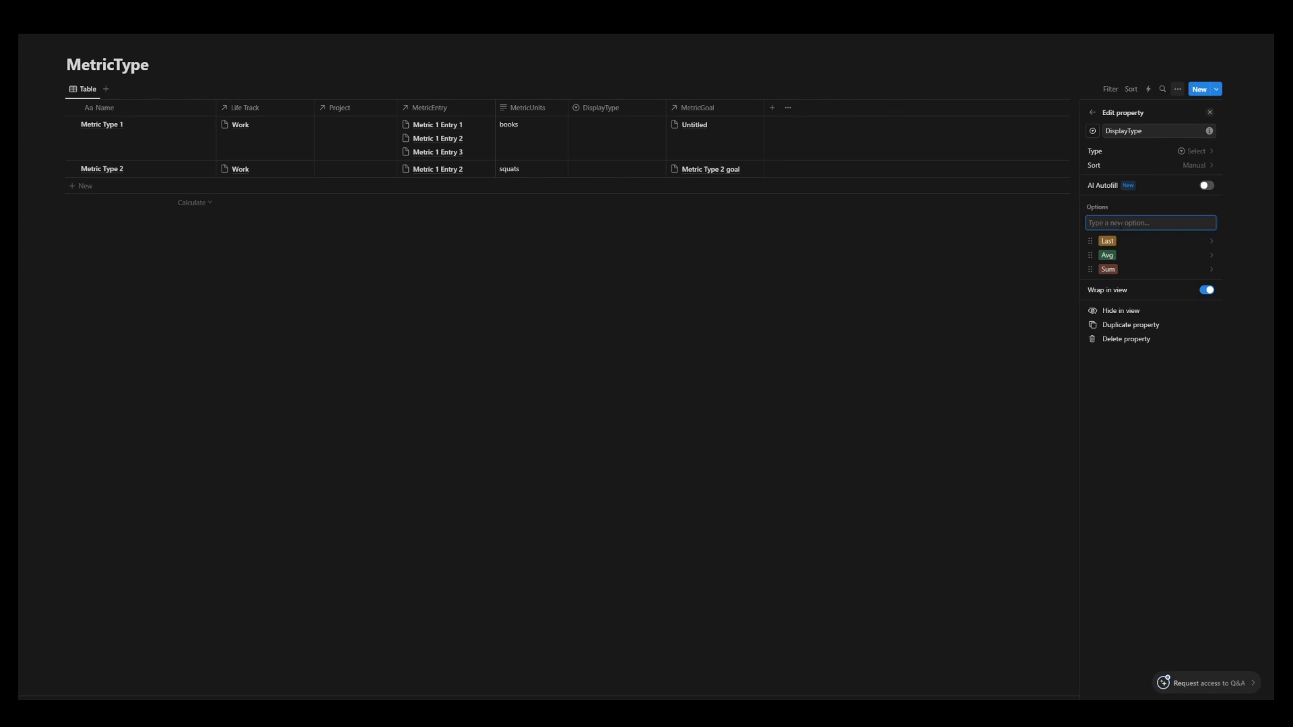
# - Color the DisplayType options: Sum pink, Avg purple and Last blue
pyautogui.click(1161, 275)
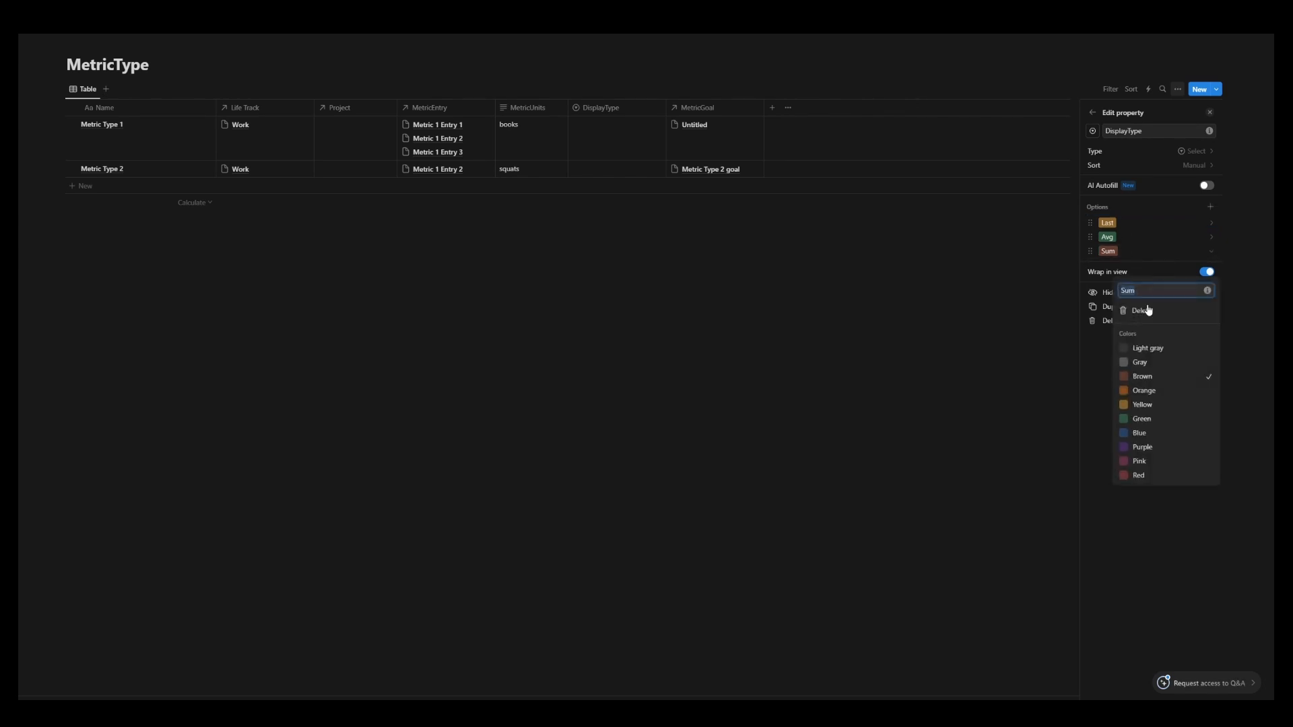
pyautogui.click(1140, 461)
pyautogui.click(1140, 249)
pyautogui.click(1145, 237)
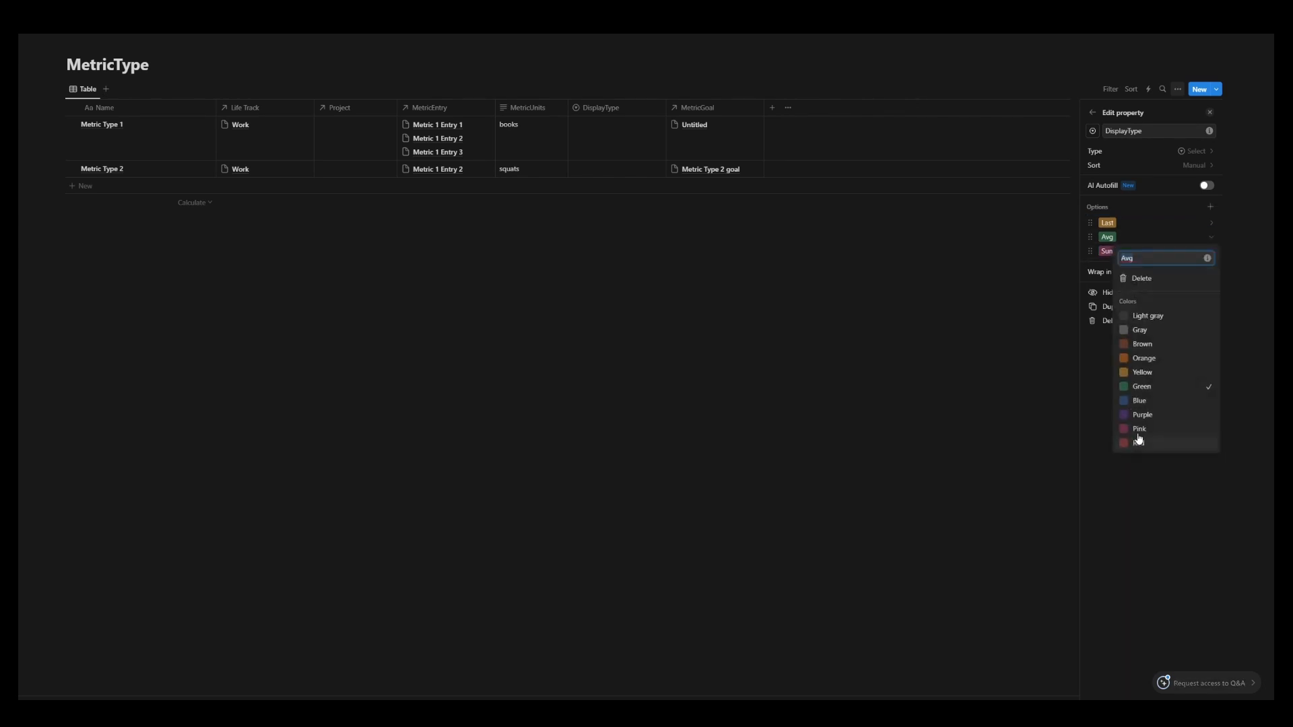
pyautogui.click(1143, 415)
pyautogui.click(1125, 231)
pyautogui.click(1128, 229)
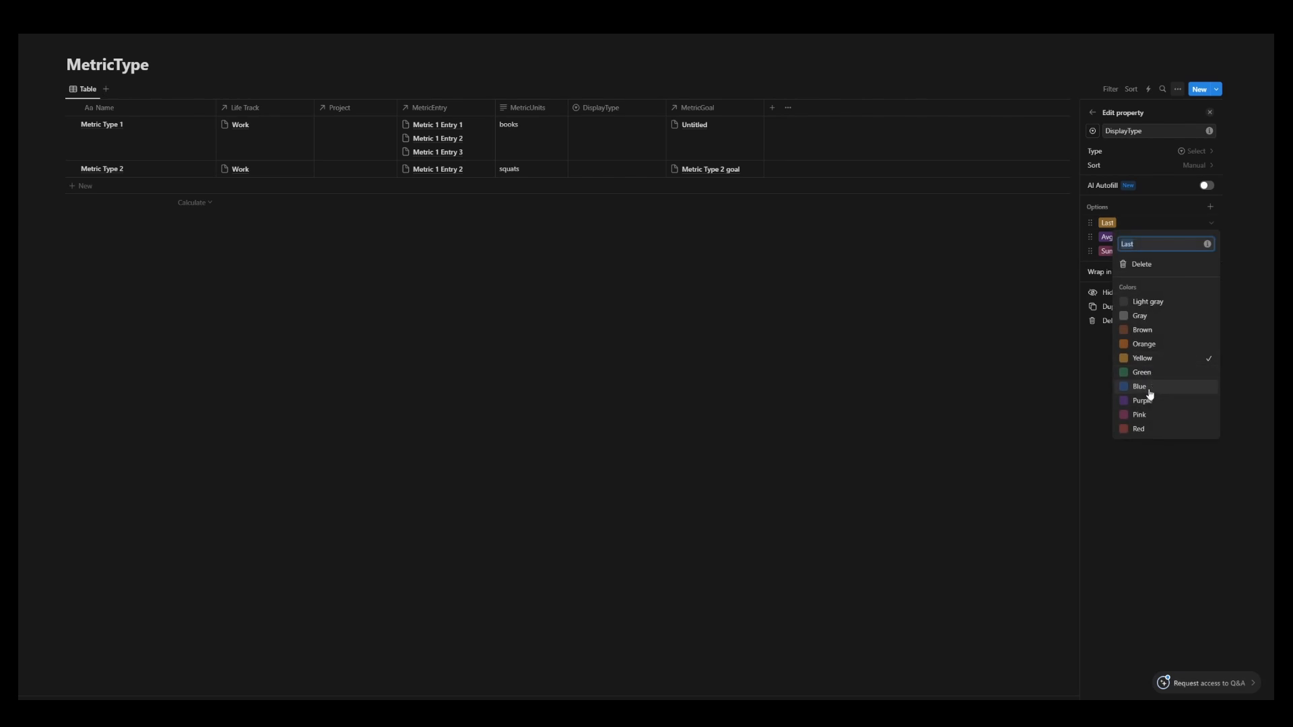
pyautogui.click(1141, 387)
pyautogui.click(959, 276)
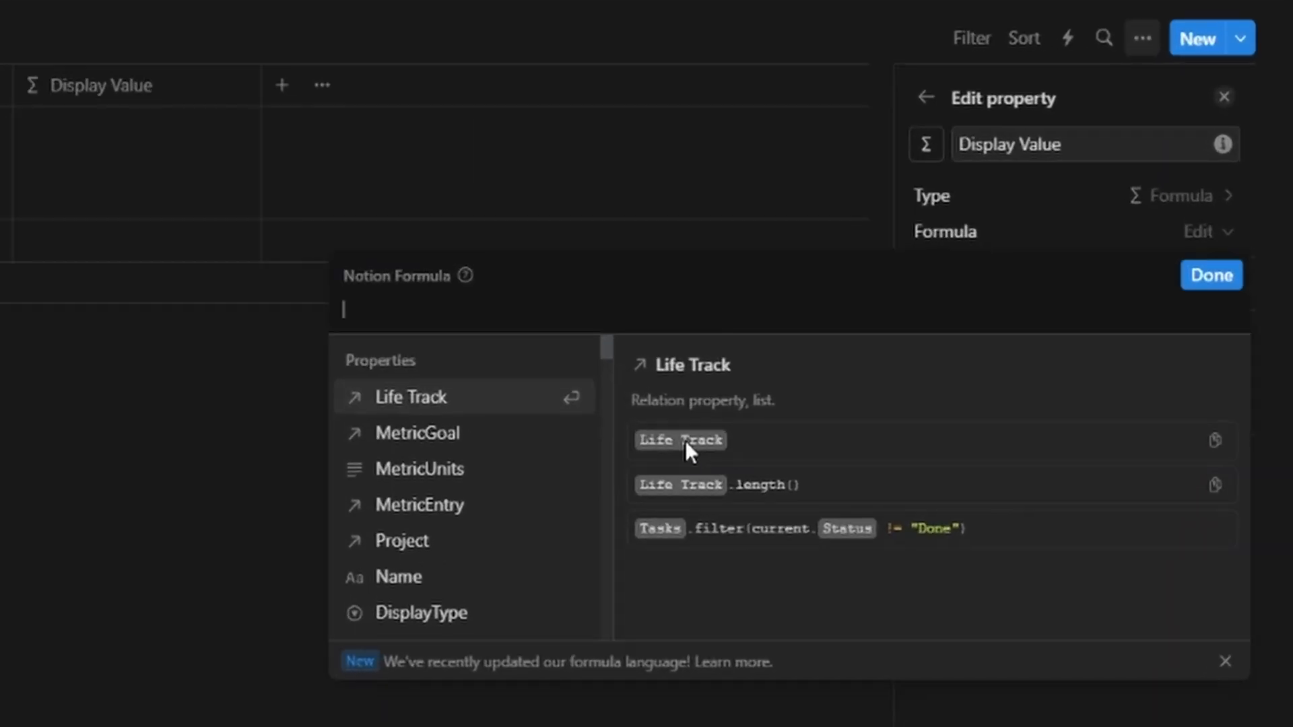
# - Write and save a nested if formula in Display Value returning the sum, average or last MetricEntry Amount for DisplayType "Sum", "Avg" or "Last", otherwise ""
pyautogui.write('if (')
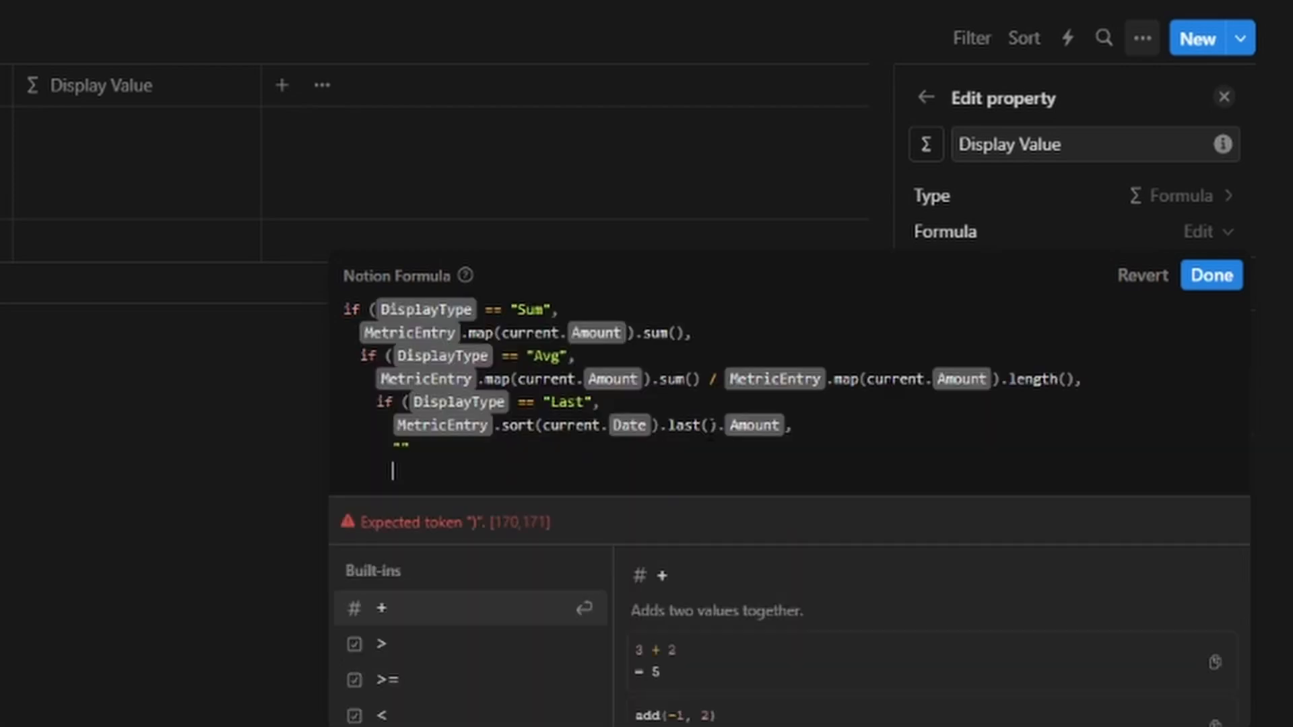
pyautogui.write('))')
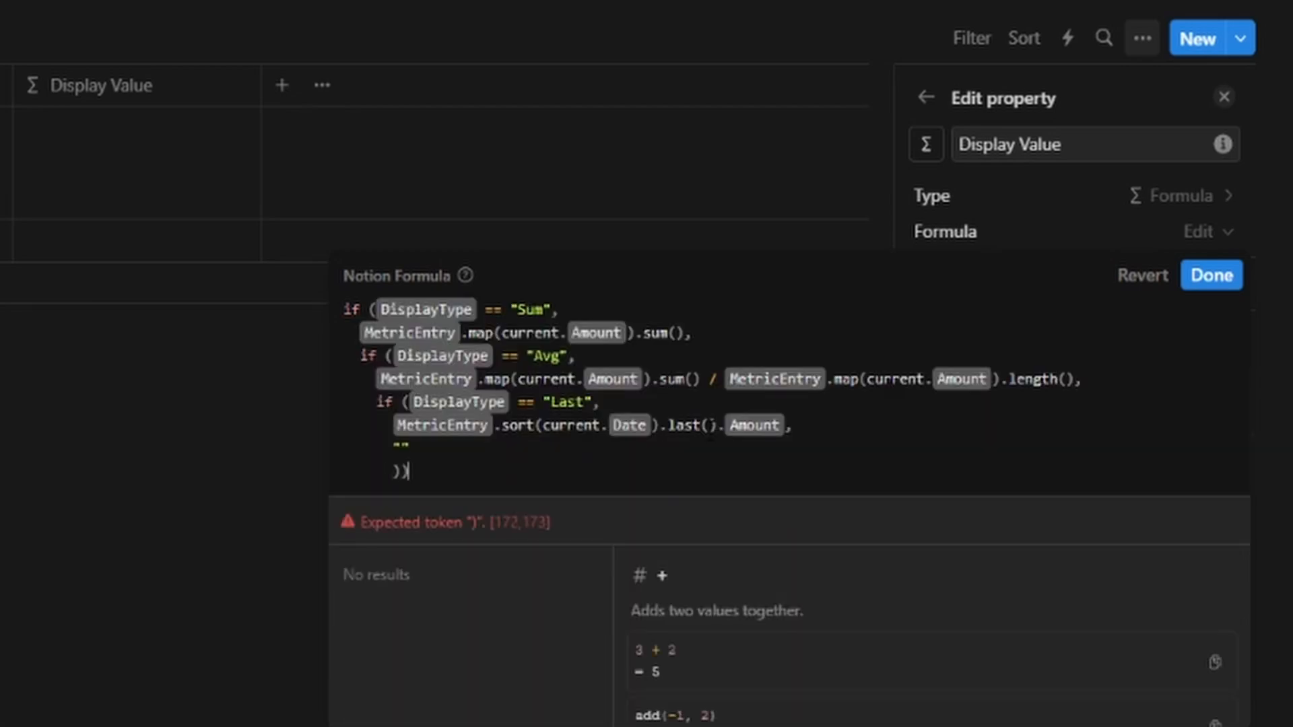
pyautogui.write(')')
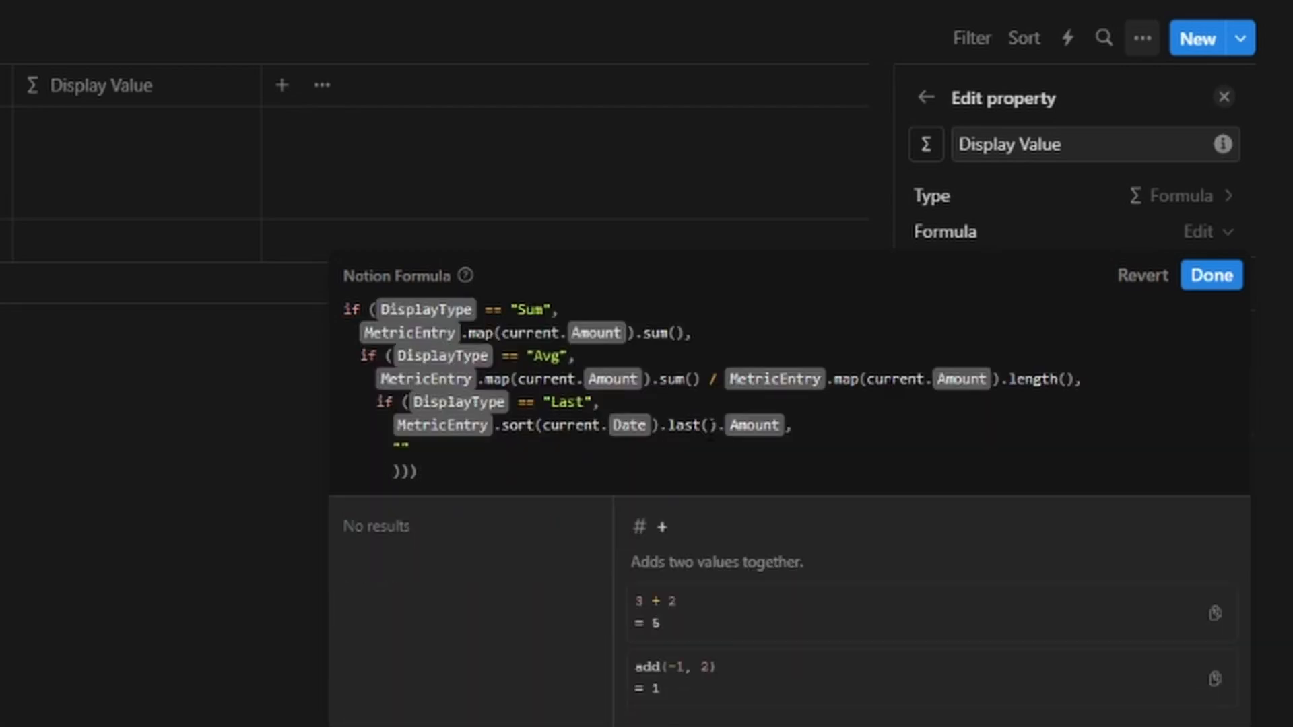
pyautogui.click(1222, 280)
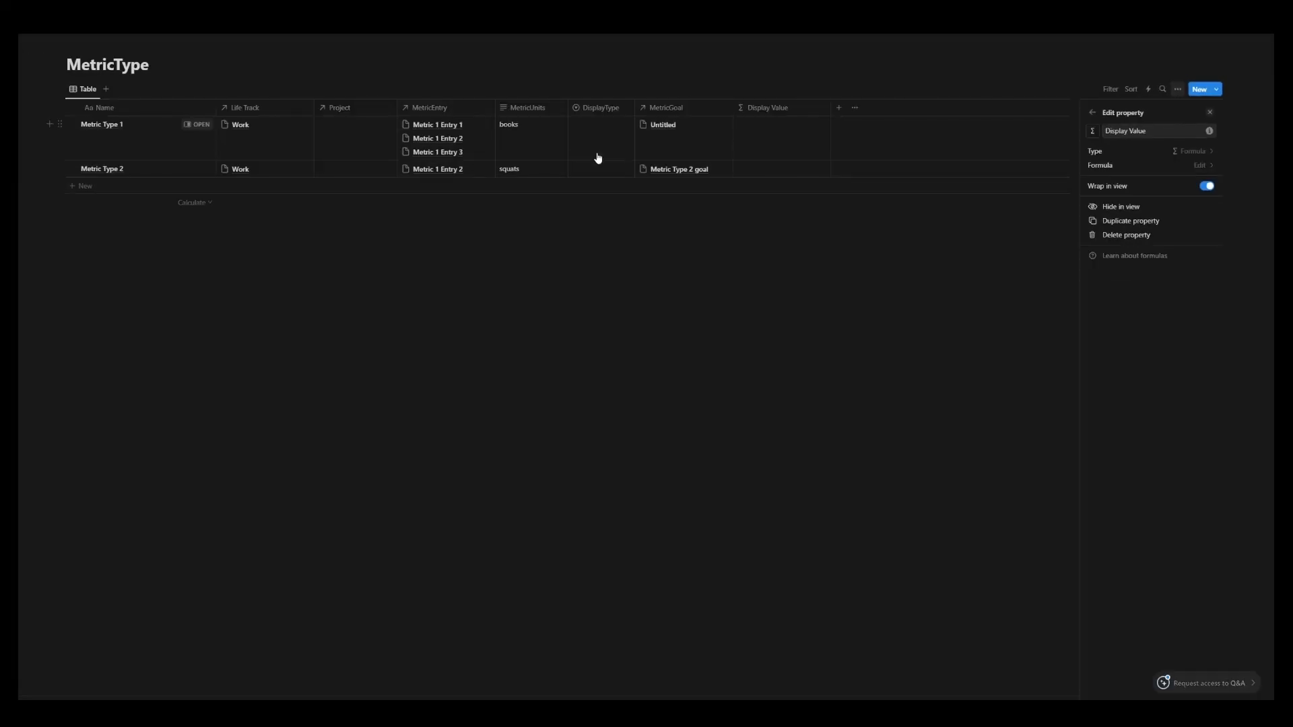
# - Test Metric Type 1's DisplayType with Last and Avg, and leave it set to Sum
pyautogui.click(598, 157)
pyautogui.click(614, 159)
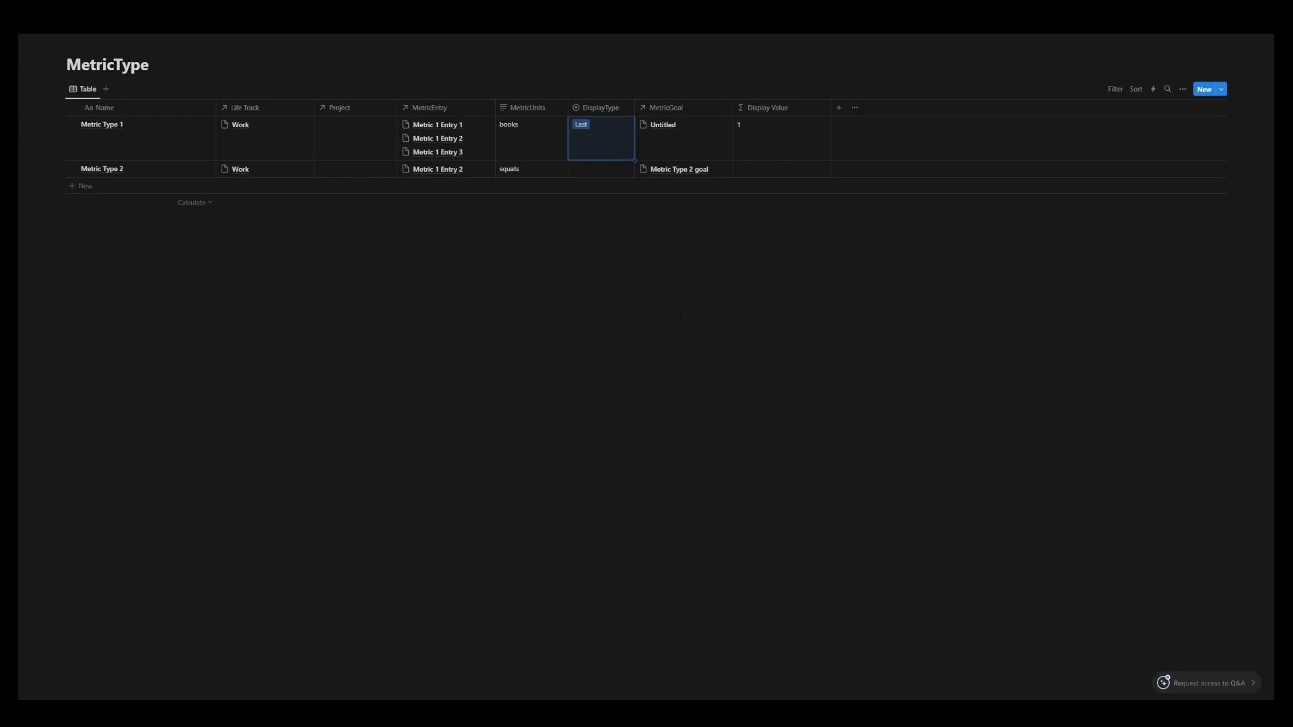
pyautogui.click(600, 144)
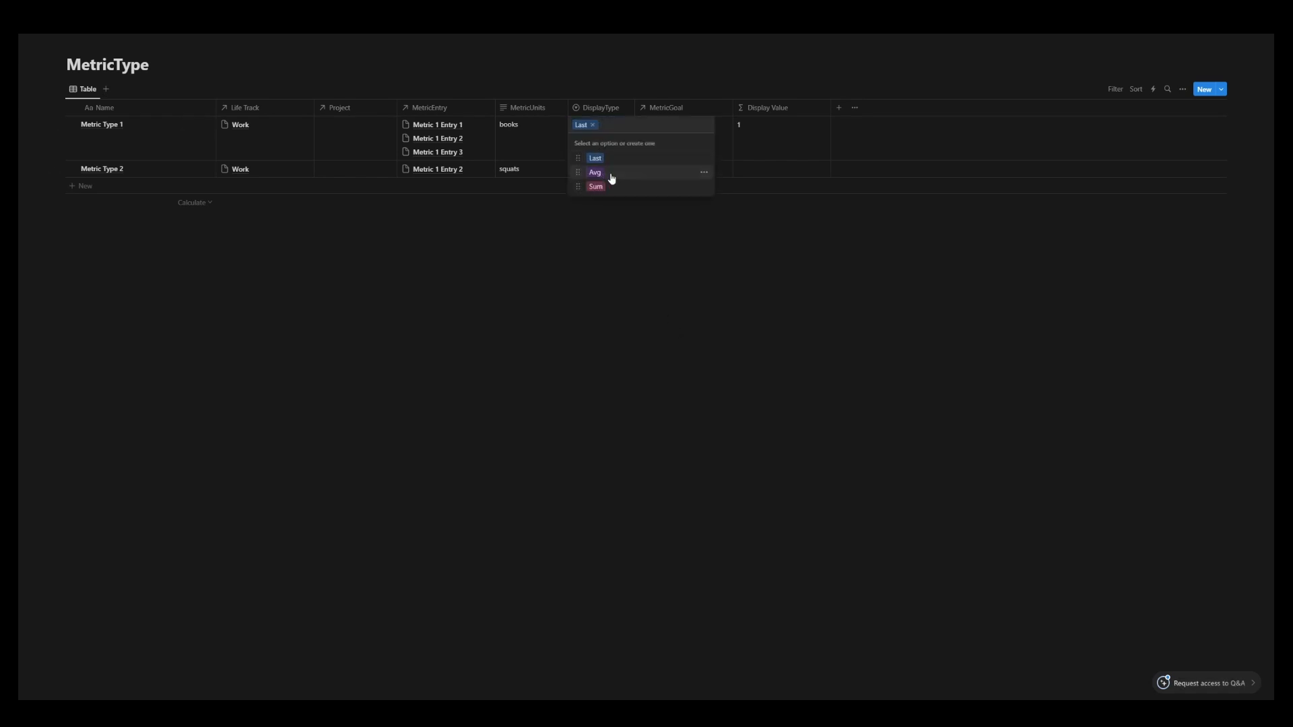
pyautogui.click(611, 177)
pyautogui.click(618, 146)
pyautogui.click(614, 190)
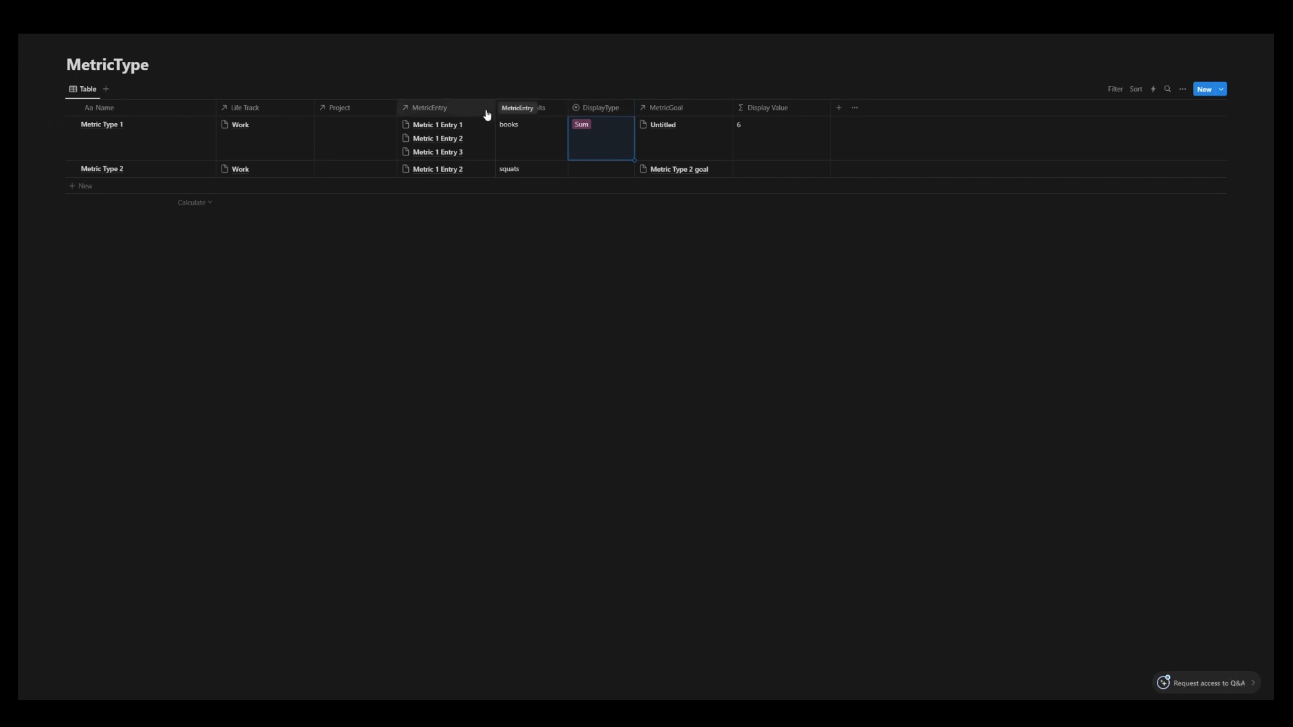
# - Add a checkbox property named displayOnTrack to MetricType and narrow its column
pyautogui.click(840, 109)
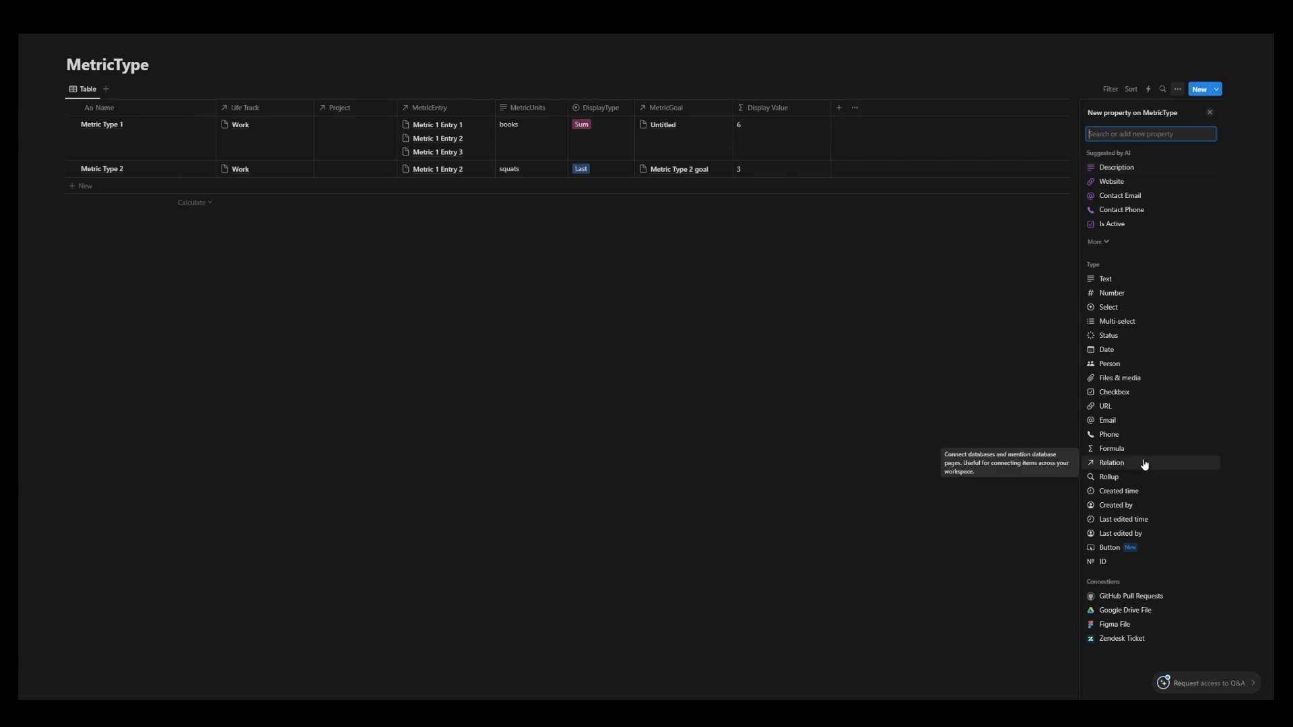
pyautogui.click(1119, 392)
pyautogui.doubleClick(1146, 134)
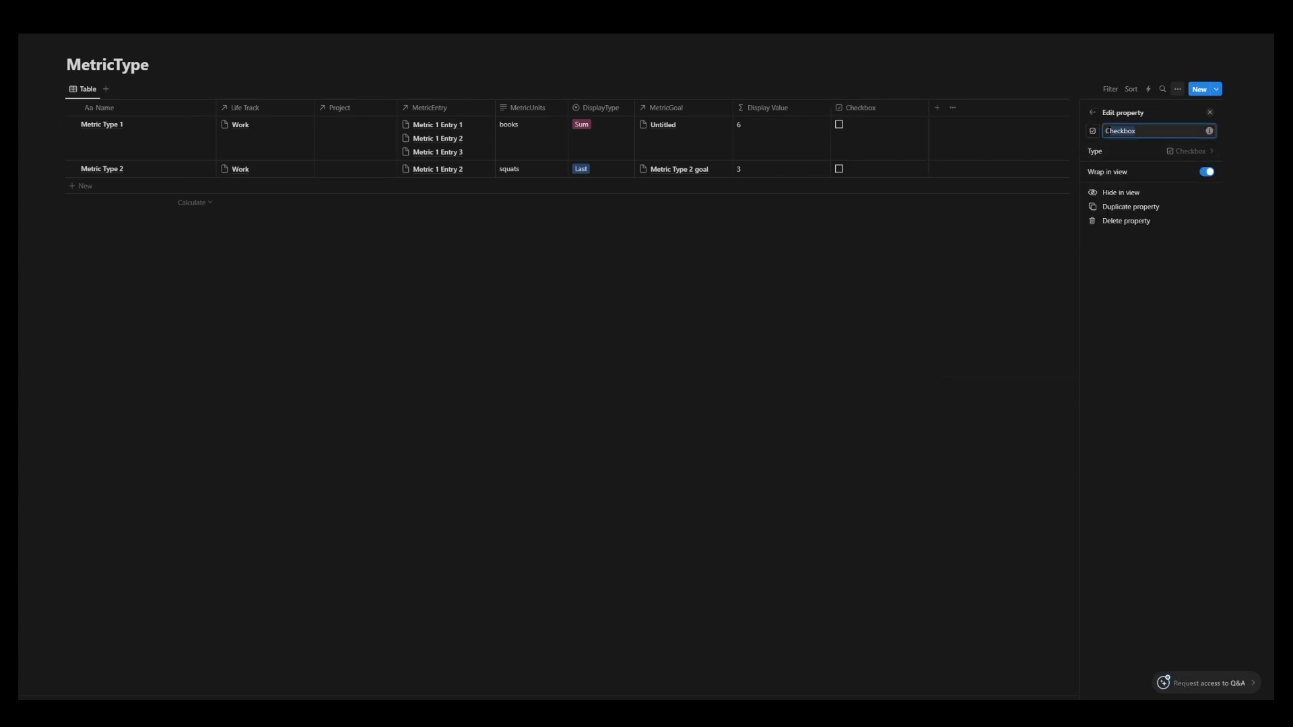
pyautogui.click(1146, 135)
pyautogui.doubleClick(1146, 134)
pyautogui.write('displayOnTrack')
pyautogui.click(1100, 406)
pyautogui.click(913, 388)
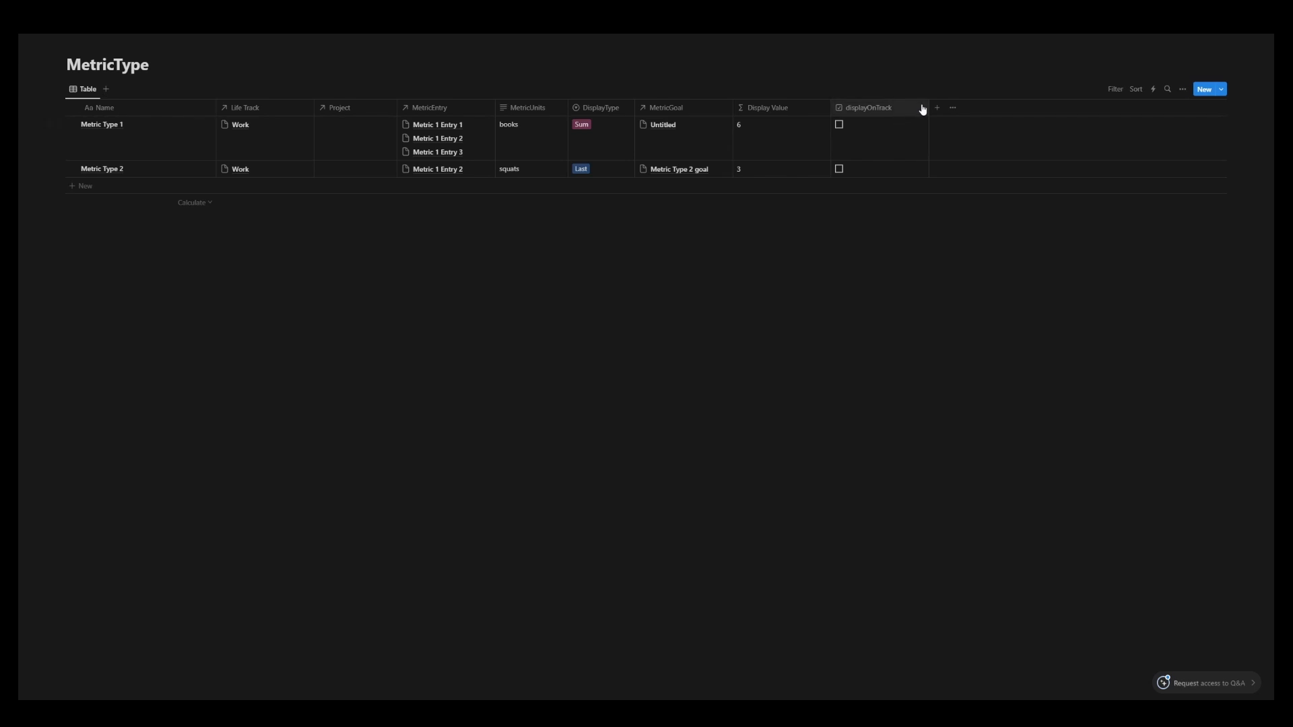
pyautogui.moveTo(928, 108); pyautogui.dragTo(903, 108)
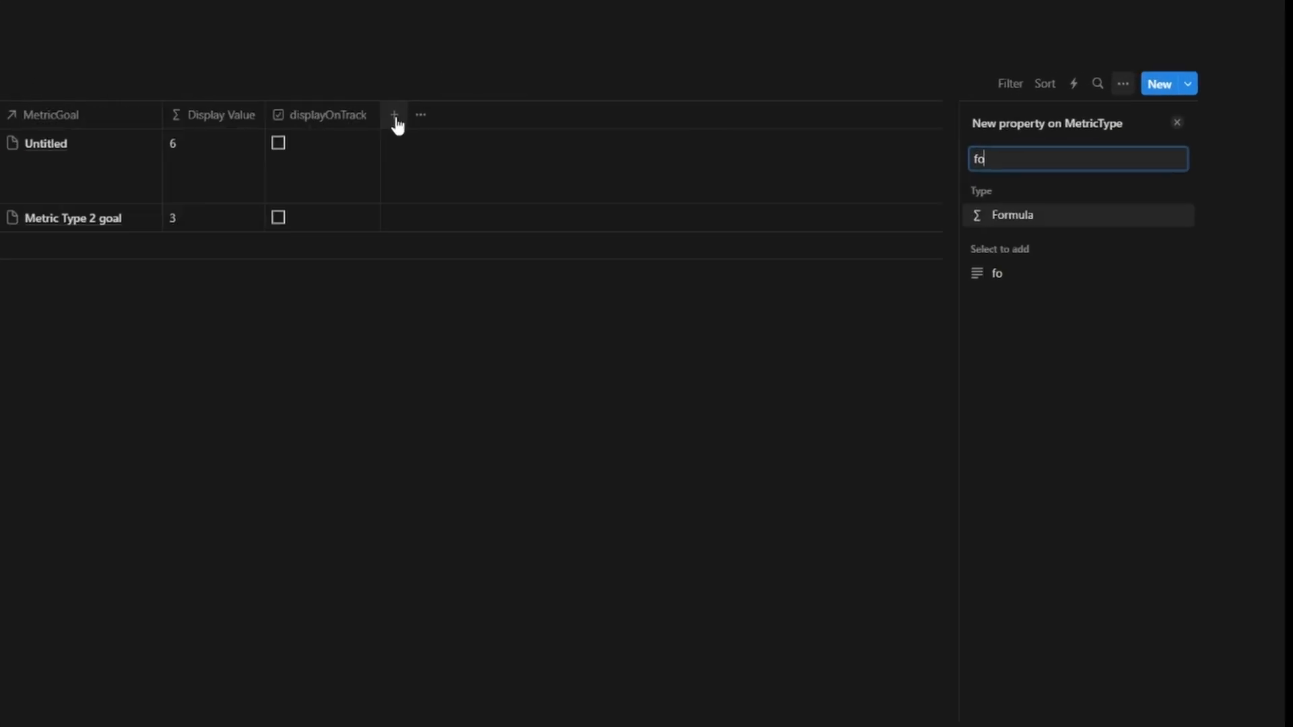
# - Add a formula property Display Text to MetricType and save it as Name.style("b") + " ◈ " + Display Value + " " + MetricUnits
pyautogui.write('r')
pyautogui.click(929, 280)
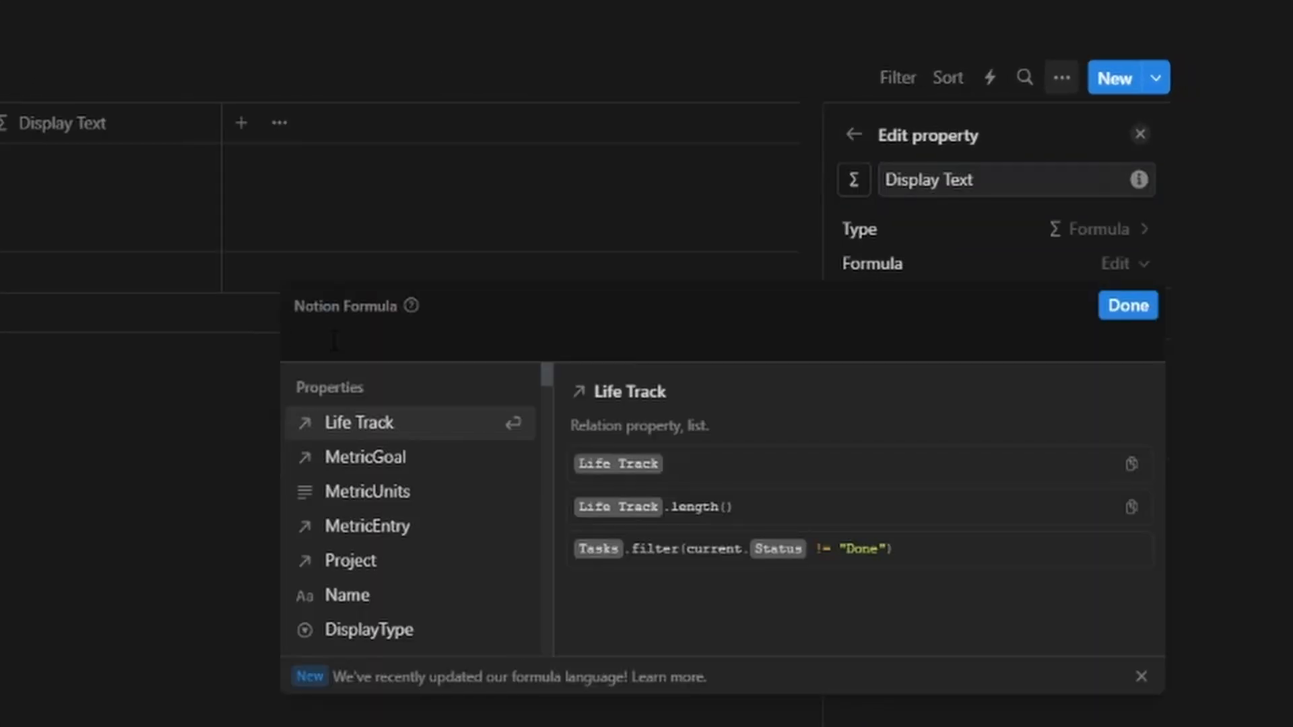
pyautogui.write('d')
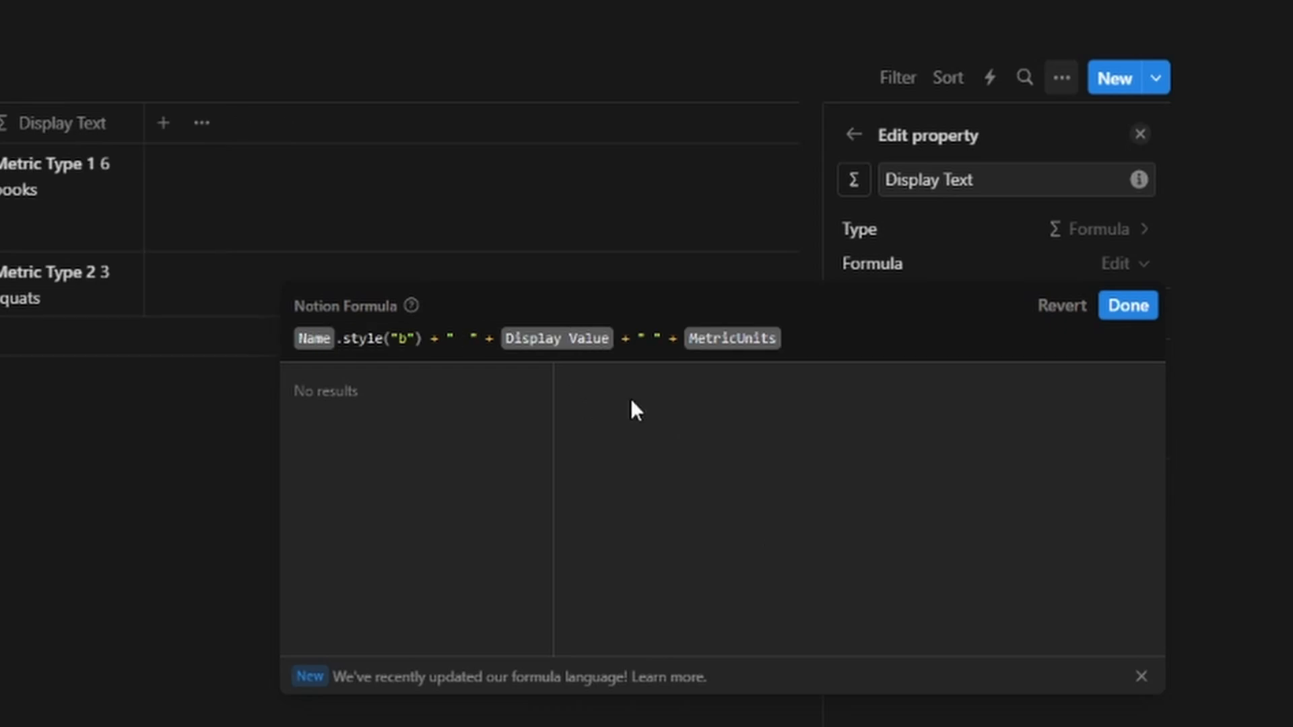
pyautogui.write('◈')
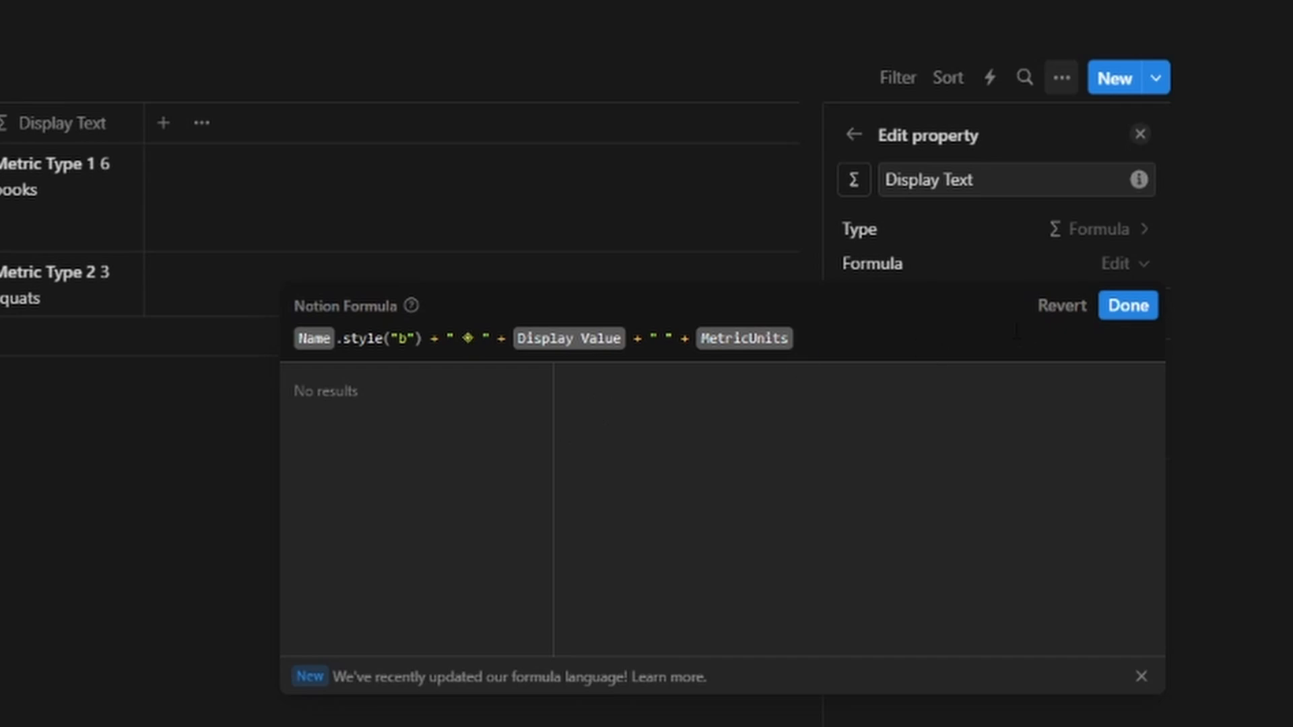
pyautogui.click(1140, 311)
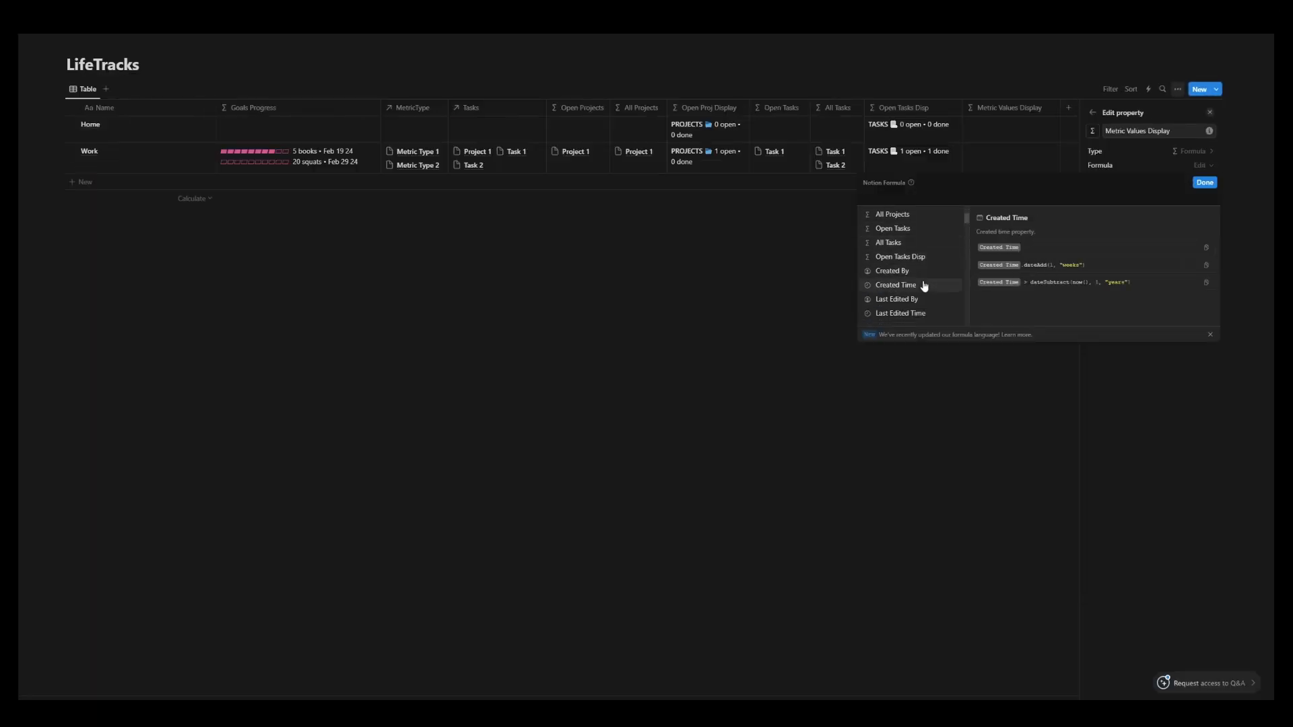
# - Set LifeTracks' Metric Values Display formula to MetricType.filter(current.displayOnTrack).map(current.Display Text).join("\n"), and move it above Goals Progress in the dashboard gallery
pyautogui.write('MetricType.filter(current.displayOnTrack).map(current.Display Text).join("\\n")')
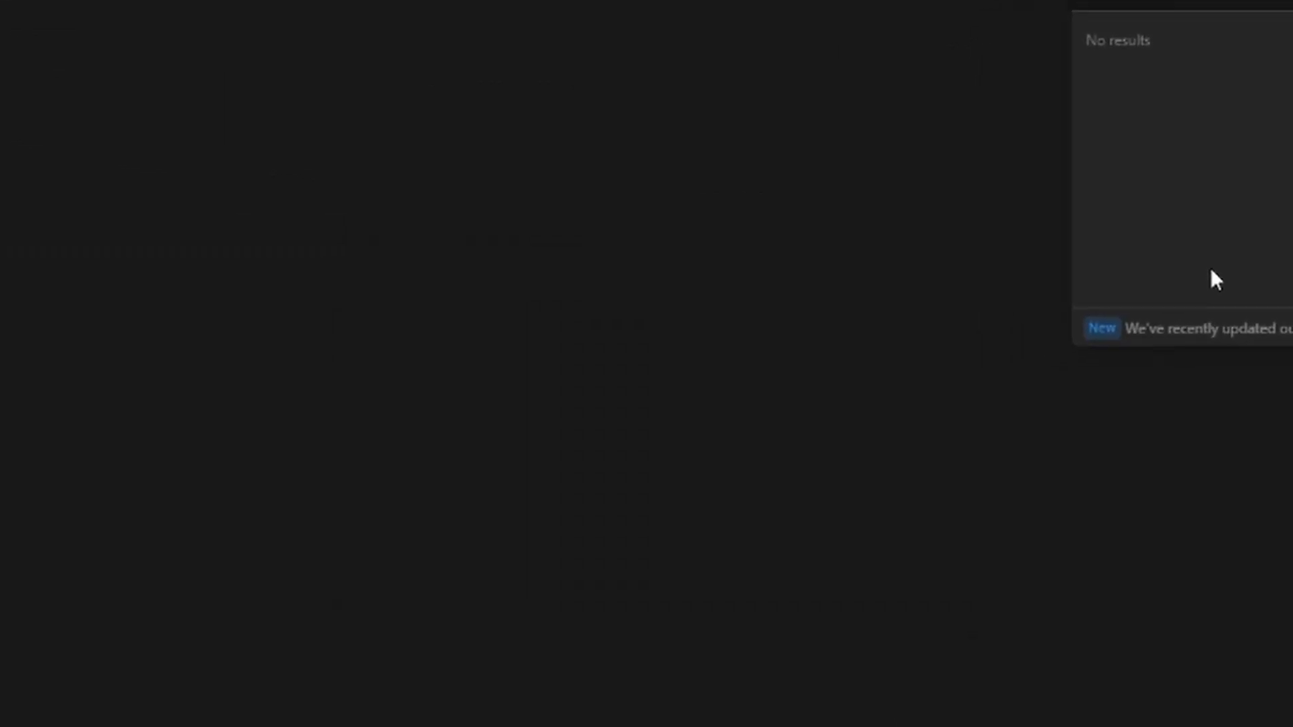
pyautogui.click(1204, 180)
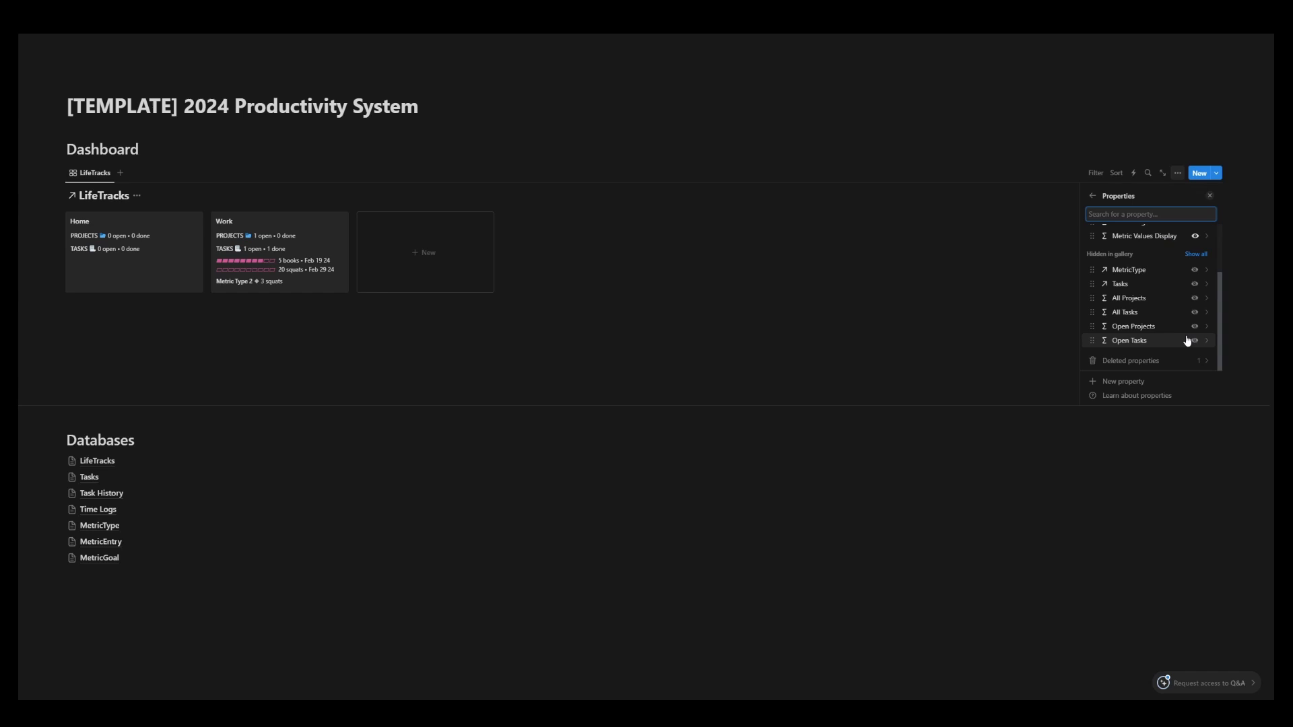
pyautogui.click(1192, 341)
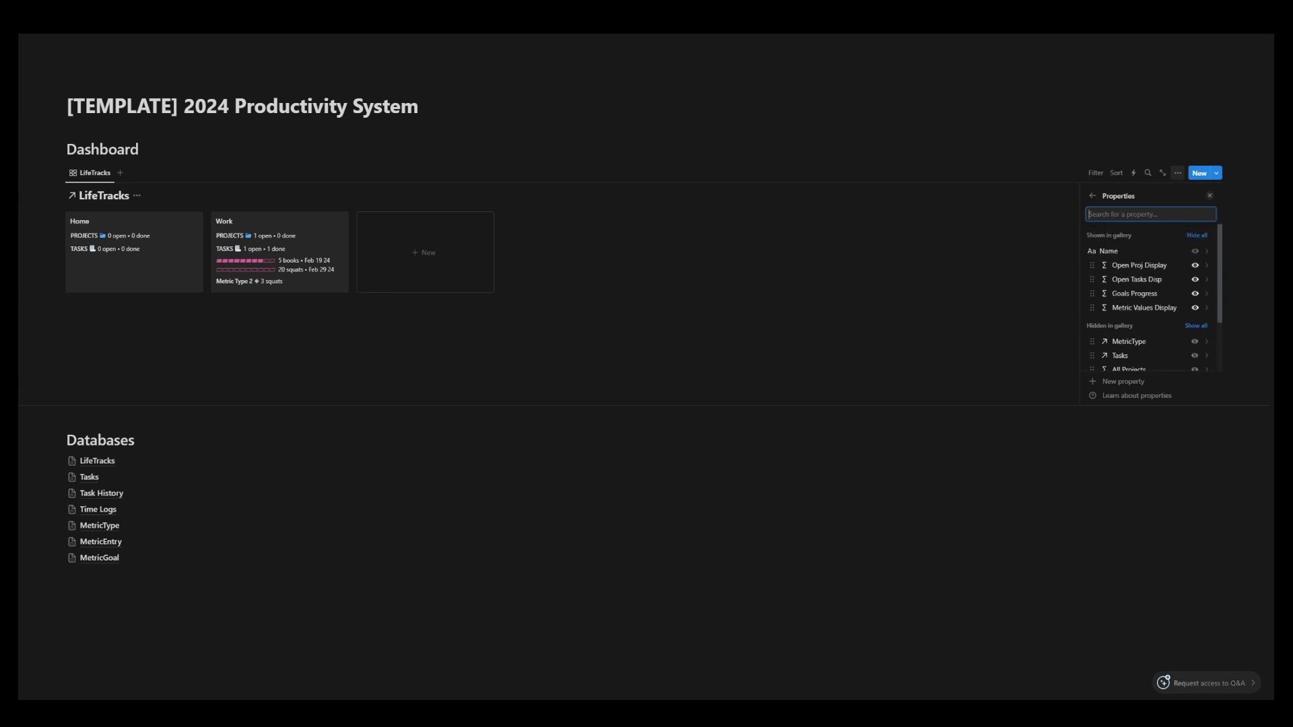
pyautogui.moveTo(1091, 308); pyautogui.dragTo(1090, 293)
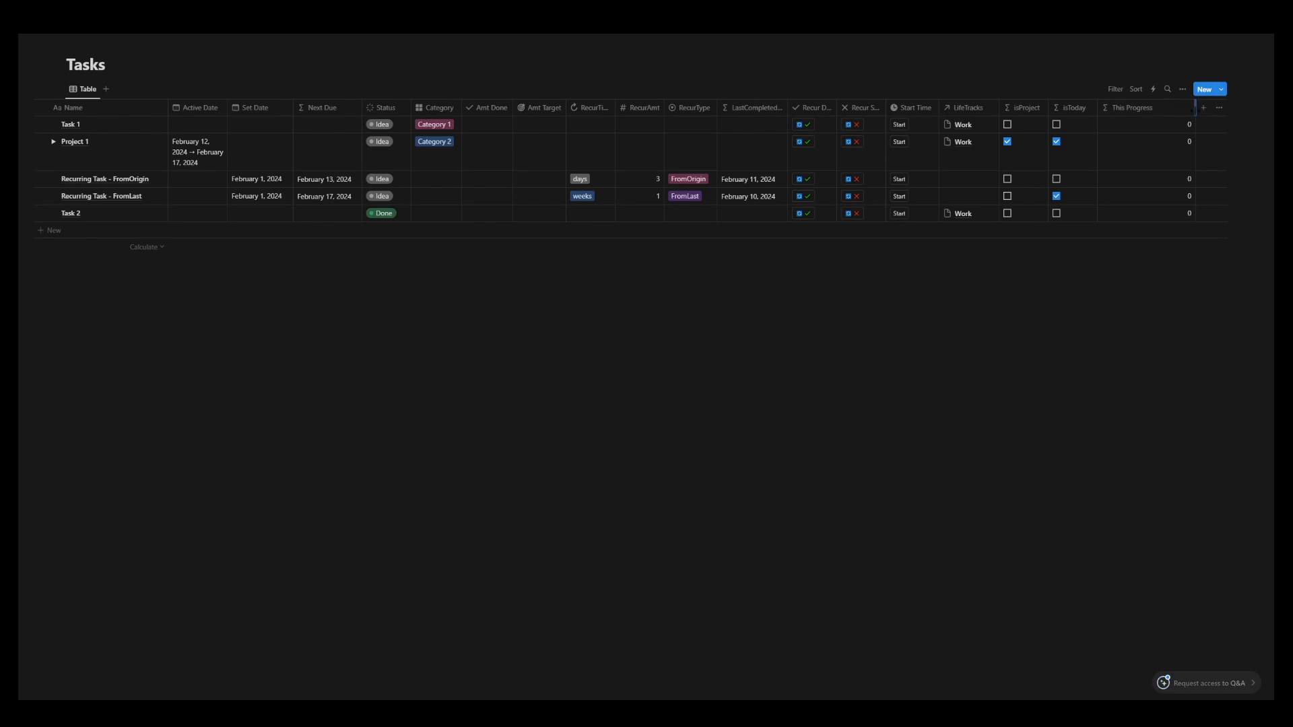
# - Narrow the This Progress column in Tasks and begin the Recurring Progress formula with the condition if (RecurType.empty().not(),
pyautogui.moveTo(1197, 114); pyautogui.dragTo(1153, 117)
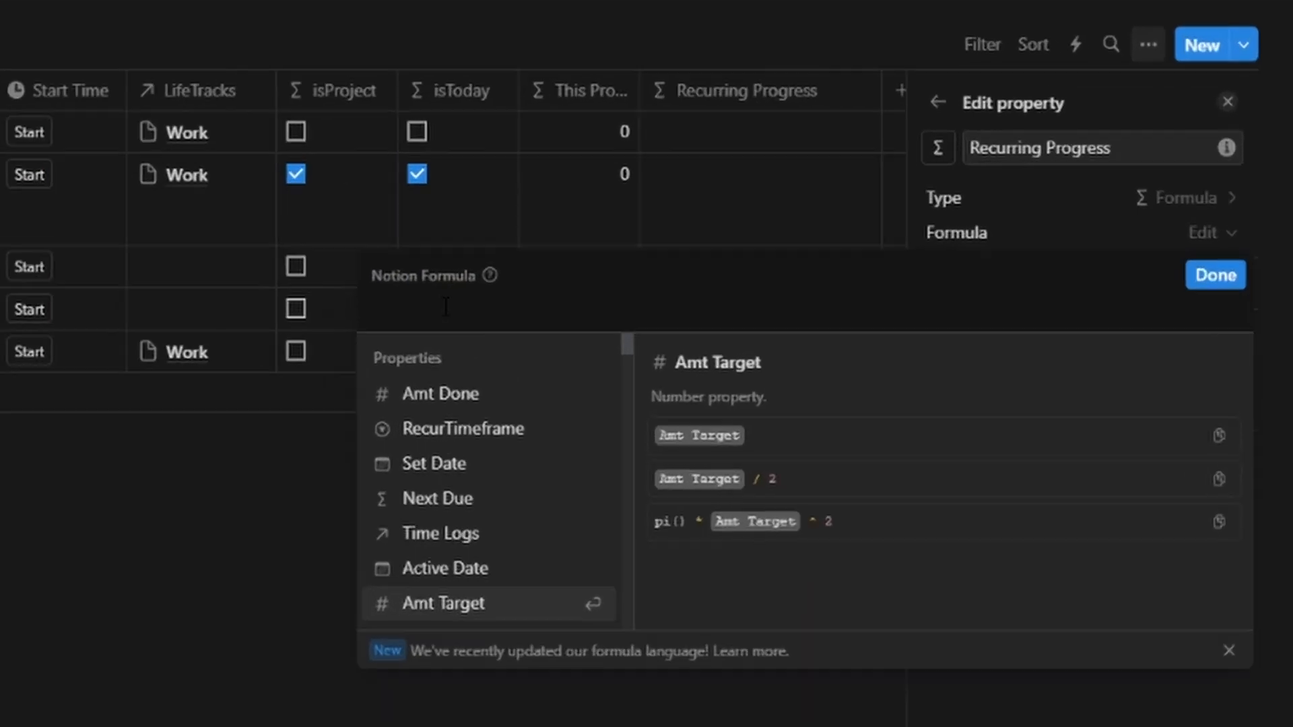
pyautogui.write('if (')
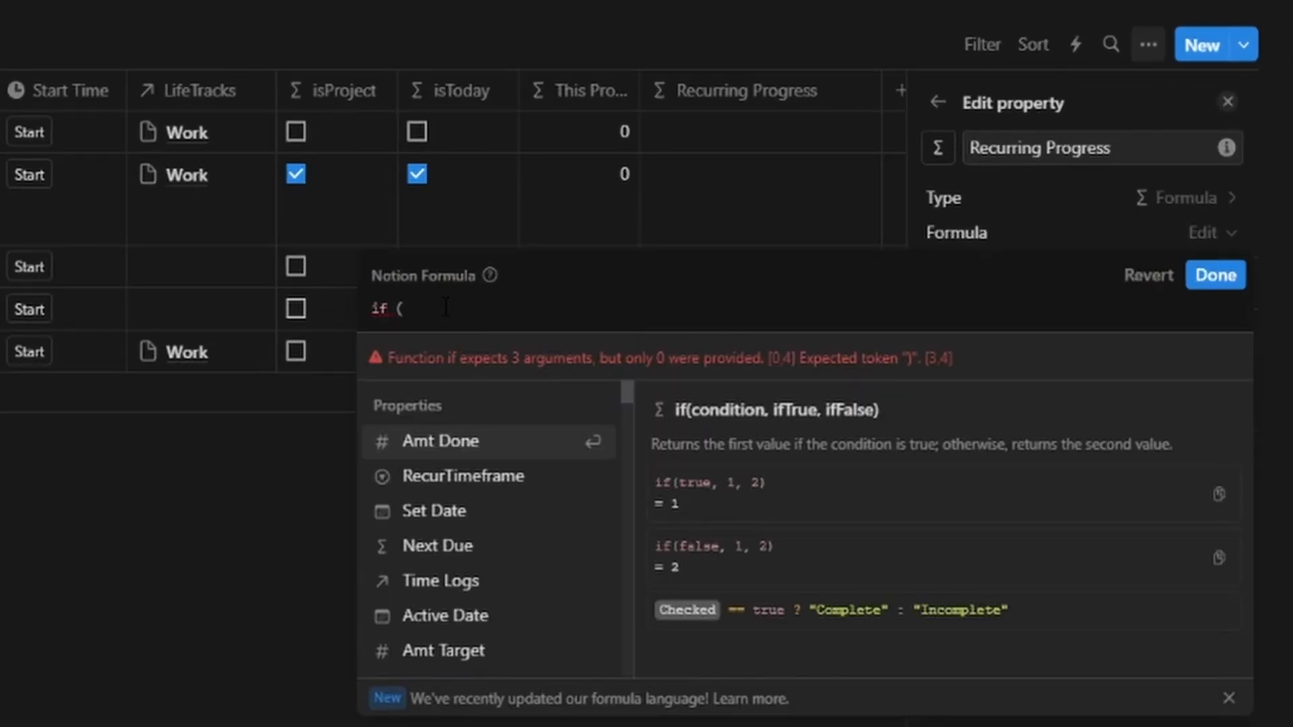
pyautogui.scroll(-4, 520, 472)
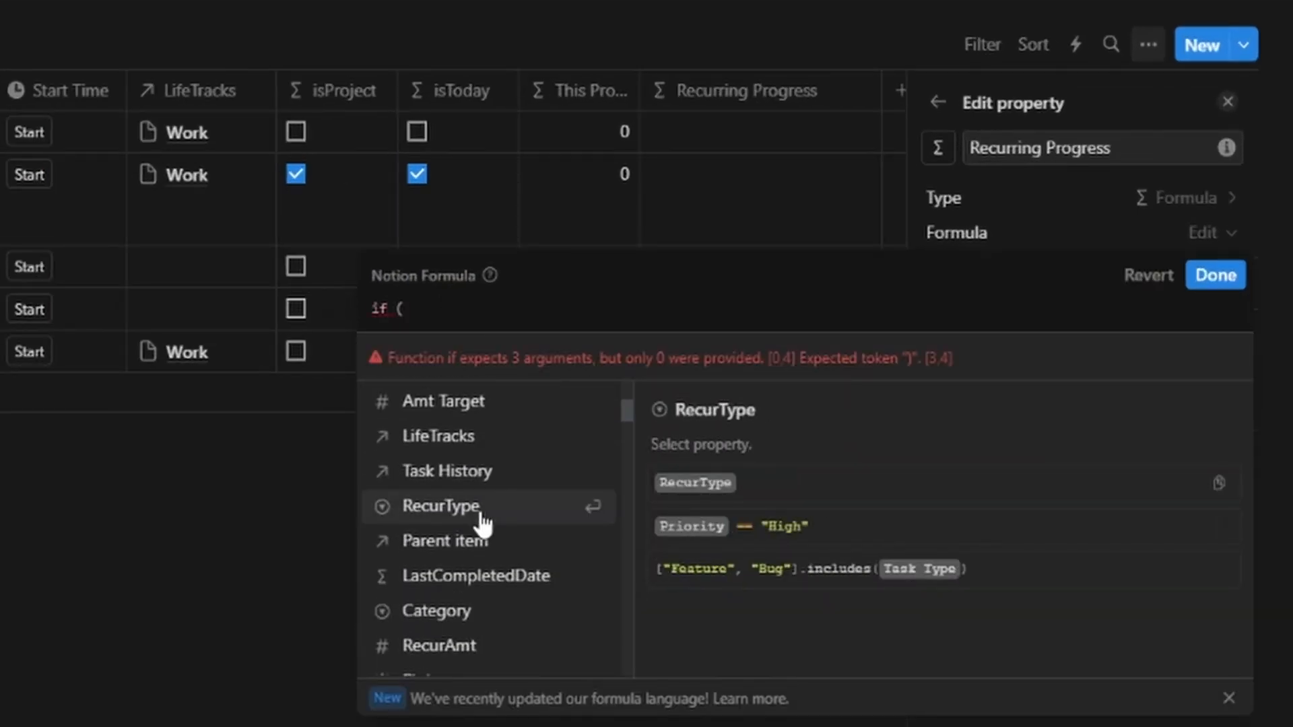
pyautogui.click(481, 512)
pyautogui.write('.empty().not(),')
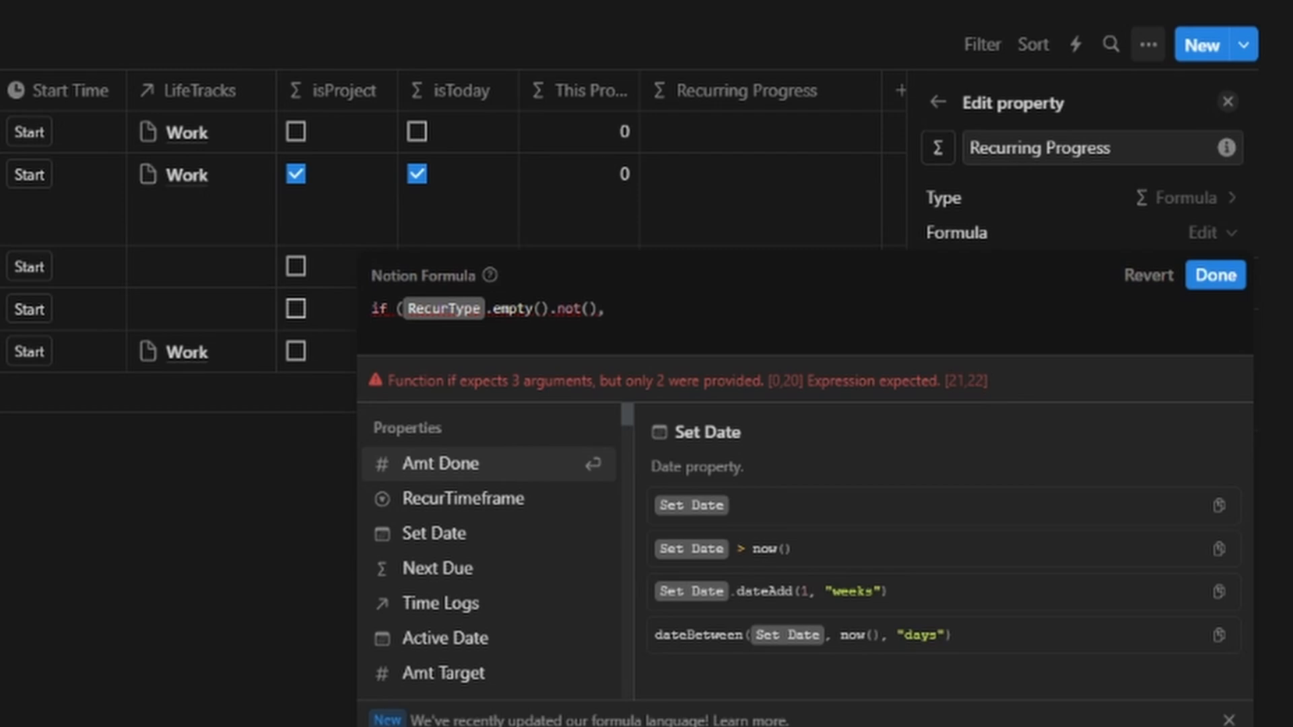
pyautogui.hotkey('shift', 'Return')
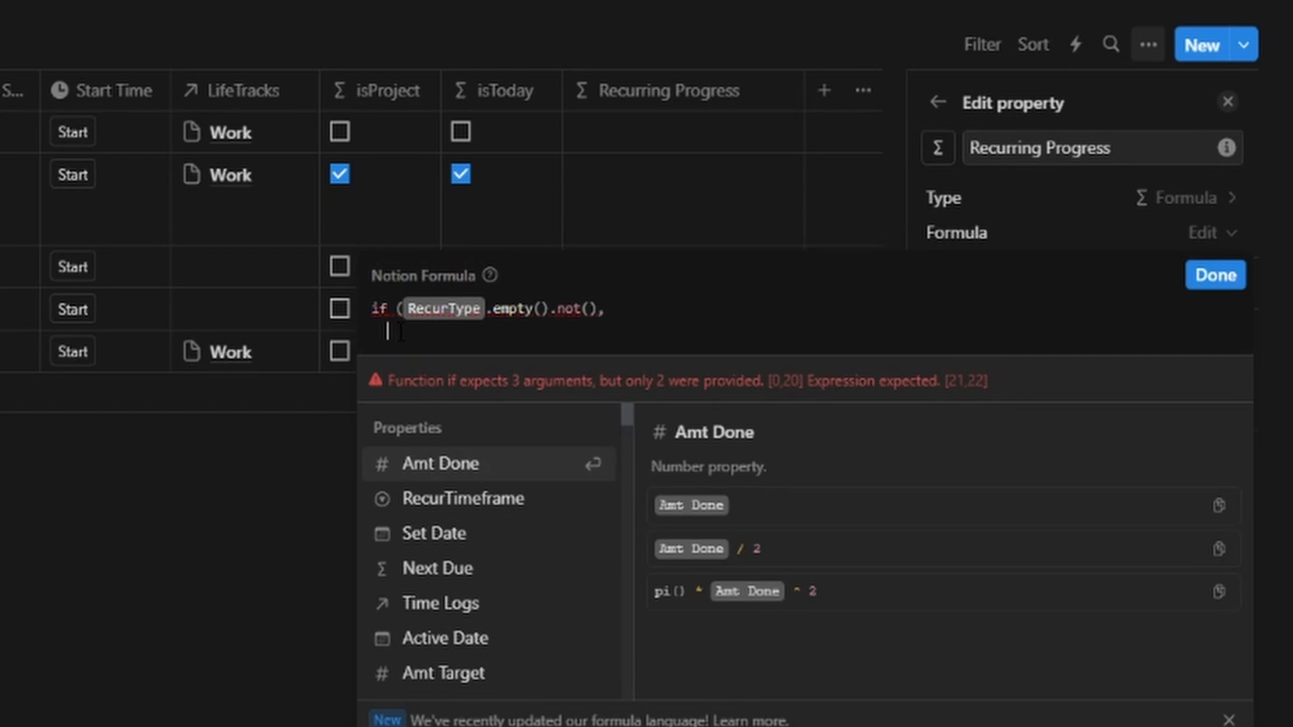
# - Add a lets function defining allRecurringTasks as Task History.length() and completedRecurringTasks as Task History.filter(current.IsDone).length()
pyautogui.write('lets (all')
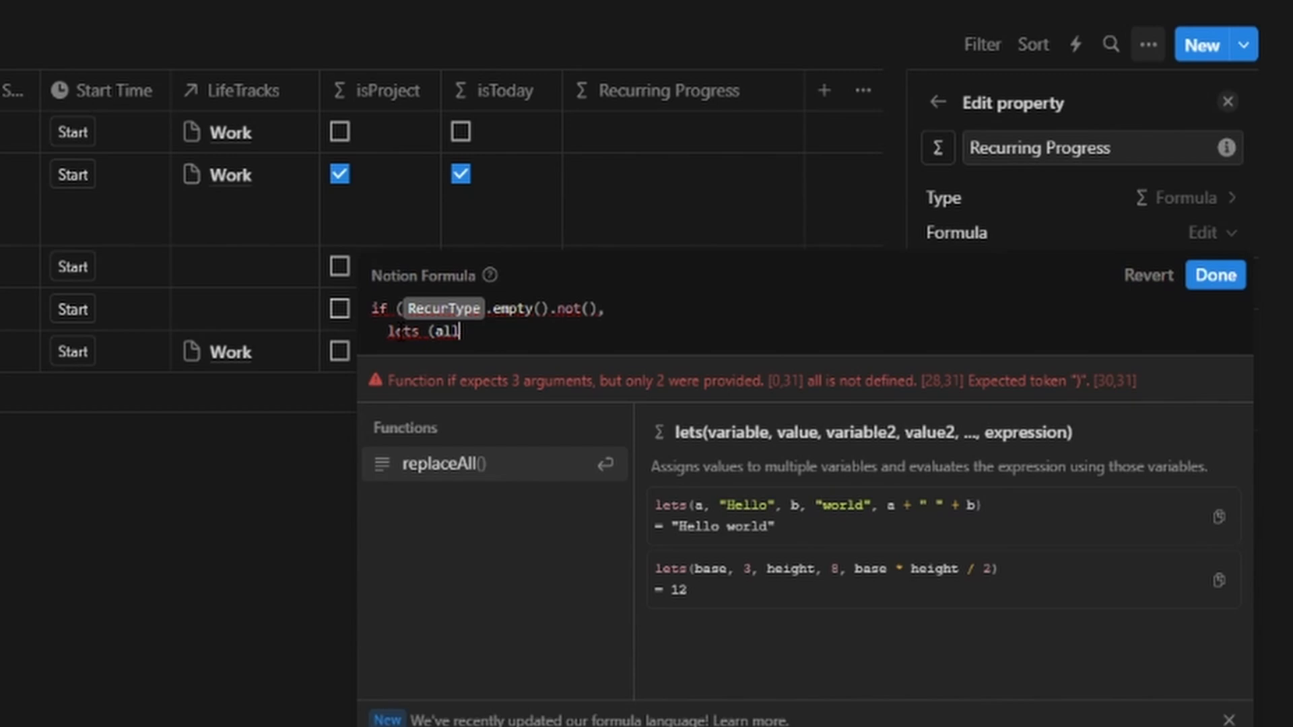
pyautogui.write('RecurringTasks')
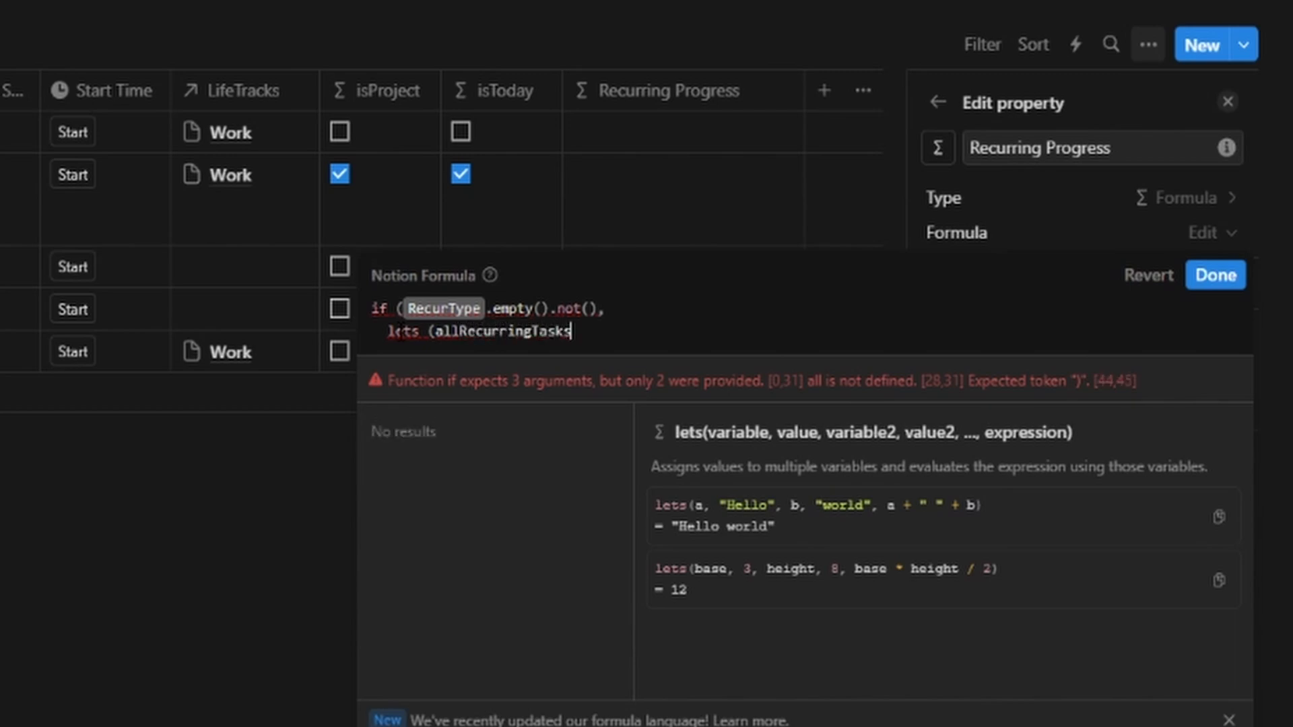
pyautogui.write(',')
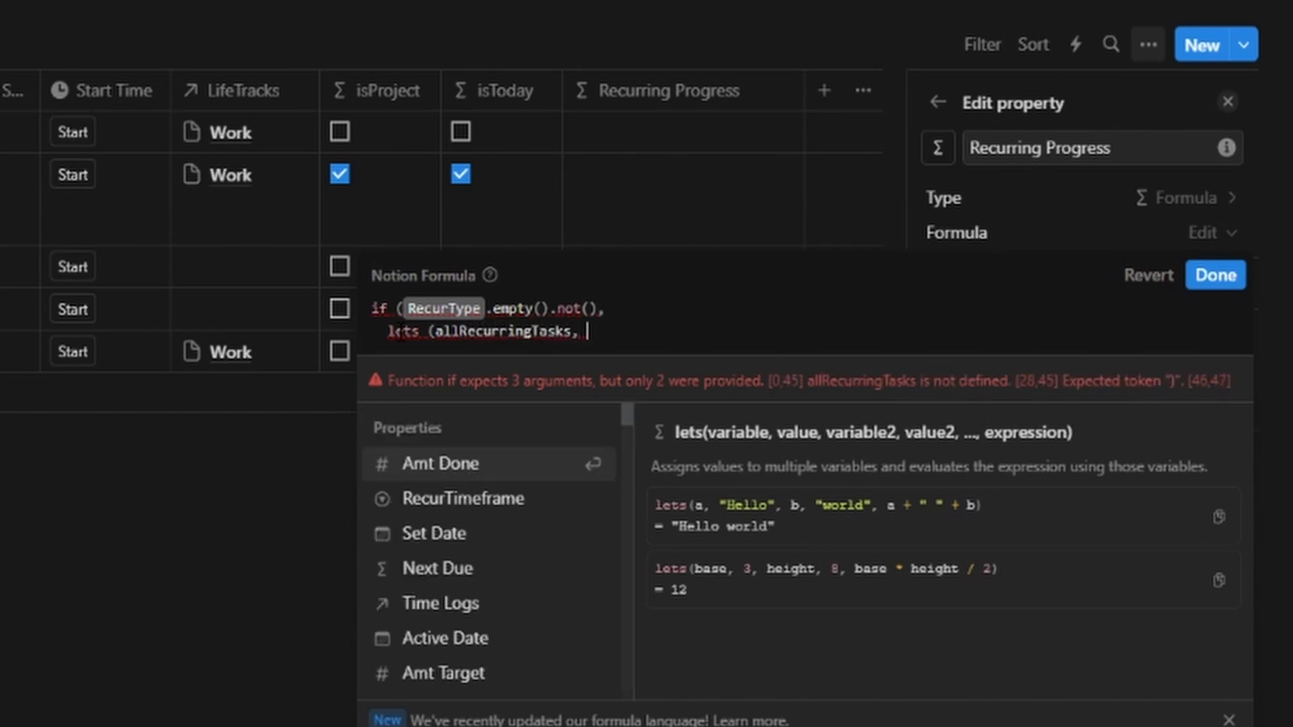
pyautogui.write('Task History.length(),')
pyautogui.hotkey('shift', 'Return')
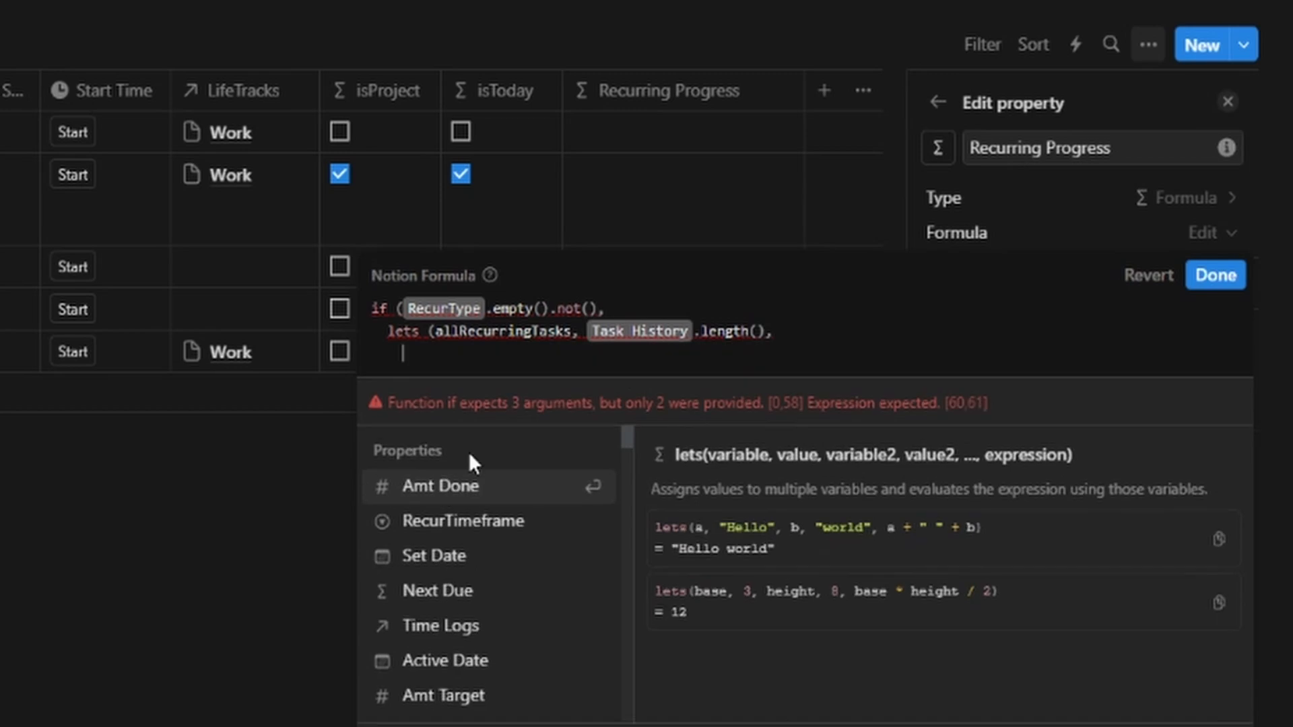
pyautogui.write('completedRecurringTasks, Task')
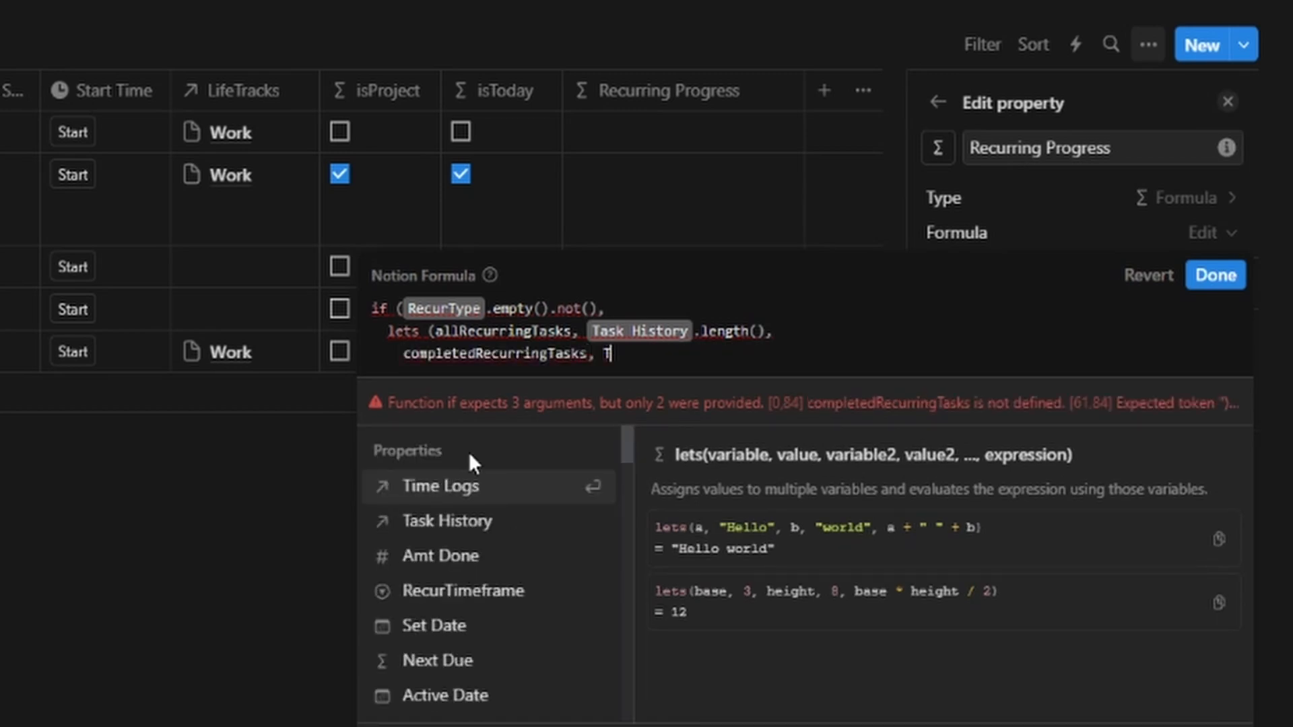
pyautogui.press('Return')
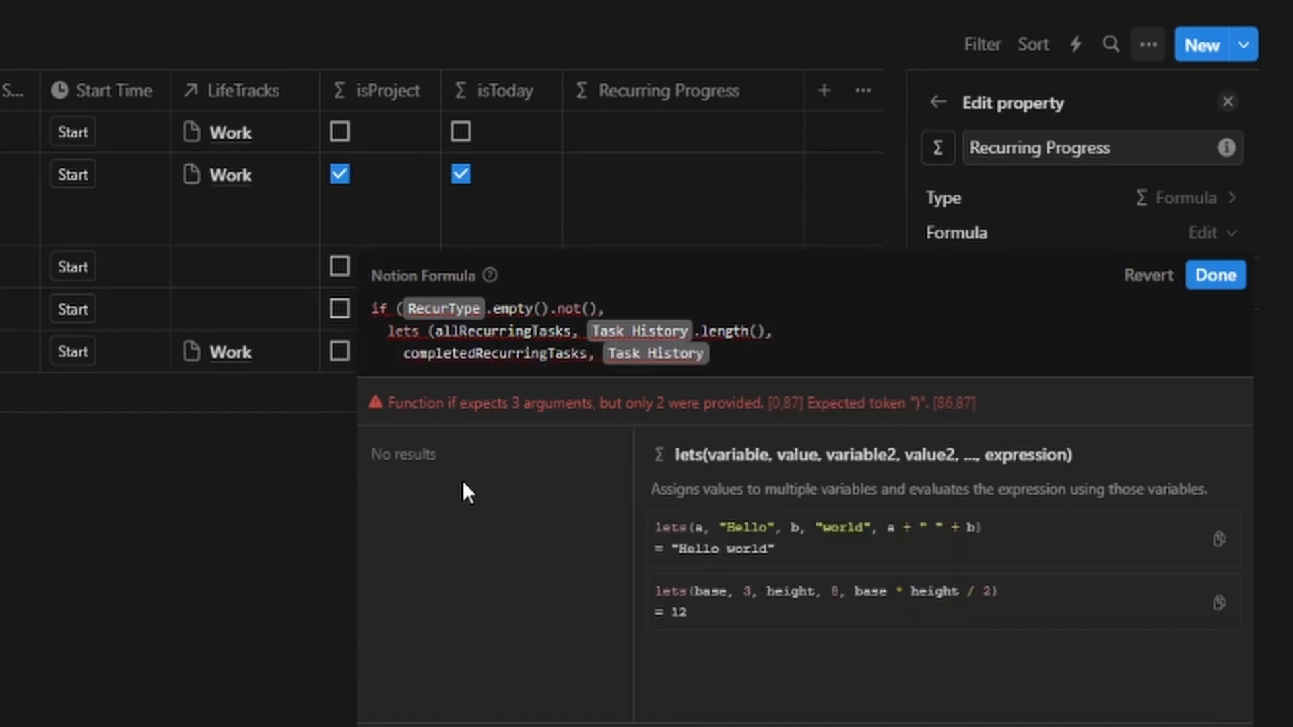
pyautogui.write('.filter(current.IsDone).length(),')
pyautogui.press('Return')
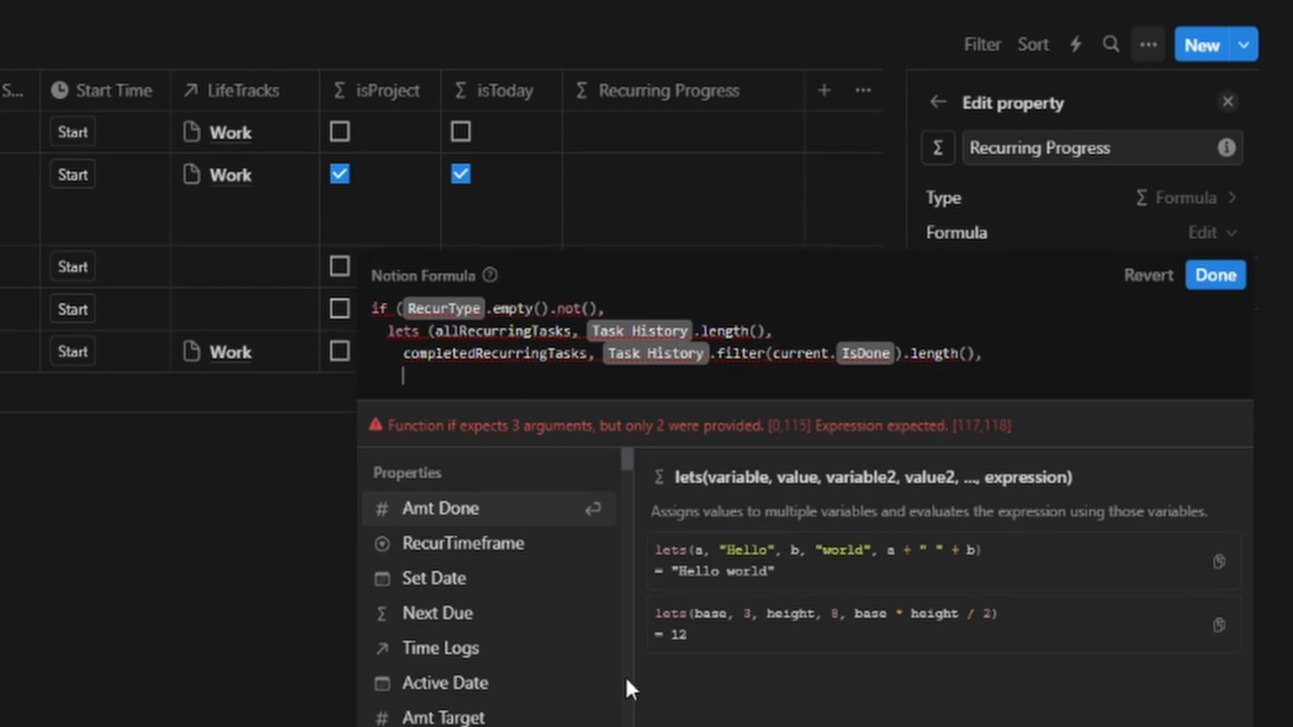
# - Make the lets function return round(completedRecurringTasks / allRecurringTasks * 100) / 100, and close it with an aligned parenthesis and comma
pyautogui.write('round(completedRecurringTasks / allRecurringTasks * 100) / 100')
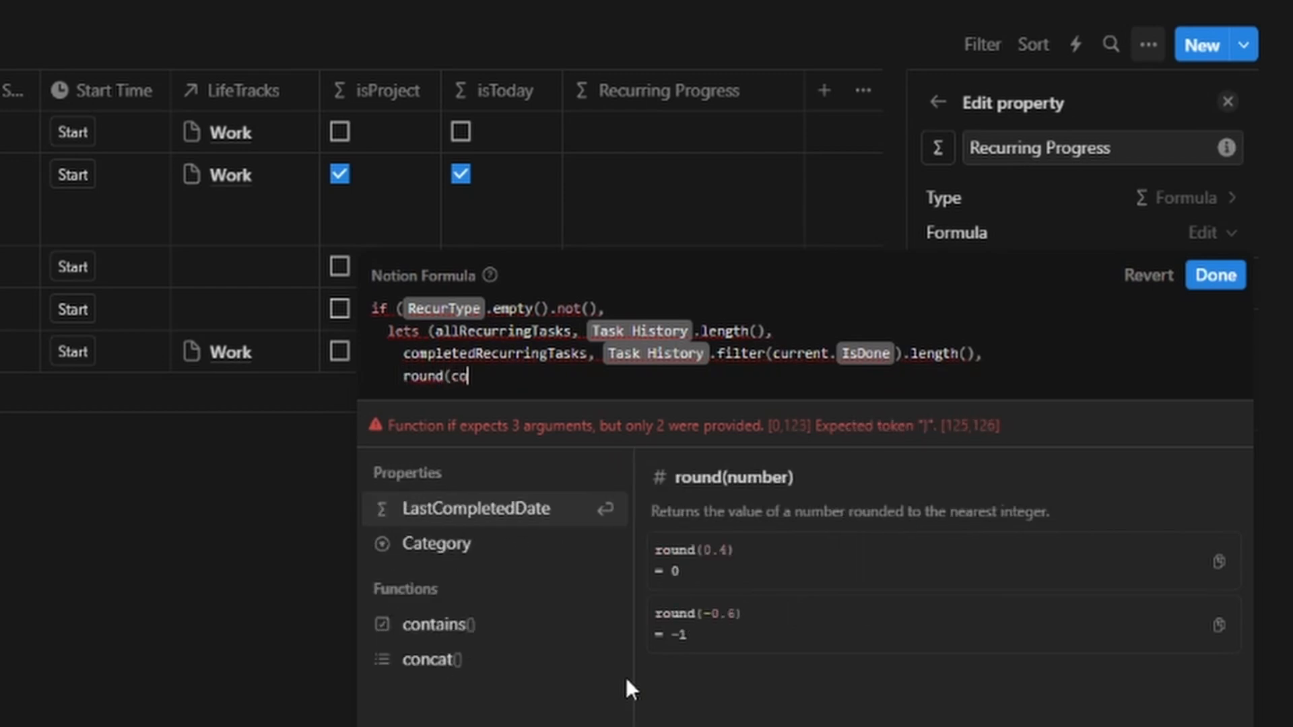
pyautogui.press('Return')
pyautogui.write('),')
pyautogui.press('Left')
pyautogui.press('Left')
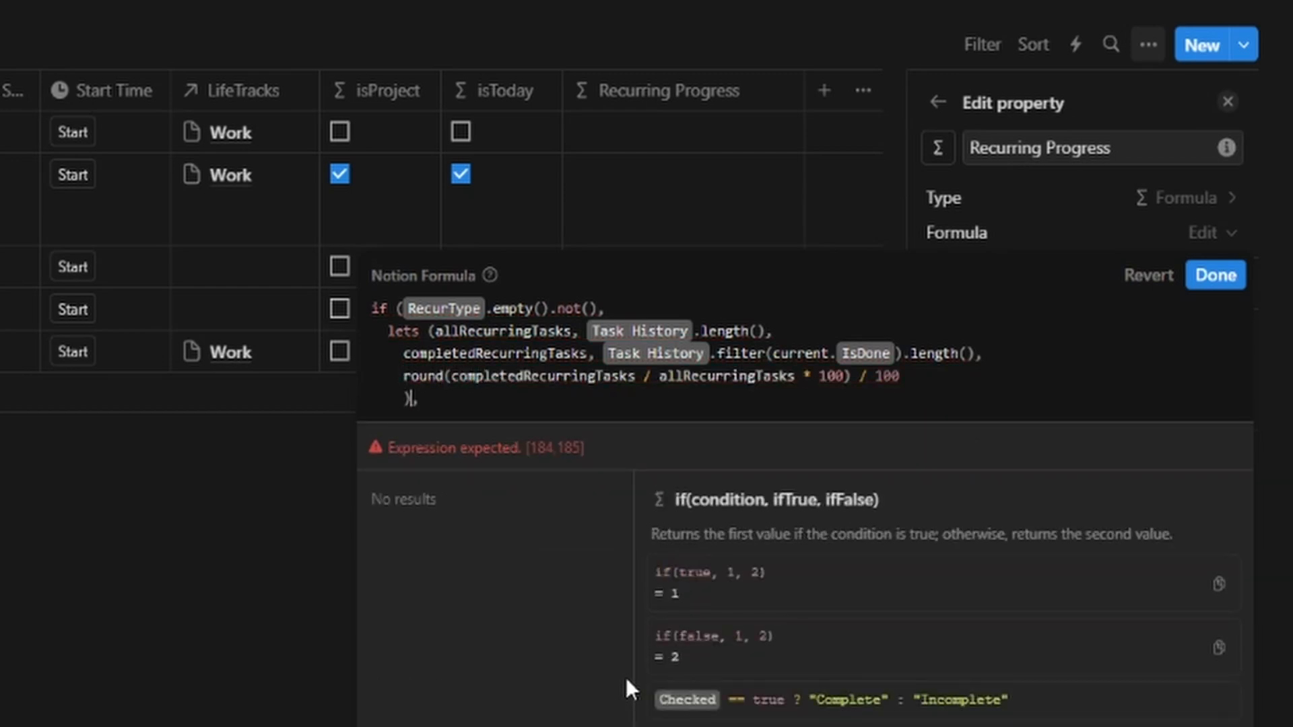
pyautogui.press('BackSpace')
pyautogui.press('Right')
pyautogui.press('Right')
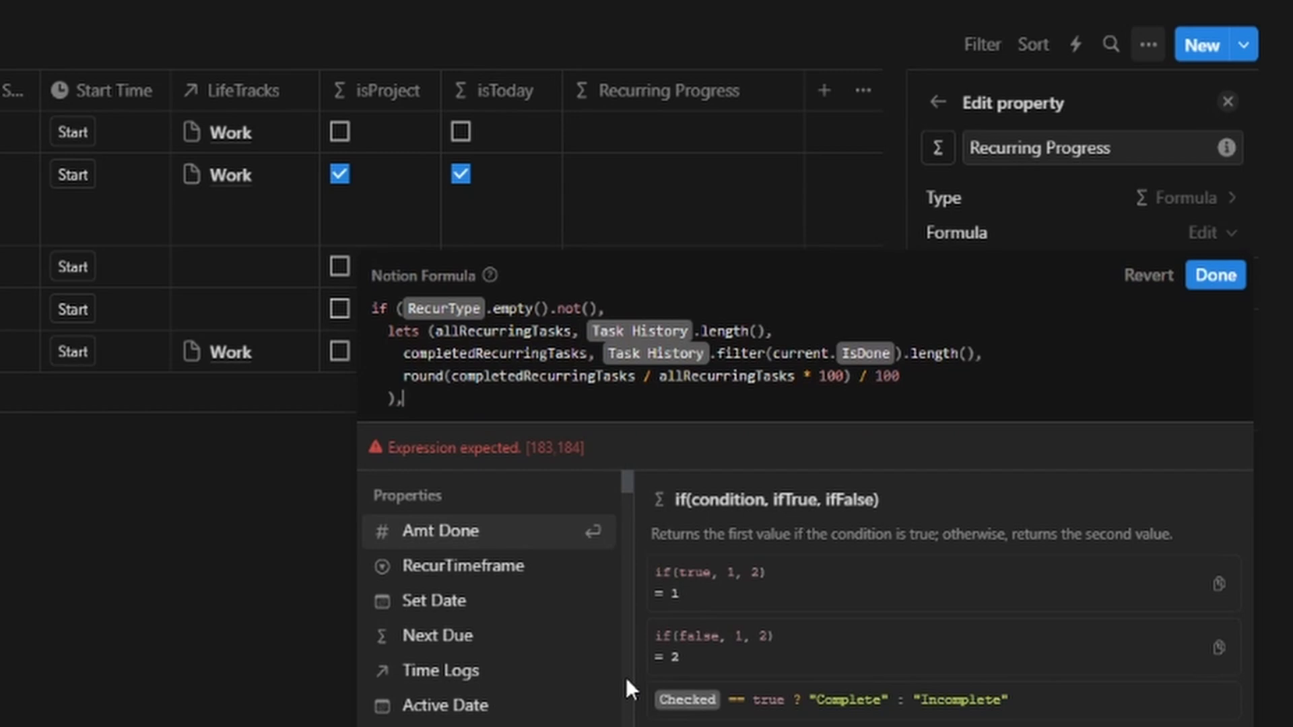
pyautogui.press('Return')
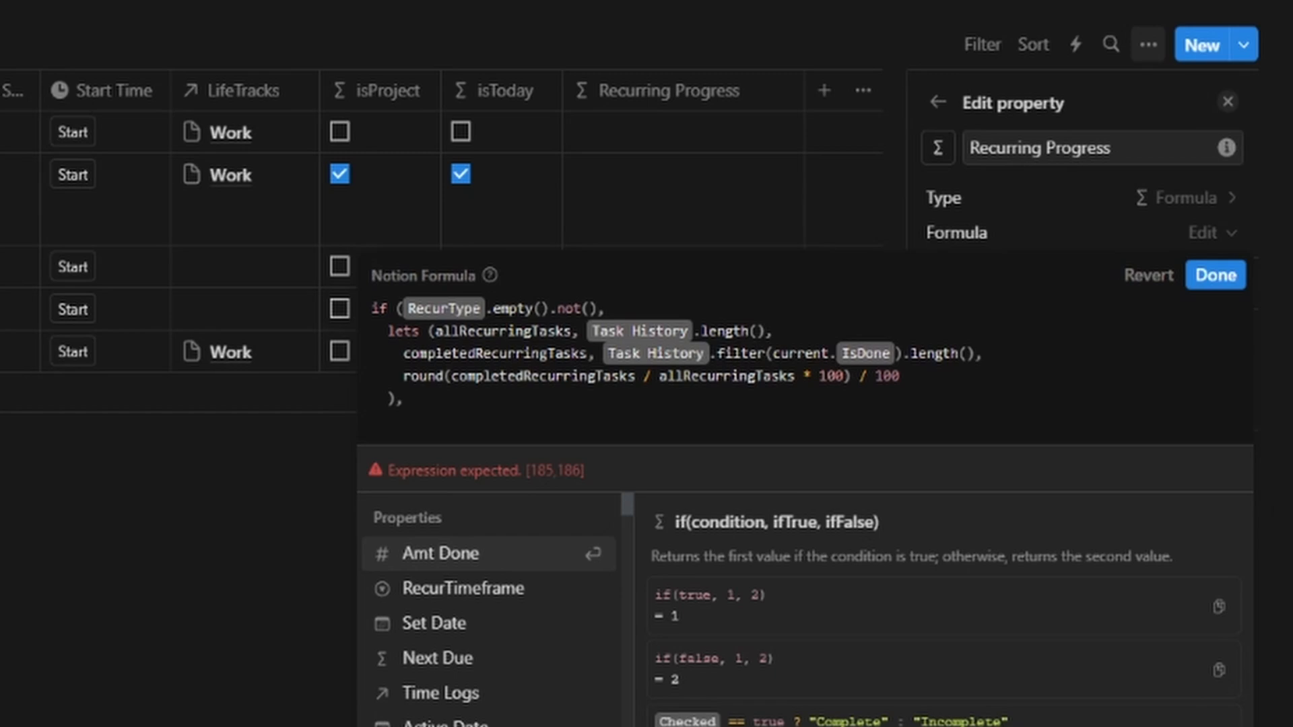
# - Complete the if formula with round(Amt Done / Amt Target * 100) / 100 as its false value and a closing parenthesis
pyautogui.click(458, 558)
pyautogui.write('/')
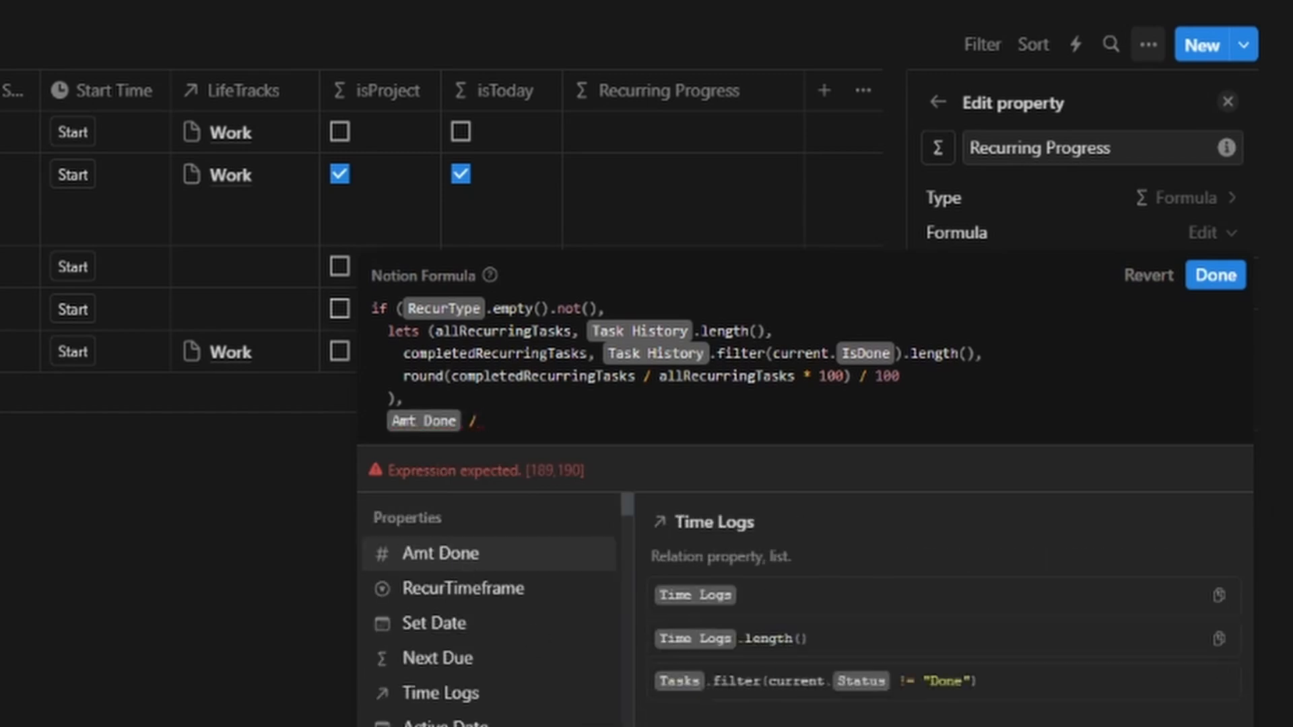
pyautogui.click(457, 725)
pyautogui.click(412, 429)
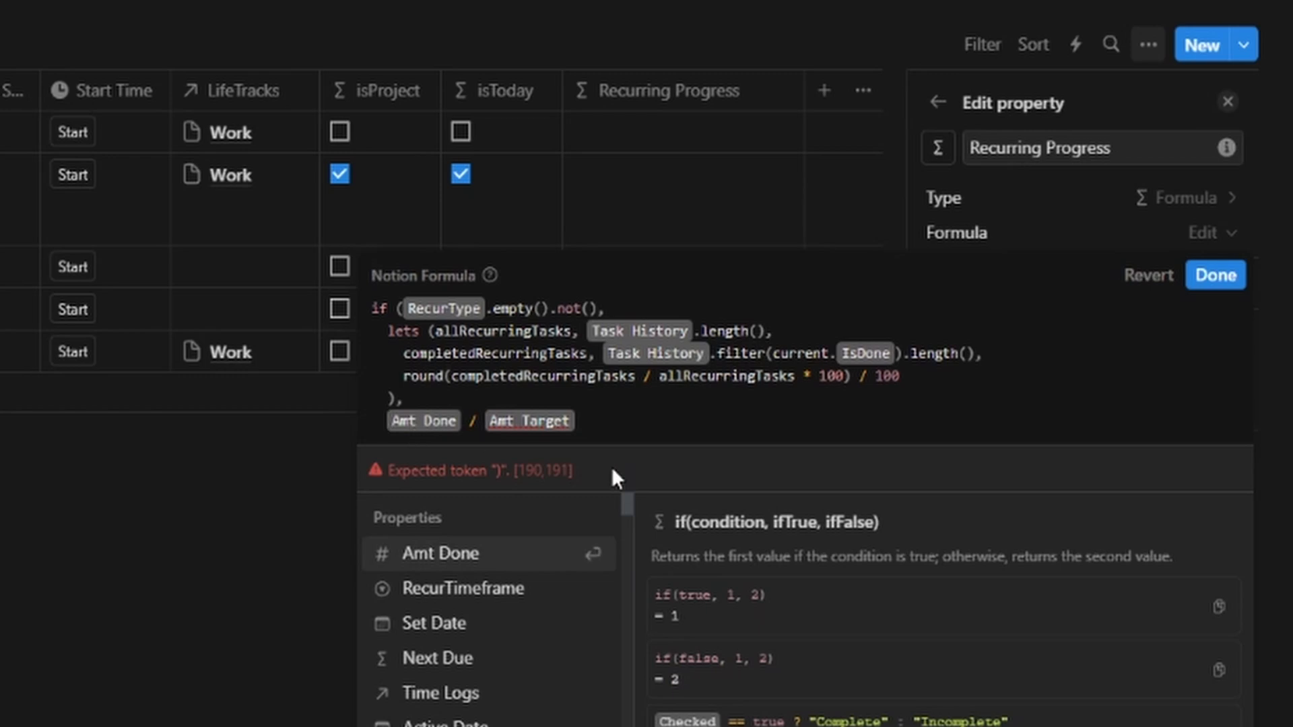
pyautogui.write('(')
pyautogui.click(618, 422)
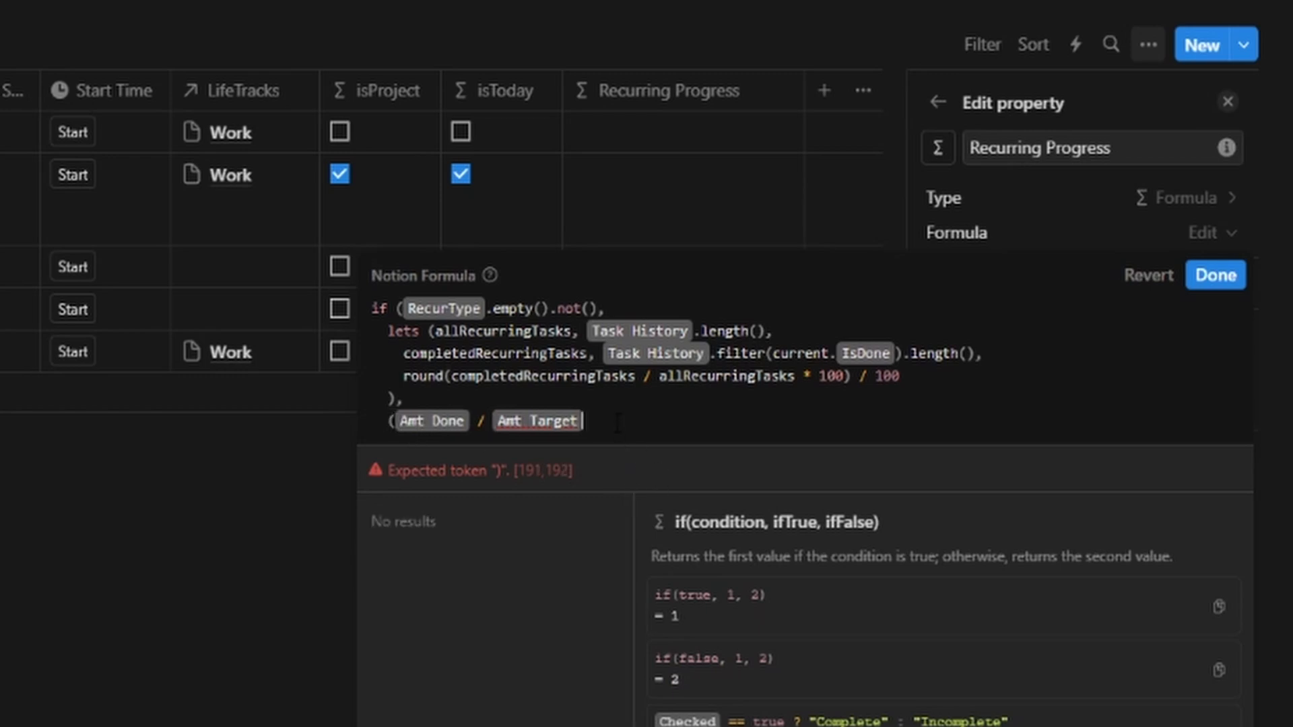
pyautogui.write('* 100) /')
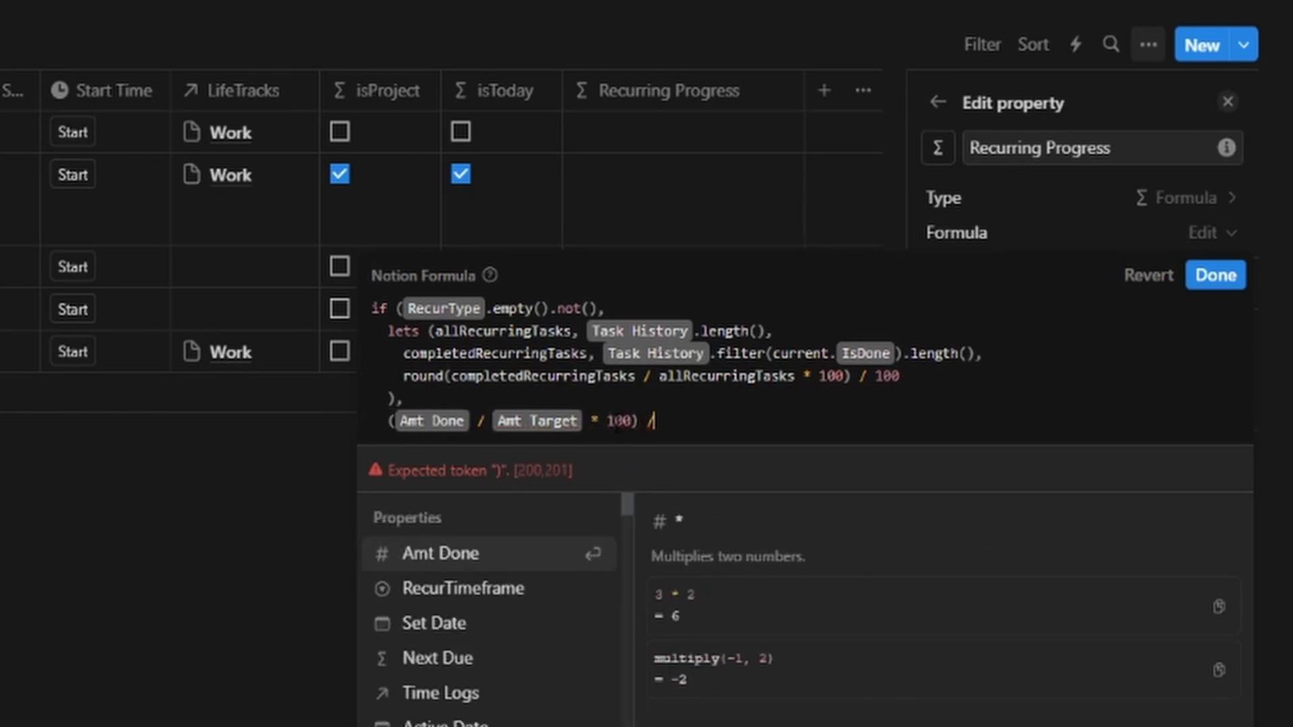
pyautogui.write(' 100')
pyautogui.click(387, 421)
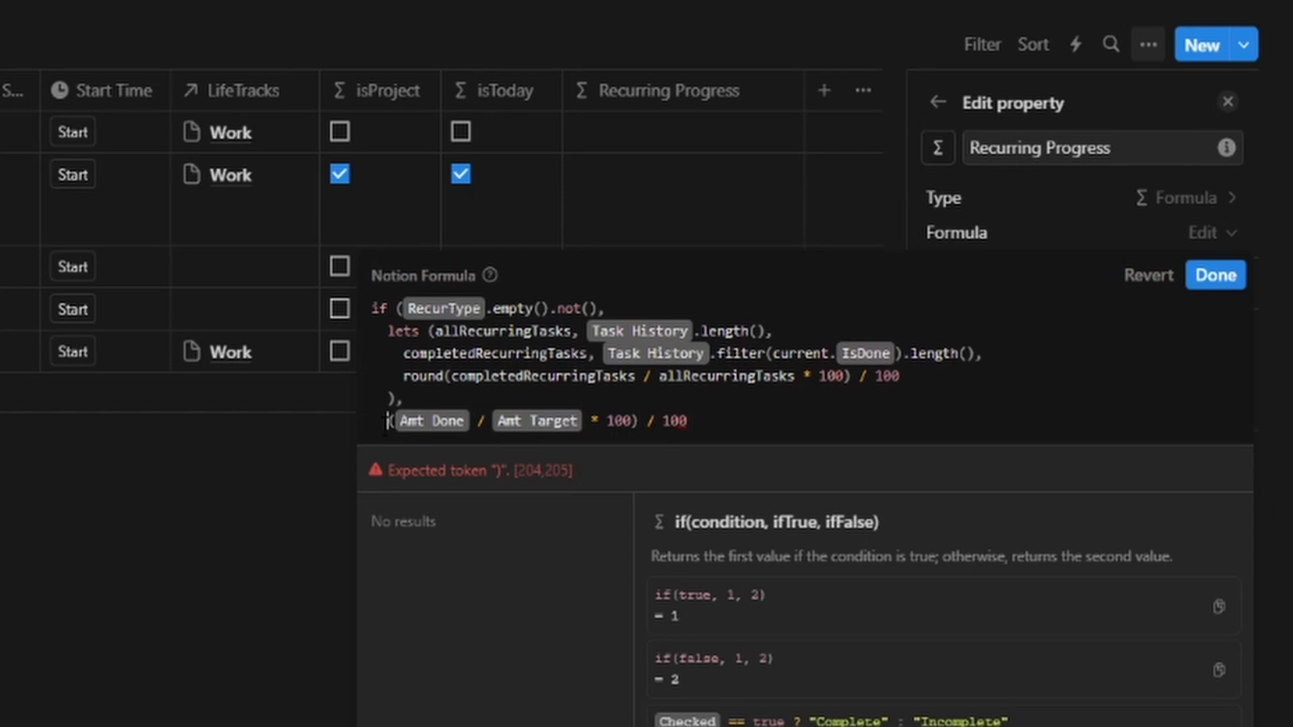
pyautogui.write('round')
pyautogui.click(771, 418)
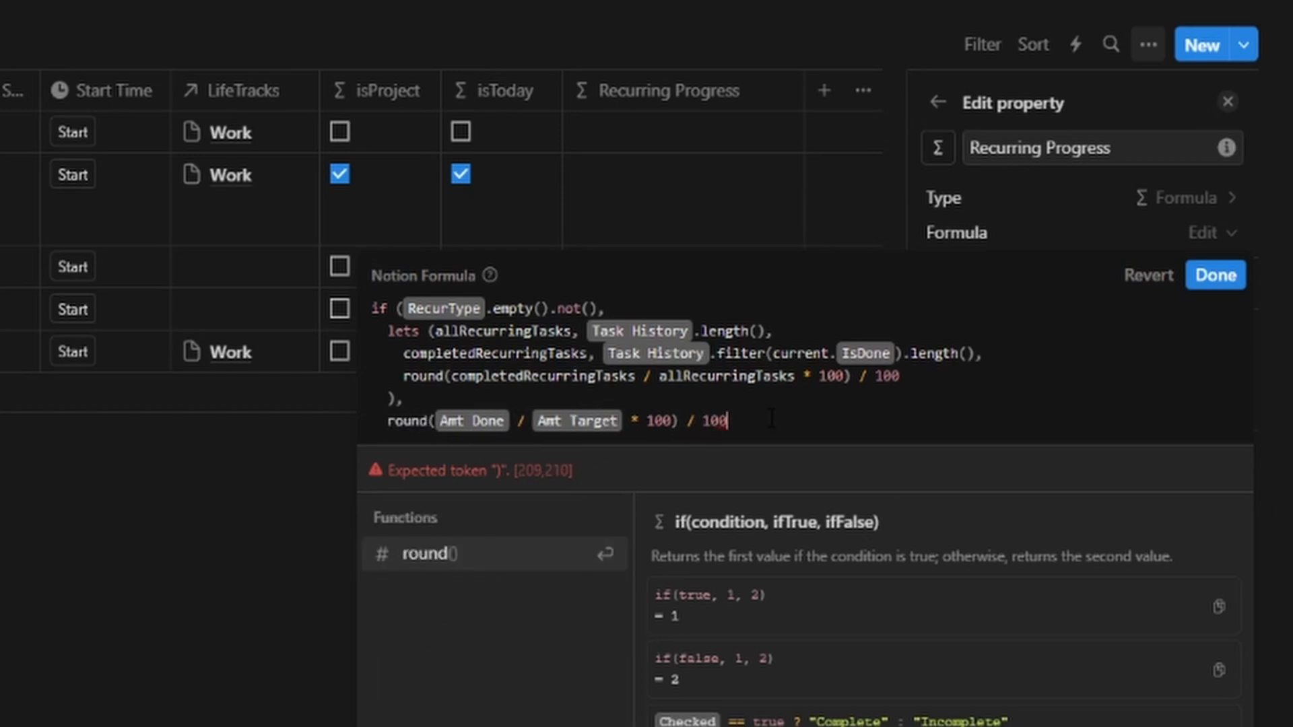
pyautogui.write(')')
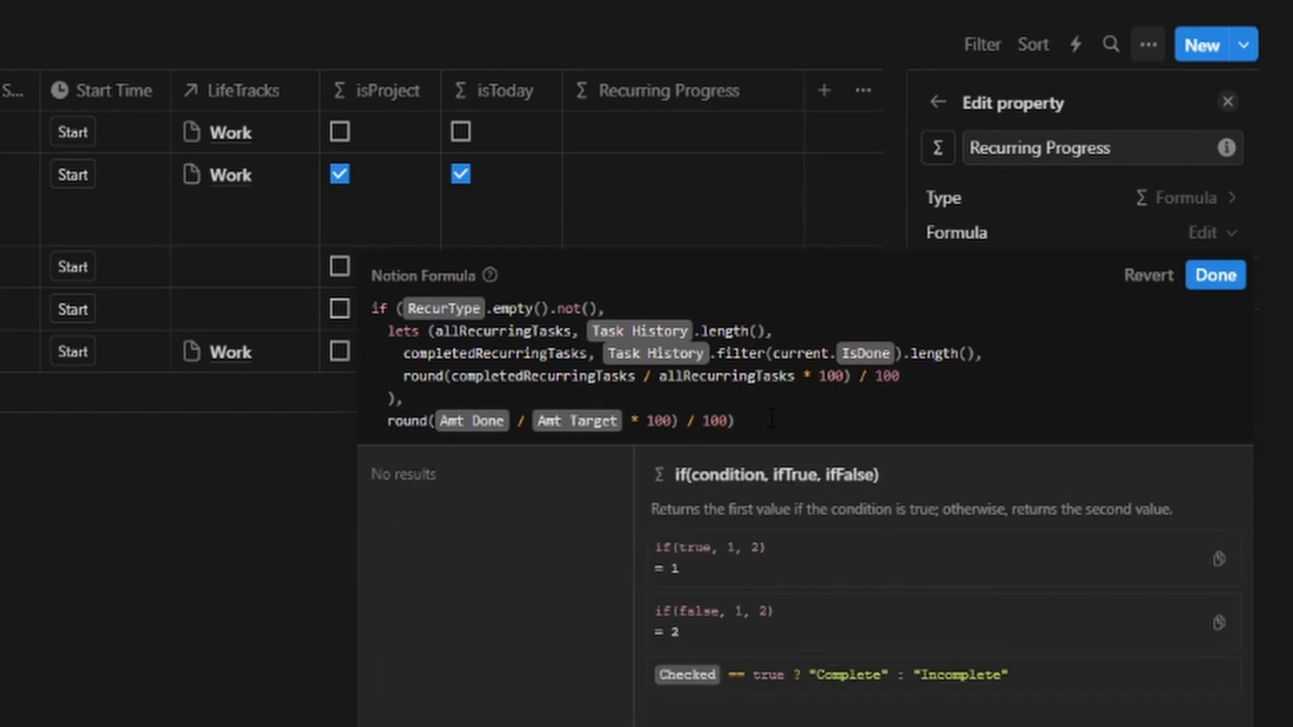
# - Save the recurring progress formula and add a formula property named Subtask Progress to the Tasks database
pyautogui.click(1216, 278)
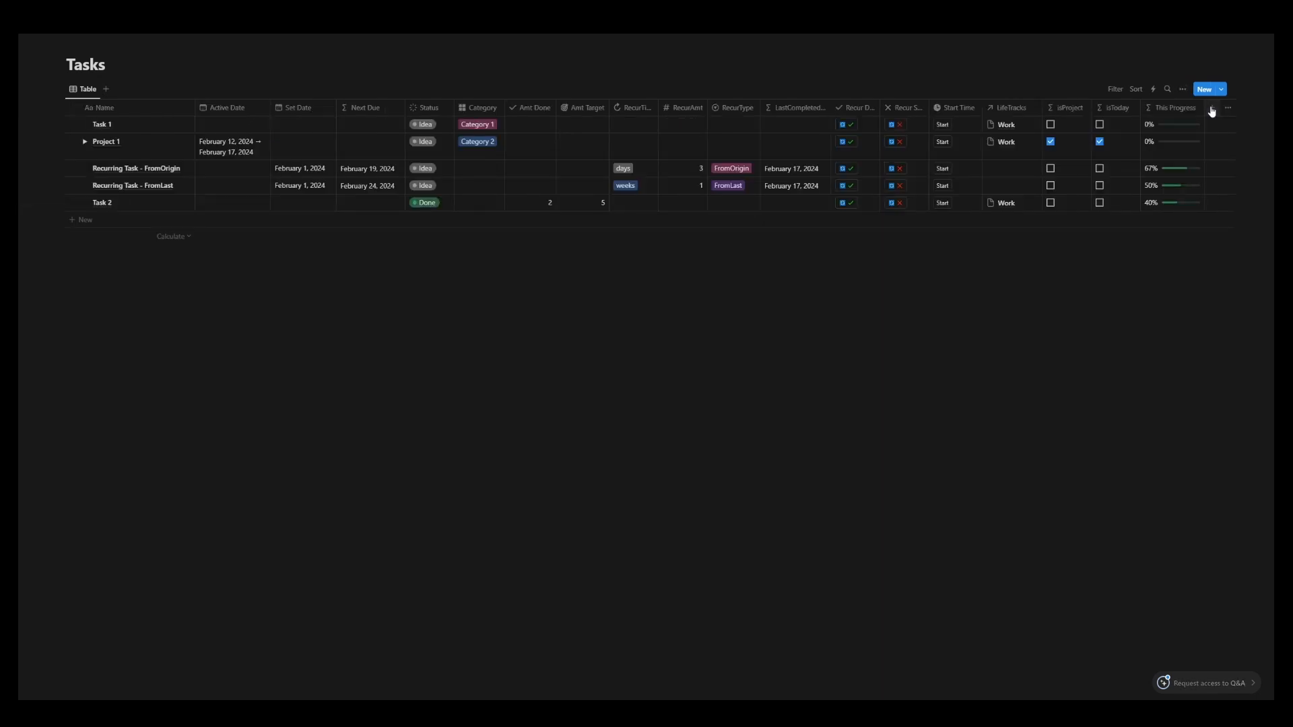
pyautogui.click(1212, 110)
pyautogui.write('f')
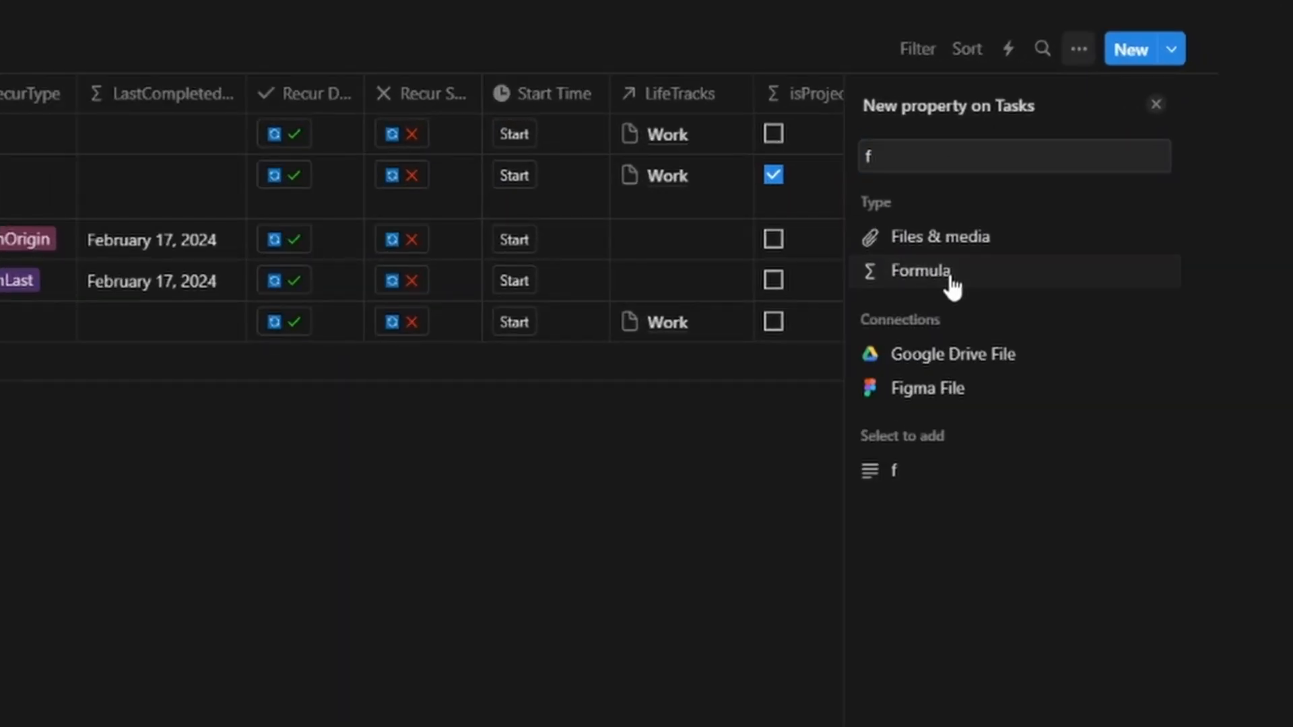
pyautogui.click(952, 286)
pyautogui.doubleClick(987, 151)
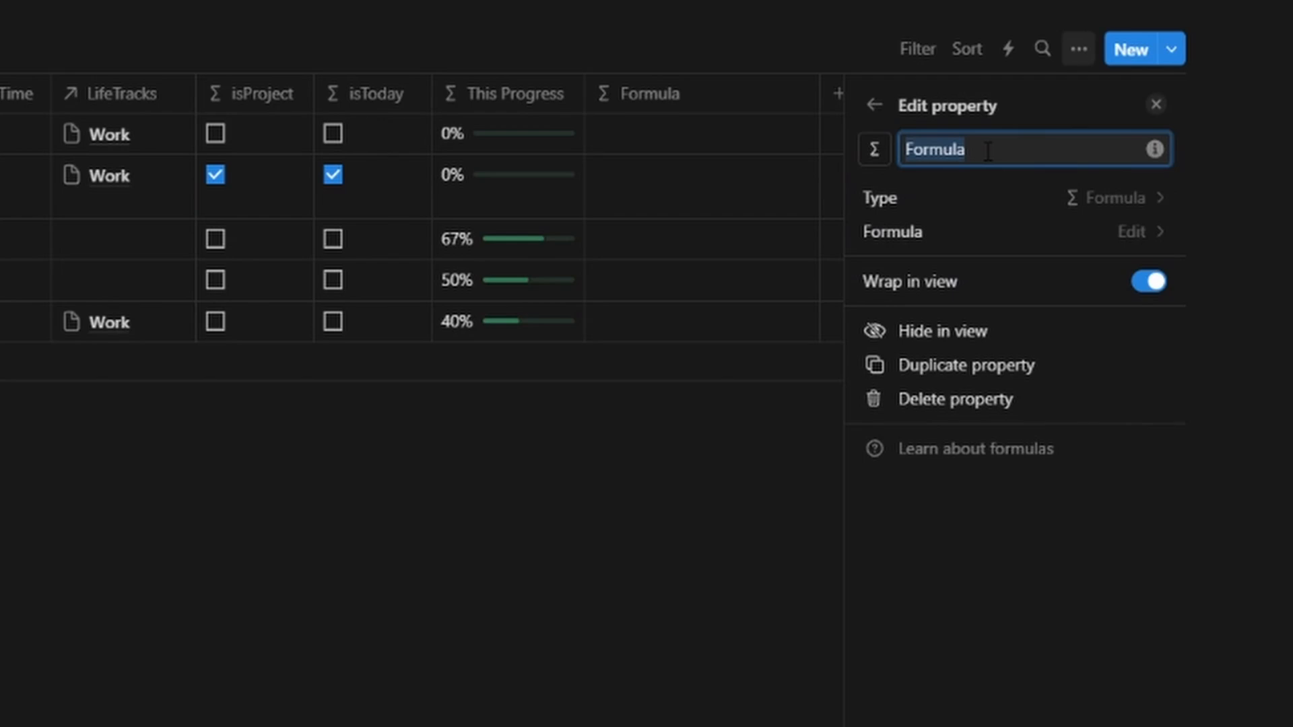
pyautogui.write('Subtask P')
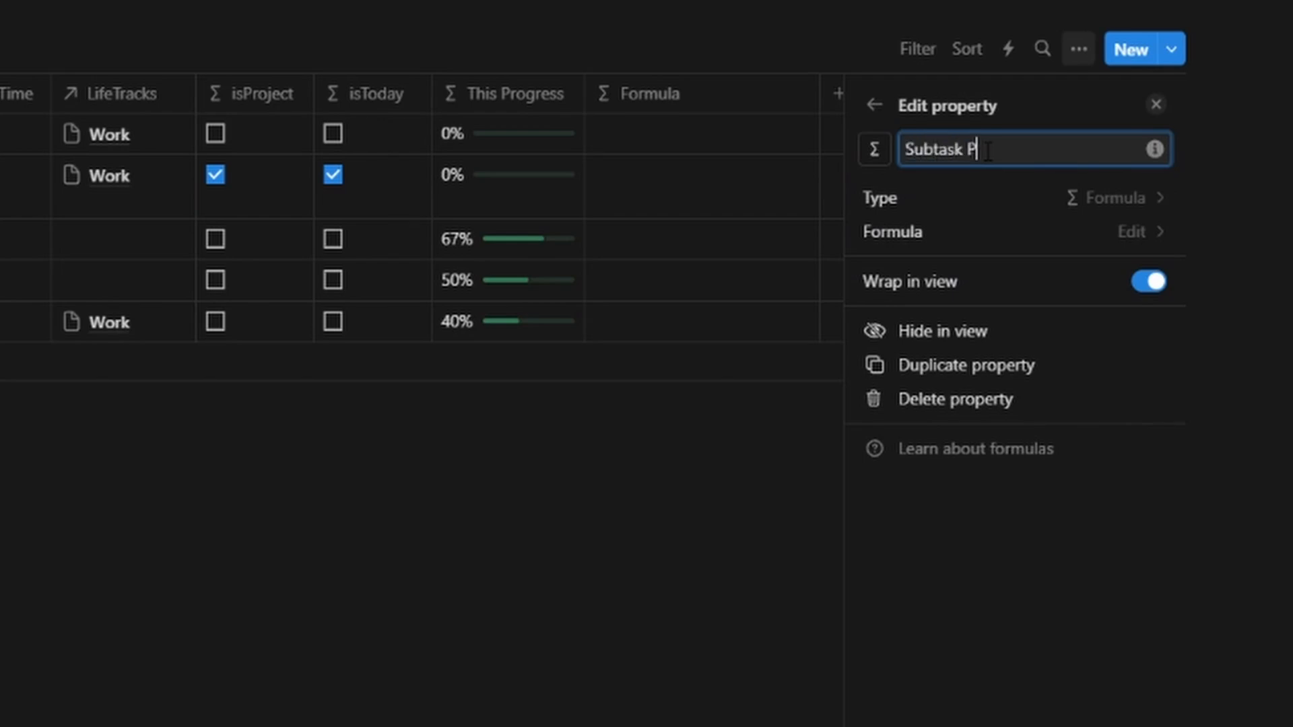
pyautogui.write('rogress')
# - Set the Subtask Progress formula to let(subProgress, Sub-item.map(current.This Progress), round(subProgress.sum() / subProgress.length() * 100) / 100)
pyautogui.click(1111, 235)
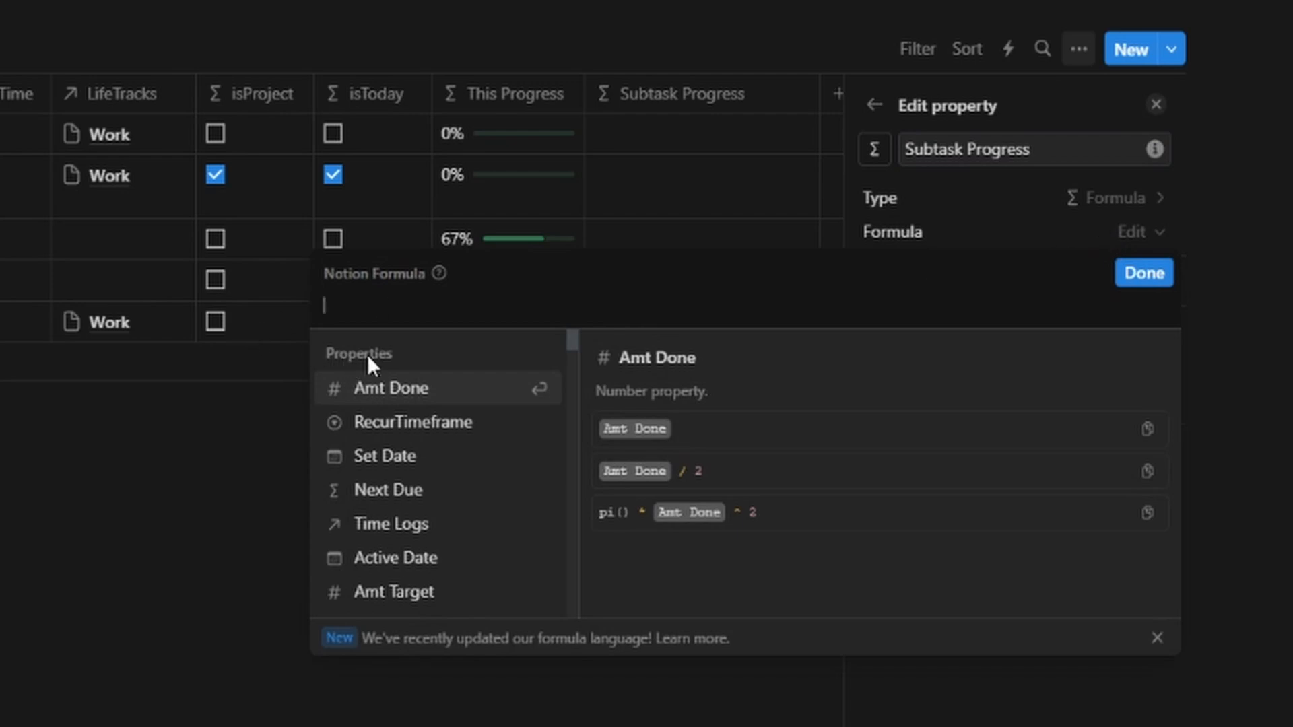
pyautogui.write('ta')
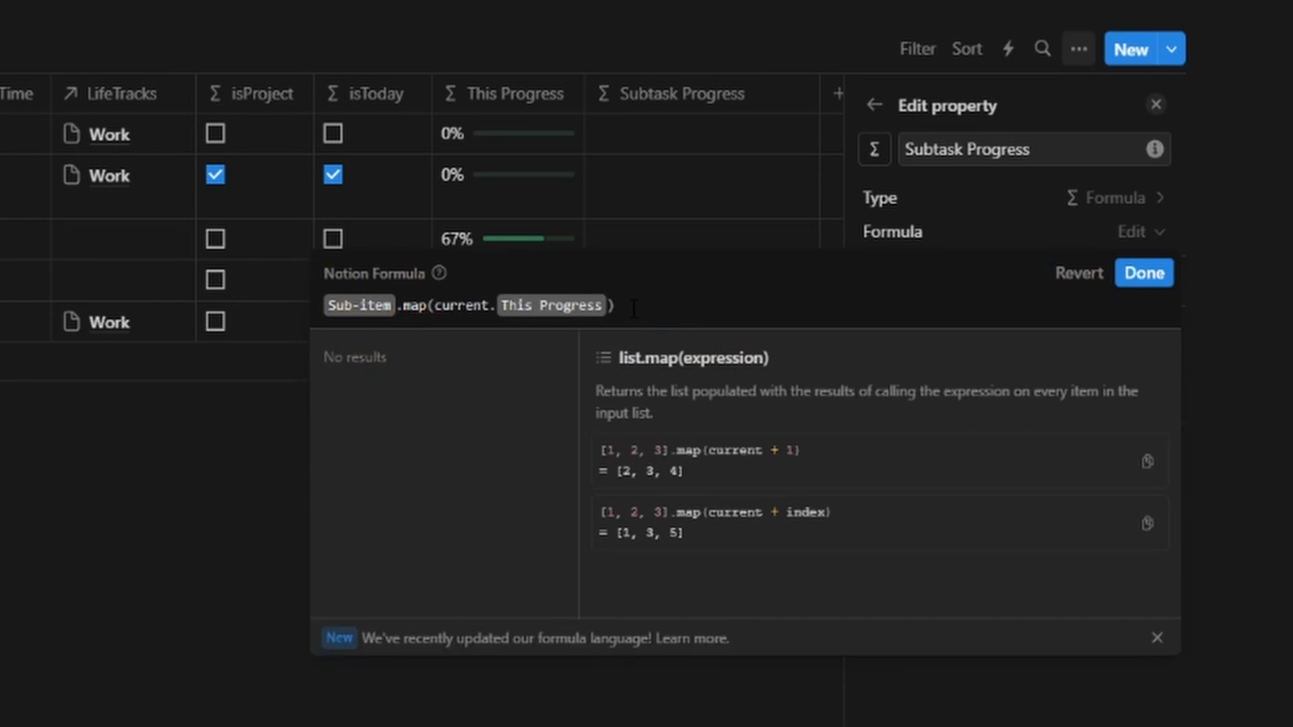
pyautogui.click(327, 308)
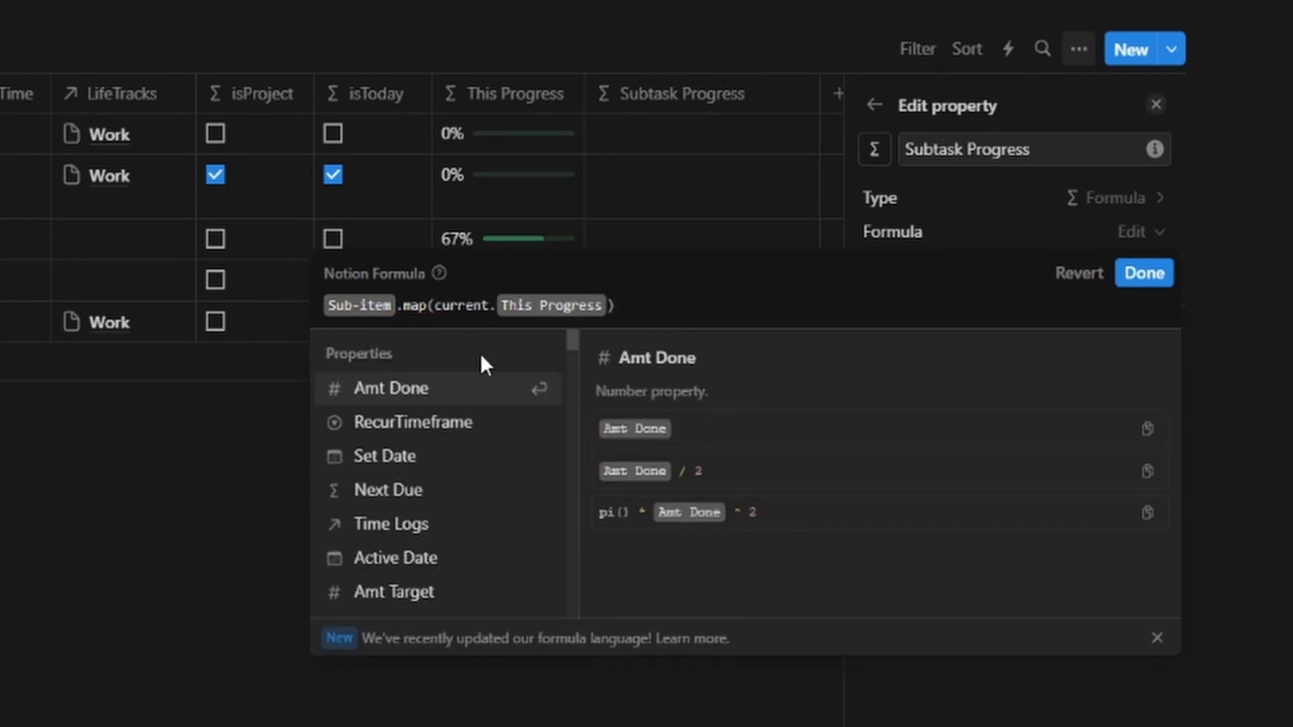
pyautogui.write('let(subProgress,')
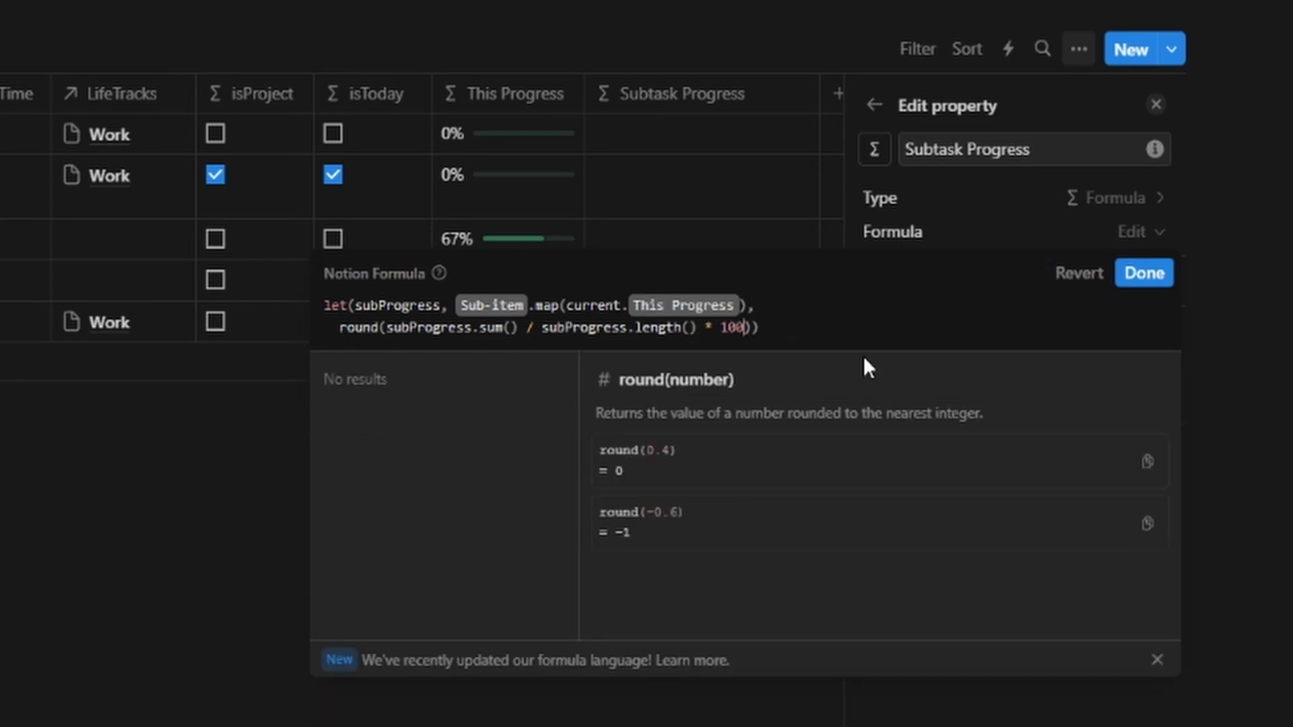
pyautogui.write(') / 100')
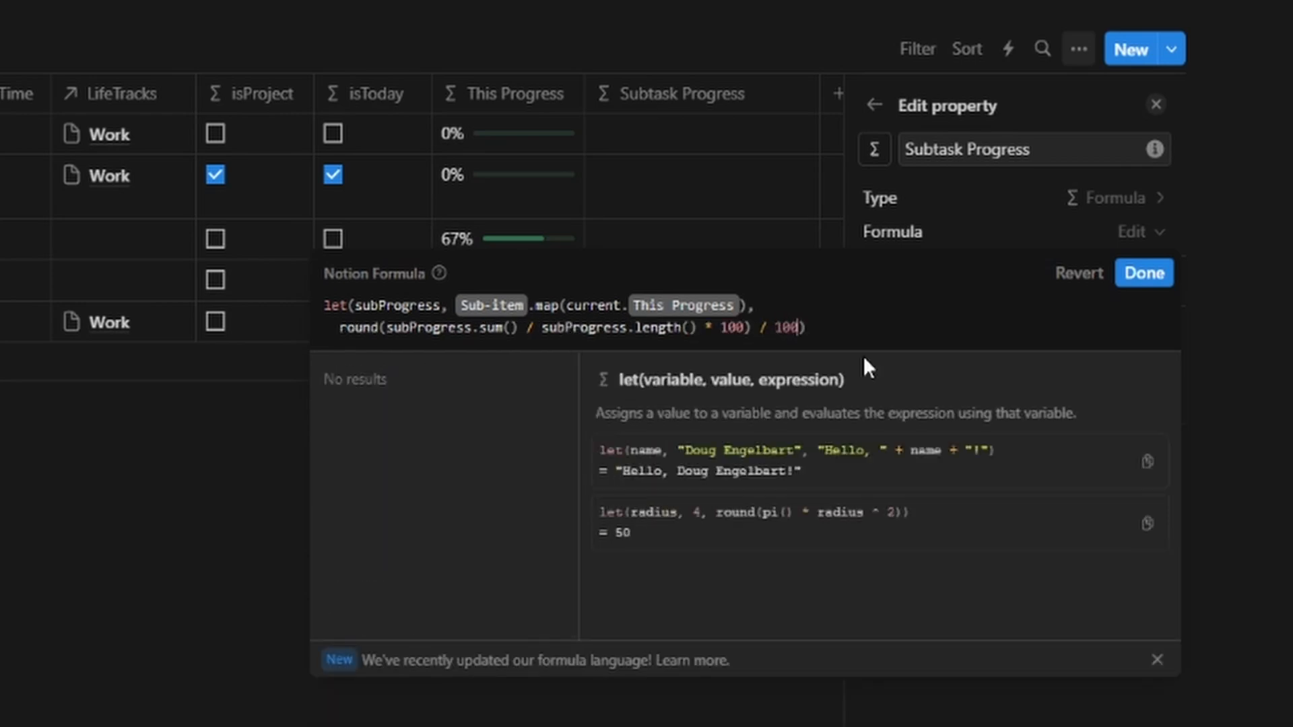
pyautogui.click(1144, 273)
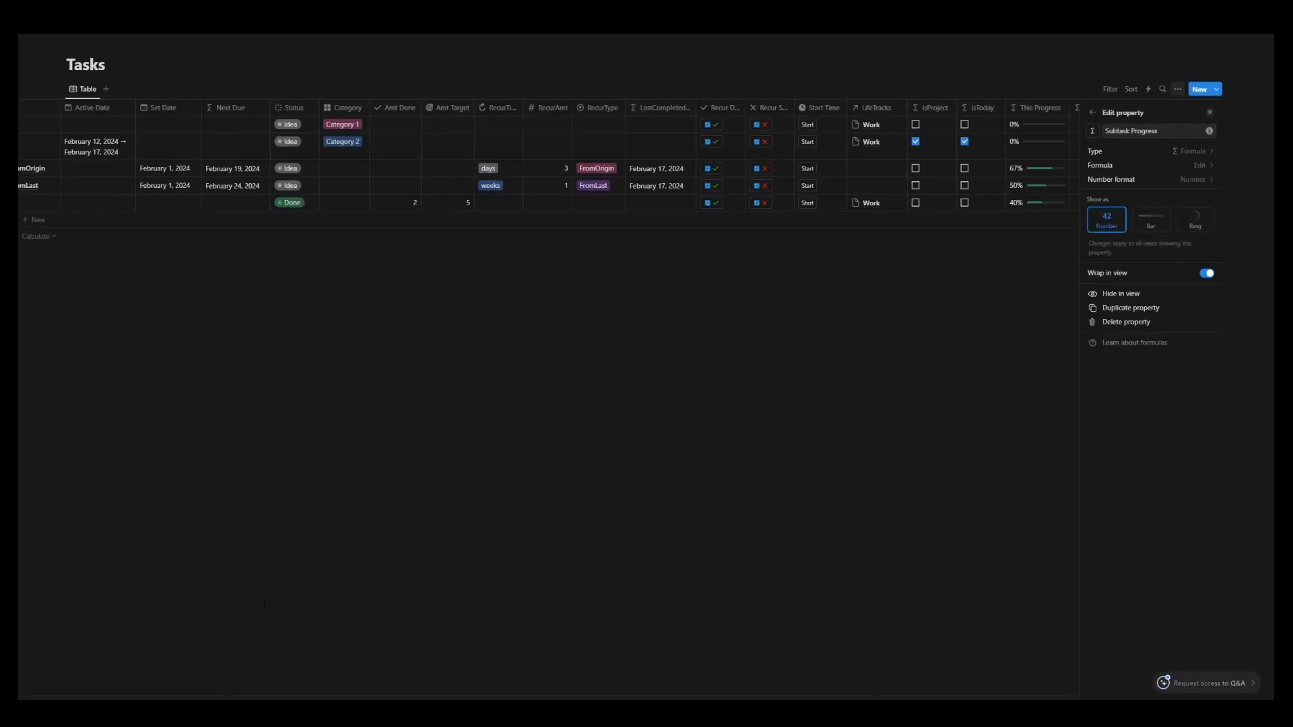
# - Close the Subtask Progress settings and expand Project 1 to show its sub-items
pyautogui.hscroll(-2, 263, 602)
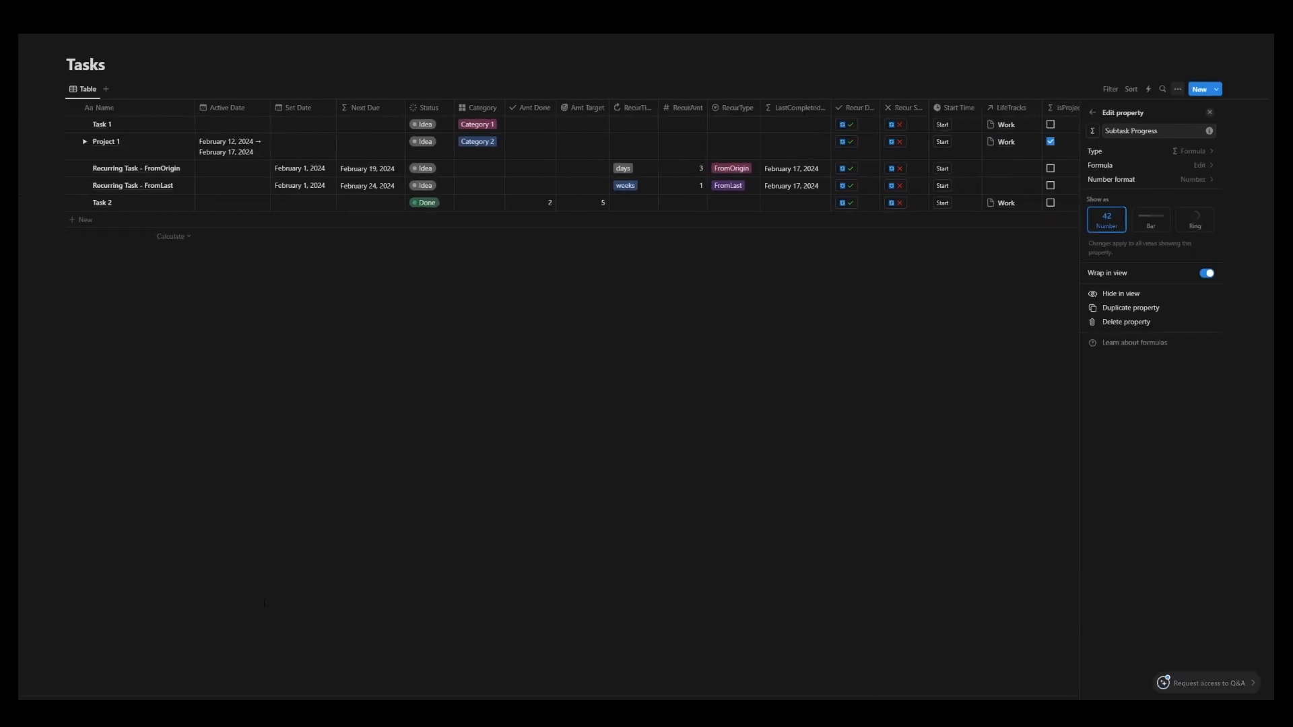
pyautogui.click(264, 603)
pyautogui.click(86, 144)
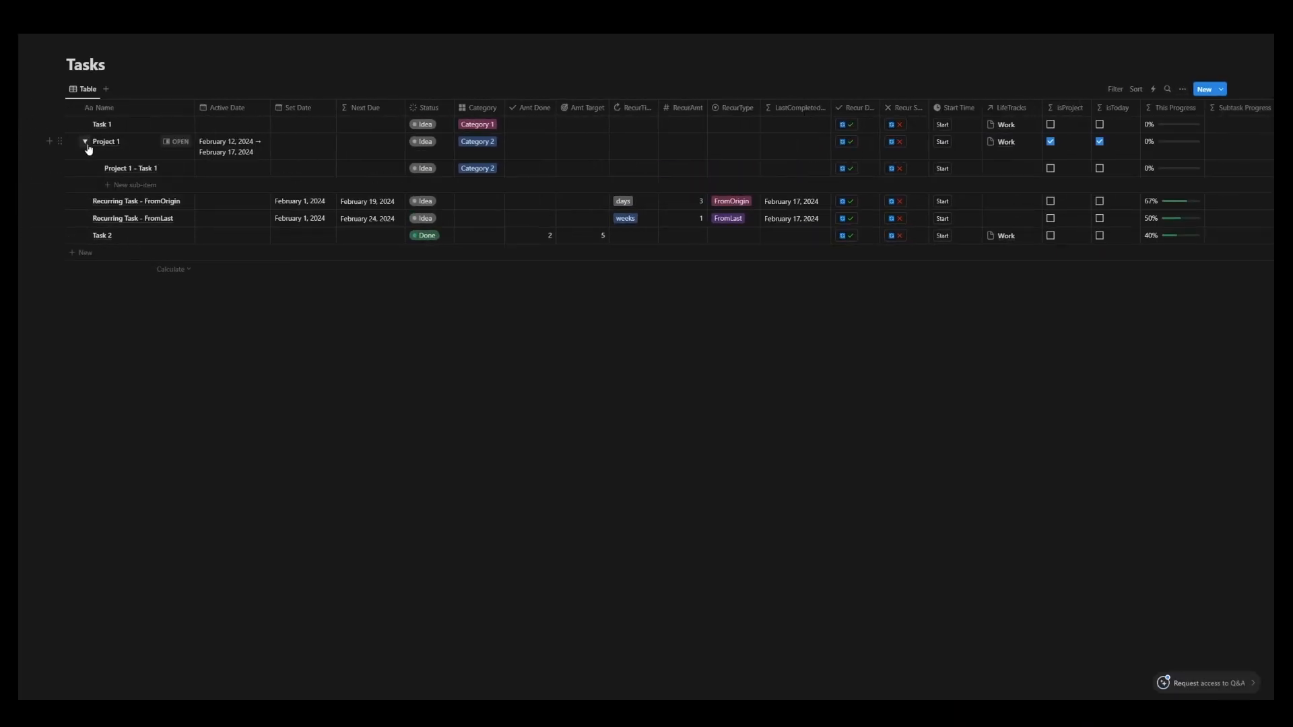
# - Edit the Subtask Progress bar's divide-by value and set the property's number format to percent
pyautogui.hscroll(3, 1154, 231)
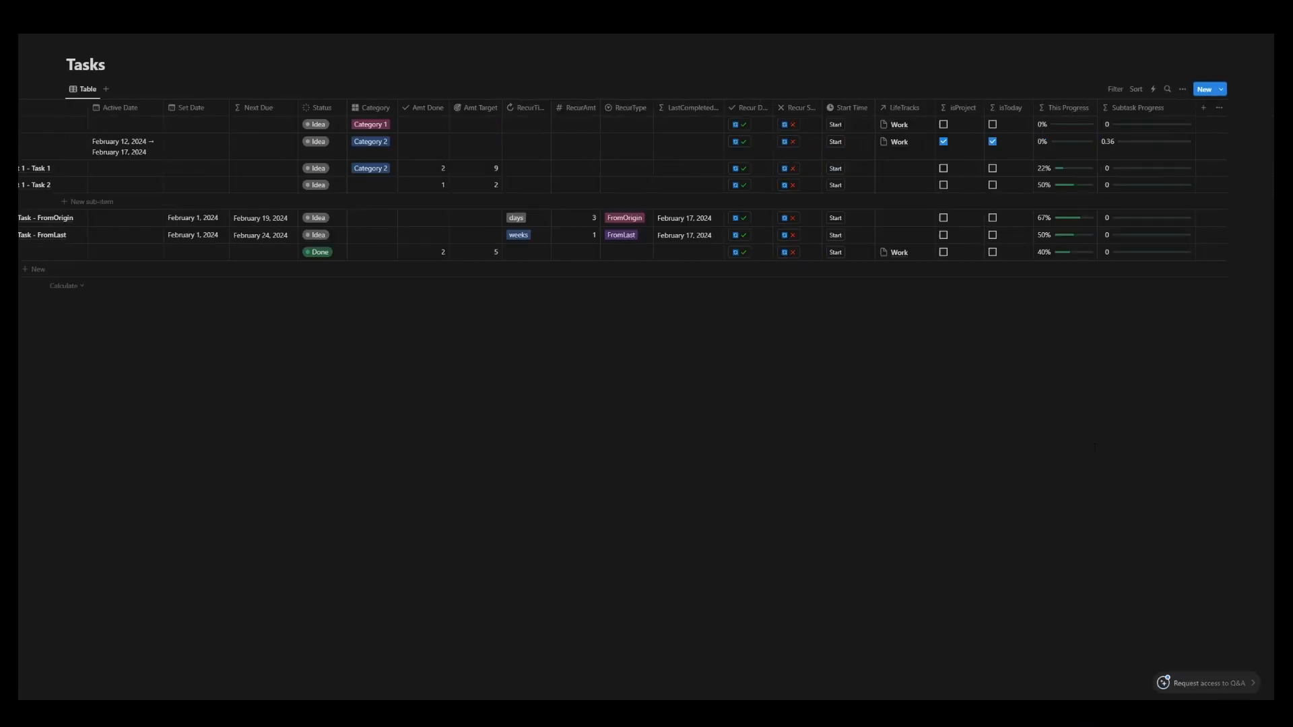
pyautogui.click(1144, 108)
pyautogui.click(1141, 159)
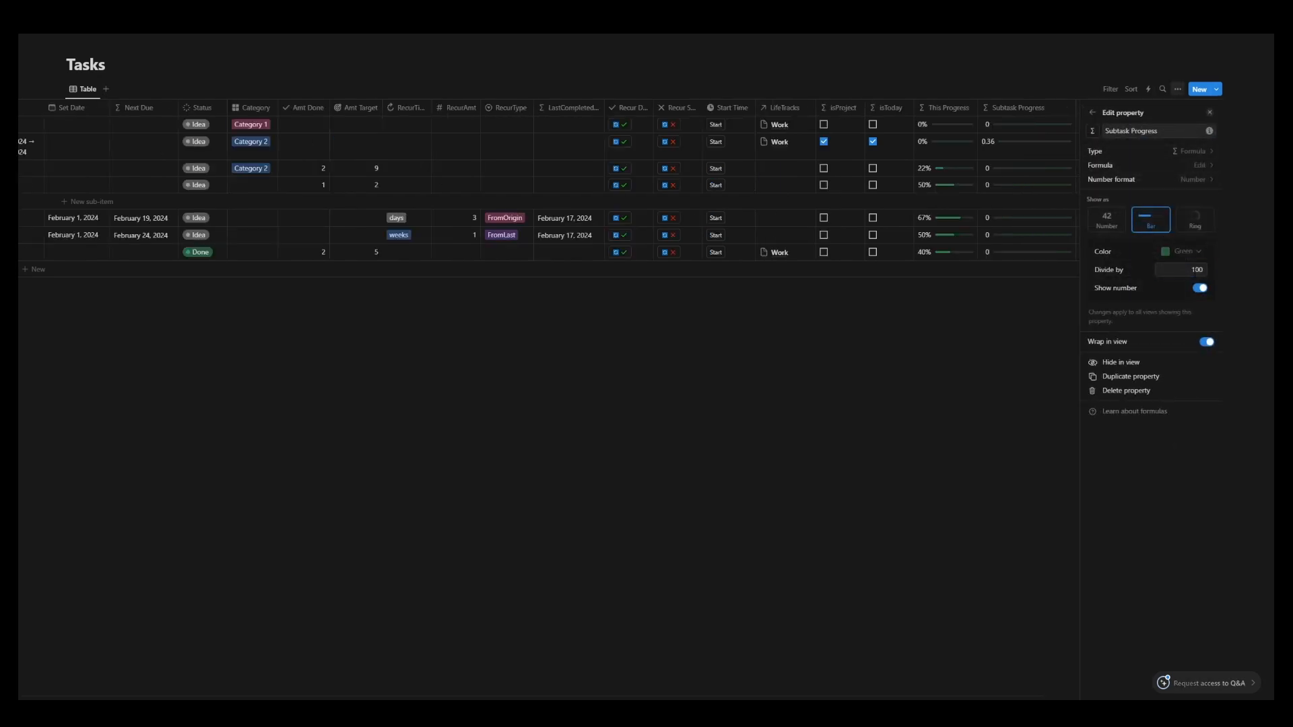
pyautogui.click(1194, 270)
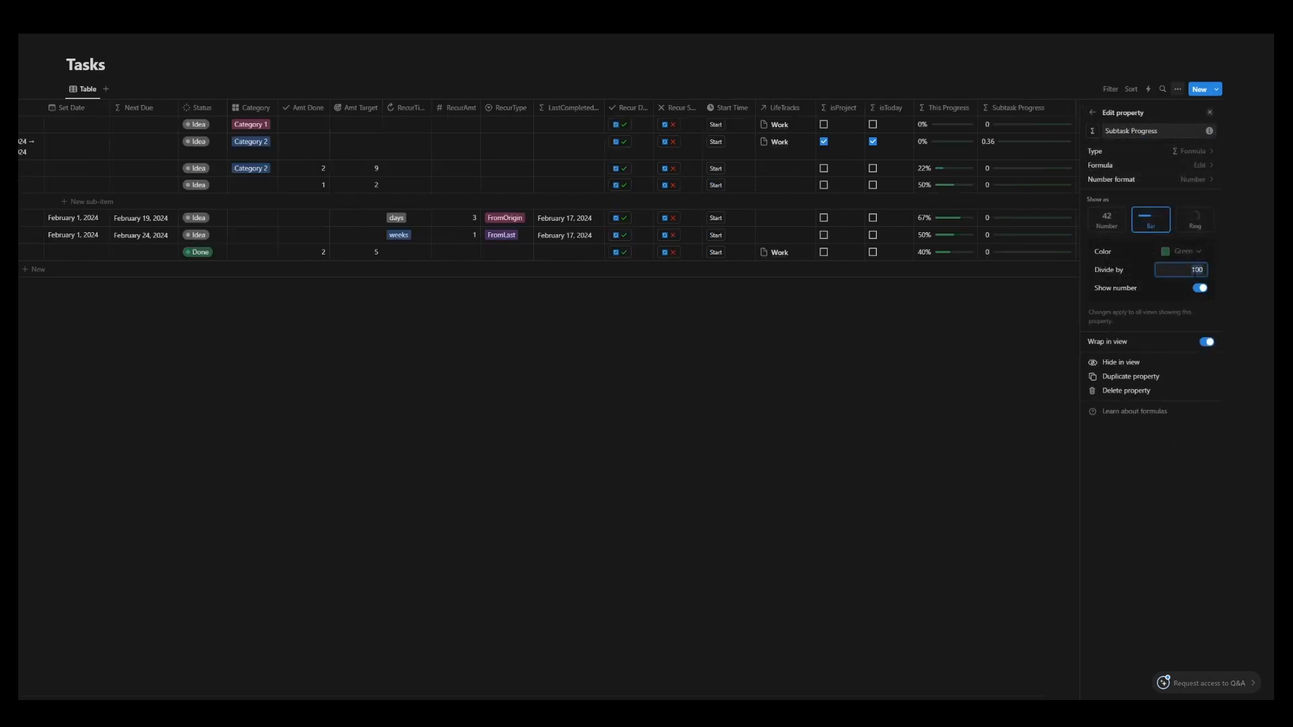
pyautogui.click(1192, 180)
pyautogui.click(1143, 249)
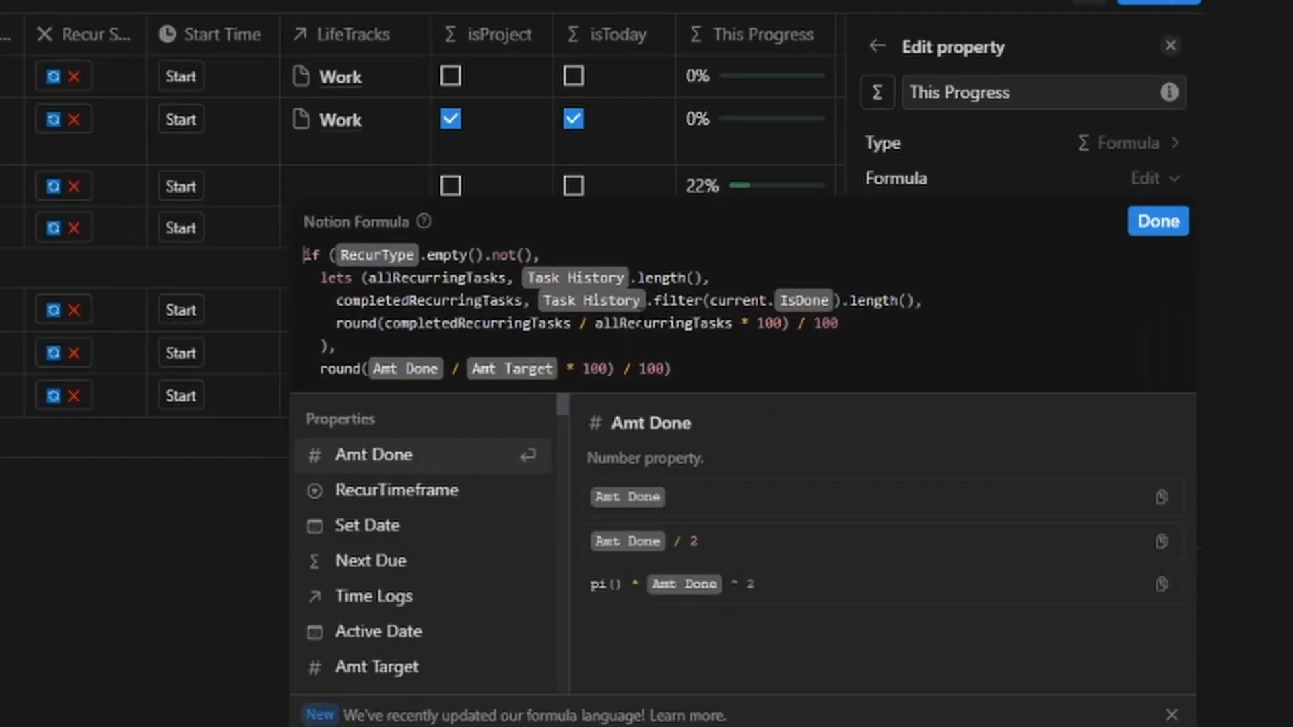
# - Wrap the existing This Progress formula in a let function that assigns the if expression to a variable named progress
pyautogui.write('let')
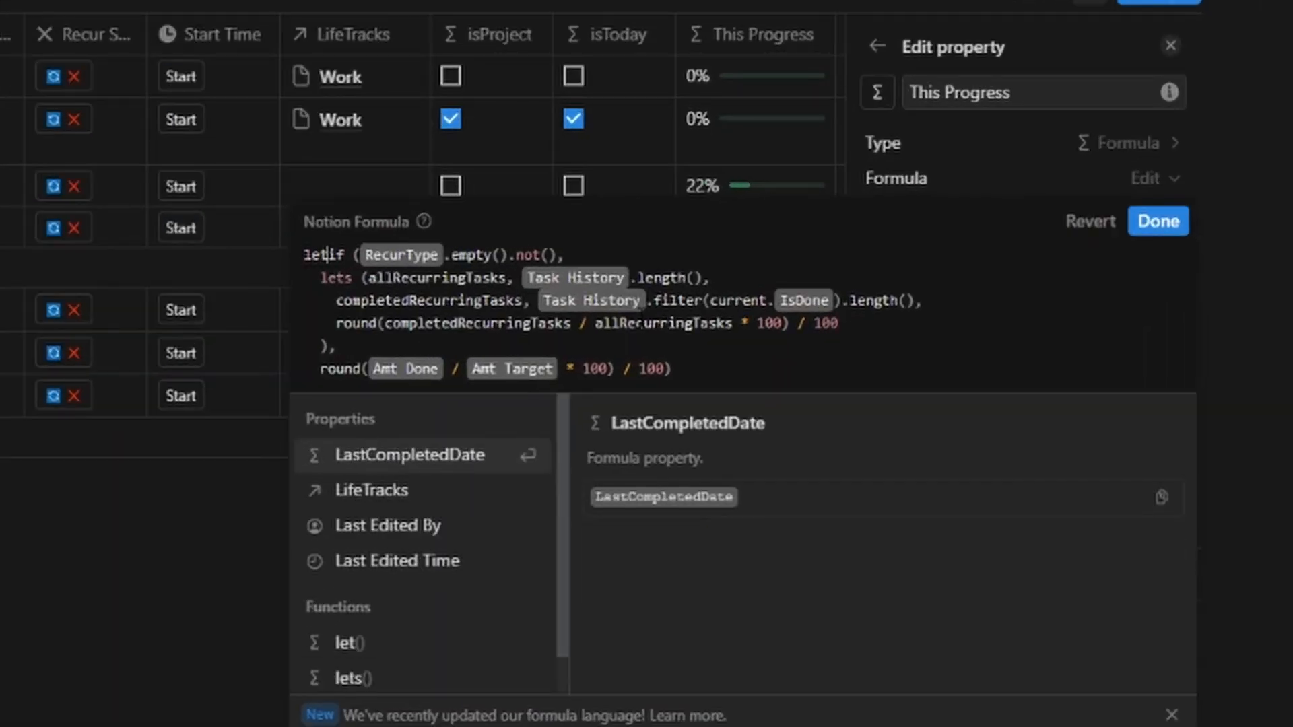
pyautogui.write('( ')
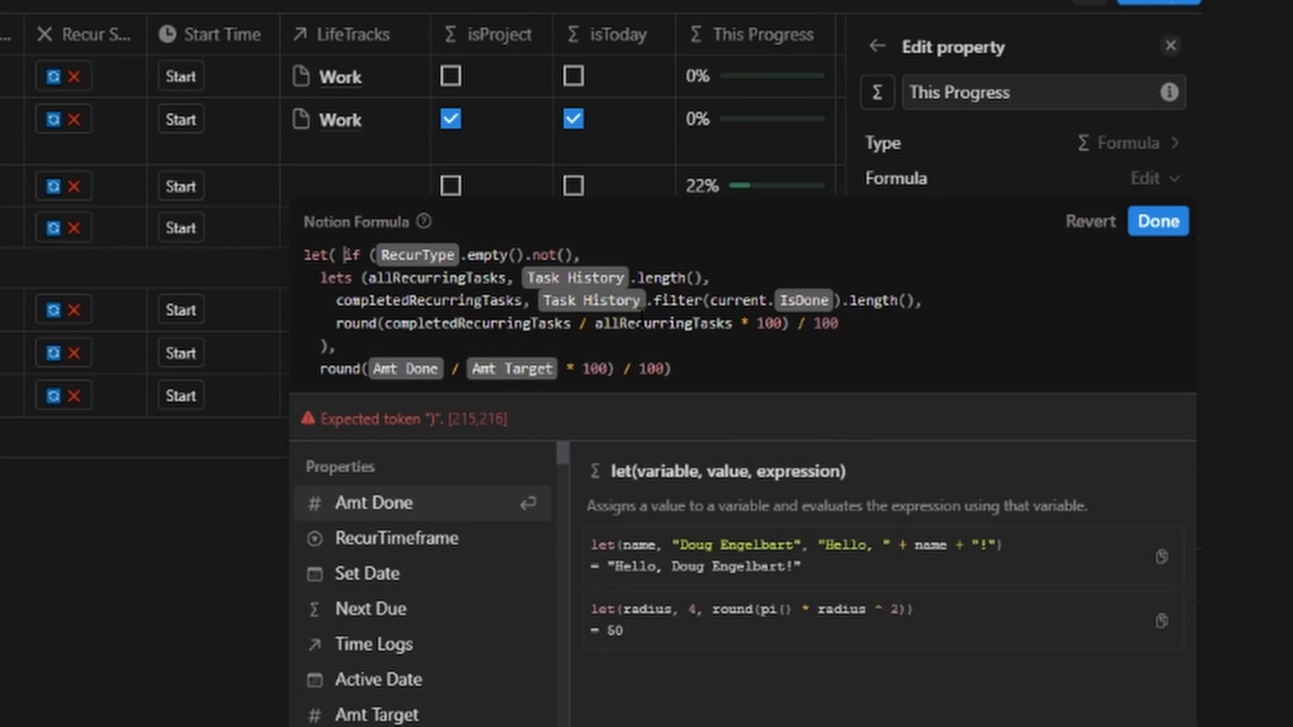
pyautogui.write('progress,')
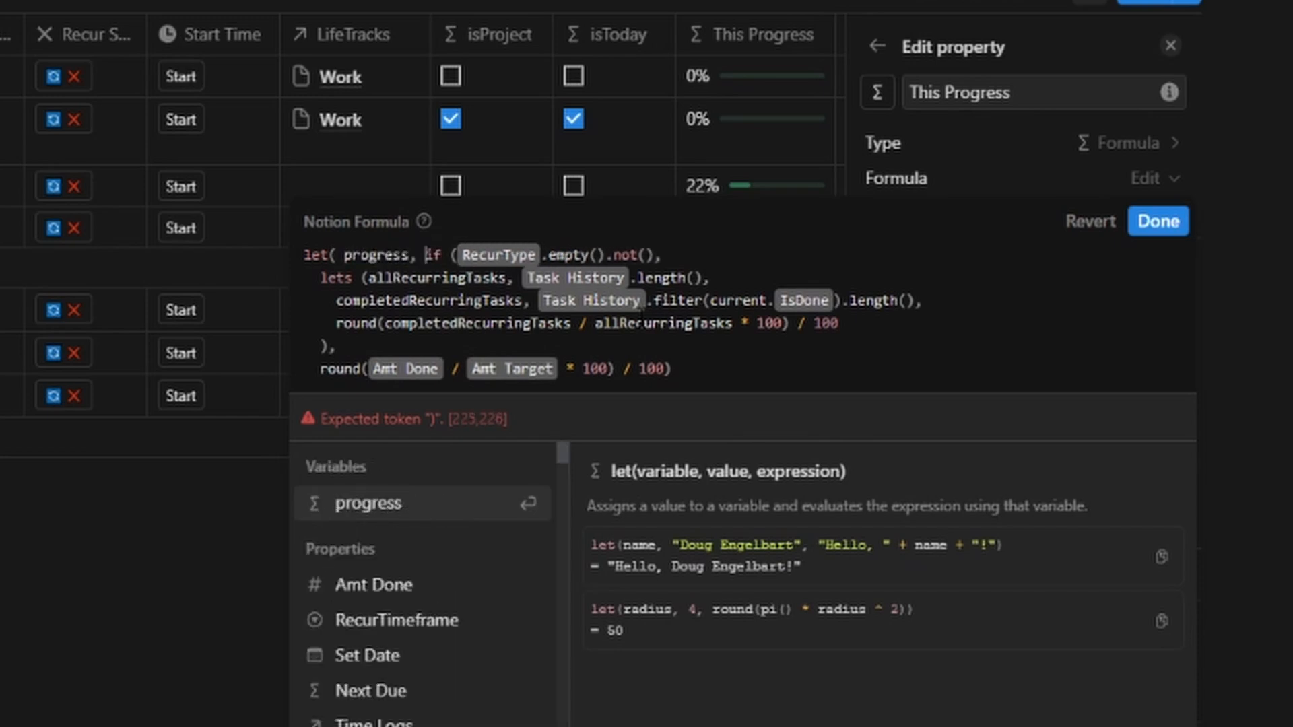
# - Make the let function return progress + Subtask Progress / 2, close it with a parenthesis and save the This Progress formula
pyautogui.click(719, 370)
pyautogui.write(',')
pyautogui.hotkey('shift', 'Return')
pyautogui.write('progress +')
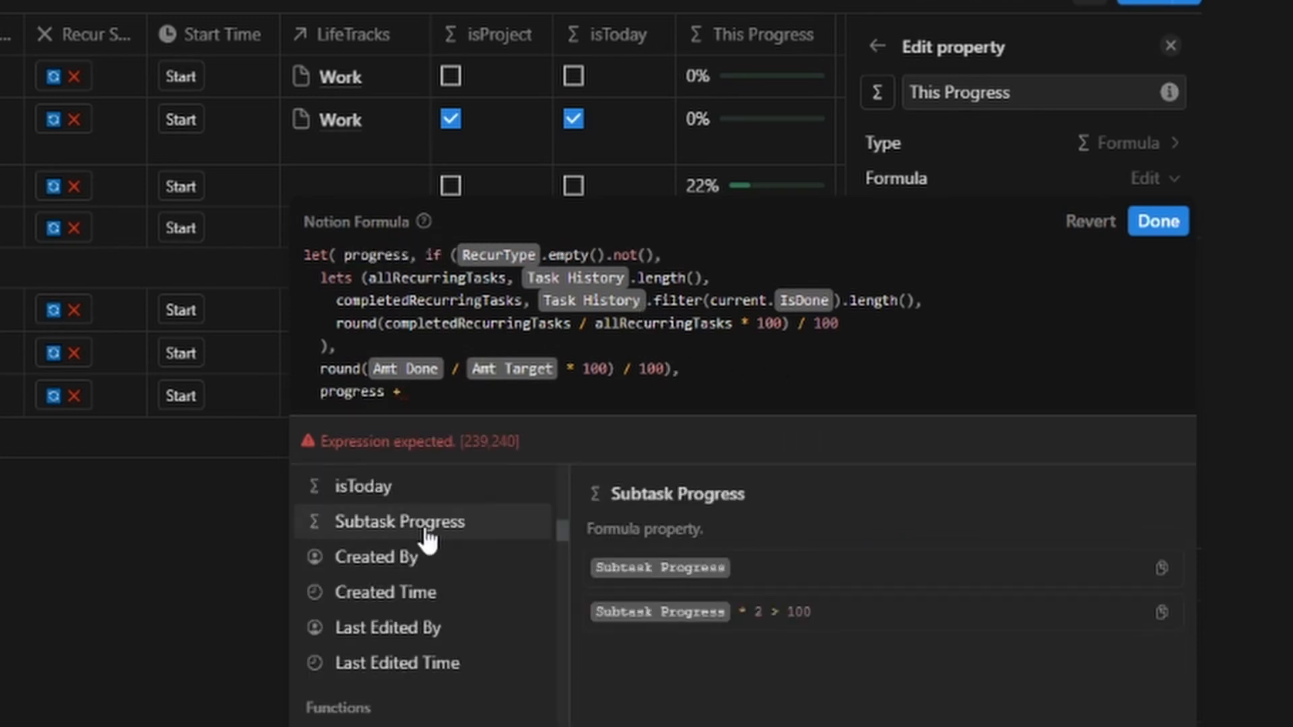
pyautogui.click(423, 529)
pyautogui.write('/ 2')
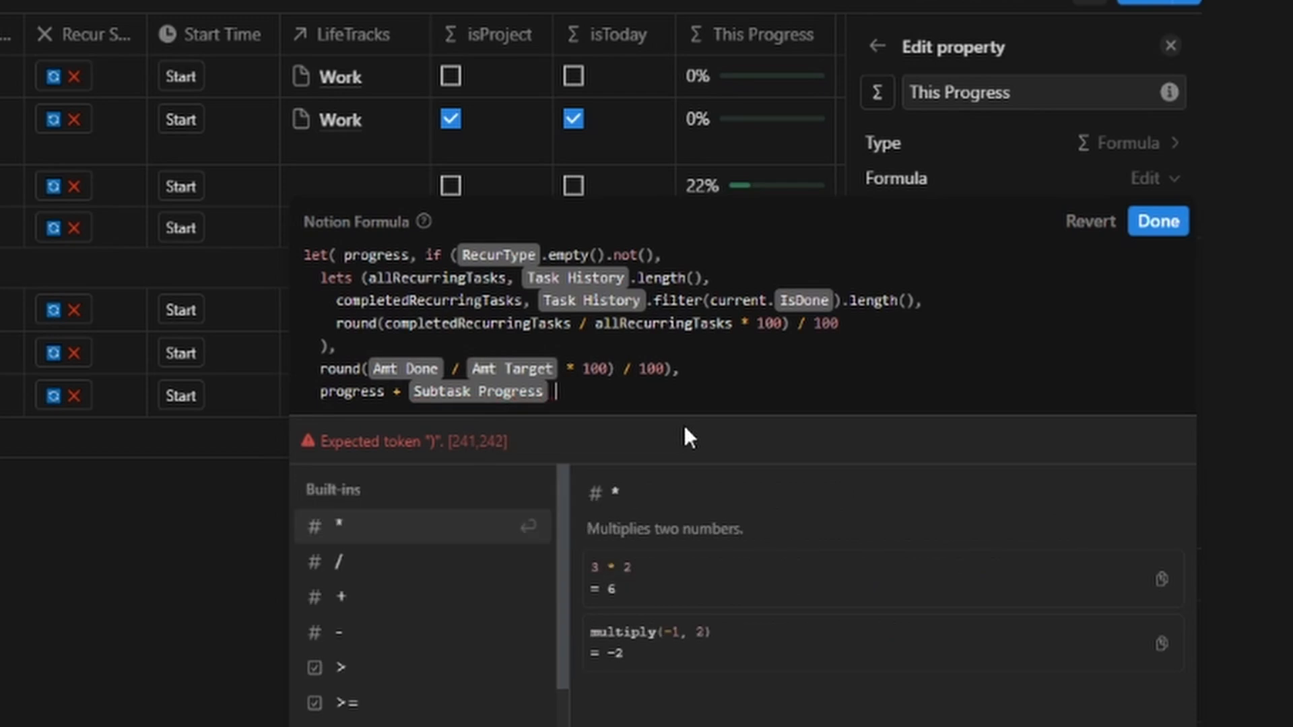
pyautogui.write(')')
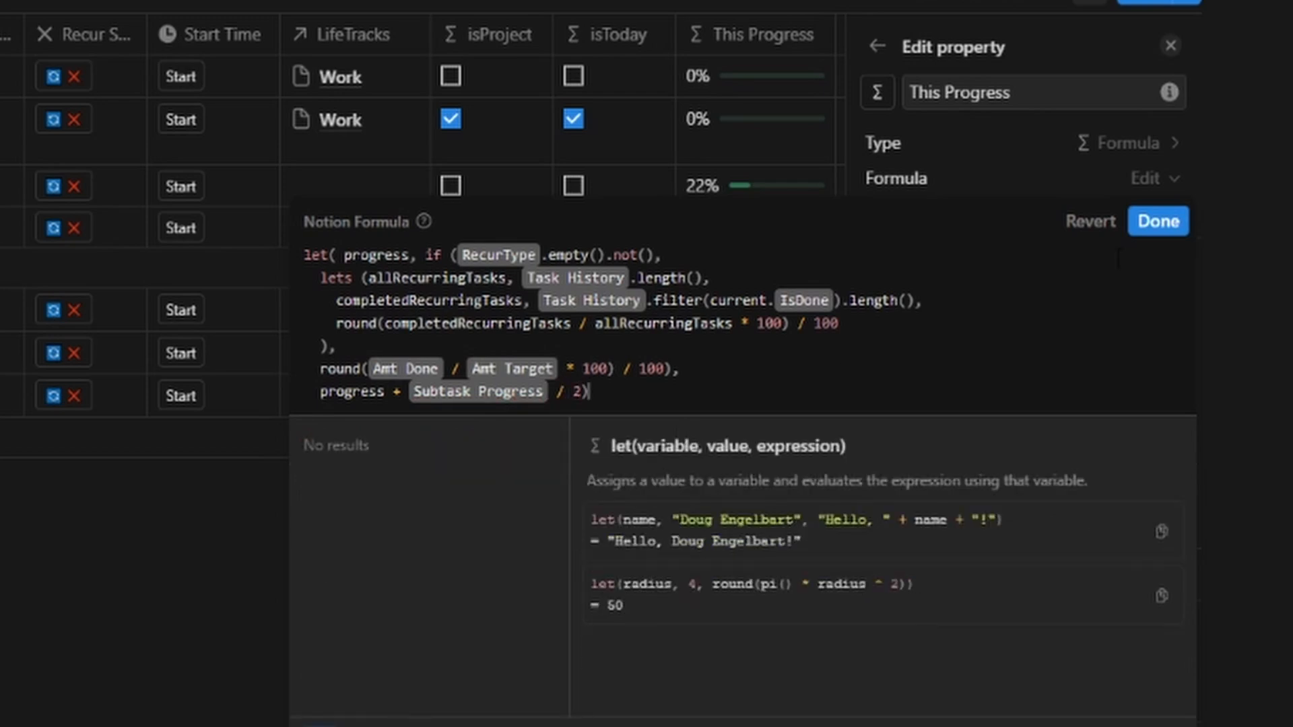
pyautogui.click(1158, 221)
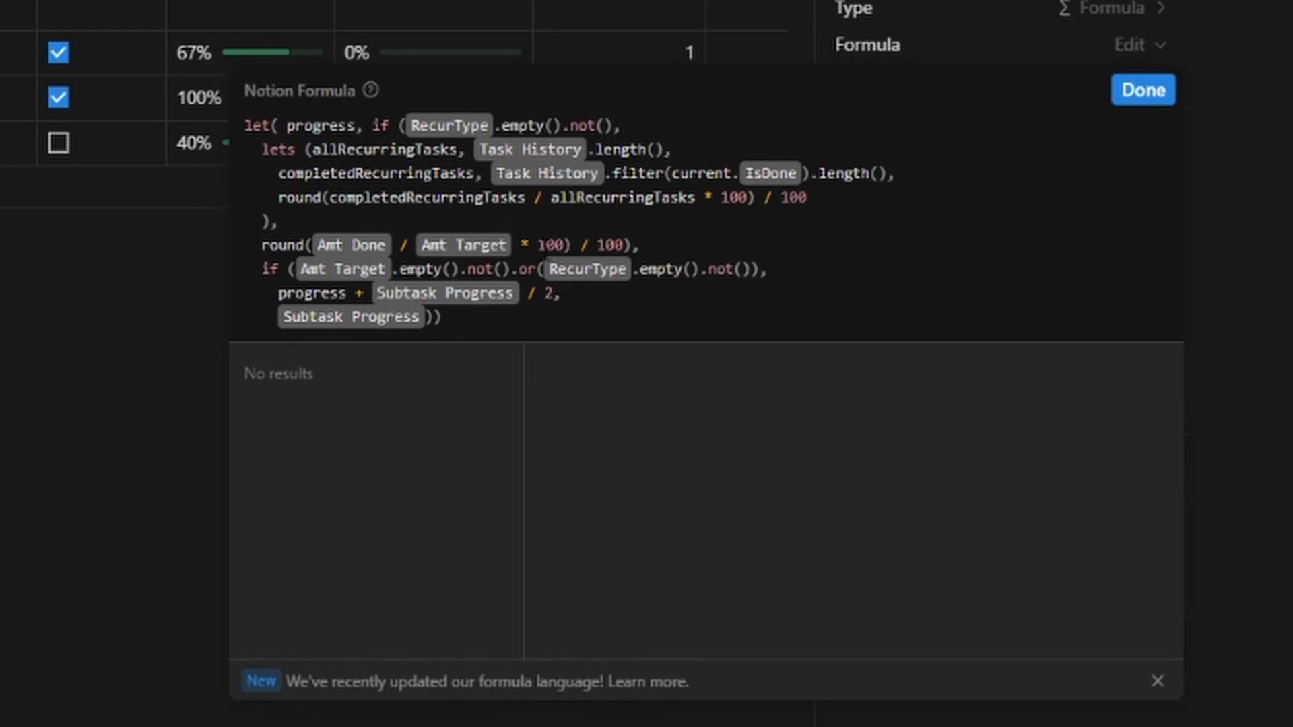
pyautogui.moveTo(512, 269); pyautogui.dragTo(749, 271)
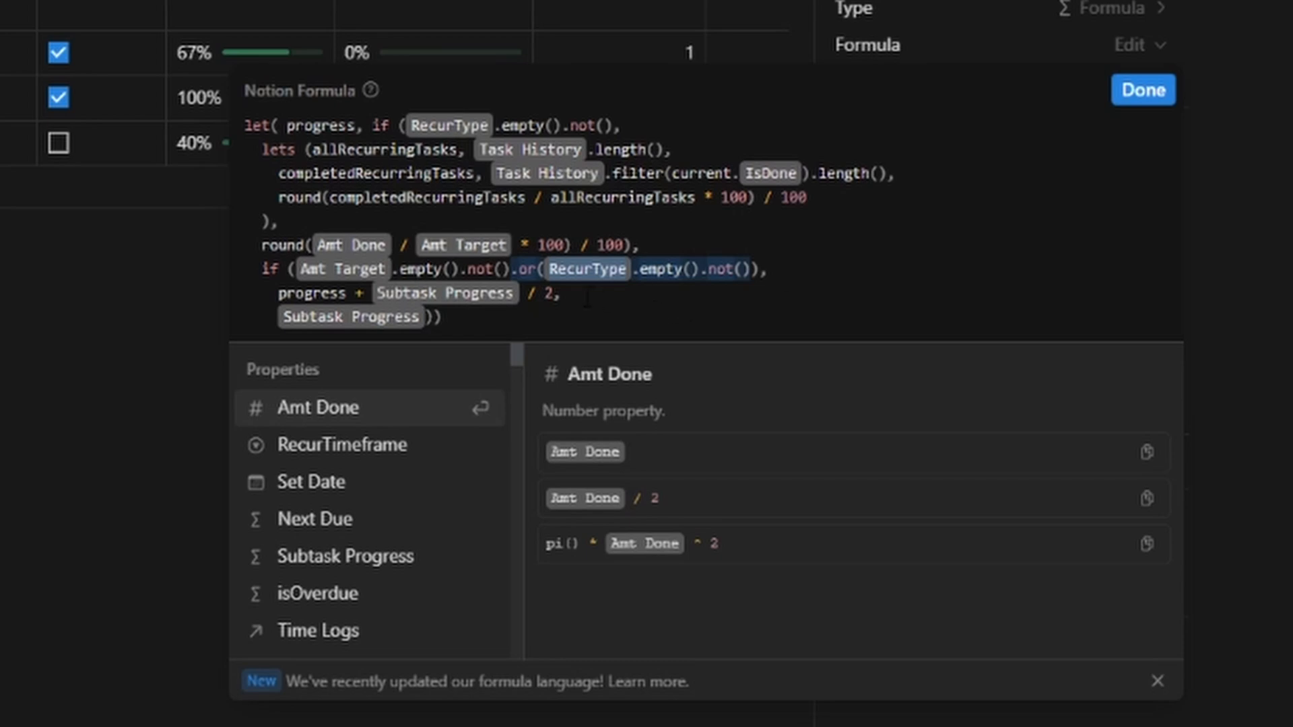
pyautogui.click(931, 268)
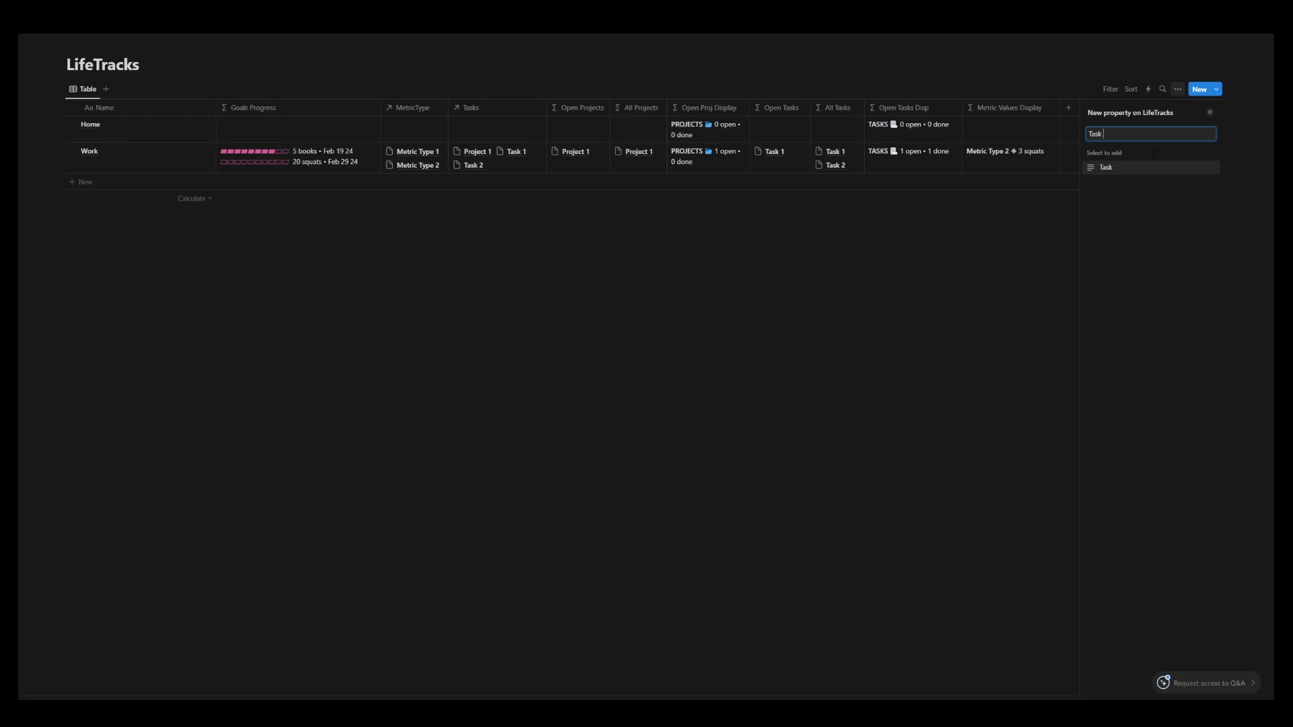
# - Add a formula property named Task Progress to the LifeTracks database
pyautogui.write('Progres')
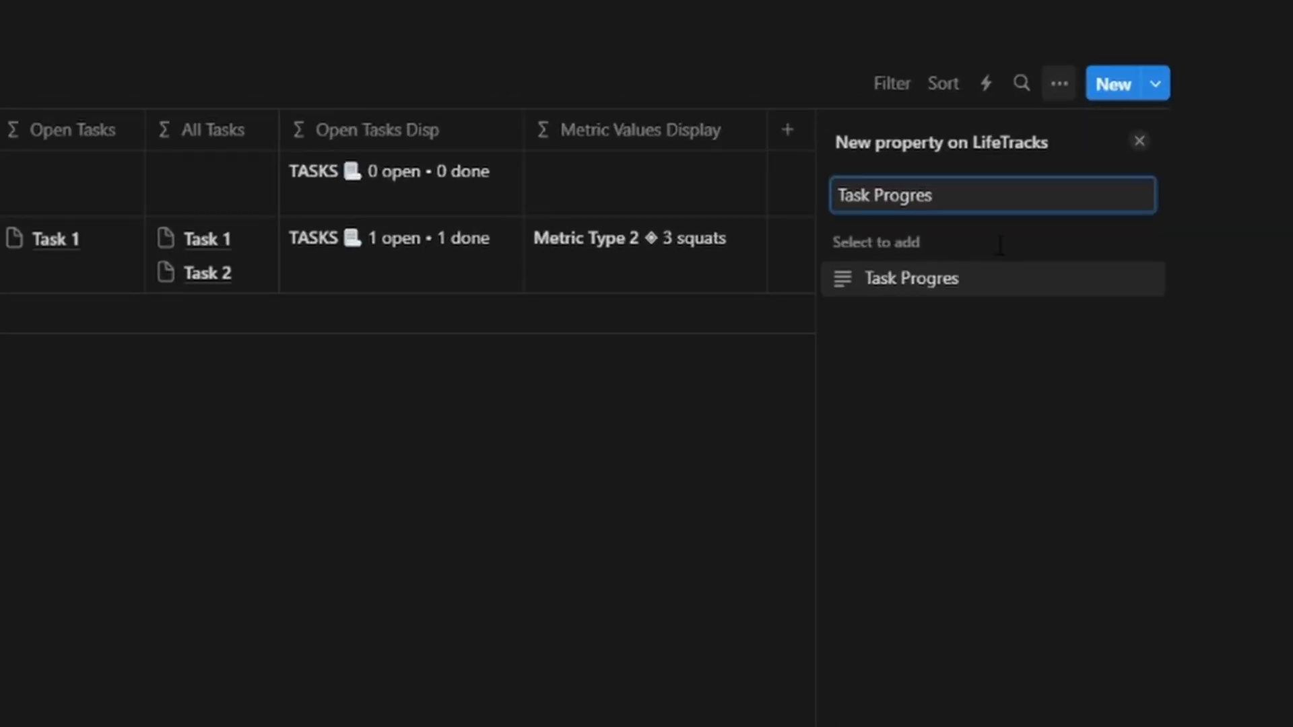
pyautogui.hotkey('ctrl', 'a')
pyautogui.write('fo')
pyautogui.click(998, 291)
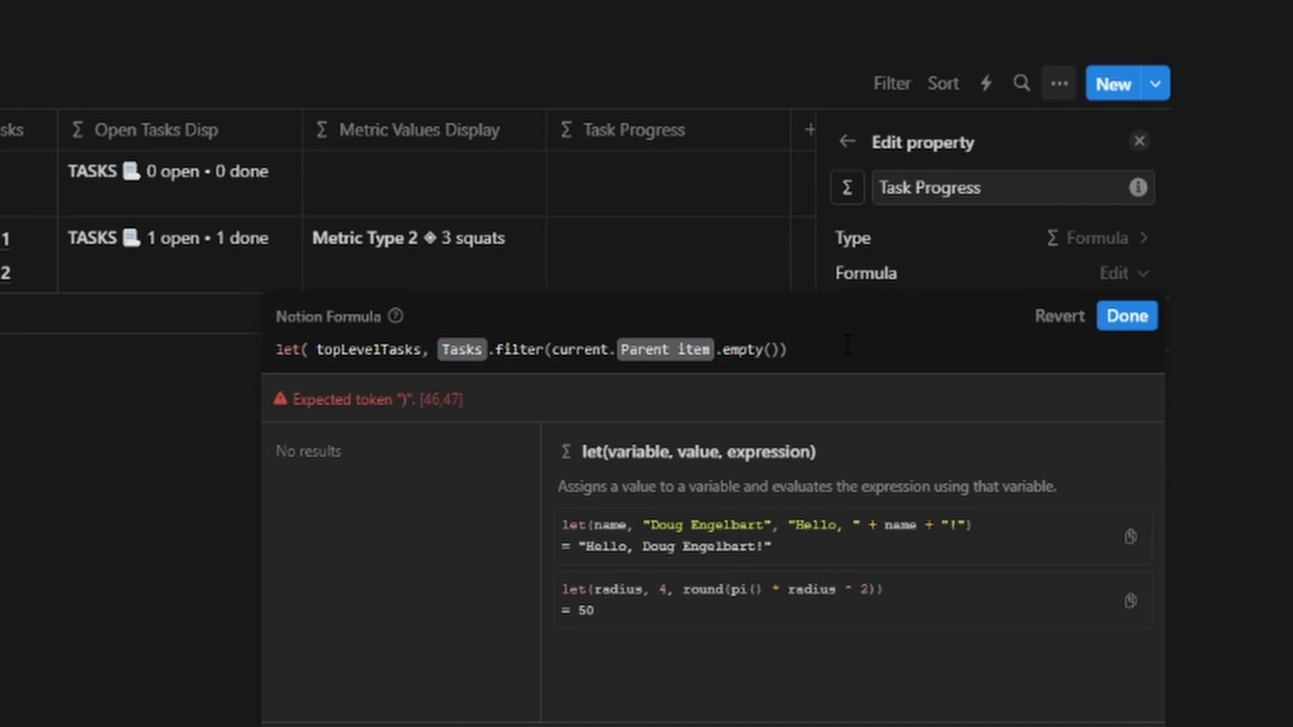
# - In the Task Progress formula, follow let( topLevelTasks, Tasks.filter(current.Parent item.empty()) with a comma and begin the result line with round(topLevelTasks
pyautogui.write(',')
pyautogui.hotkey('shift', 'Return')
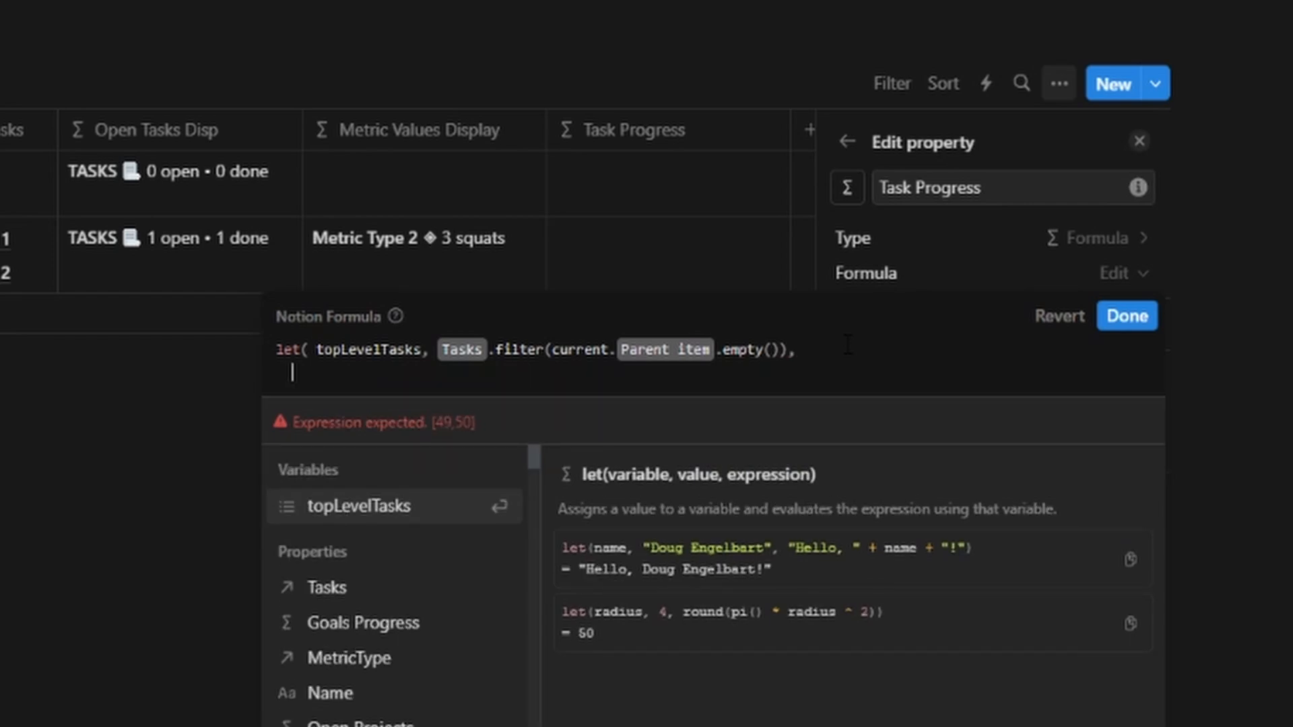
pyautogui.write('round(to')
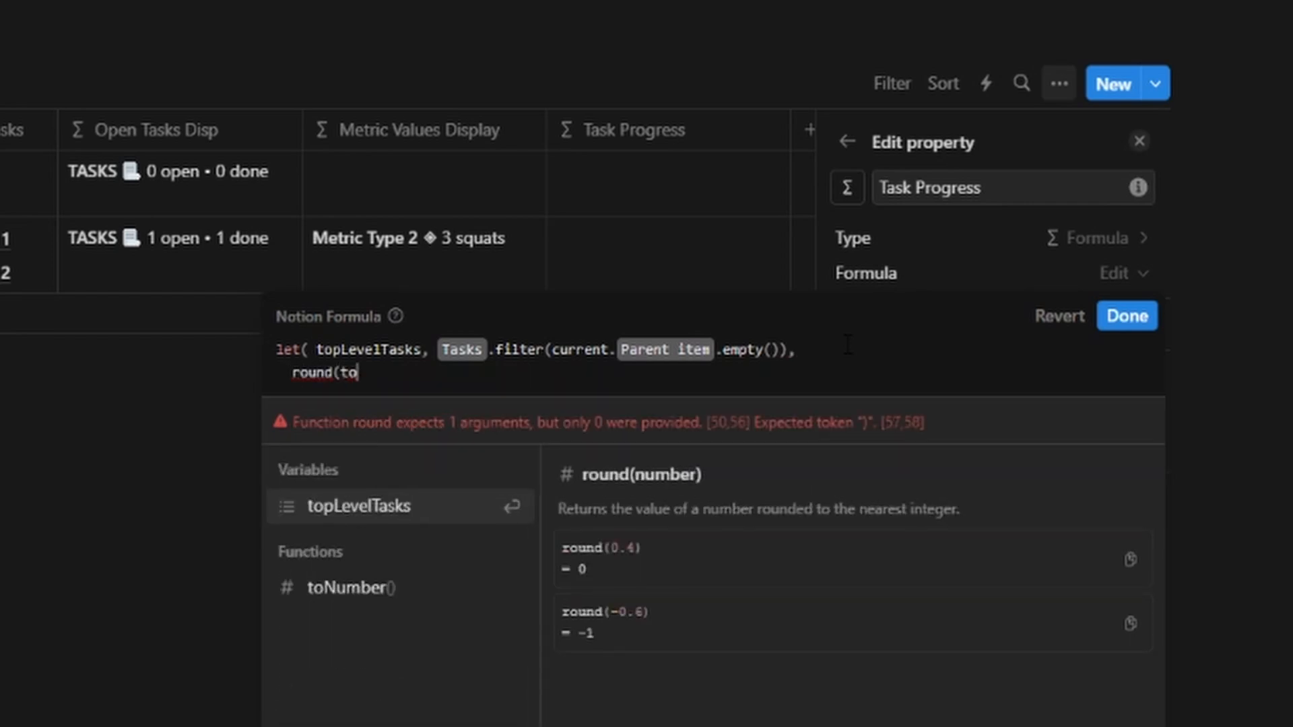
pyautogui.write('pLevelTasks.')
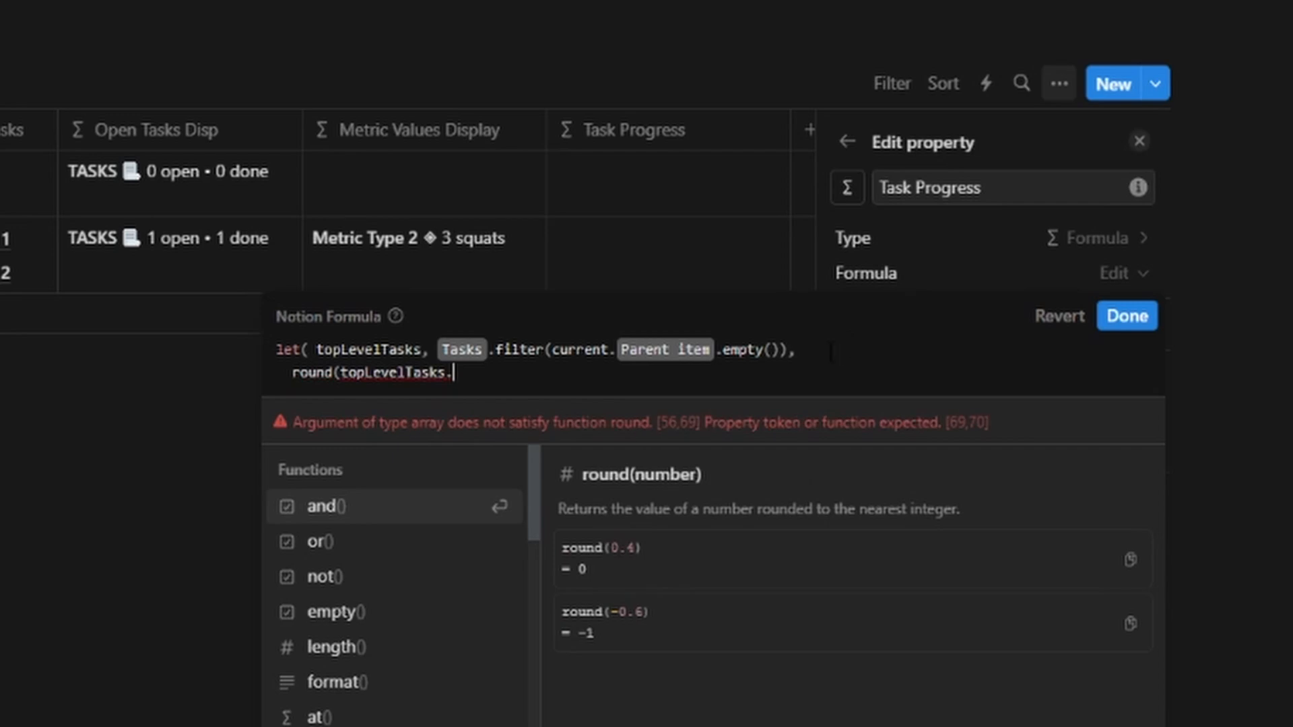
# - Append .map(current.This Progress to the Tasks filter that defines topLevelTasks in the Task Progress formula
pyautogui.click(781, 350)
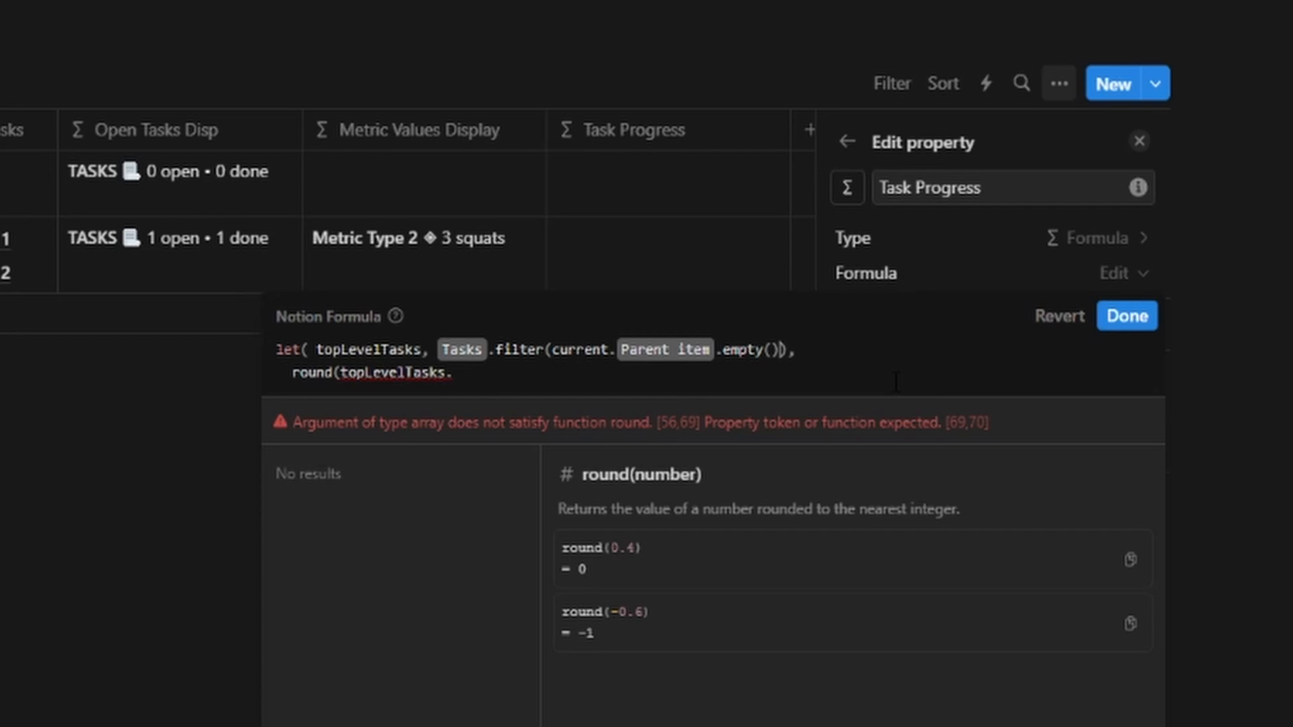
pyautogui.press('Right')
pyautogui.write('.map(t')
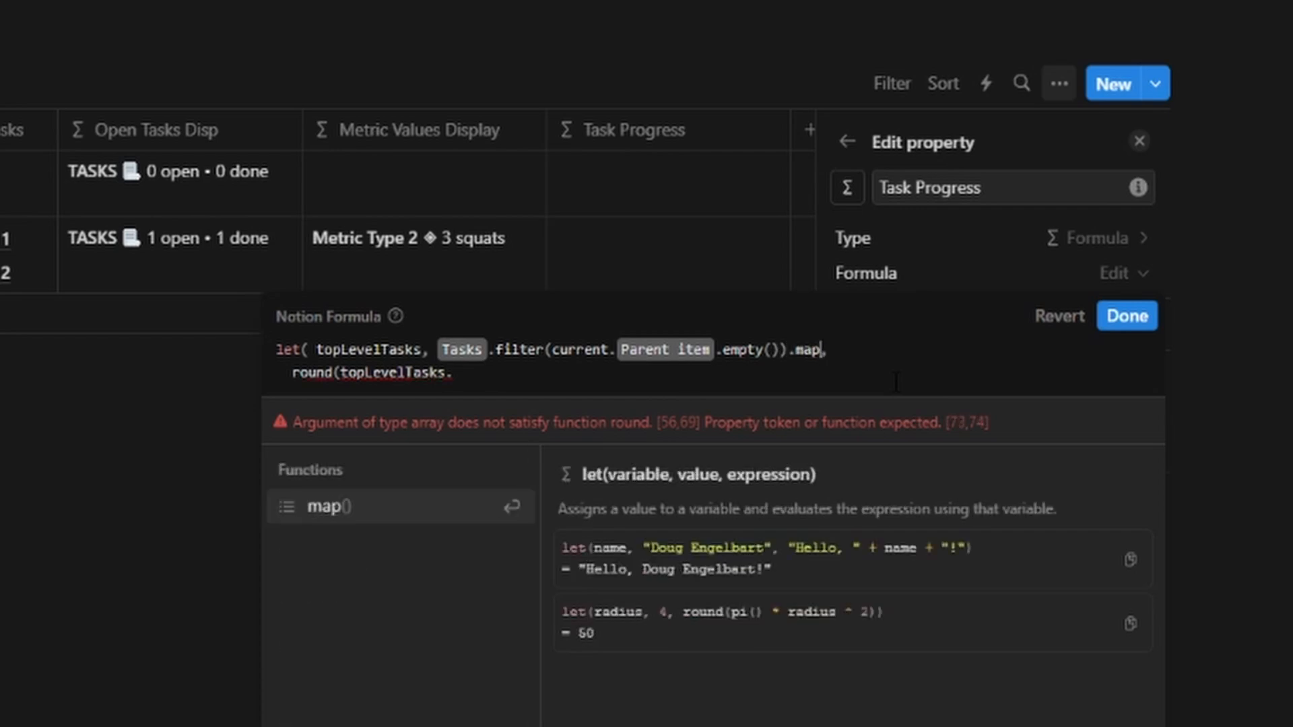
pyautogui.write('his')
pyautogui.press('BackSpace')
pyautogui.press('BackSpace')
pyautogui.press('BackSpace')
pyautogui.press('BackSpace')
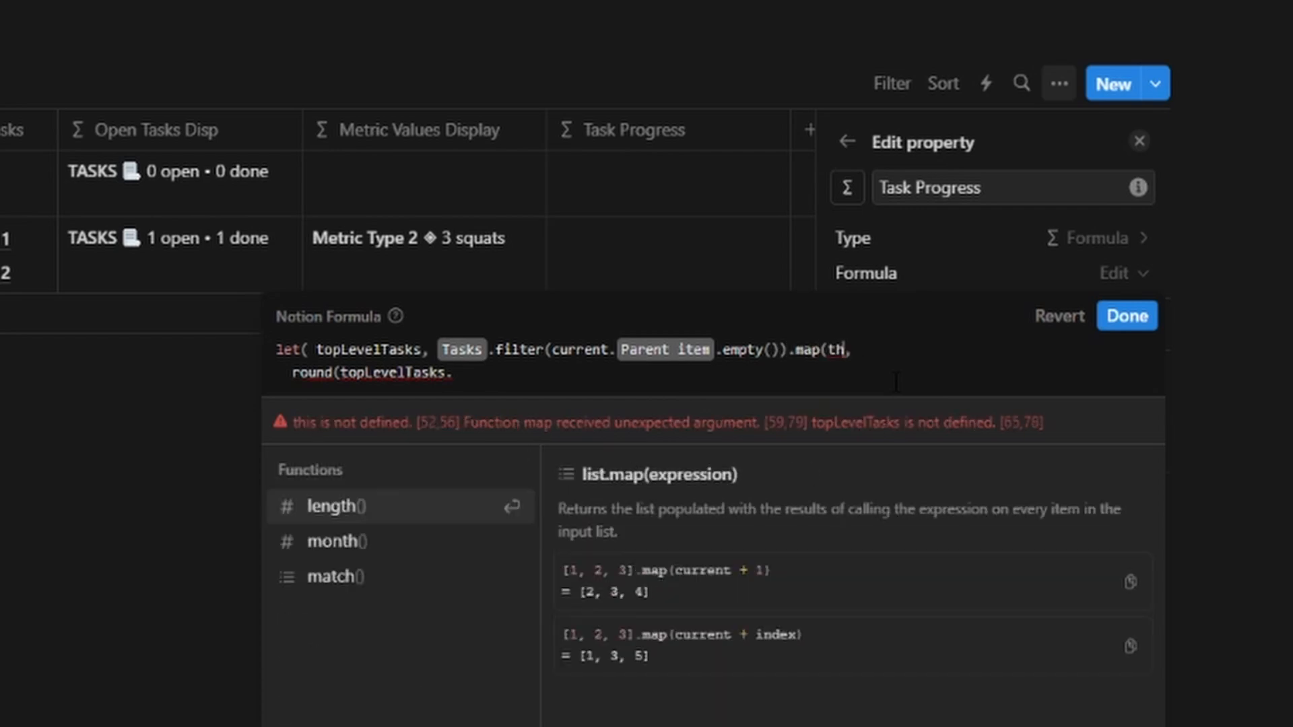
pyautogui.write('current.Thi')
pyautogui.press('Return')
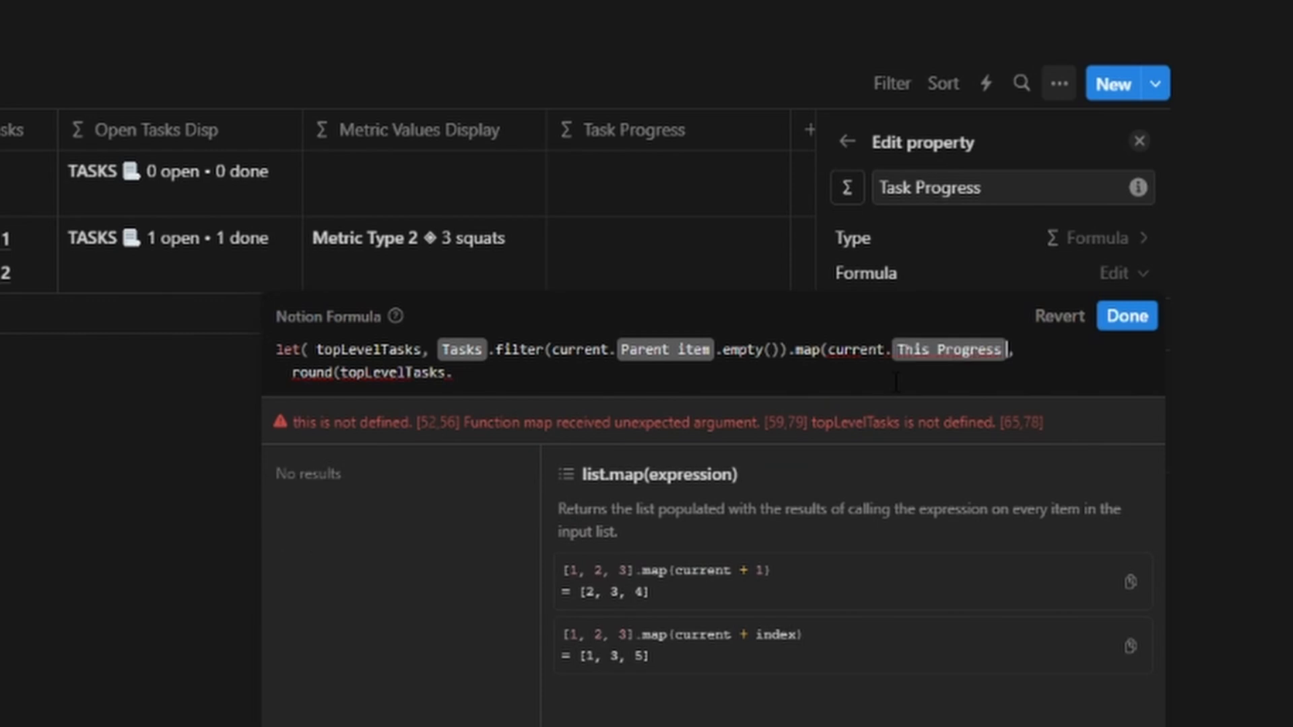
# - Continue the formula's round expression as topLevelTasks.sum() / topLevelTasks.length()
pyautogui.press('Down')
pyautogui.press('BackSpace')
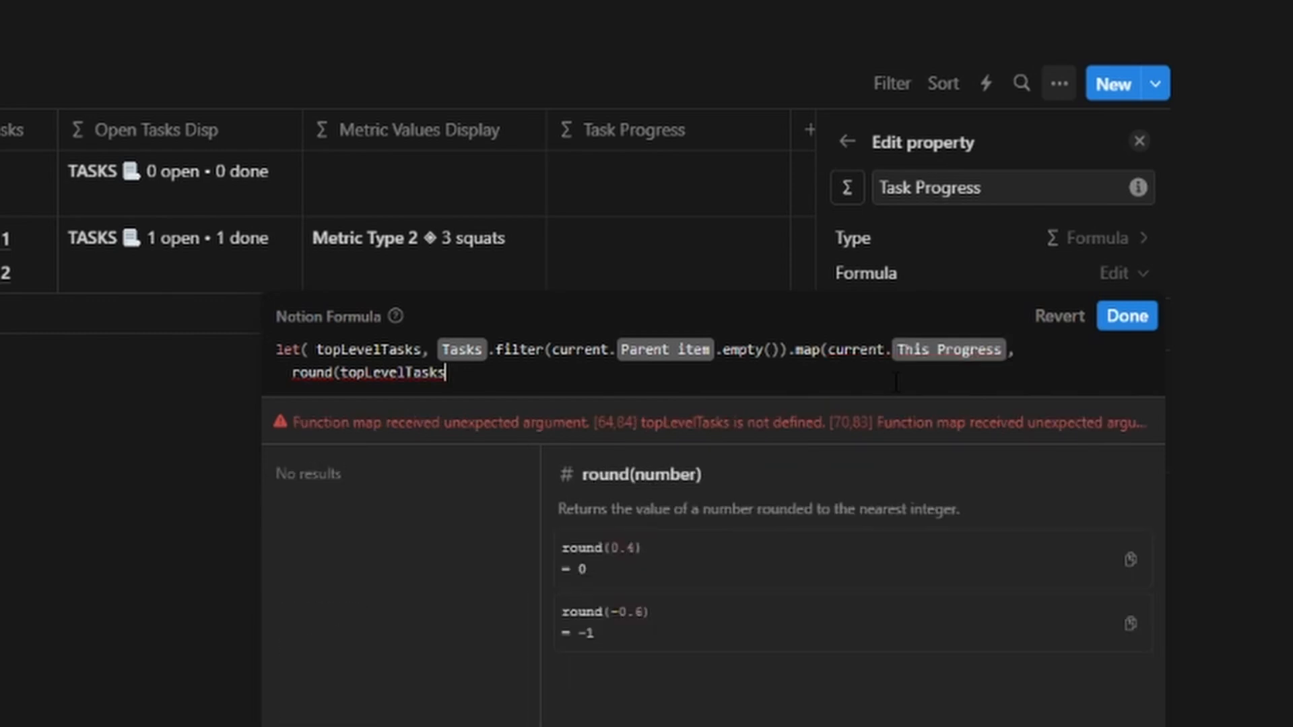
pyautogui.write('.')
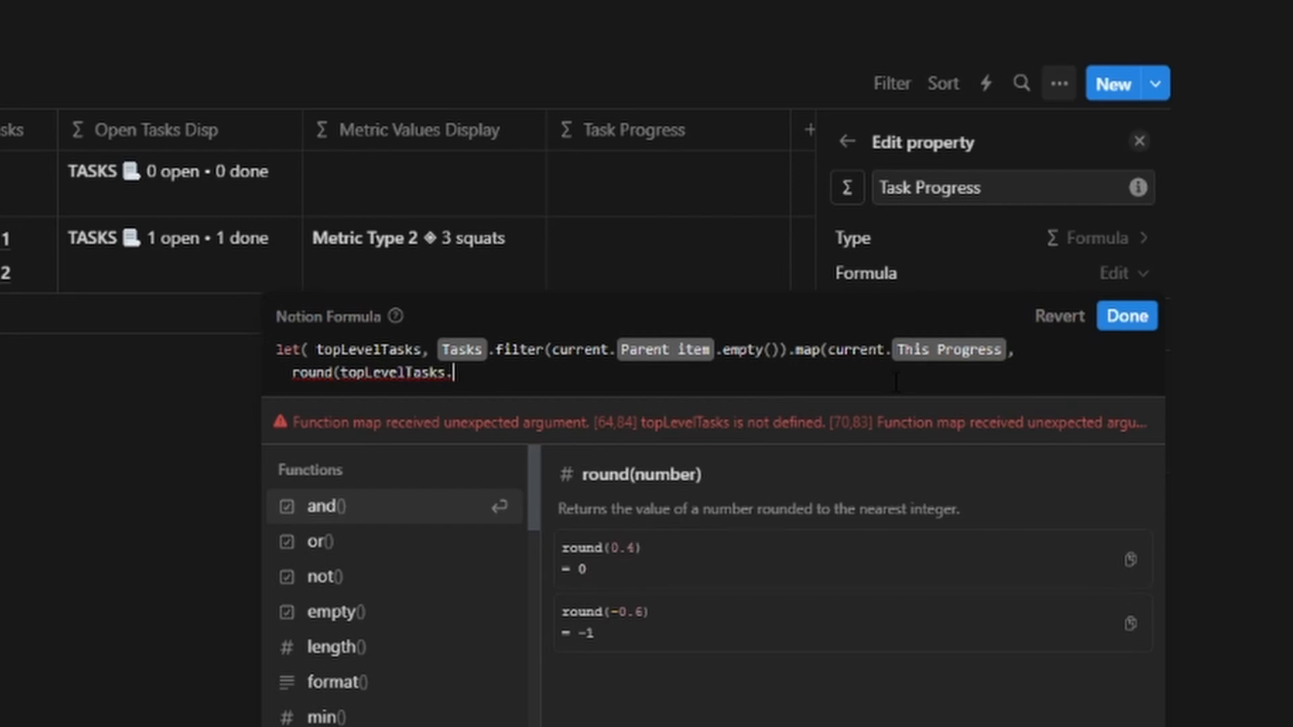
pyautogui.write('su')
pyautogui.press('Return')
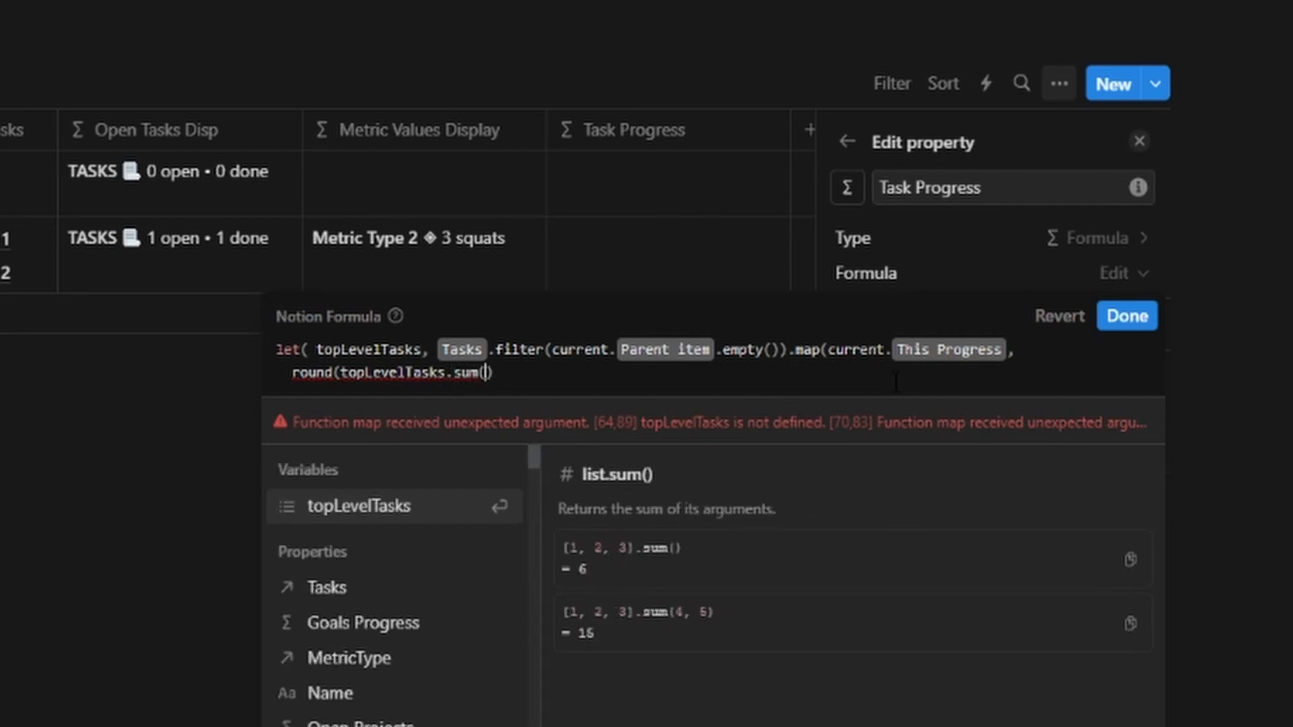
pyautogui.write('/')
pyautogui.press('BackSpace')
pyautogui.press('BackSpace')
pyautogui.press('BackSpace')
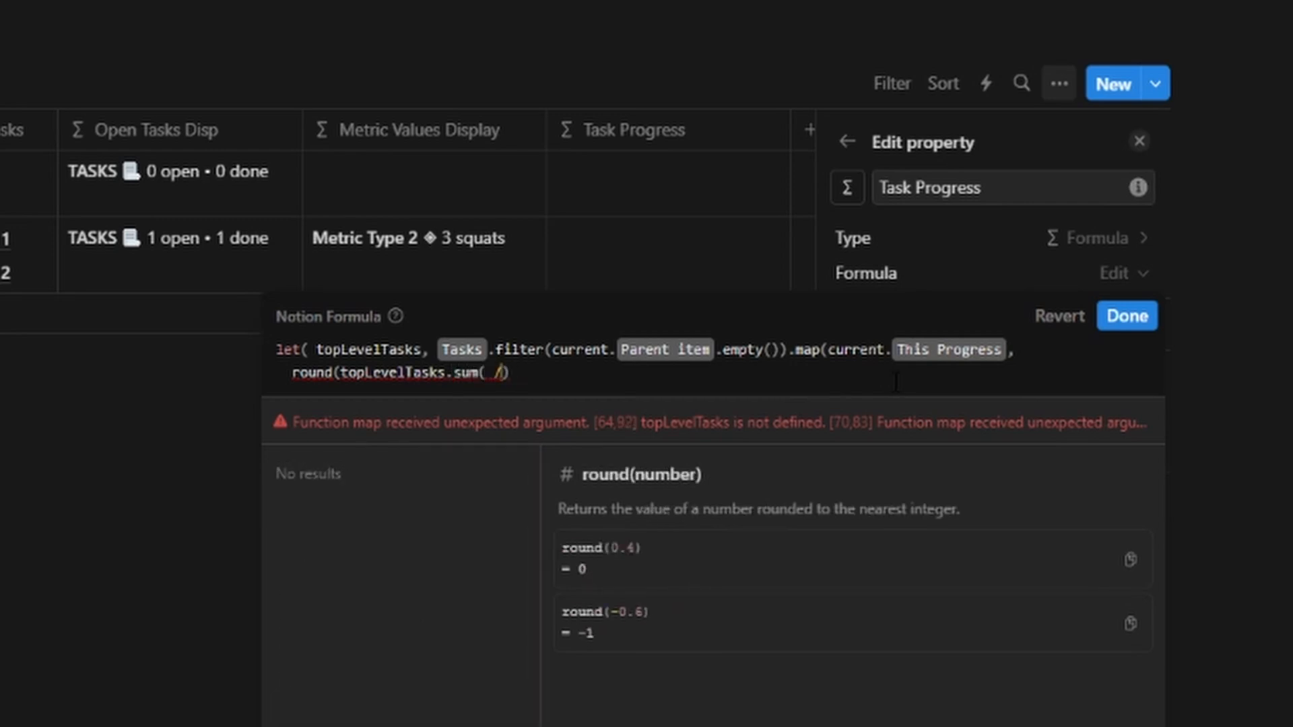
pyautogui.press('Right')
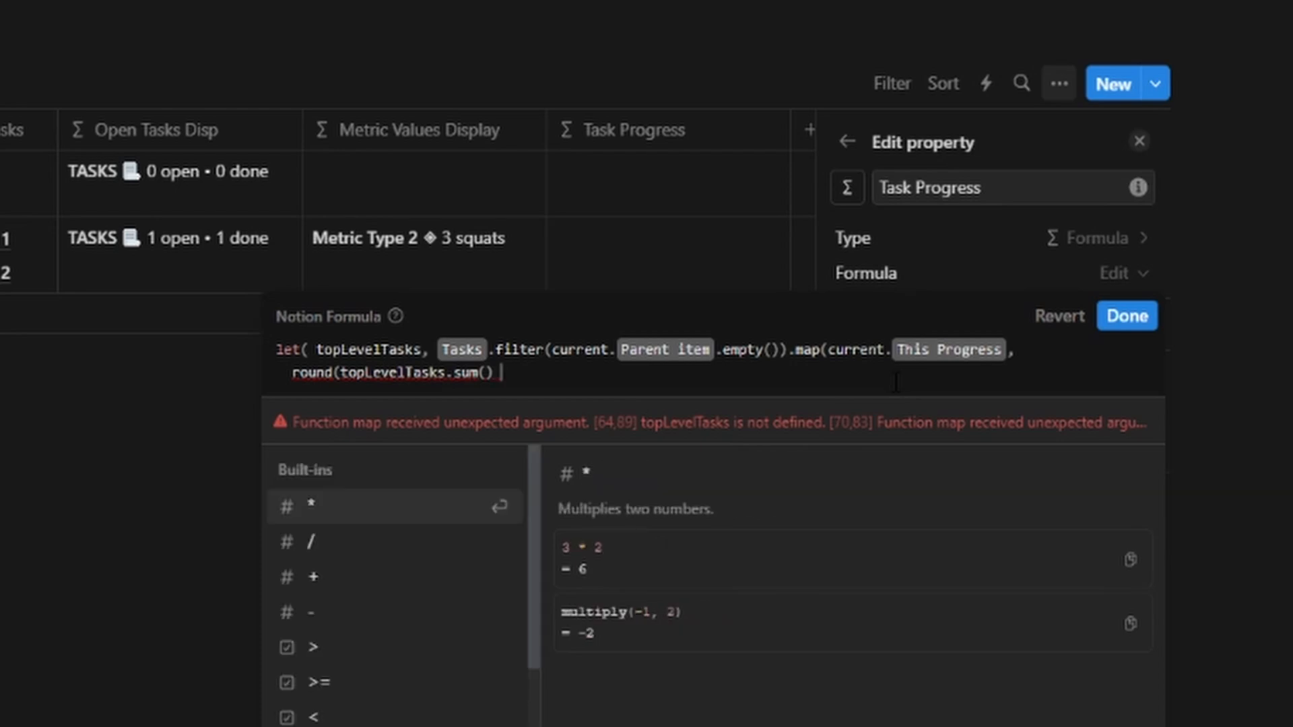
pyautogui.write('/ topLevelTasks.')
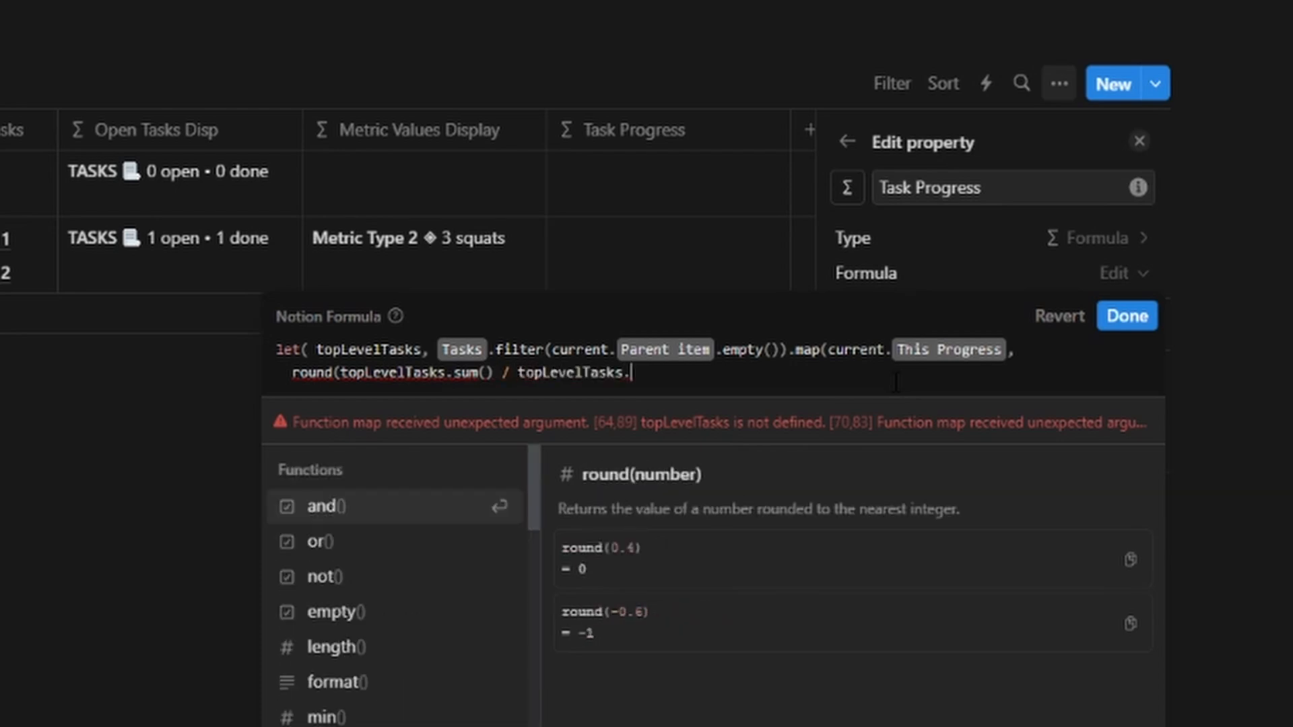
pyautogui.write('length()')
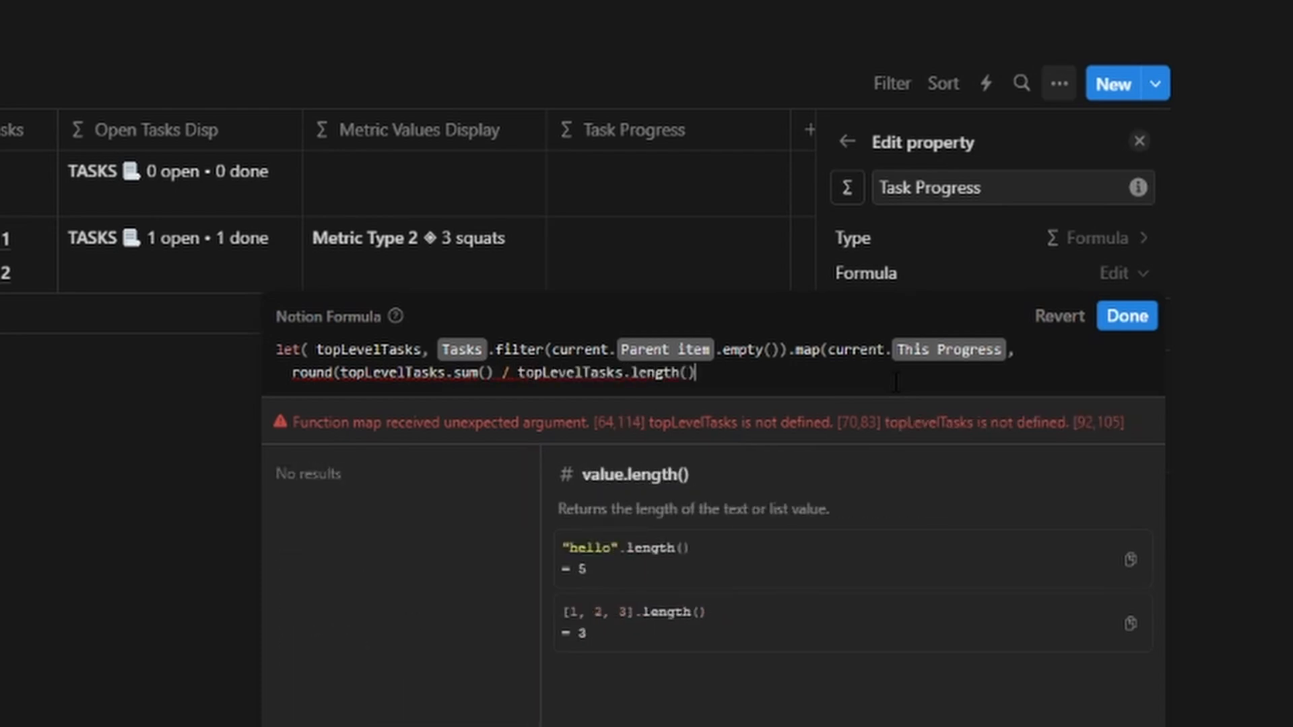
# - Close round and divide it by 100, and multiply the expression inside round by 100
pyautogui.write(') / 100')
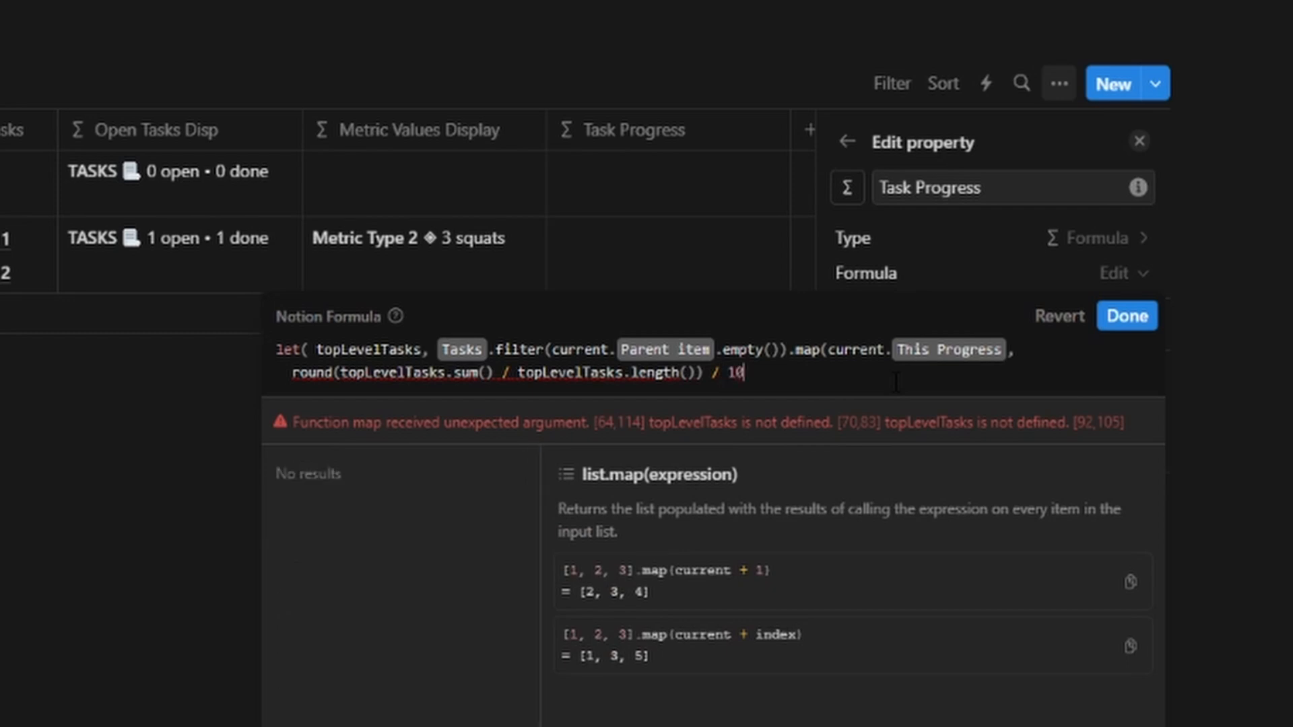
pyautogui.press('Left')
pyautogui.press('Left')
pyautogui.press('Left')
pyautogui.press('Left')
pyautogui.press('Left')
pyautogui.press('Left')
pyautogui.press('Left')
pyautogui.write('*')
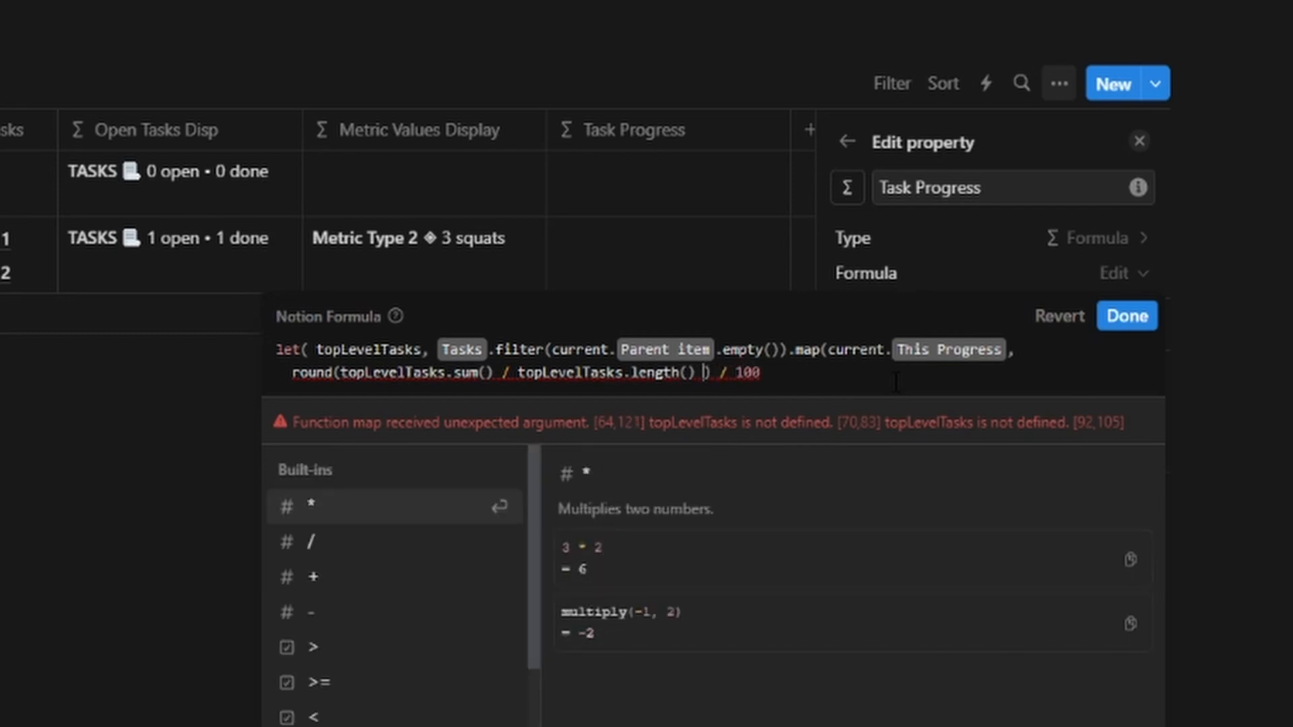
pyautogui.write(' 100')
# - Add the missing closing parentheses to the let and map functions and save the Task Progress formula
pyautogui.hotkey('ctrl', 'Home')
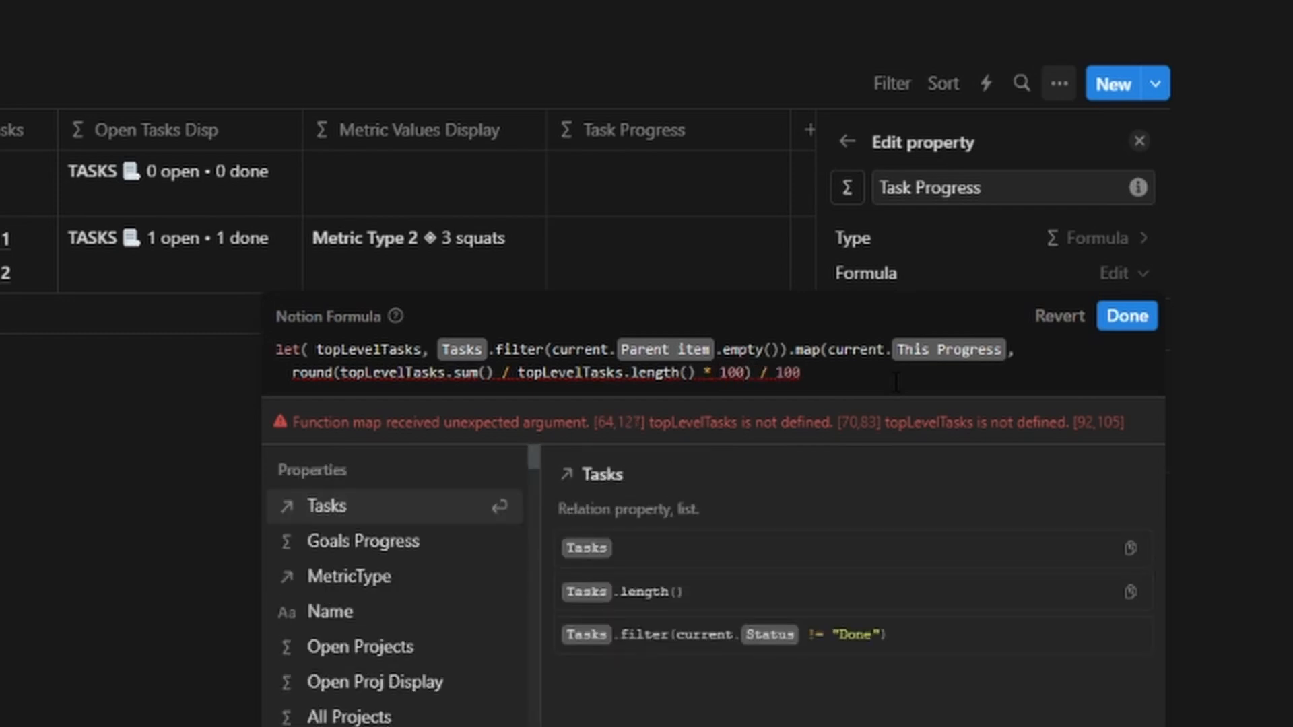
pyautogui.click(839, 374)
pyautogui.write(')')
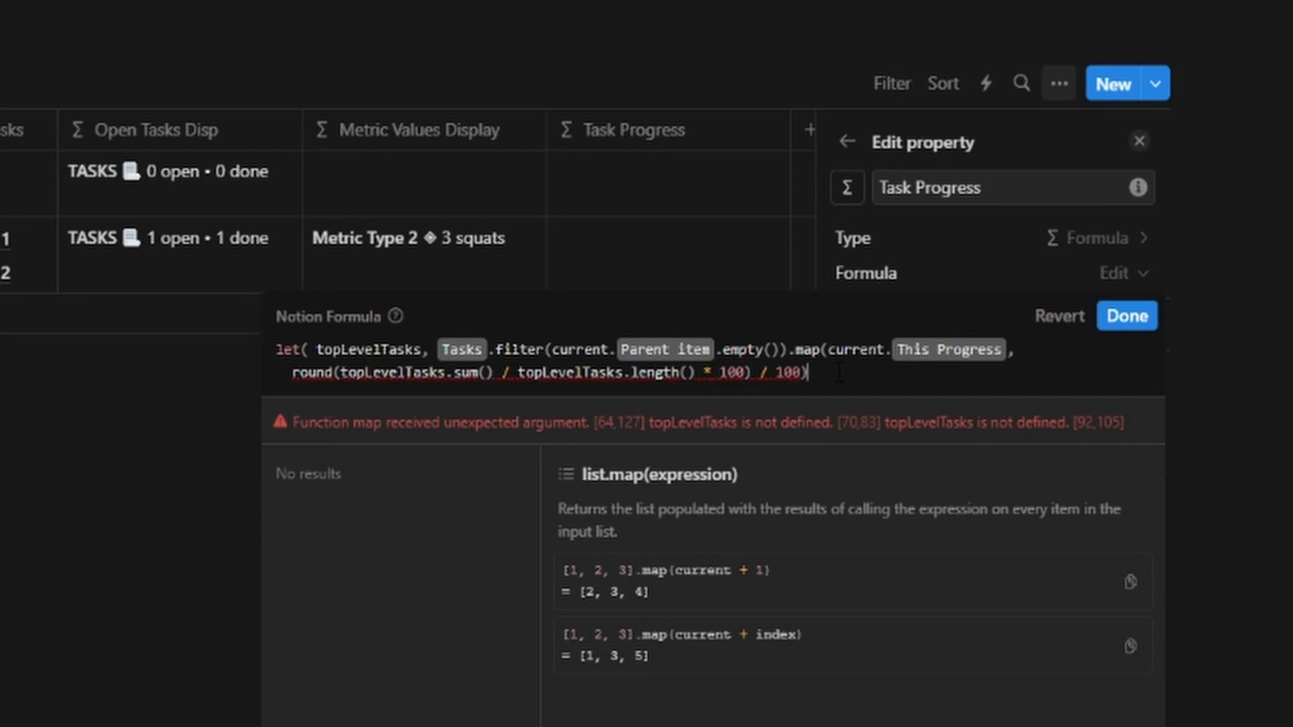
pyautogui.write(')')
pyautogui.press('BackSpace')
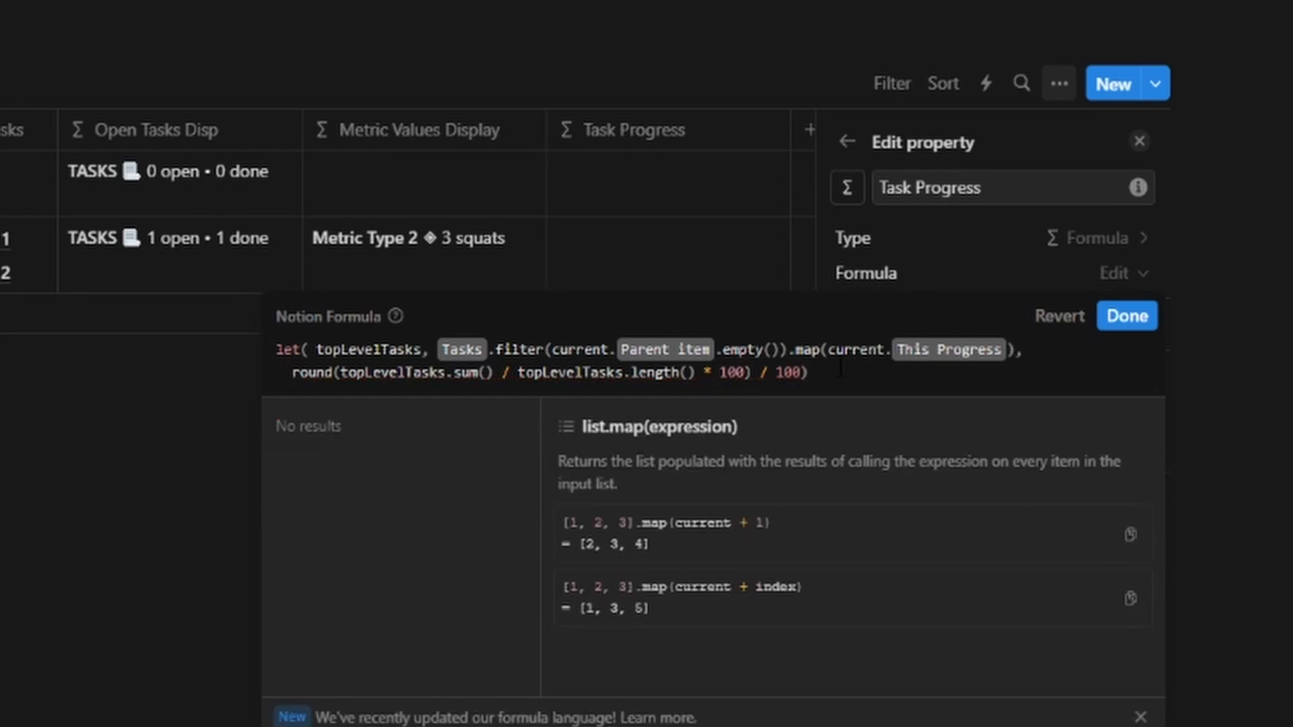
pyautogui.click(1124, 321)
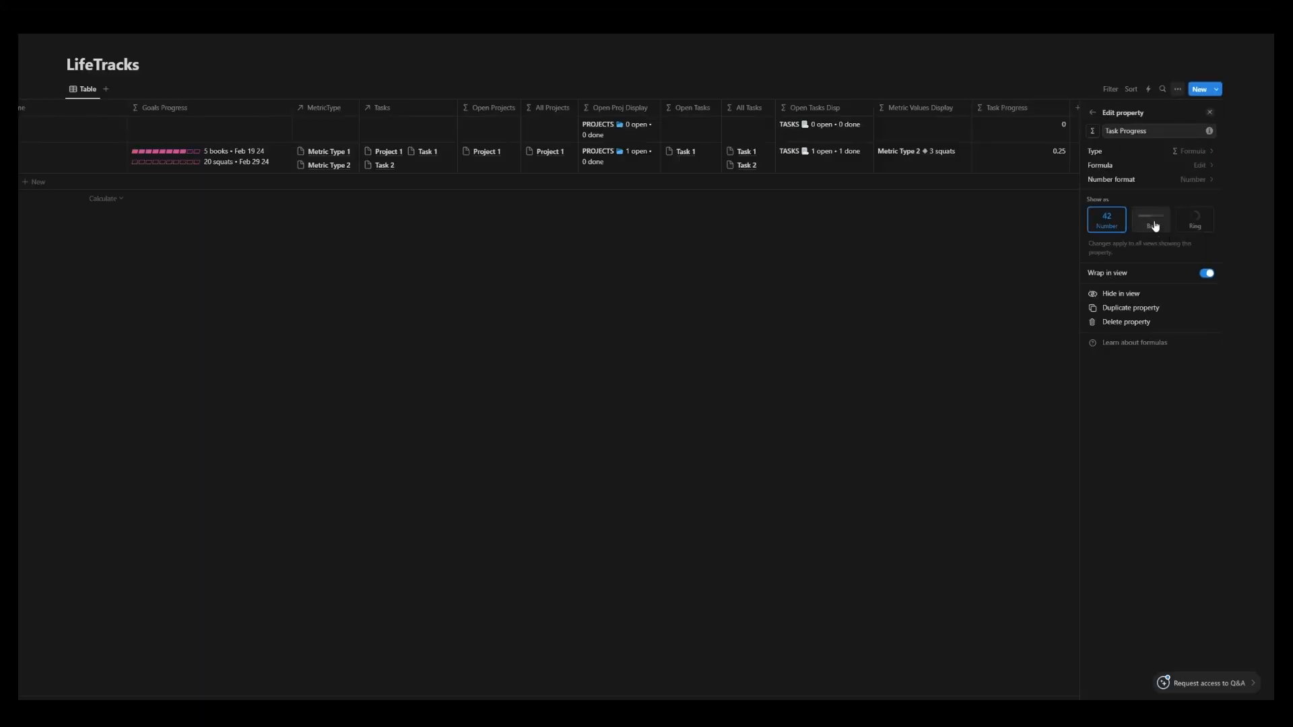
# - Show the Task Progress property on the dashboard's LifeTracks gallery cards and move it up to Metric Values Display in the property order
pyautogui.click(1020, 374)
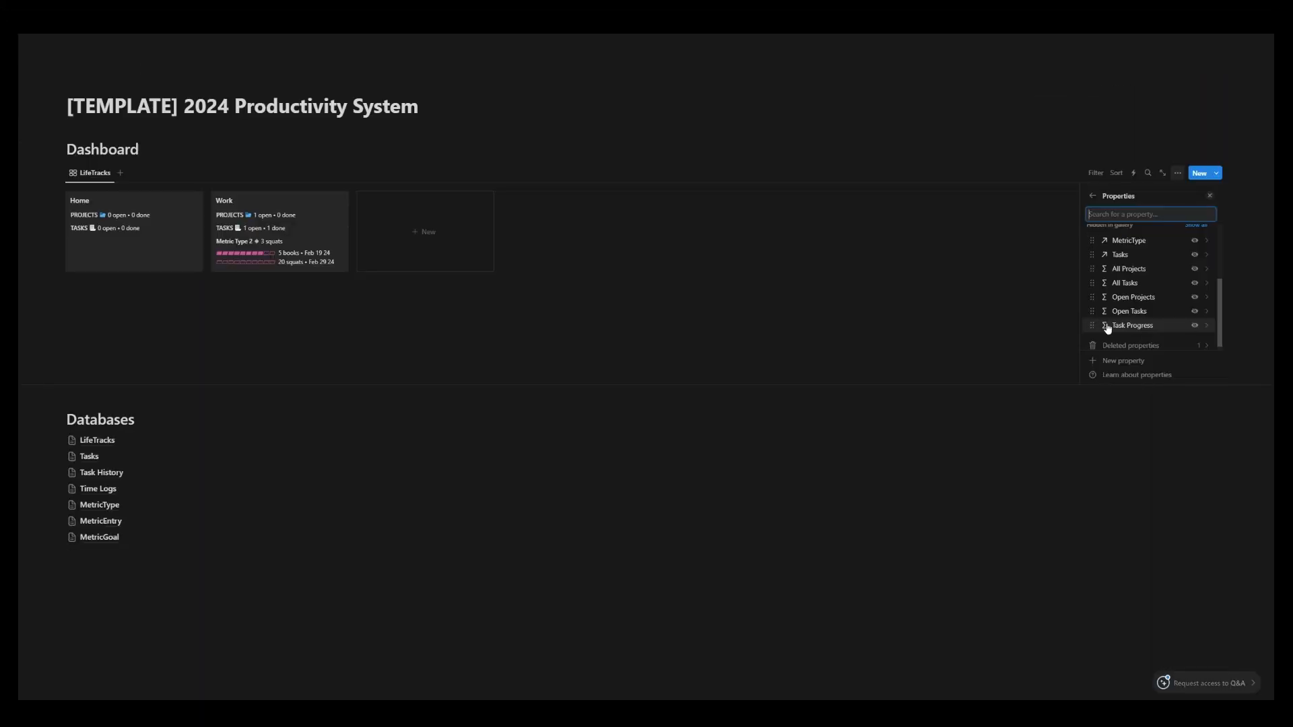
pyautogui.click(1194, 325)
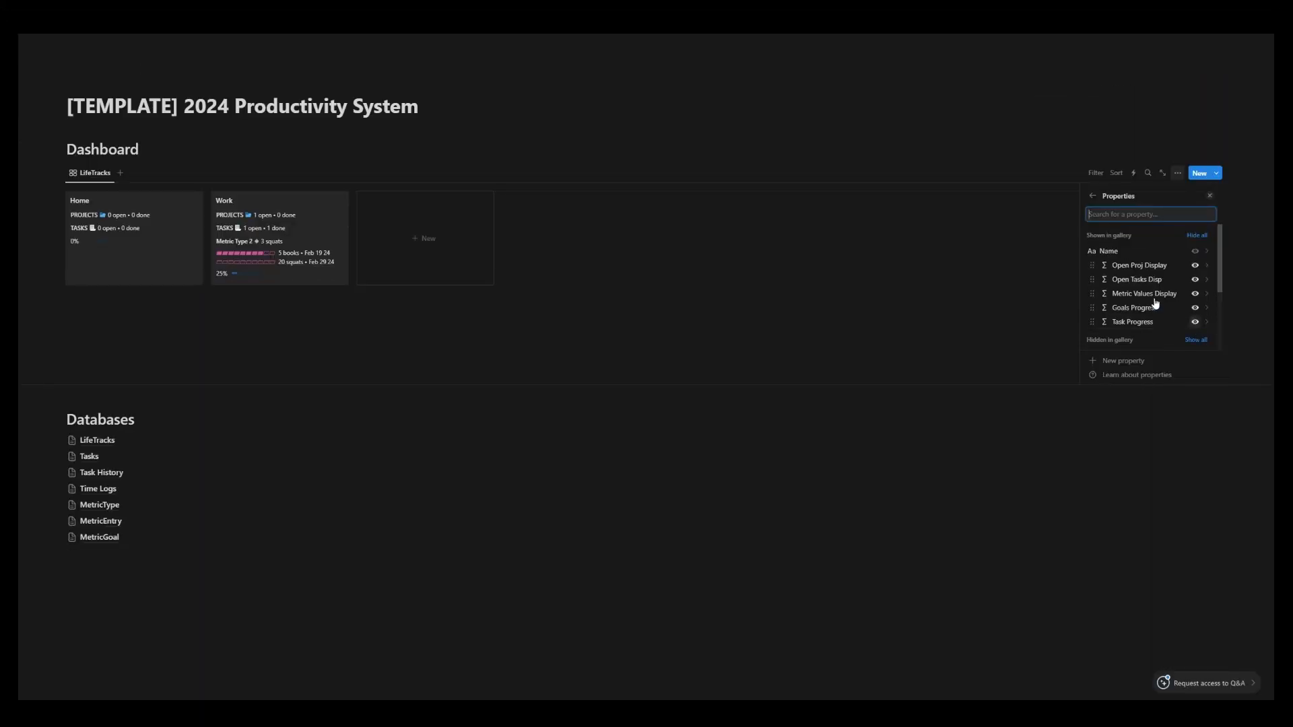
pyautogui.moveTo(1092, 322); pyautogui.dragTo(1091, 293)
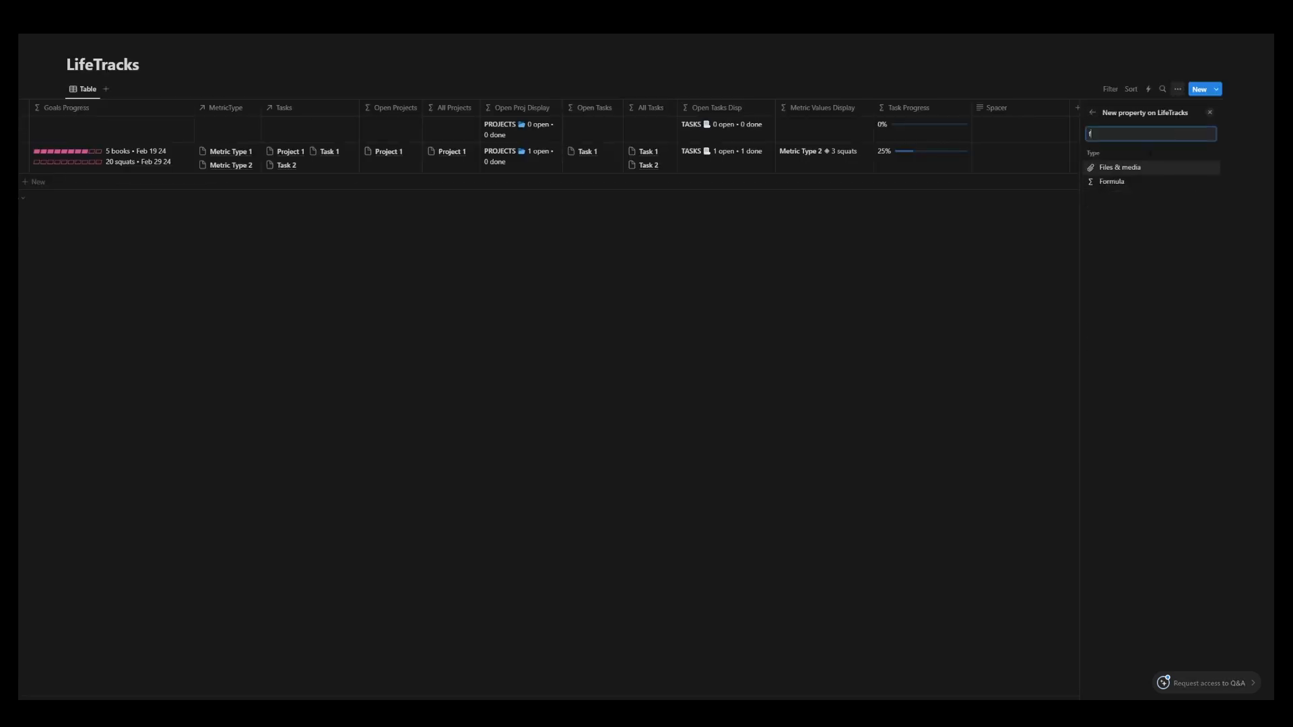
# - Make the LifeTracks Spacer property a formula, set it to "\n" and save it
pyautogui.click(1112, 182)
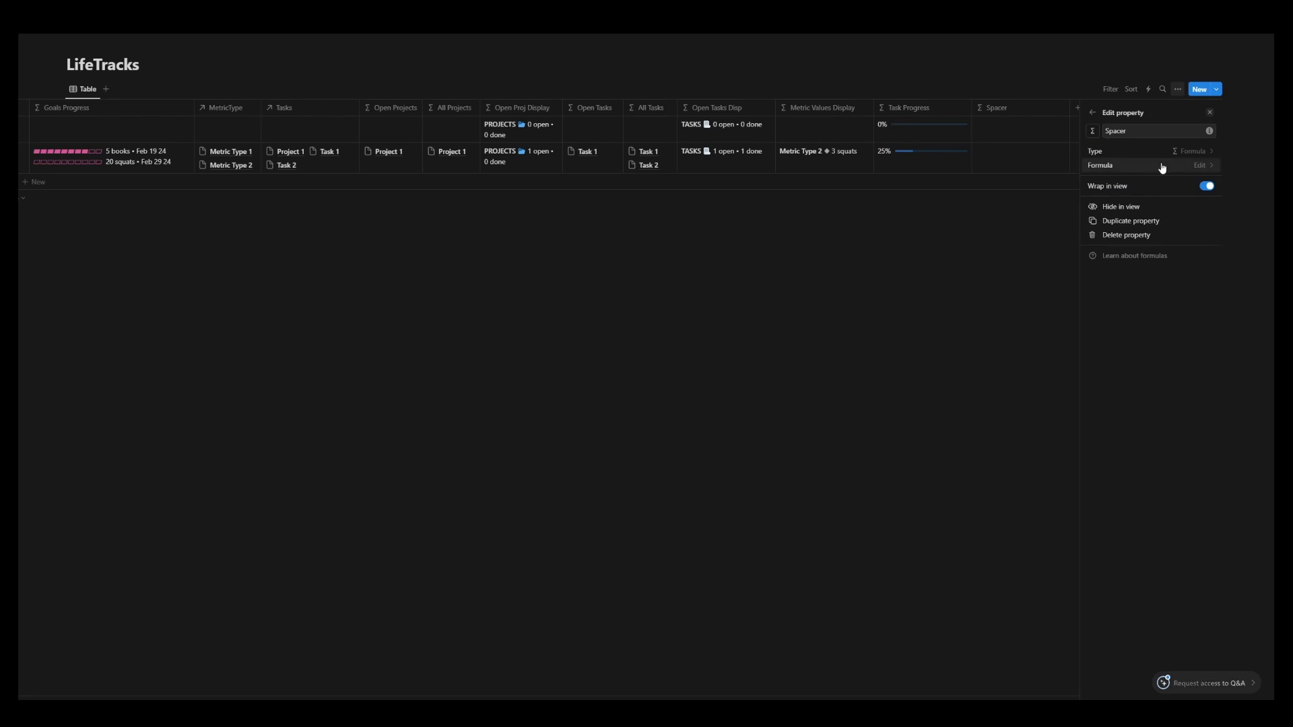
pyautogui.click(1174, 167)
pyautogui.write('"')
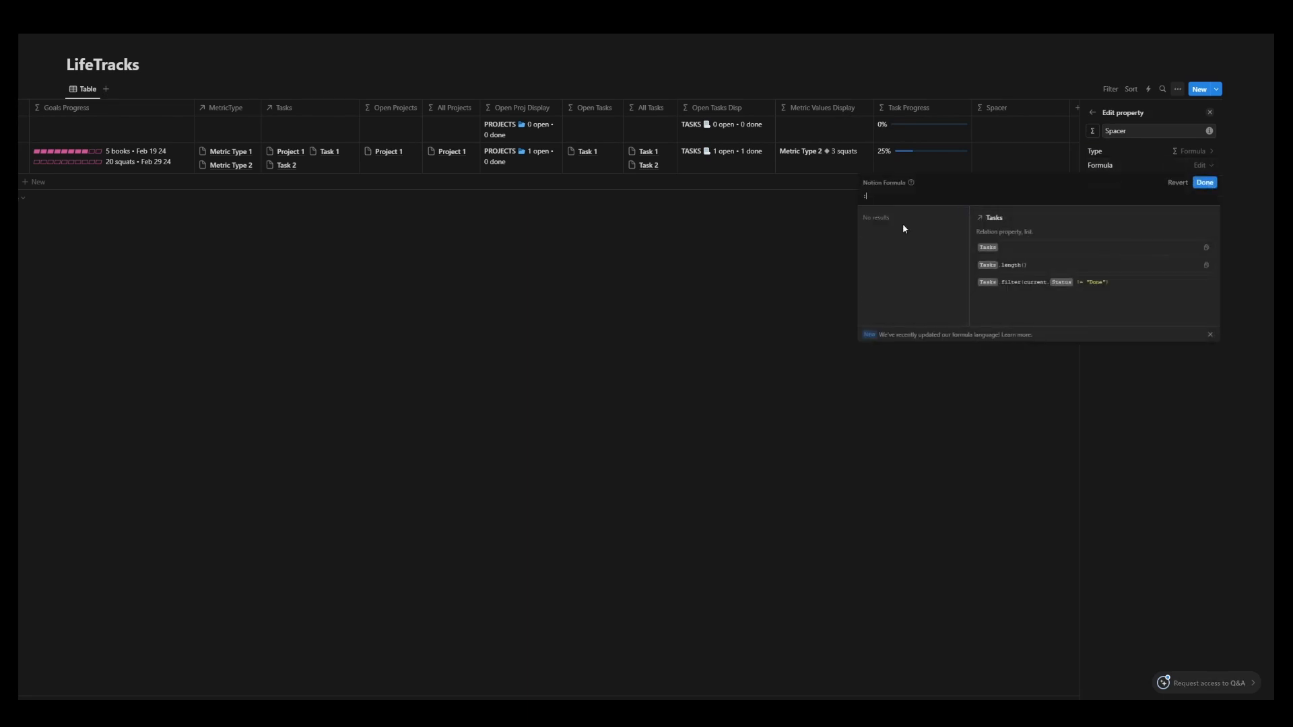
pyautogui.write('\\n"')
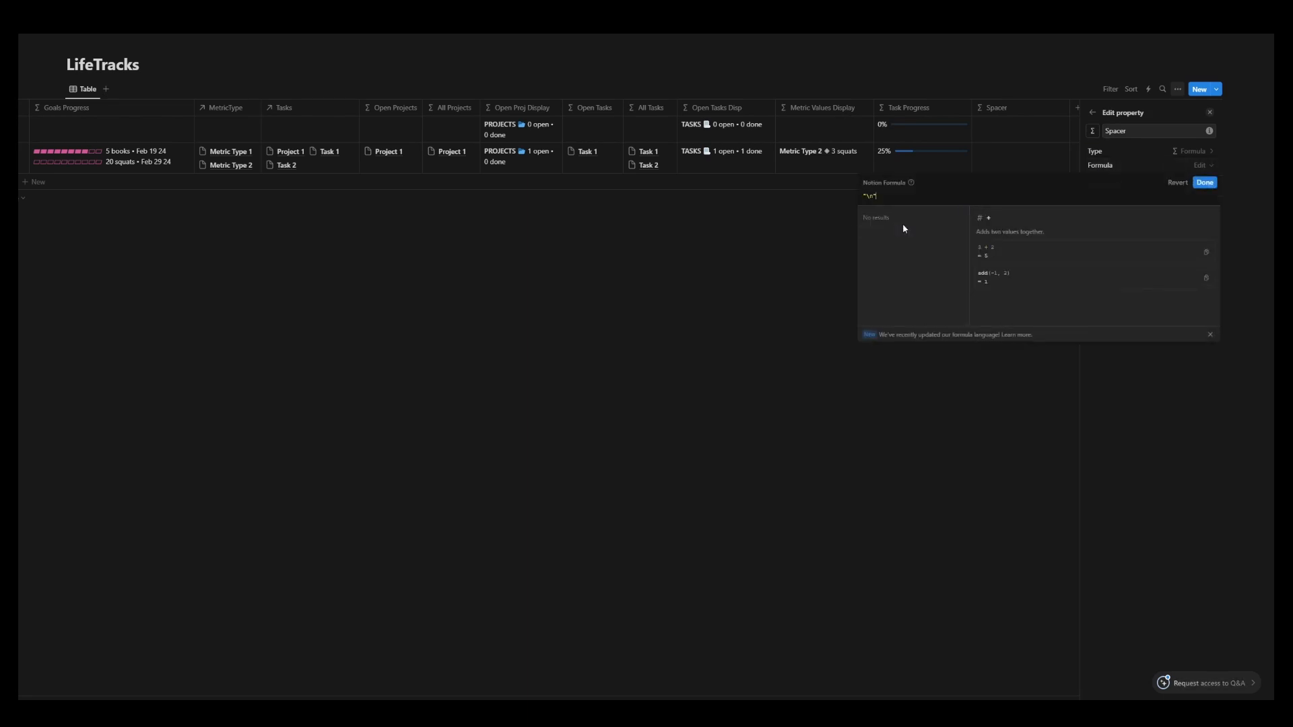
pyautogui.click(1205, 183)
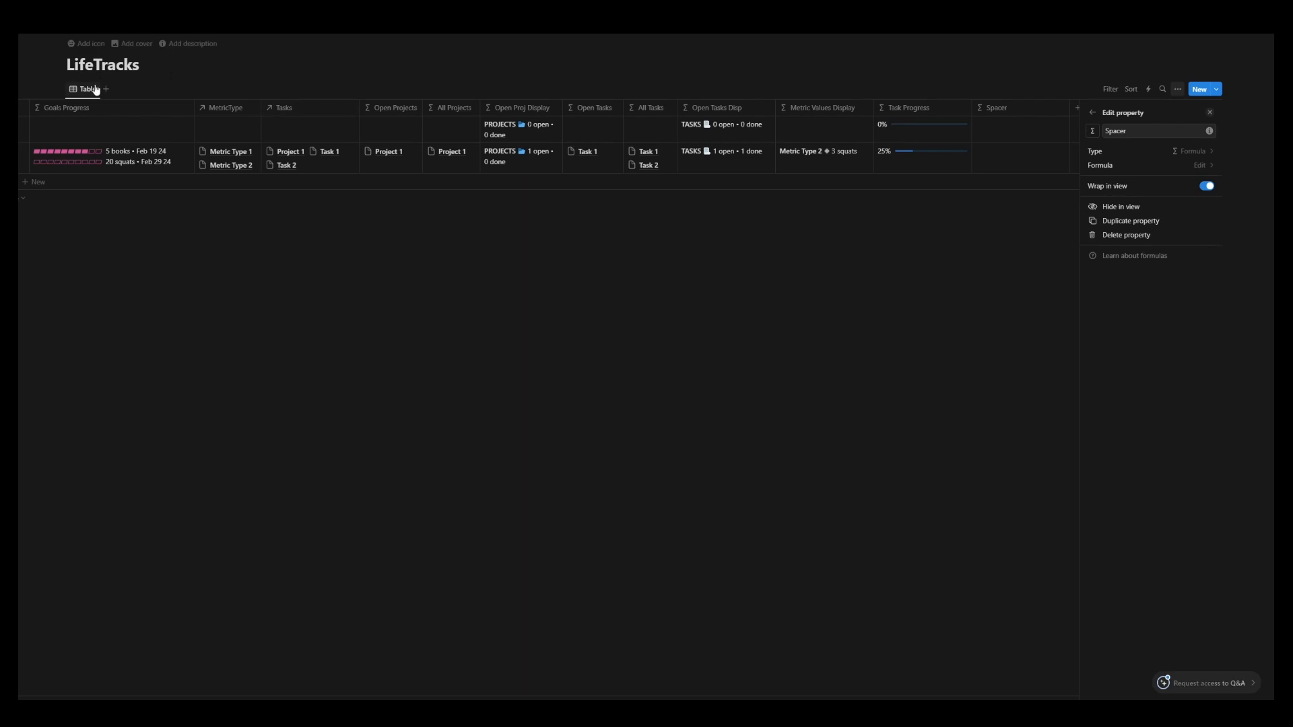
pyautogui.click(145, 35)
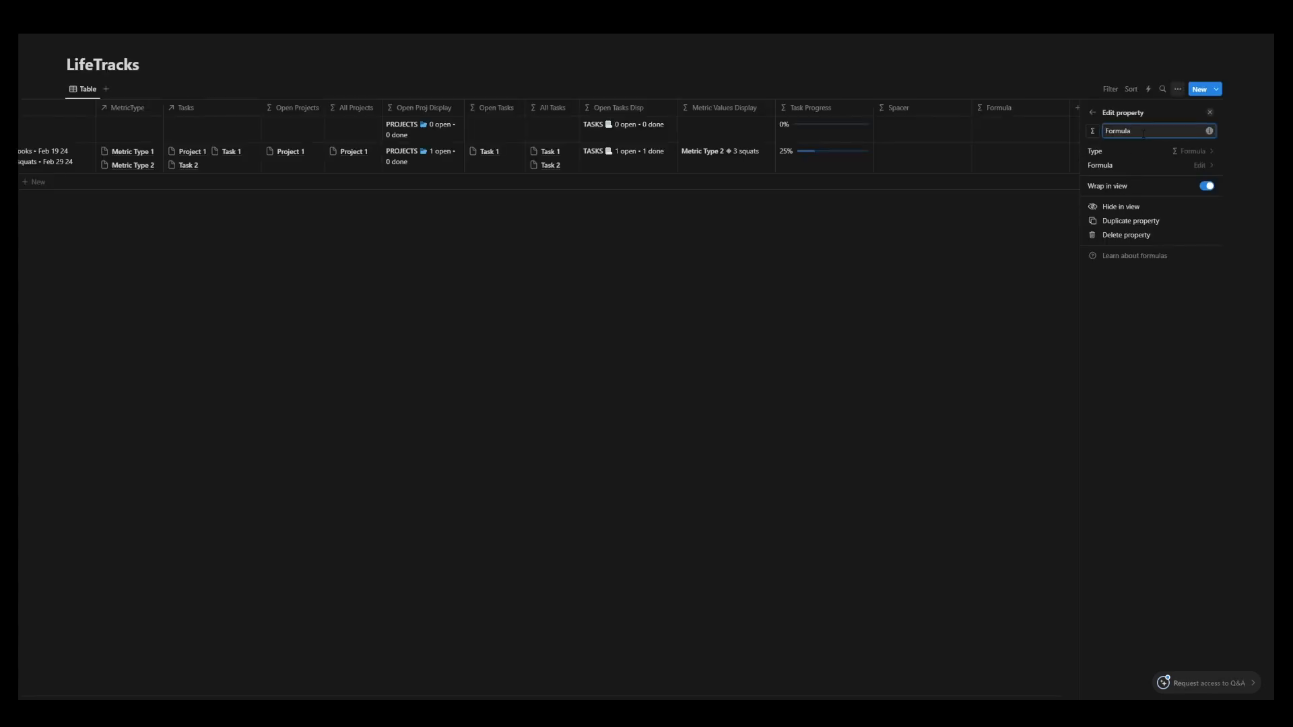
# - Name the new LifeTracks formula property Time Spent
pyautogui.write('Time S')
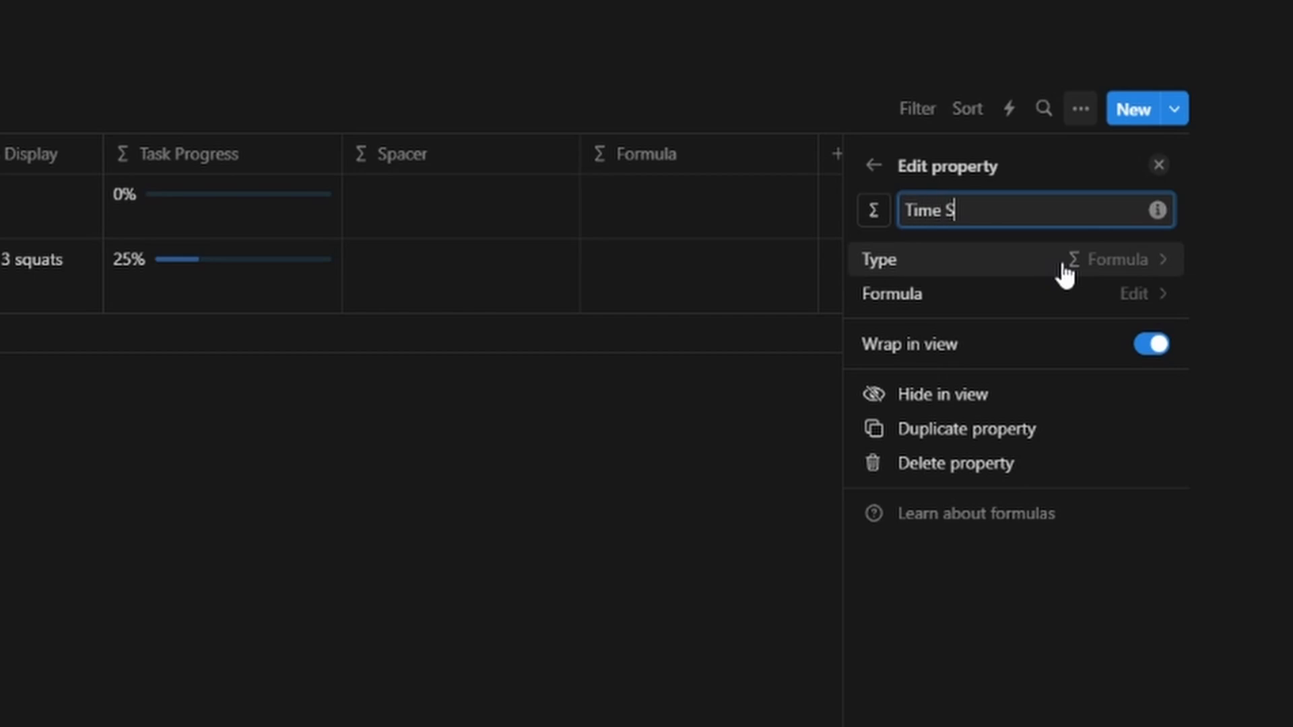
pyautogui.write('pent')
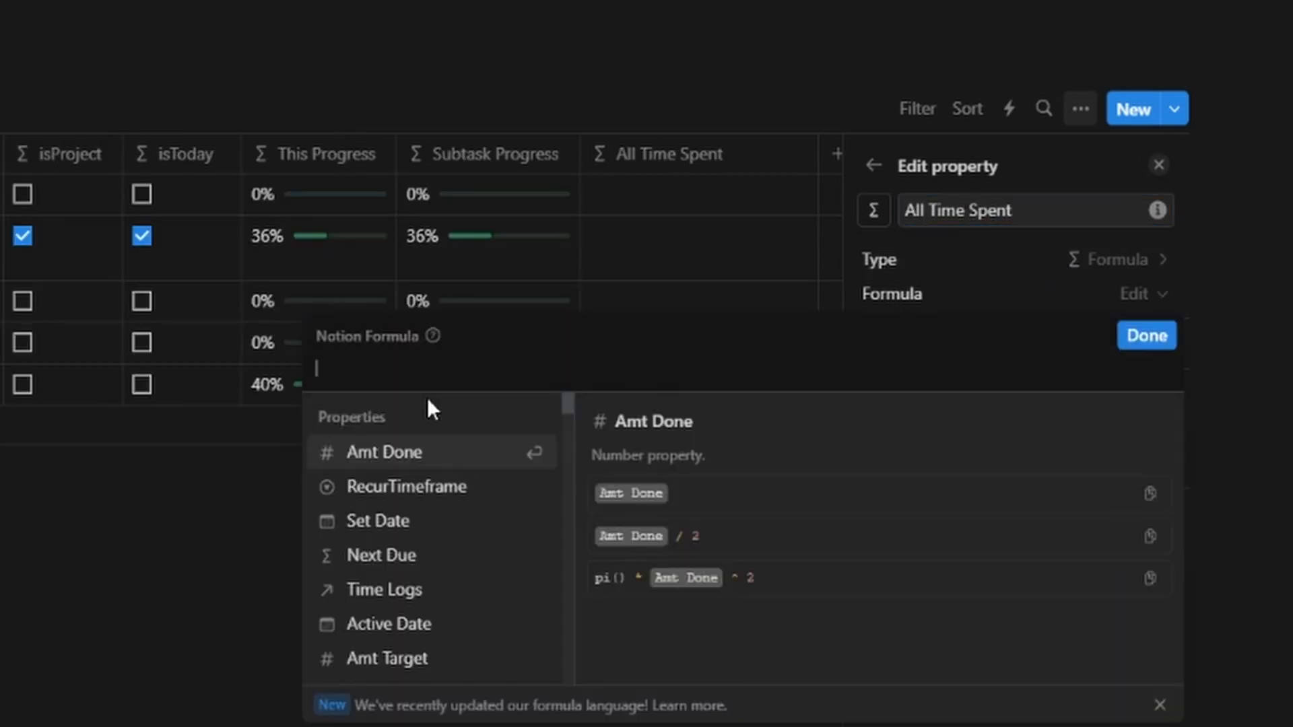
# - Begin the All Time Spent formula in Tasks with let(thisTimeSpent, Time Logs.map(current.Total Minutes)
pyautogui.write('let(')
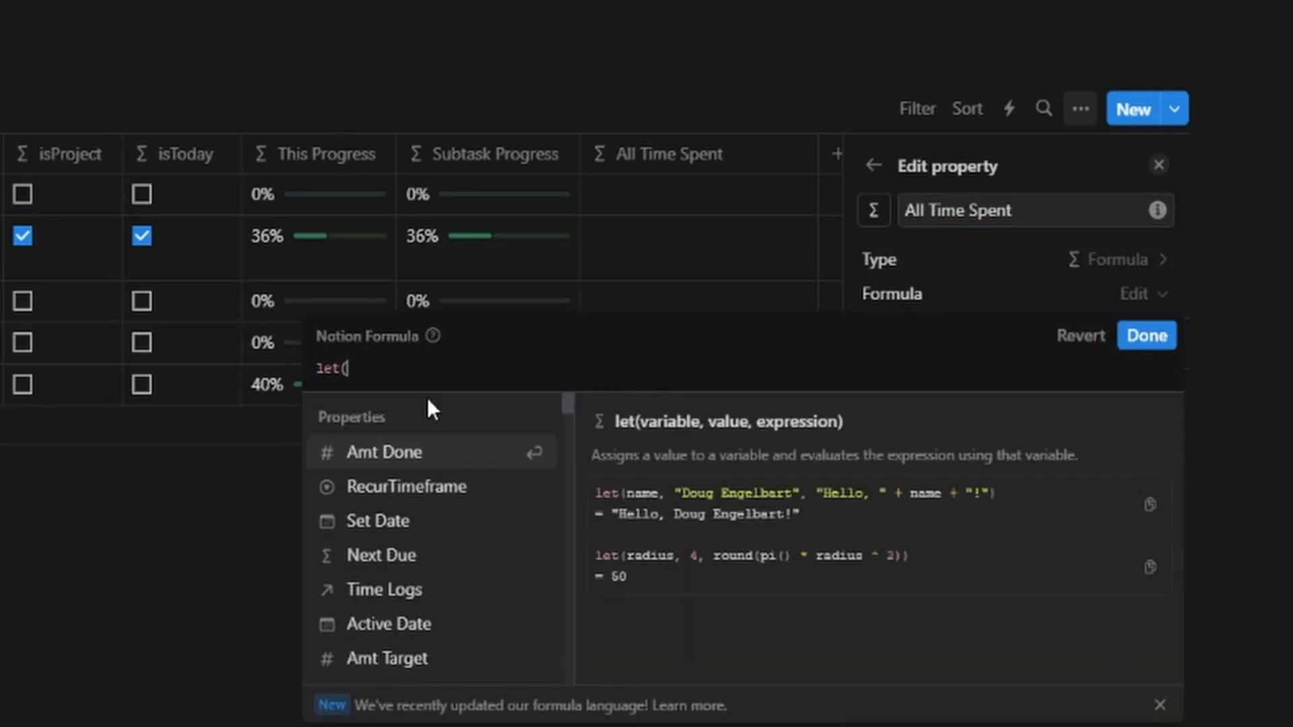
pyautogui.write('thisTime')
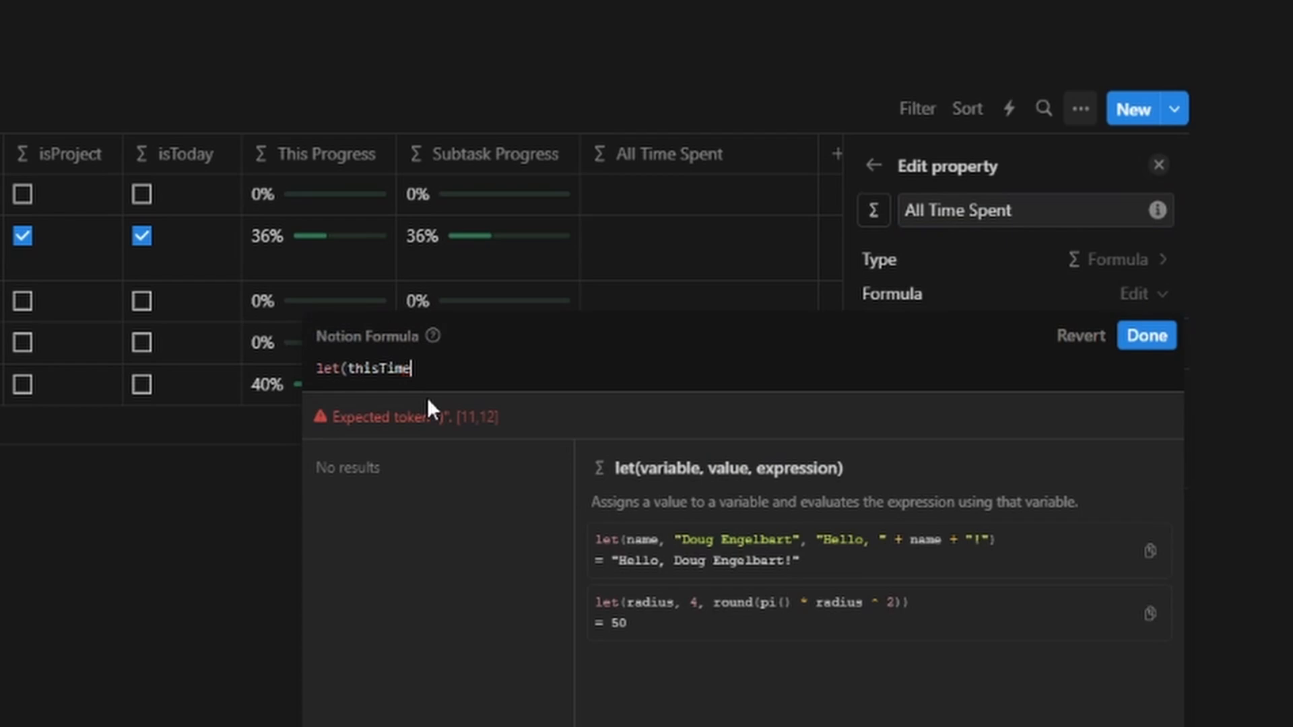
pyautogui.write('Spent,')
pyautogui.write('Time Logs.map(current.Total Minutes)')
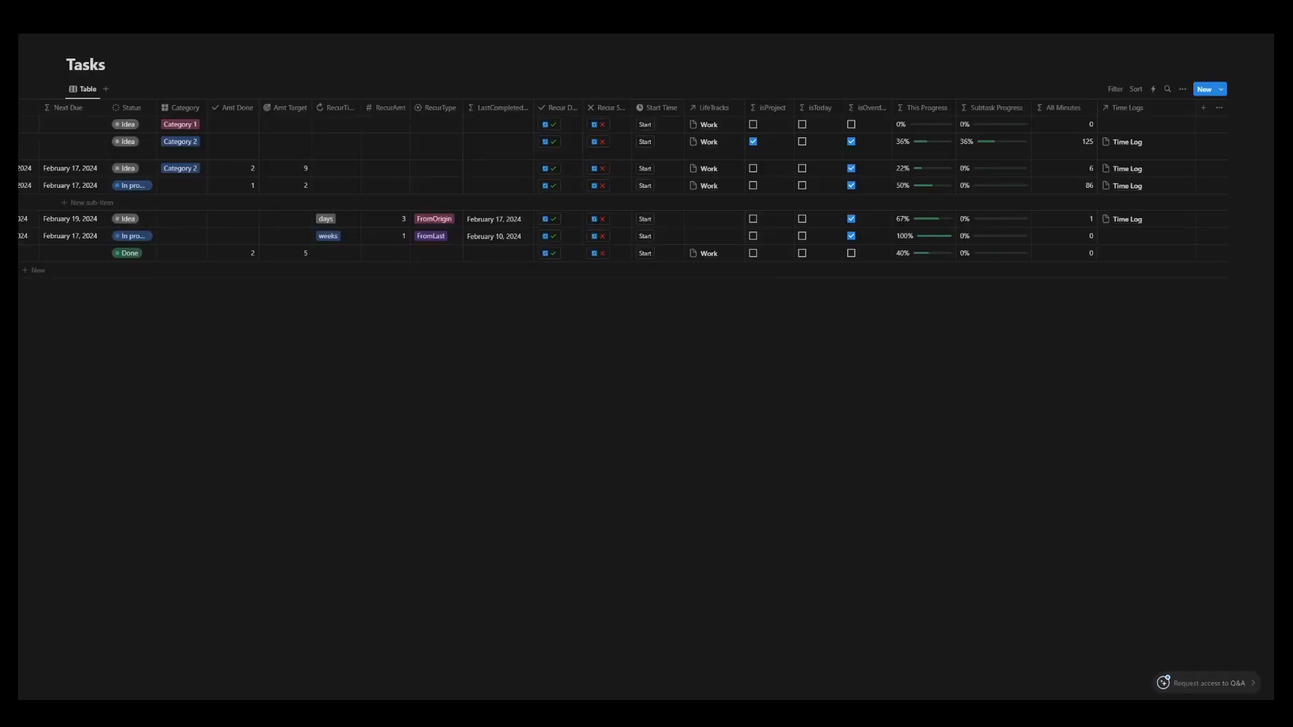
# - Add a formula property named Sub Minutes to the Tasks database
pyautogui.click(1203, 109)
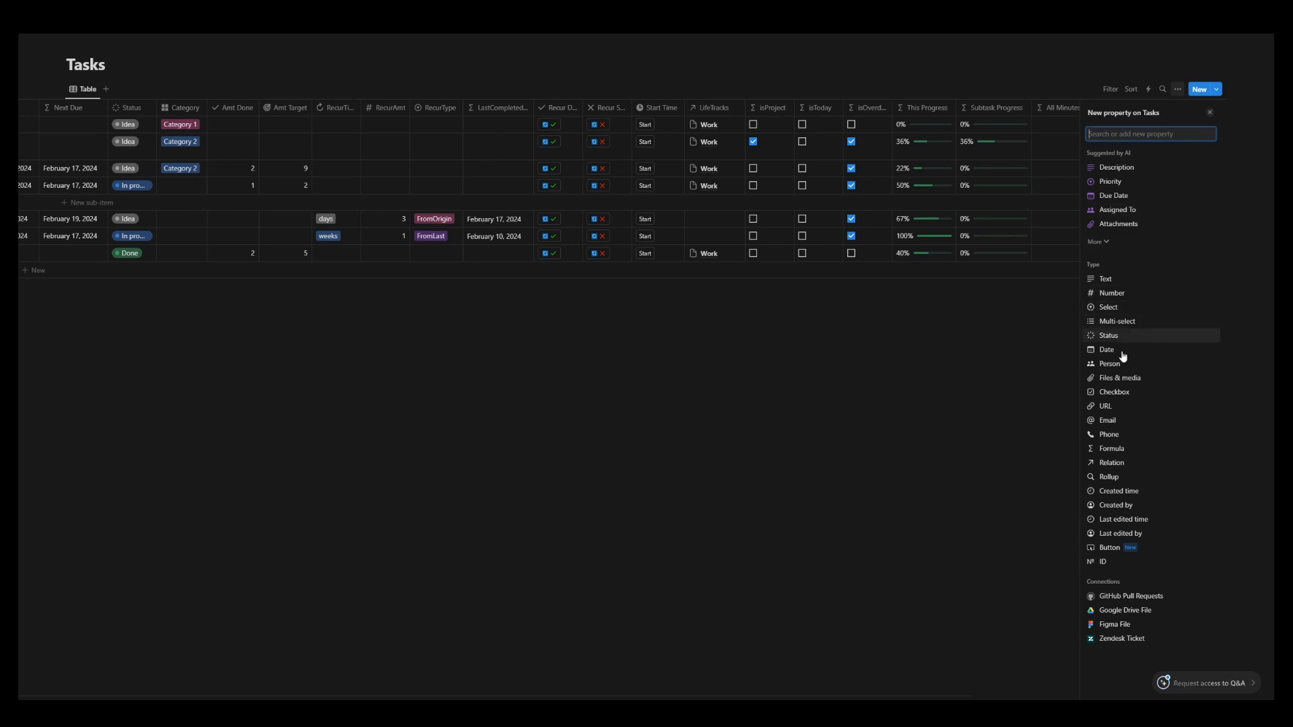
pyautogui.click(1125, 449)
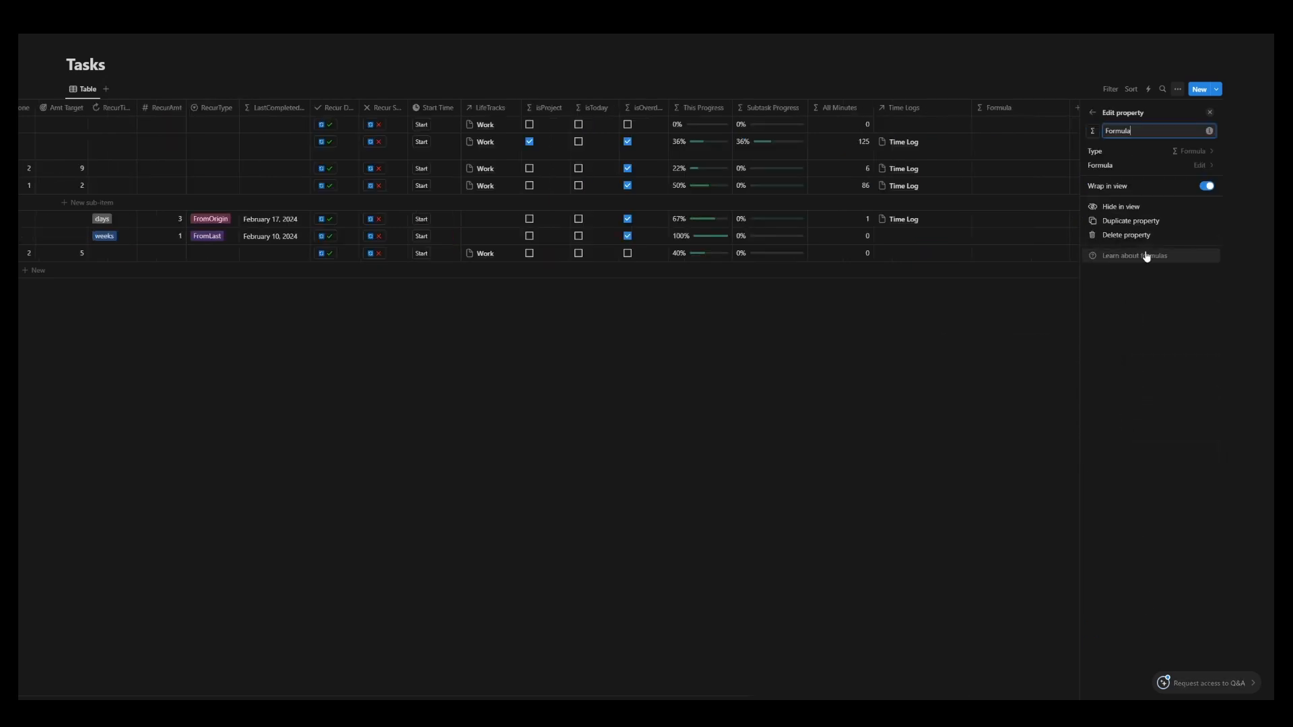
pyautogui.write('Sub Minutes')
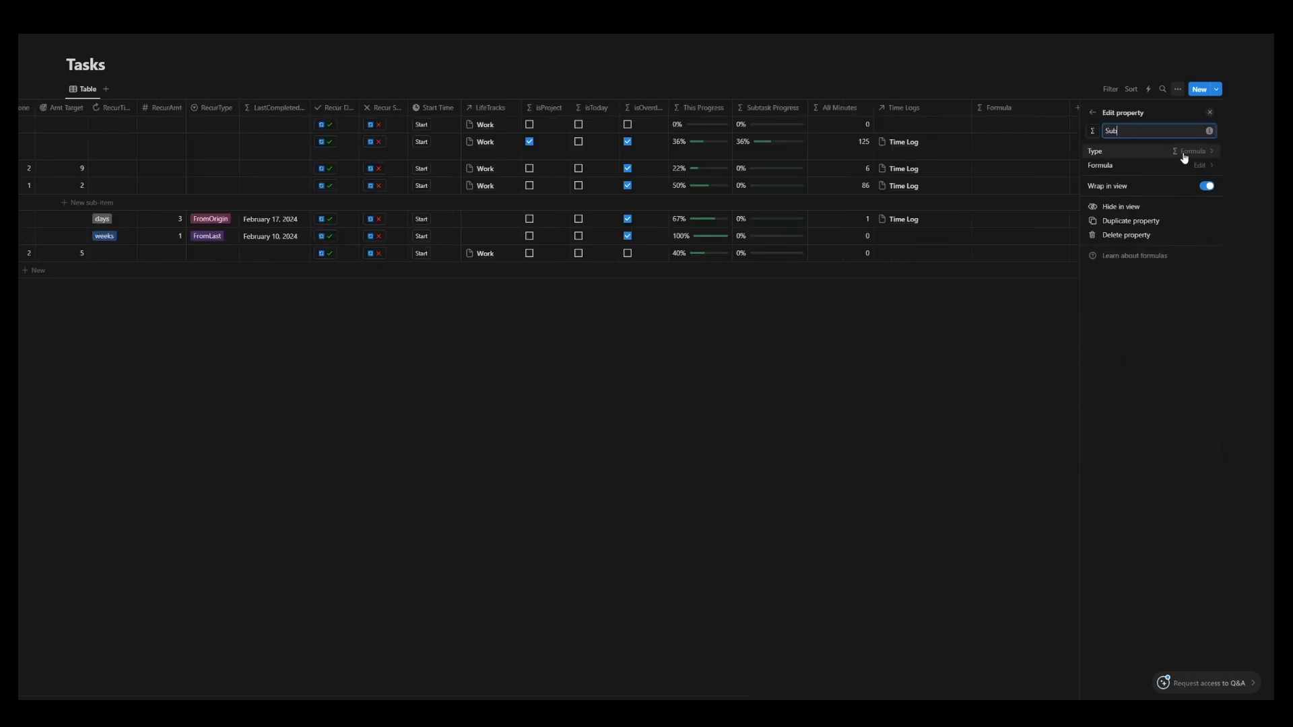
# - Set the Sub Minutes formula to sum the subtasks' minutes, built on Sub-item.map(current.All Minutes), and save it
pyautogui.click(1198, 165)
pyautogui.write('Sub')
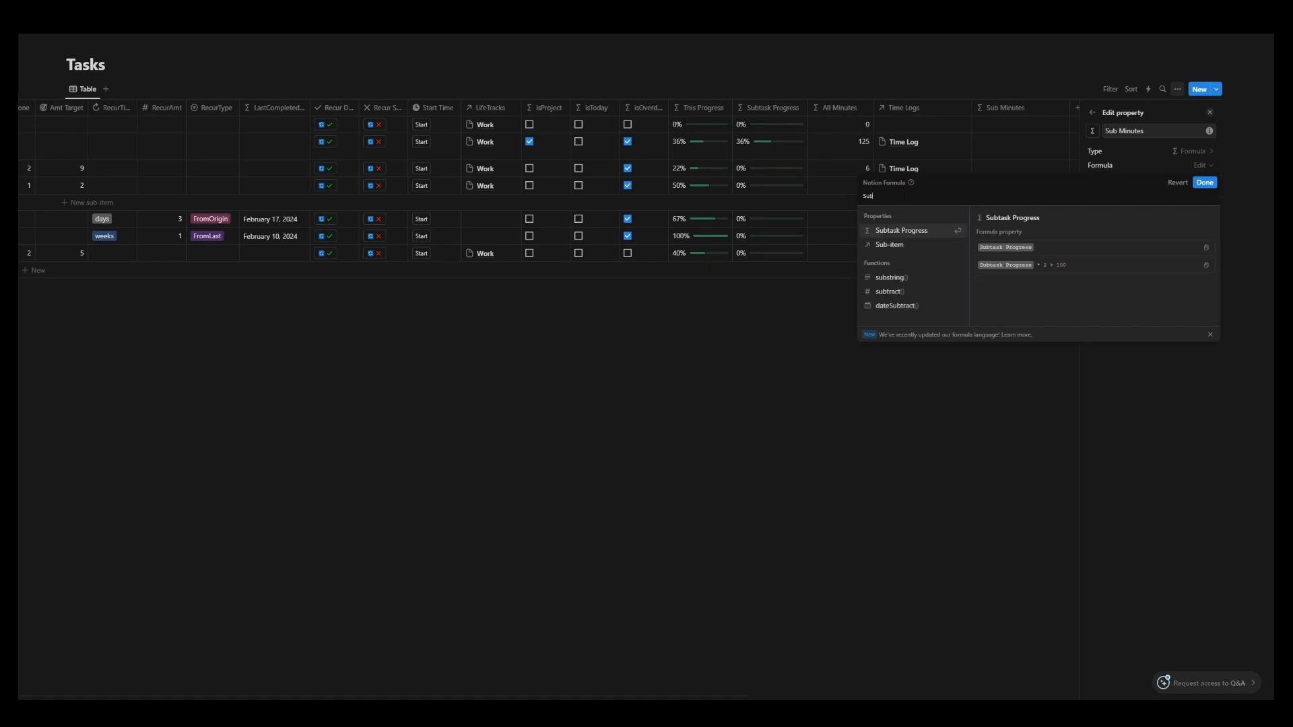
pyautogui.click(919, 250)
pyautogui.write('.map(current.')
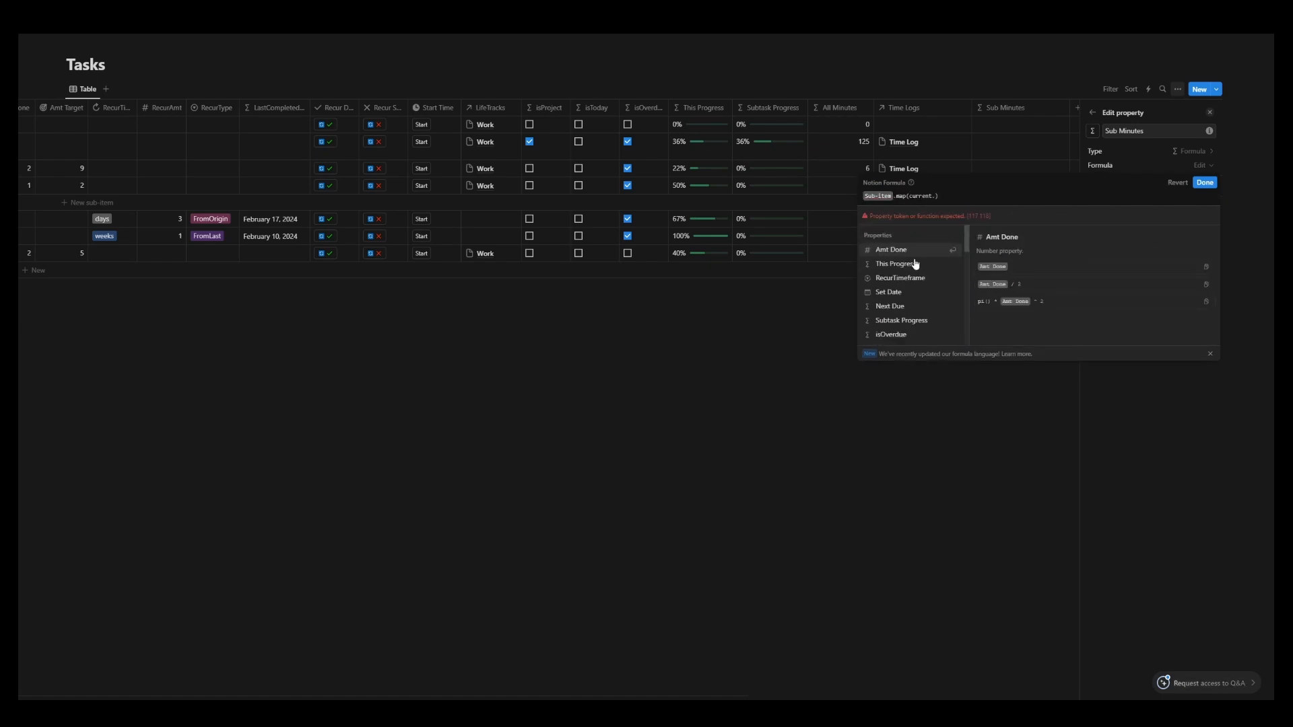
pyautogui.scroll(-5, 907, 282)
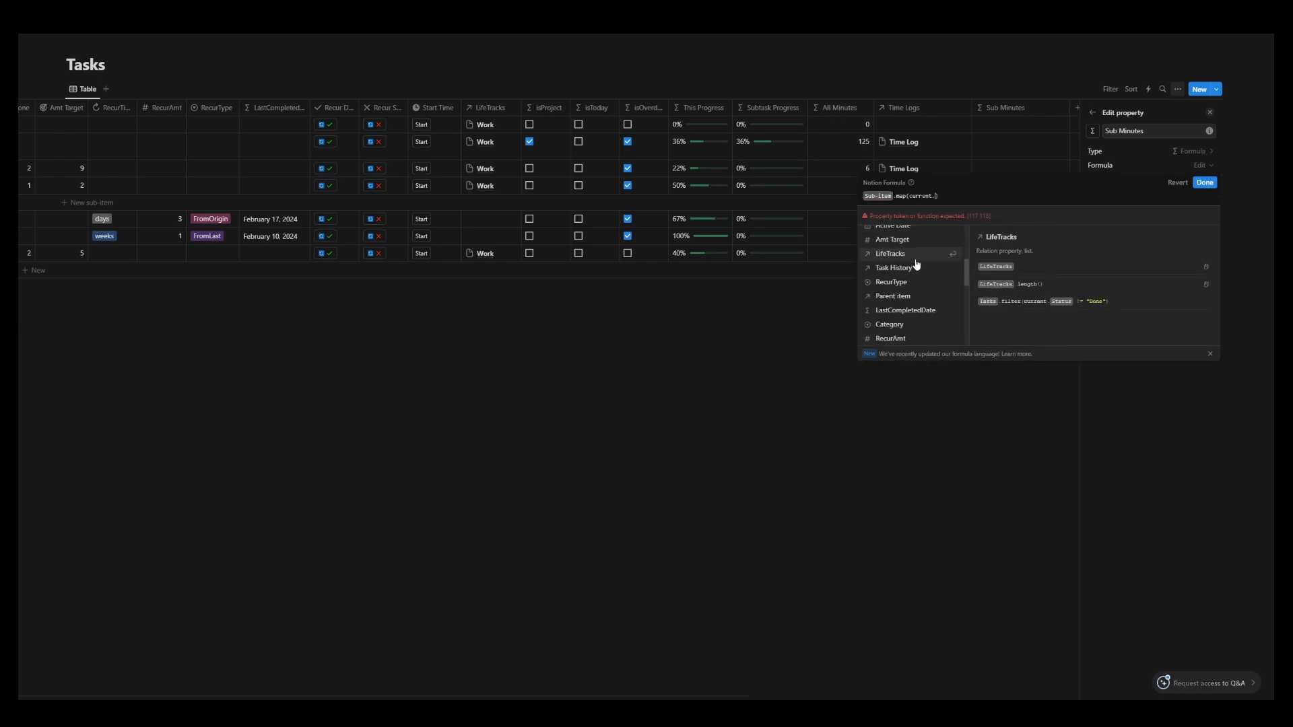
pyautogui.click(906, 283)
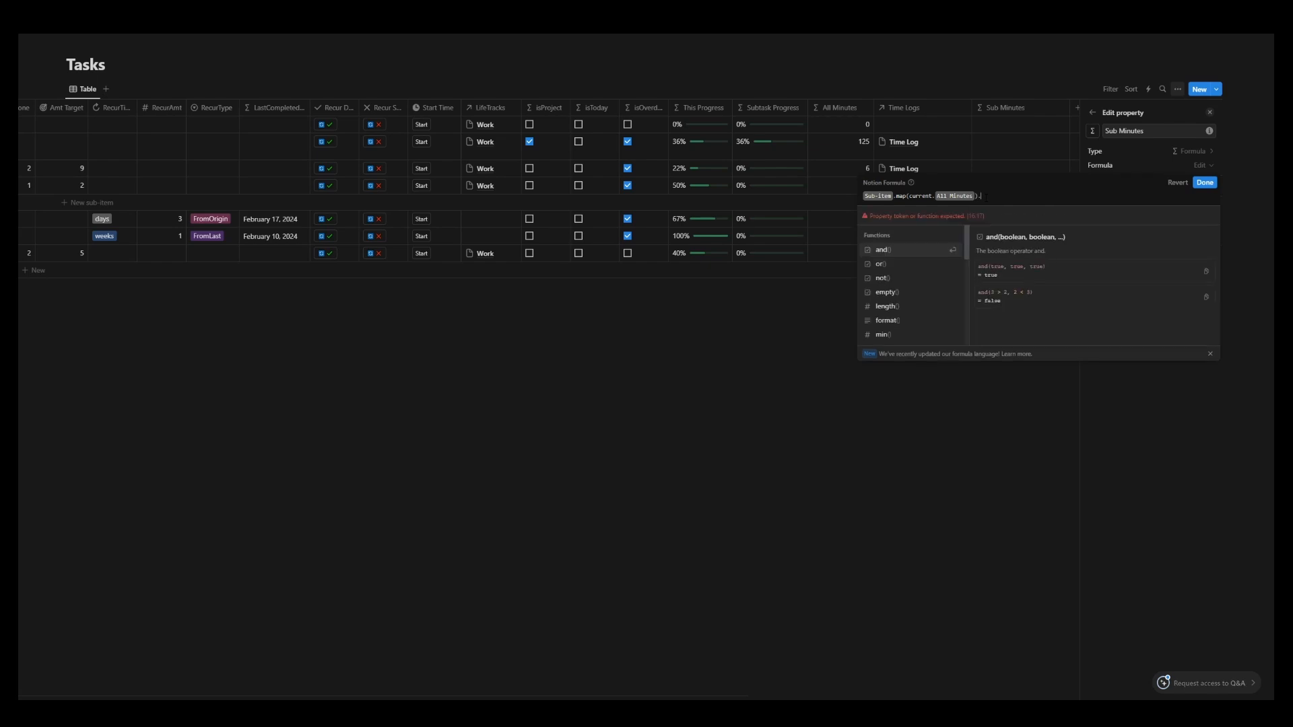
pyautogui.click(1204, 183)
pyautogui.press('Escape')
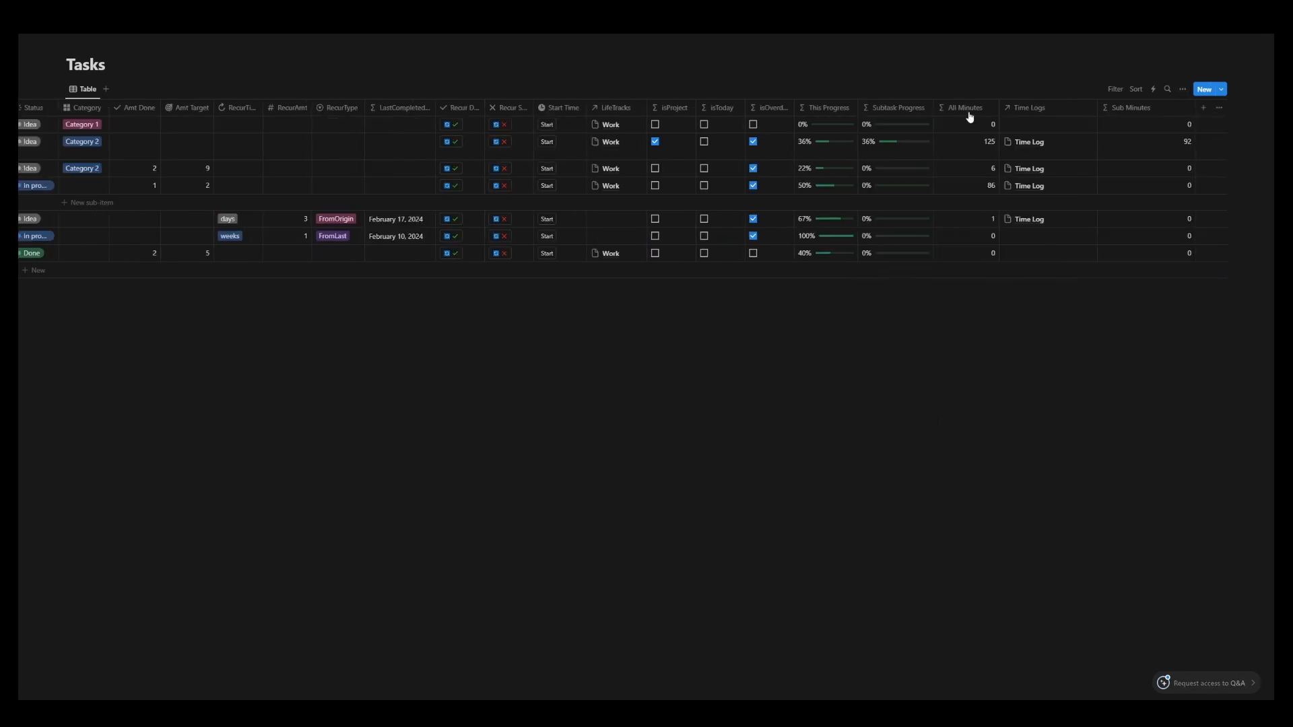
# - In the All Minutes formula, replace subTimeSpent with the Sub Minutes property, remove the extra closing parenthesis and save it
pyautogui.click(968, 111)
pyautogui.click(961, 148)
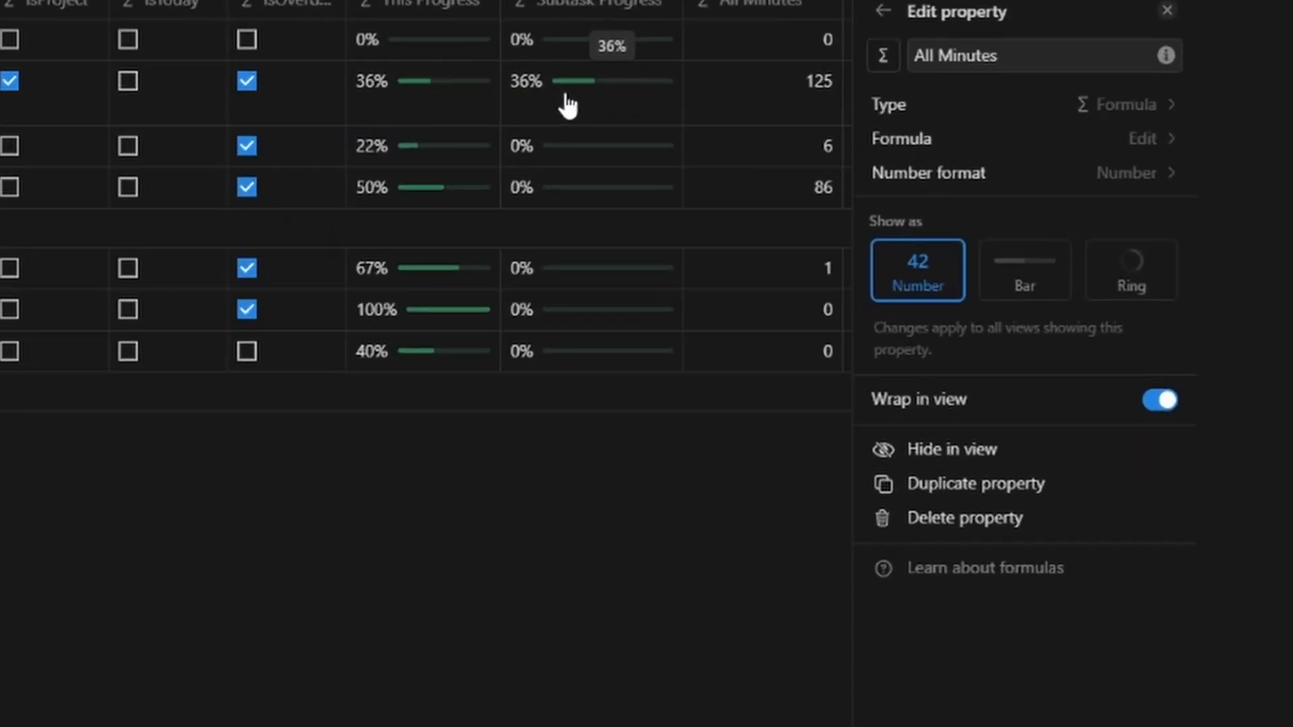
pyautogui.click(1142, 137)
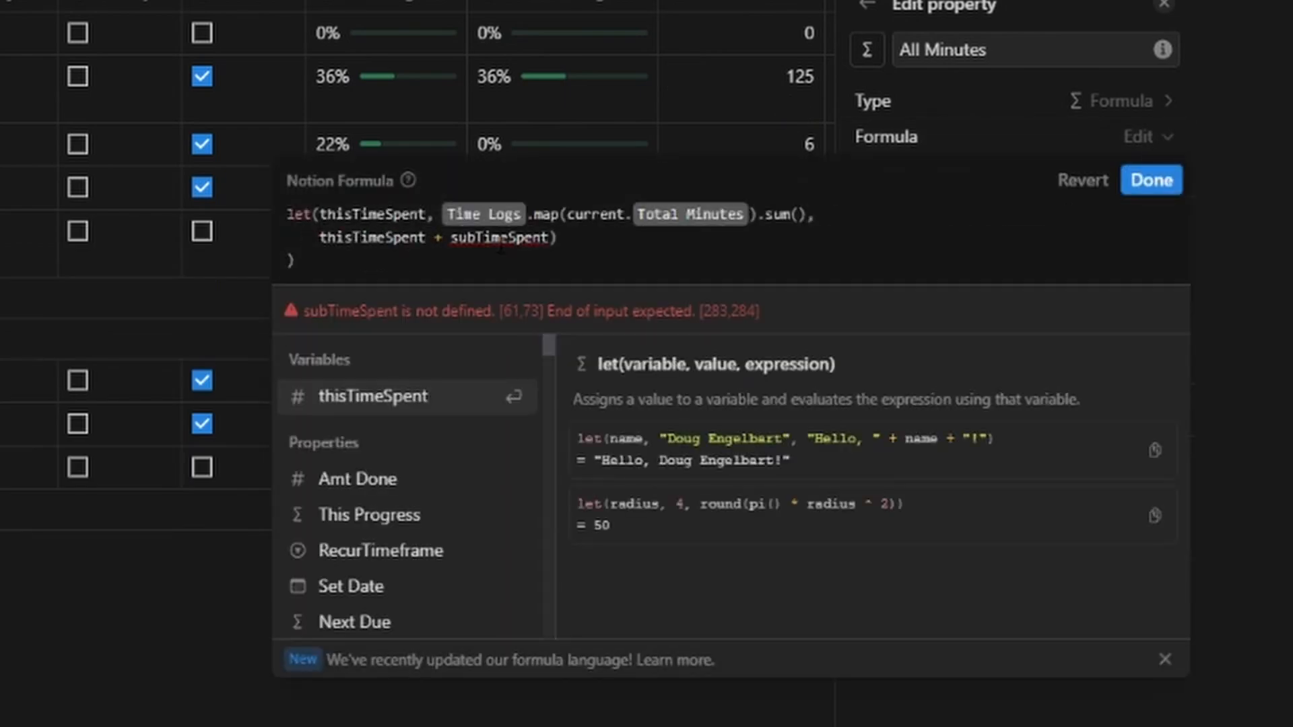
pyautogui.doubleClick(500, 240)
pyautogui.press('BackSpace')
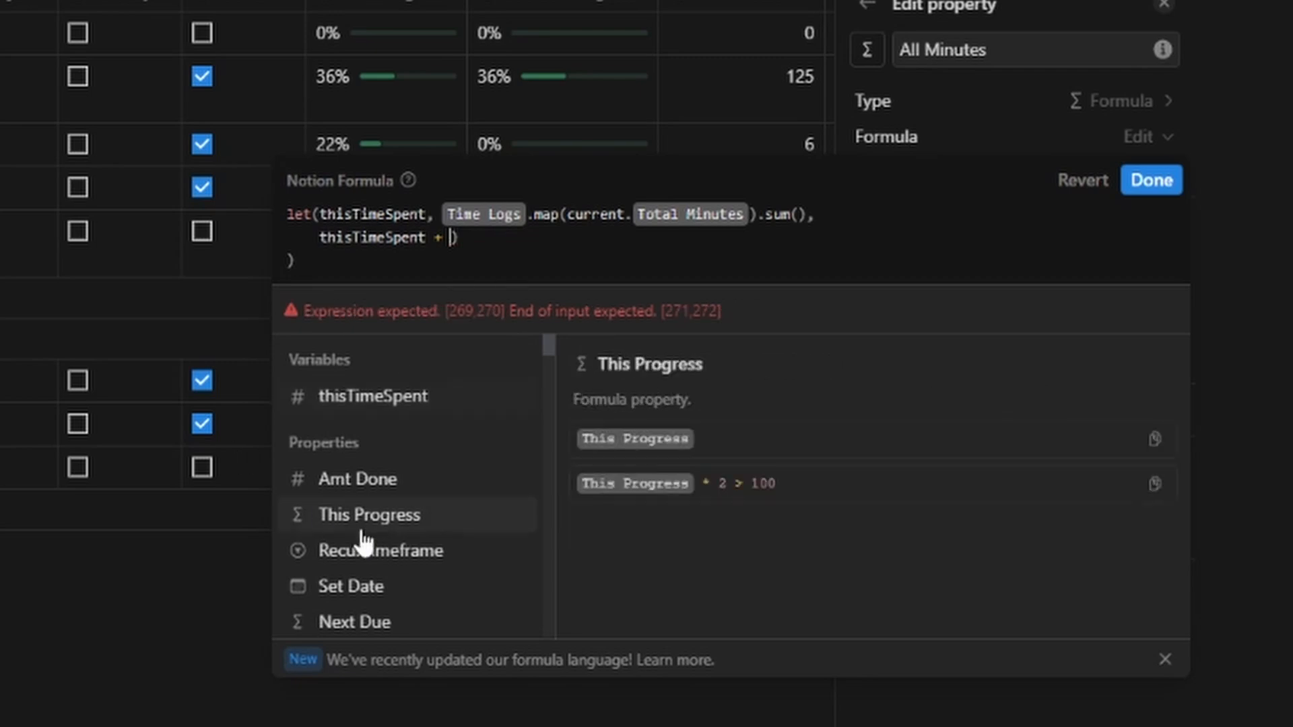
pyautogui.scroll(-8, 437, 505)
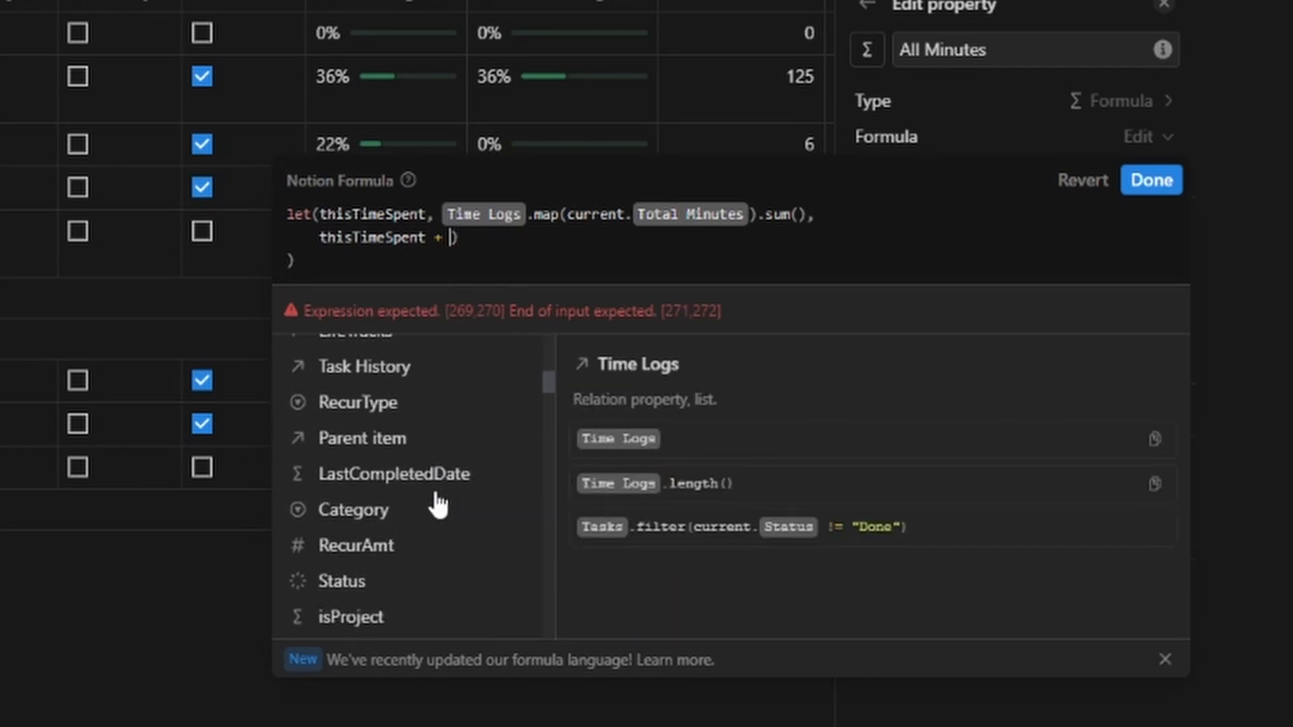
pyautogui.scroll(-5, 436, 501)
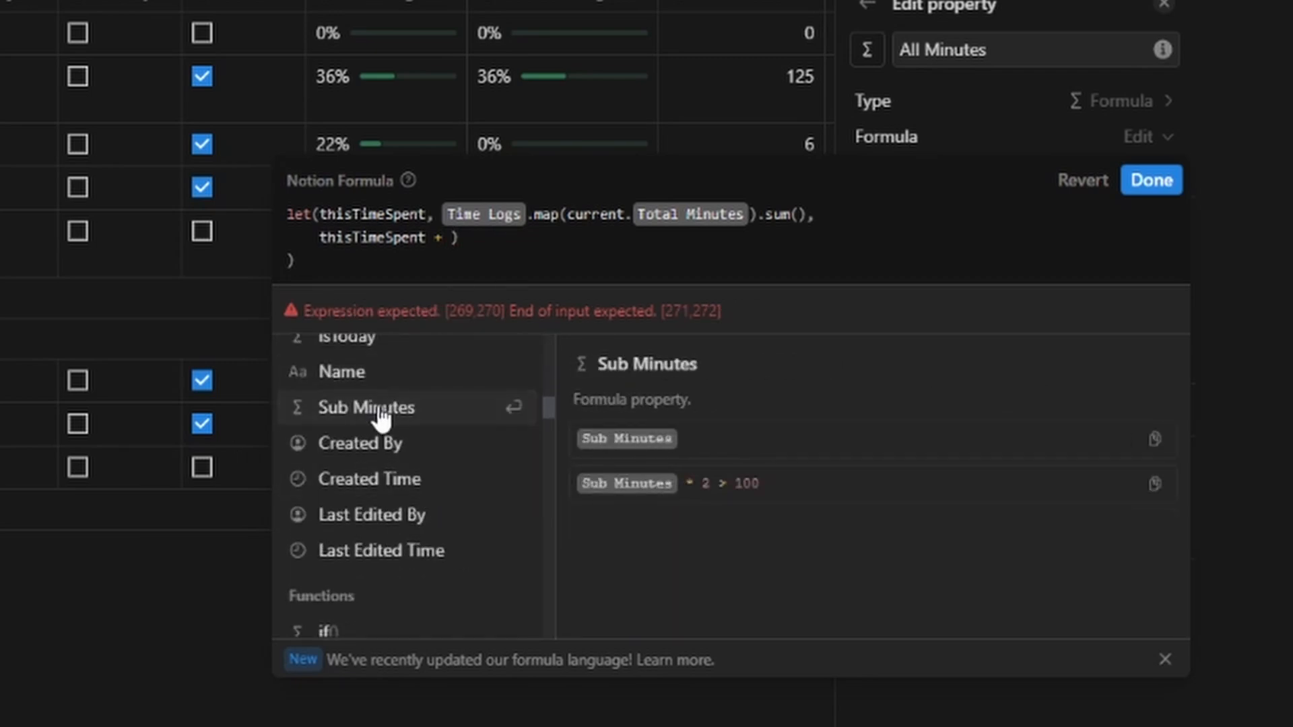
pyautogui.click(380, 413)
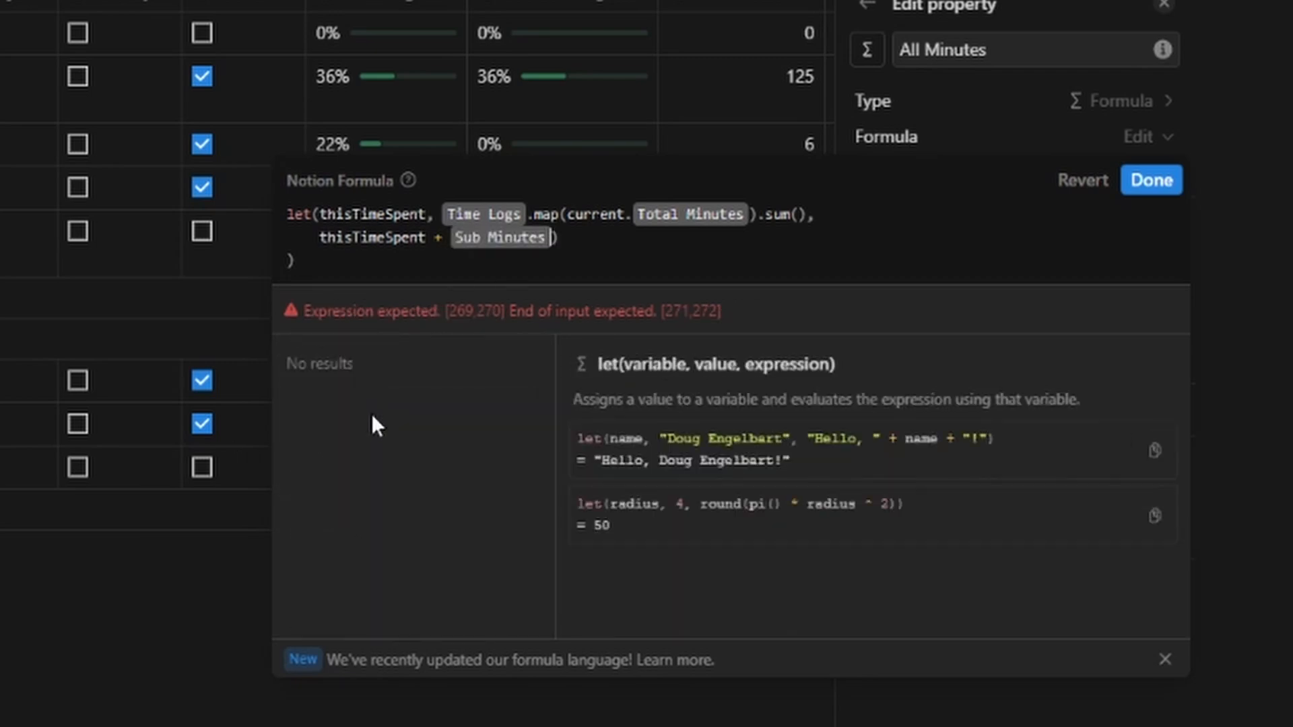
pyautogui.click(1148, 182)
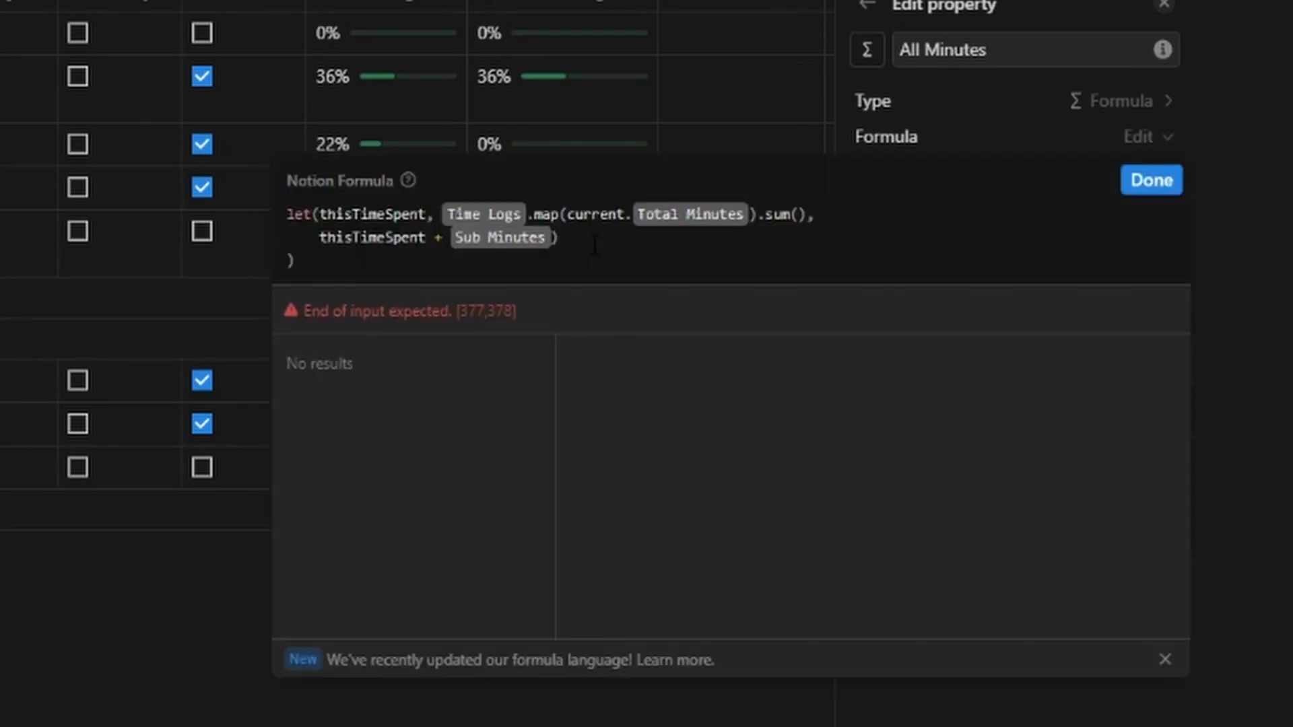
pyautogui.press('BackSpace')
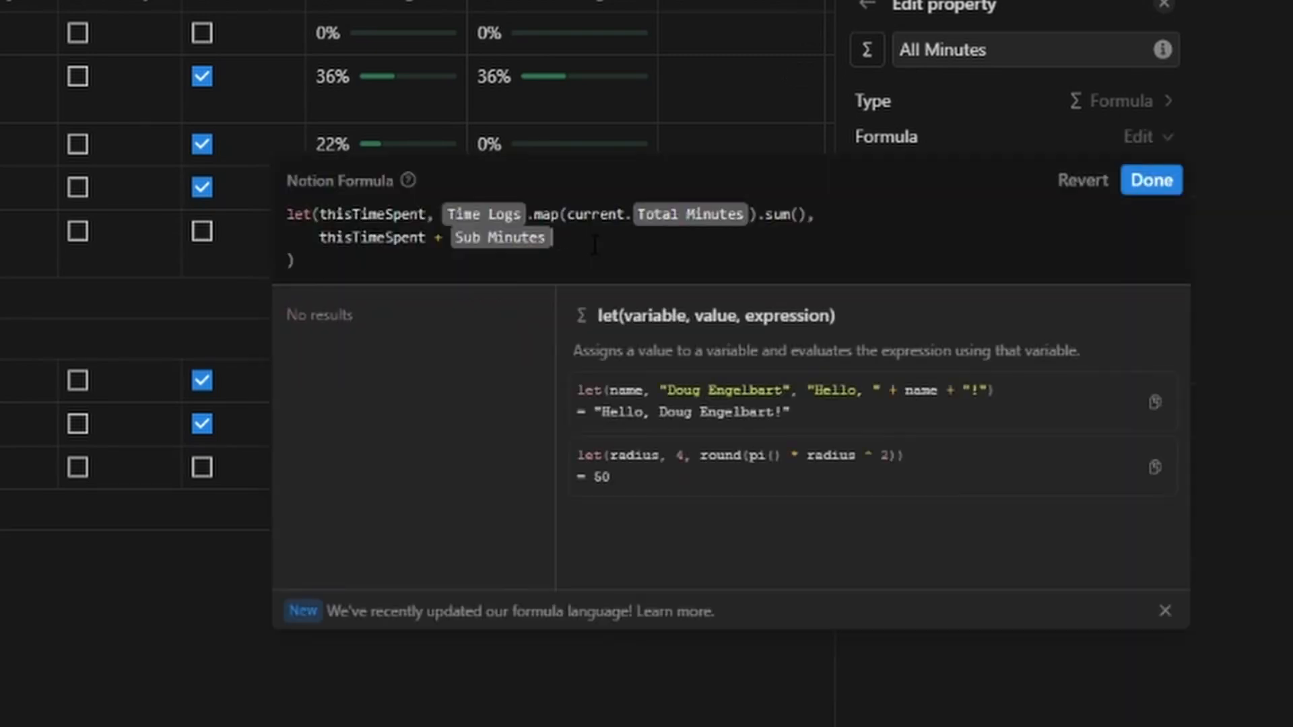
pyautogui.click(1166, 182)
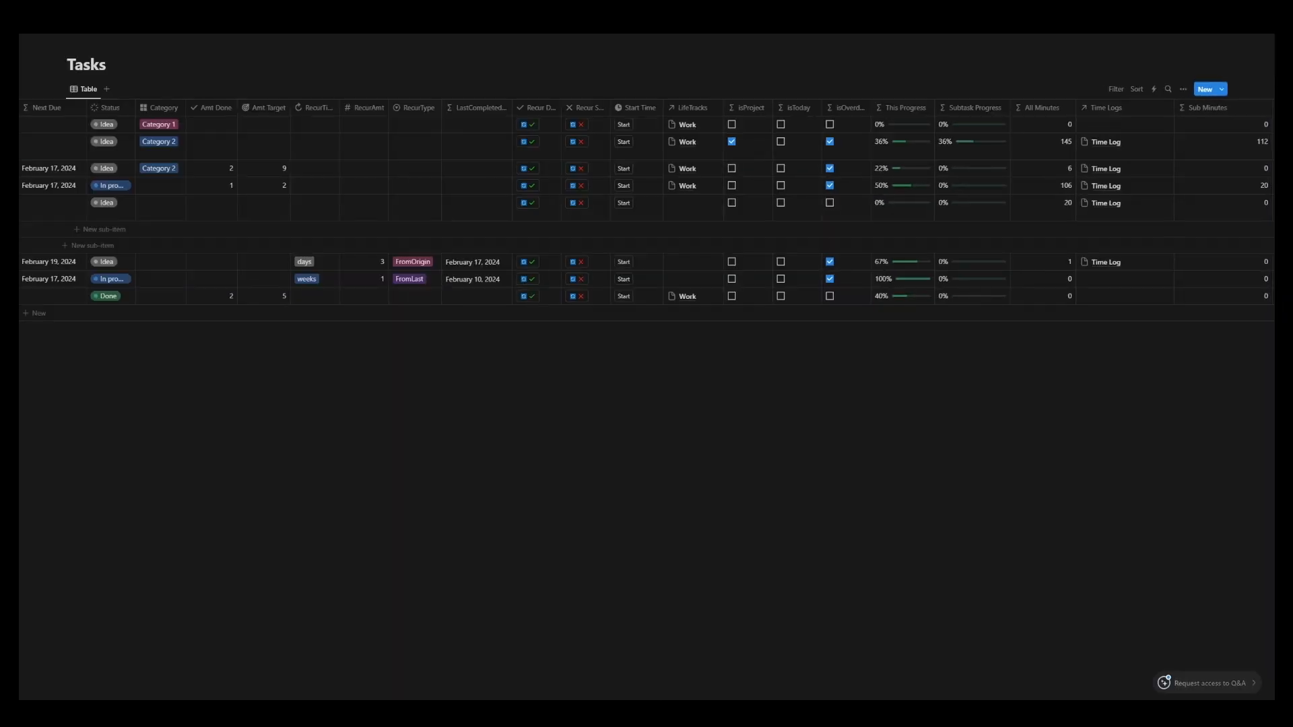
# - Try to add a LifeTracks formula property named Time Spent Display
pyautogui.hscroll(3, 646, 209)
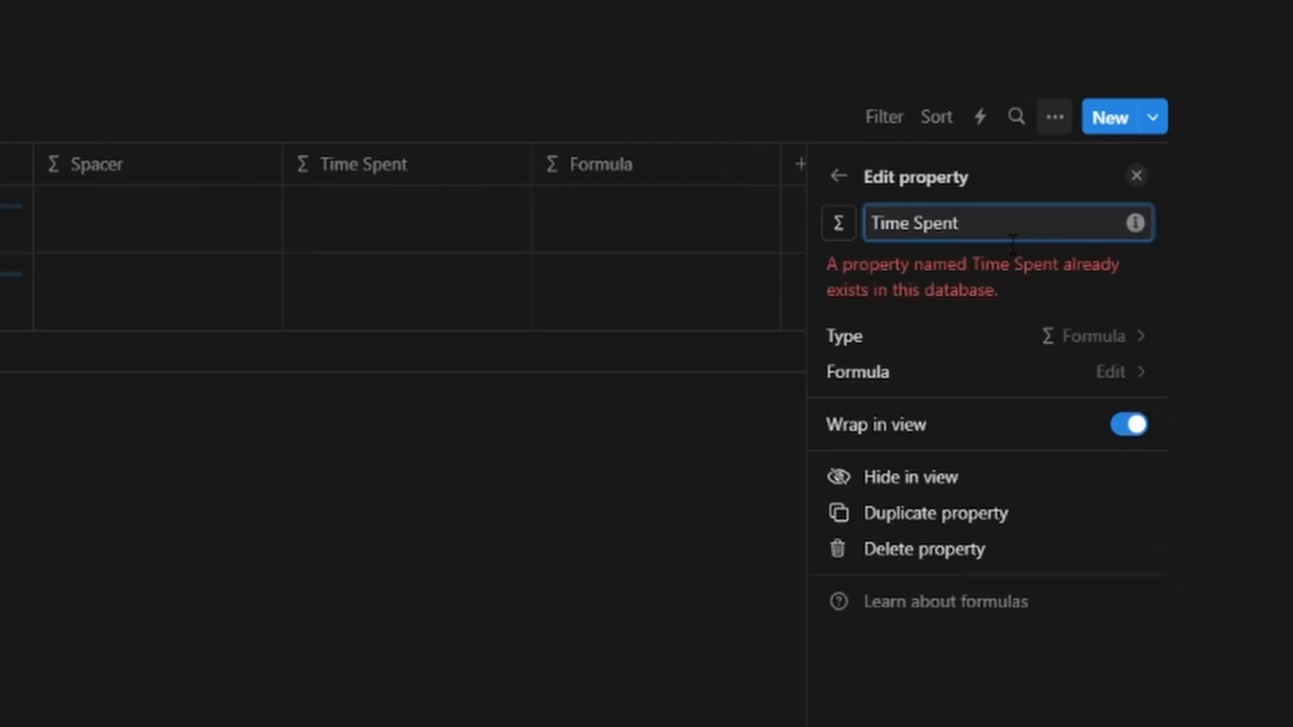
pyautogui.write('Display')
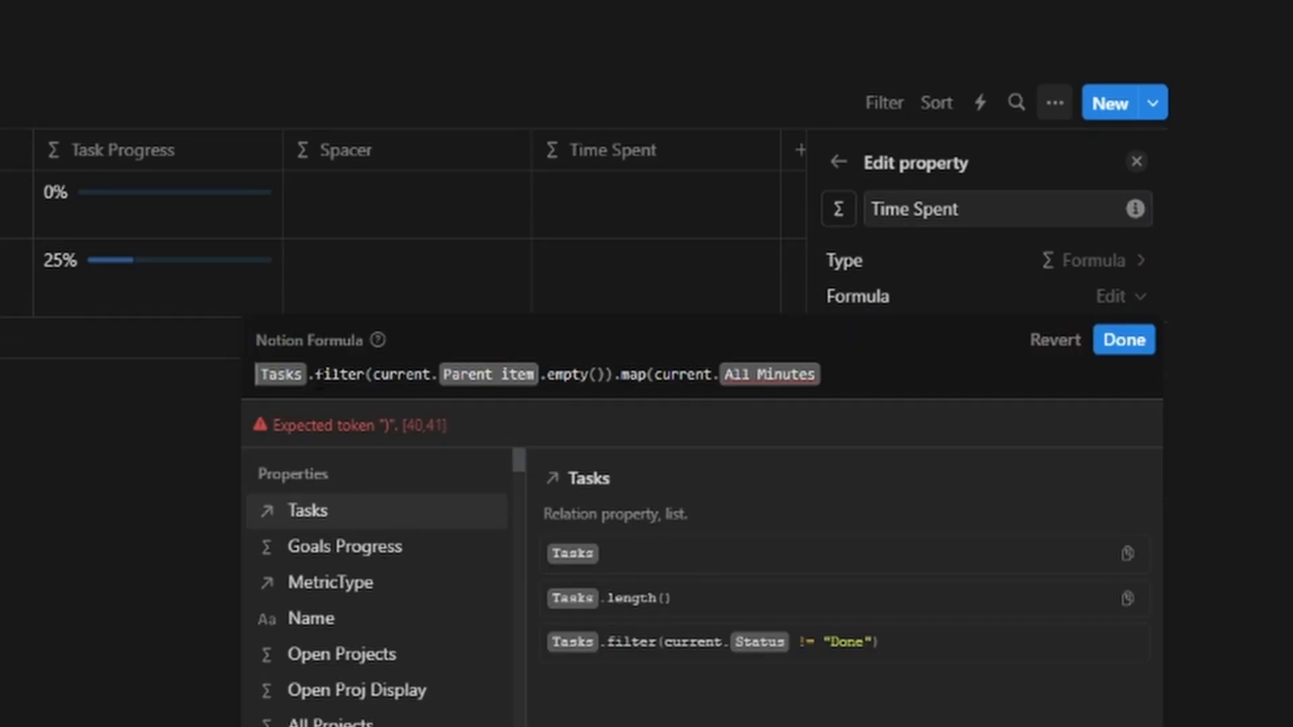
# - Wrap the Time Spent task sum in let(totalMinutes, …, closing it with .sum(), and add let (hoursOnly, floor(totalMinutes / 60),
pyautogui.write('let(')
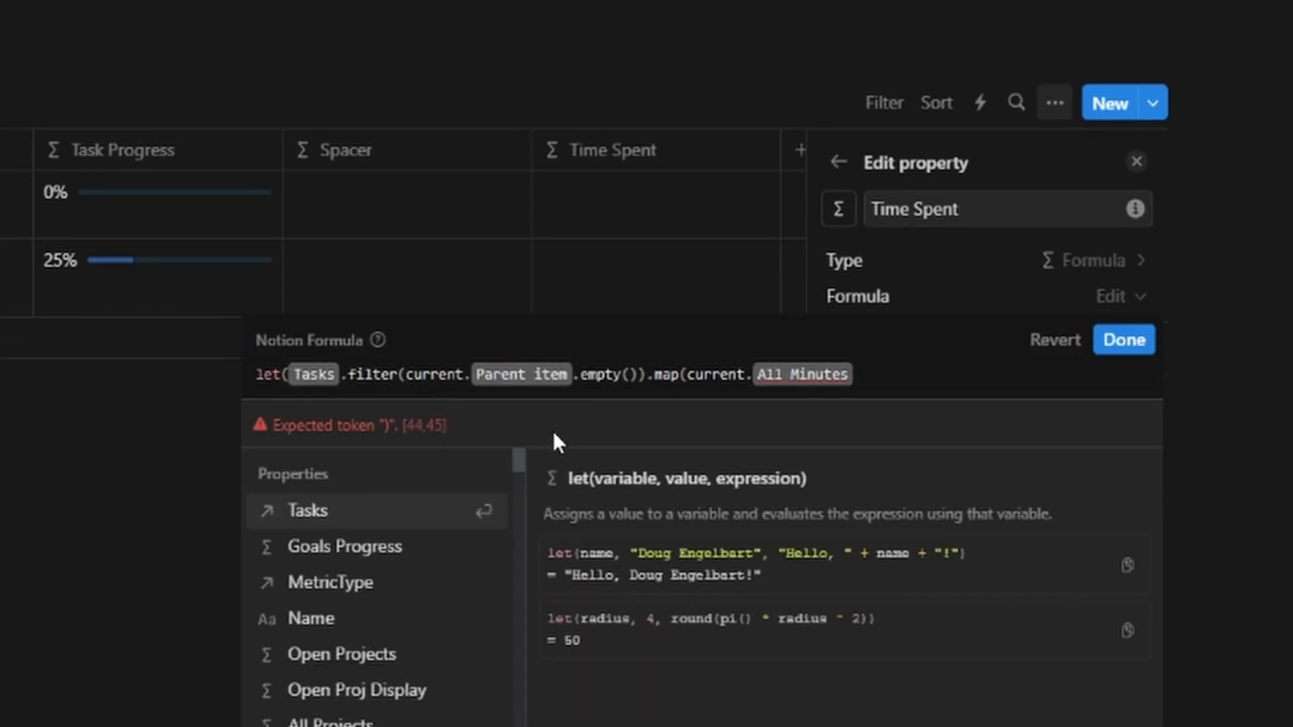
pyautogui.write(' totalMi')
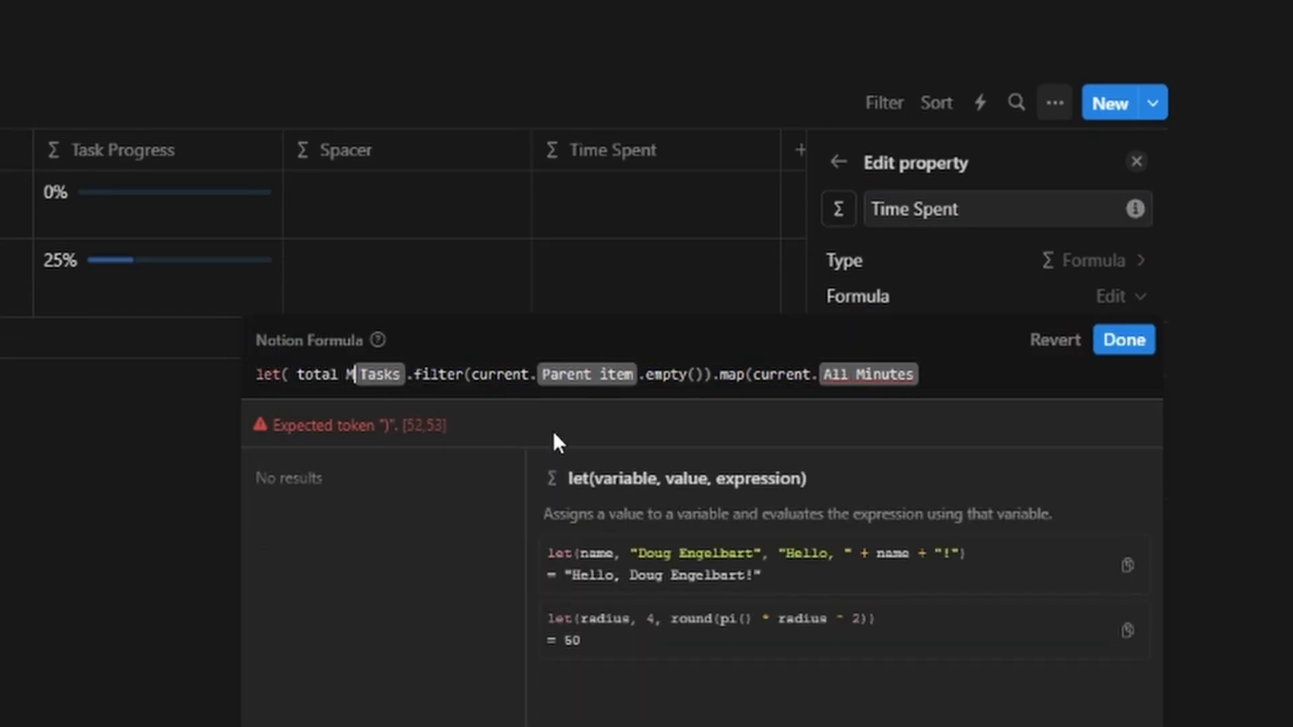
pyautogui.write('nutes,')
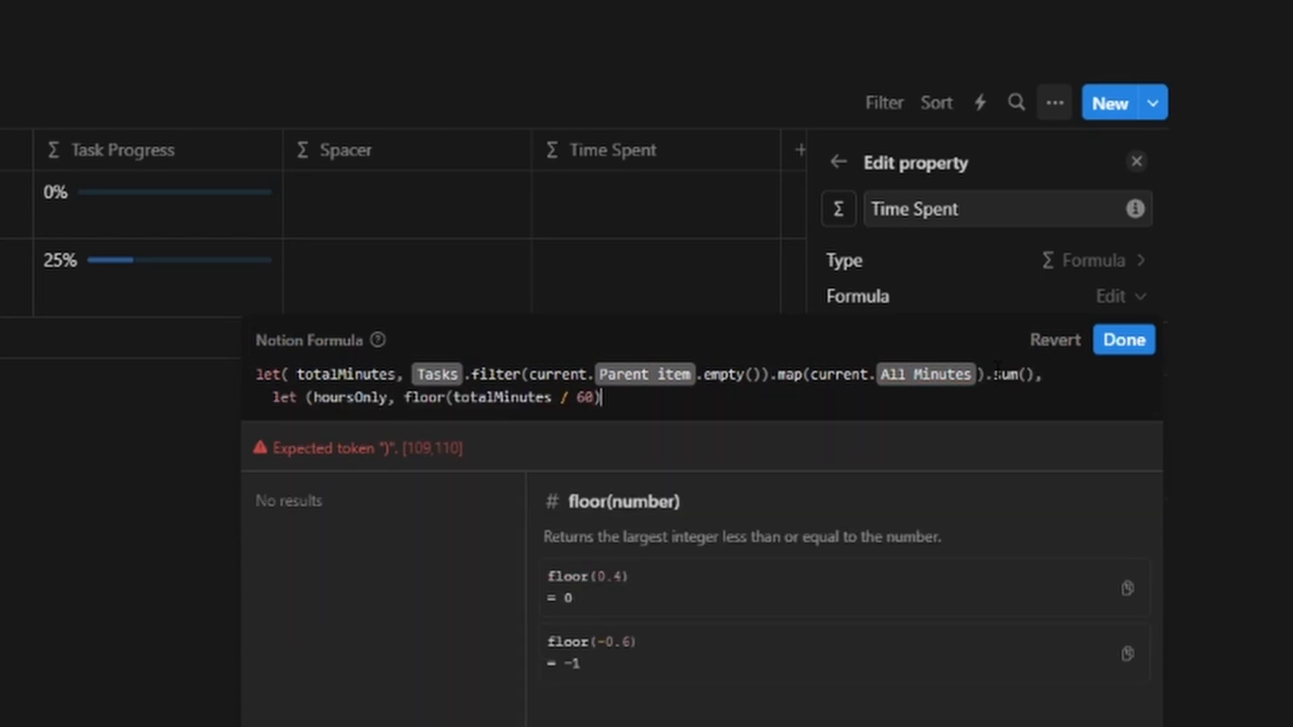
pyautogui.write(',')
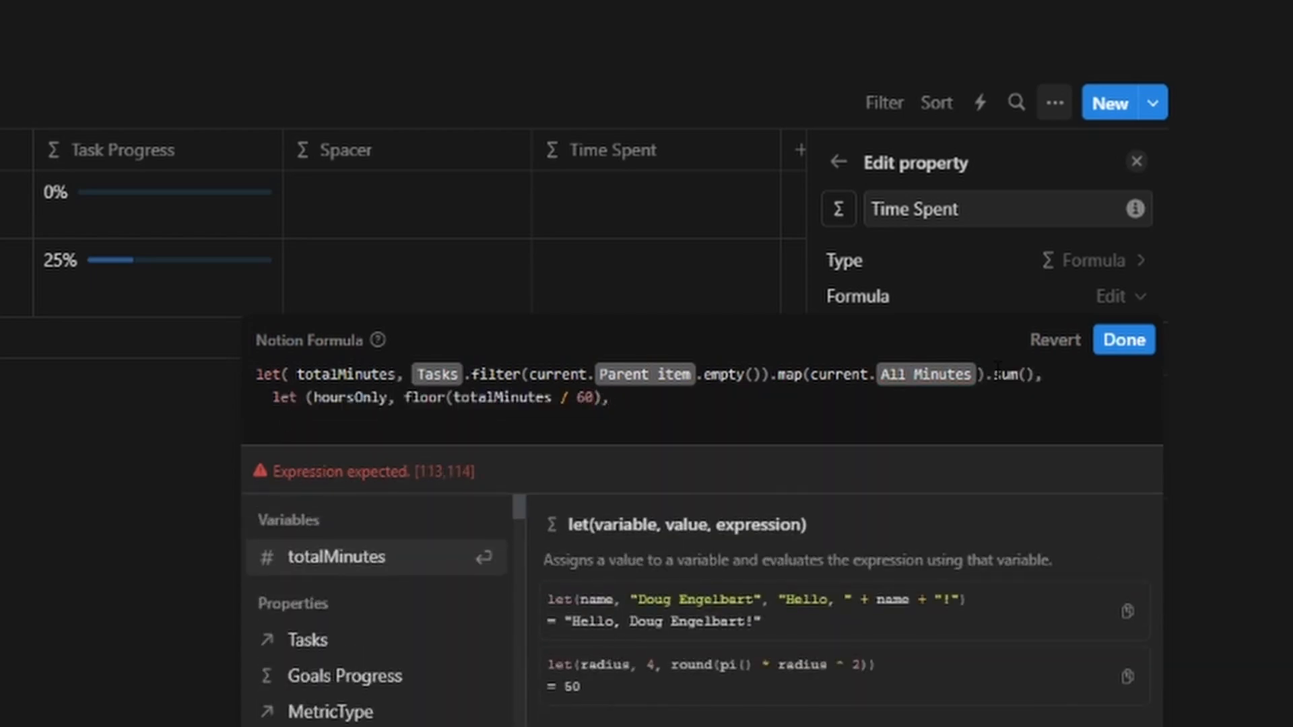
# - Finish the Time Spent formula with hoursOnly + "h " + ((totalMinutes / 60) - hoursOnly) * 60 + "m")) and save it
pyautogui.write('hoursOnly + "h " + (')
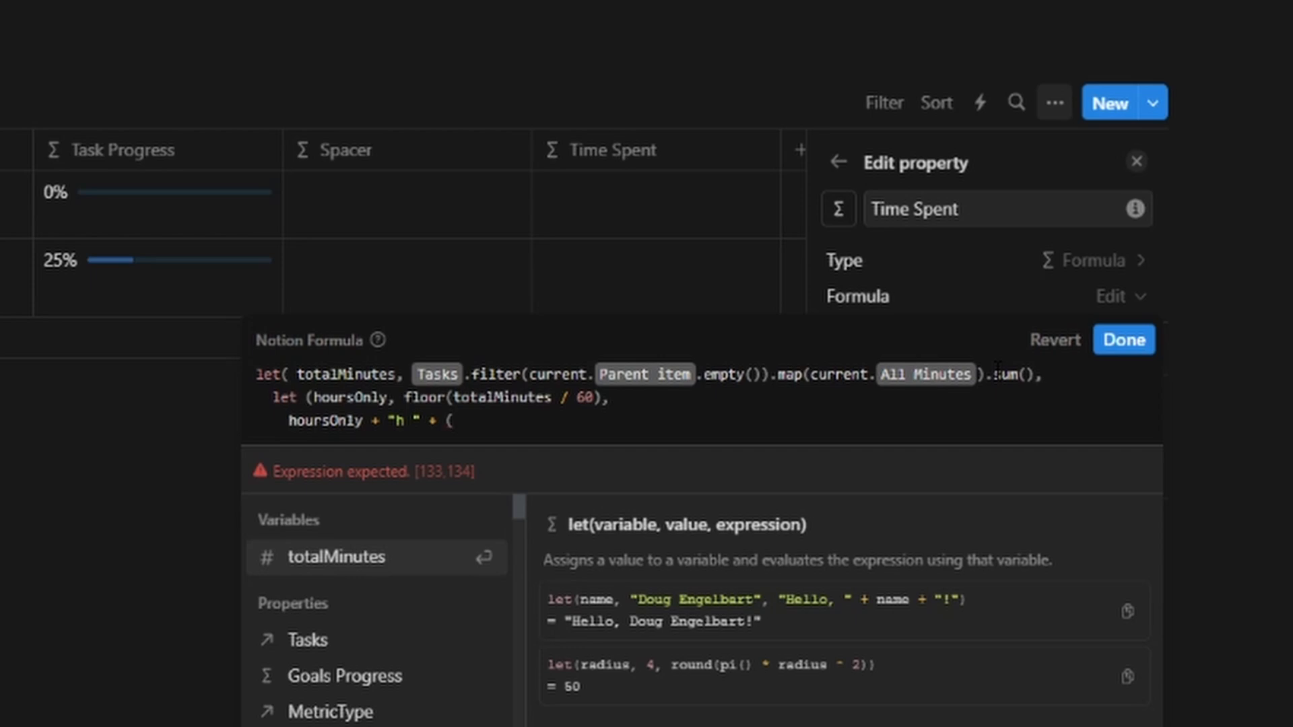
pyautogui.write('(totalMinutes /')
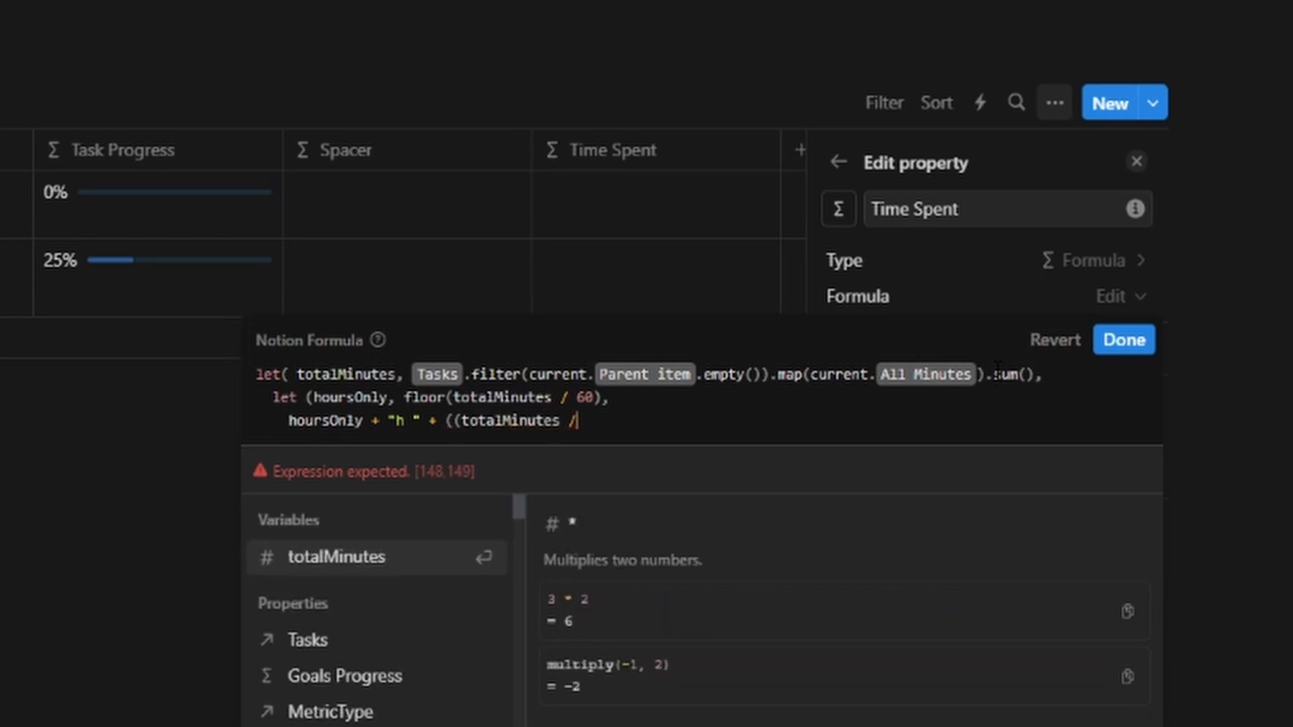
pyautogui.write(' 60) - ')
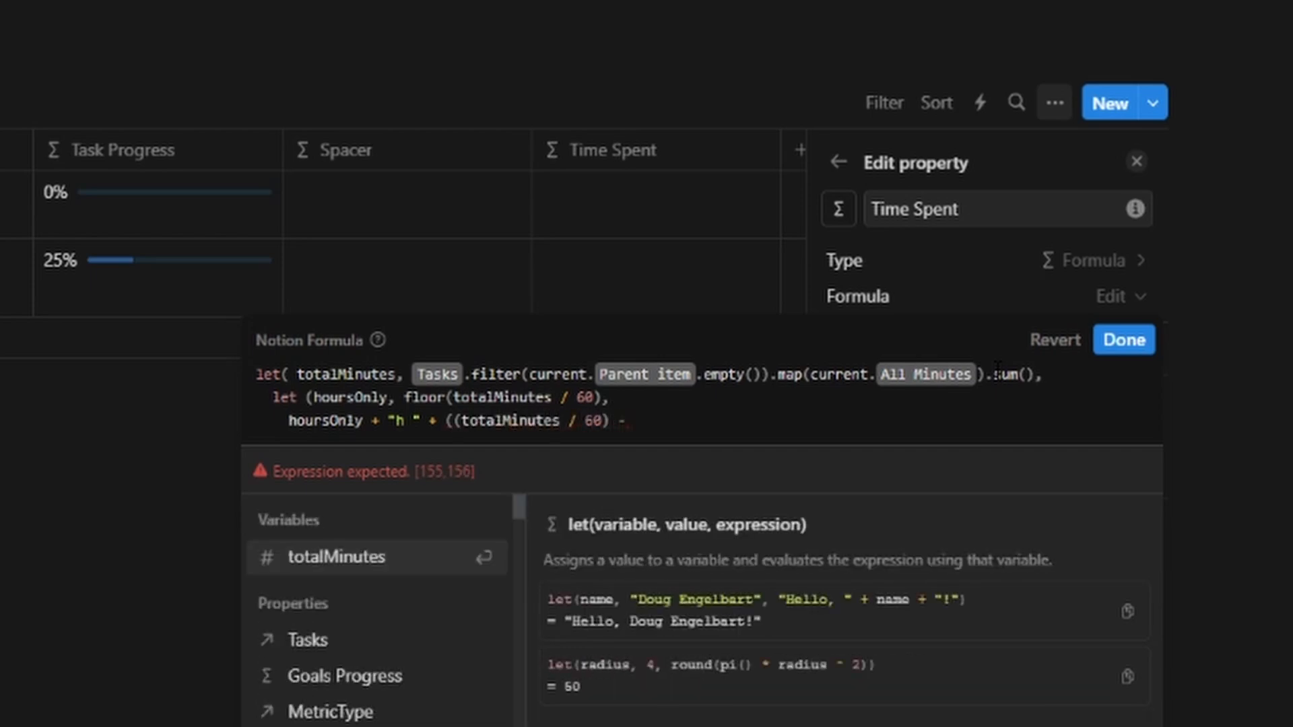
pyautogui.write('hoursOnly)')
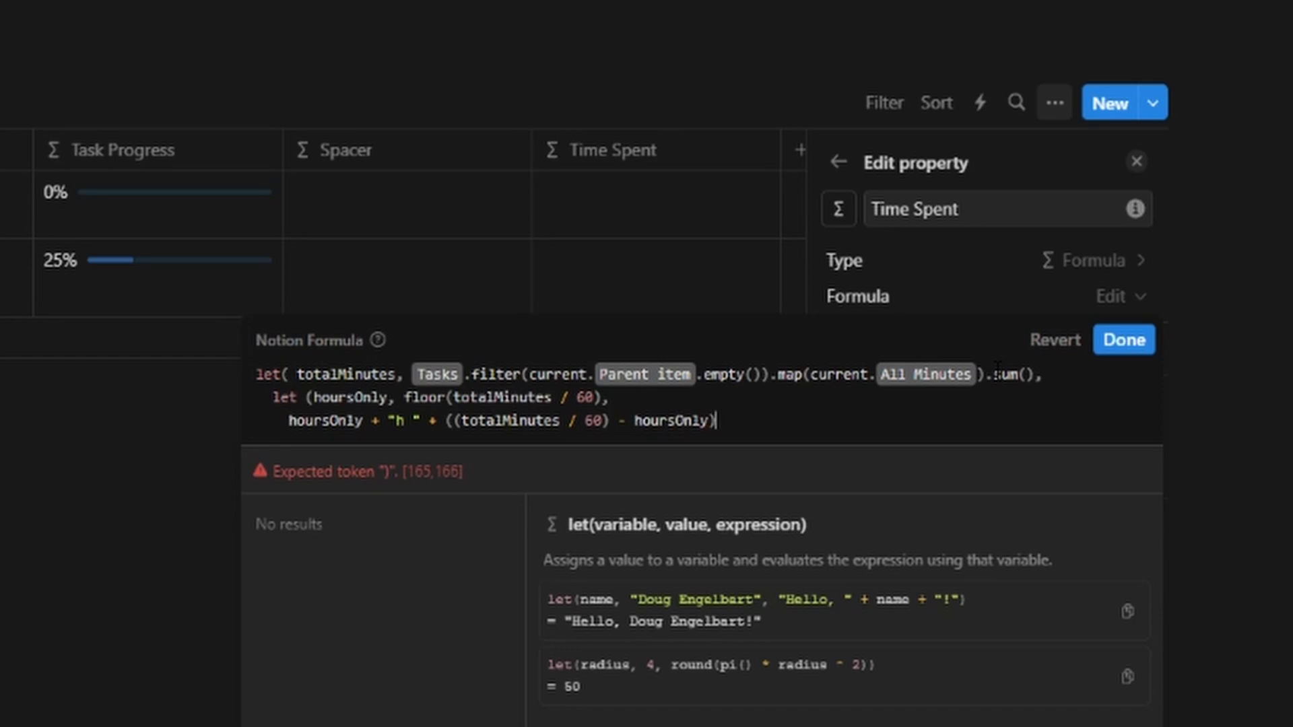
pyautogui.write(' * 60')
pyautogui.write(' + "')
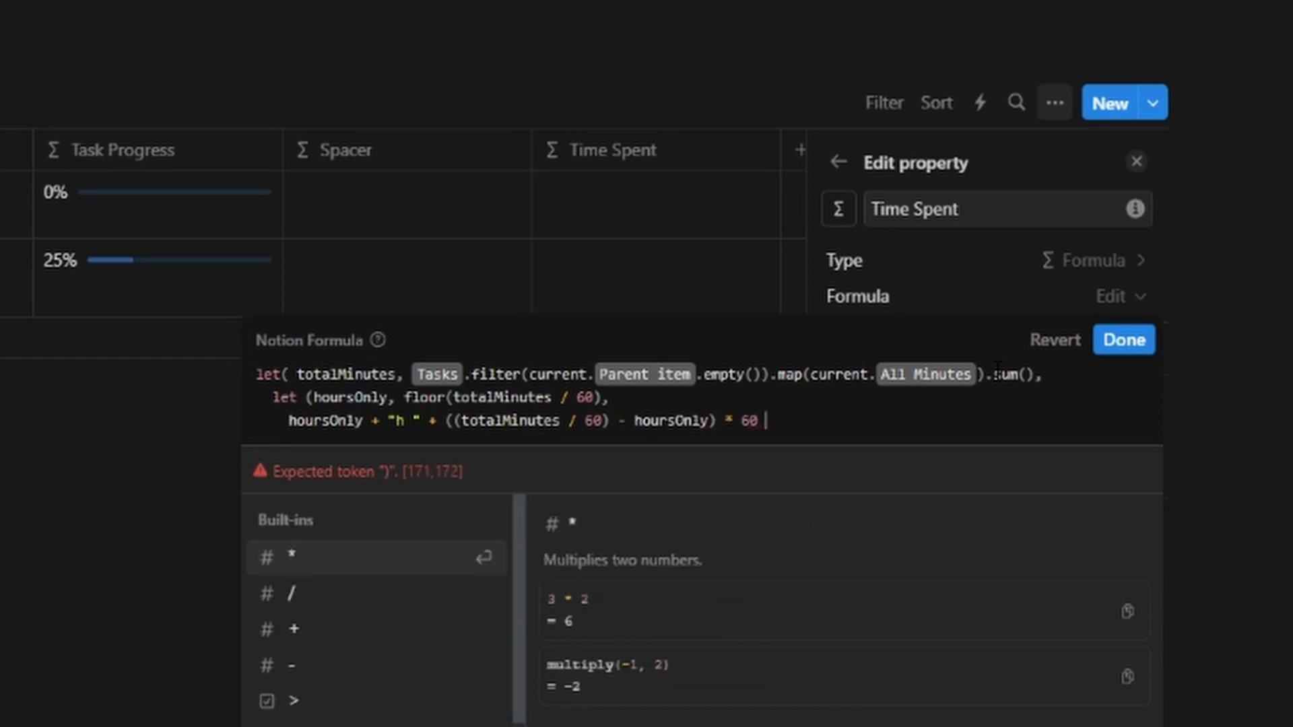
pyautogui.write('m"')
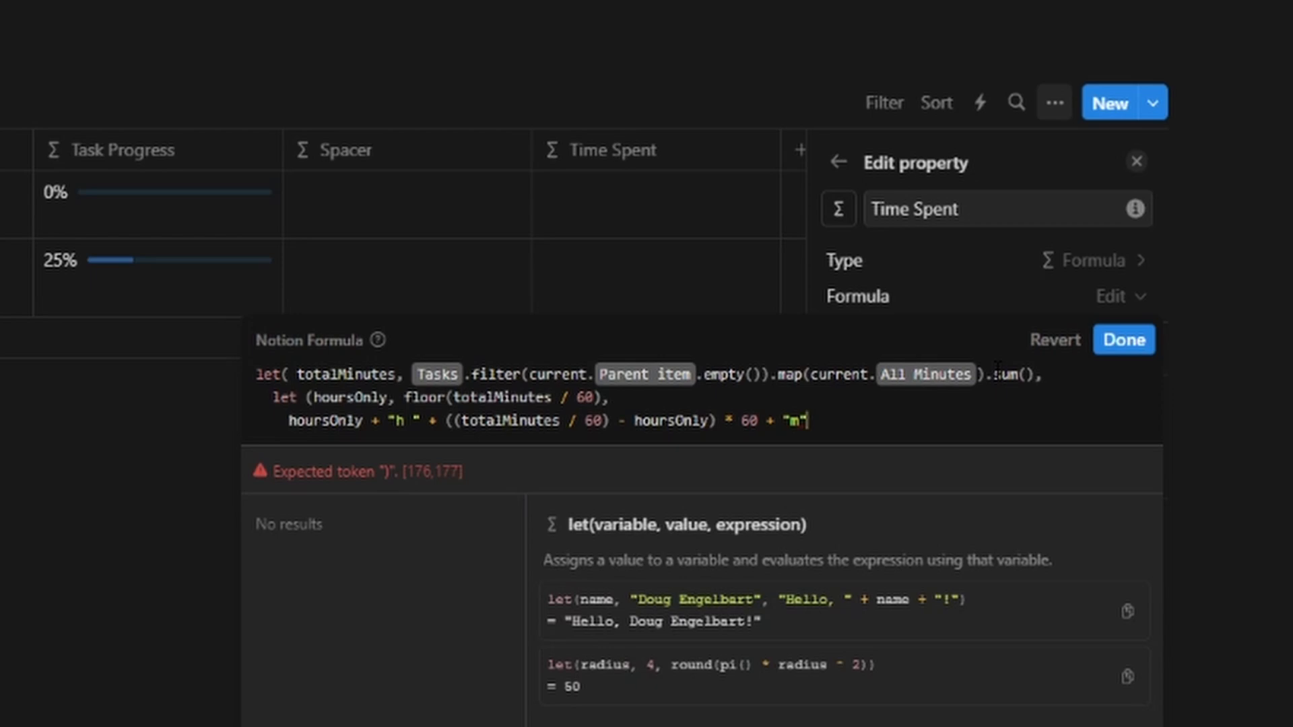
pyautogui.click(447, 423)
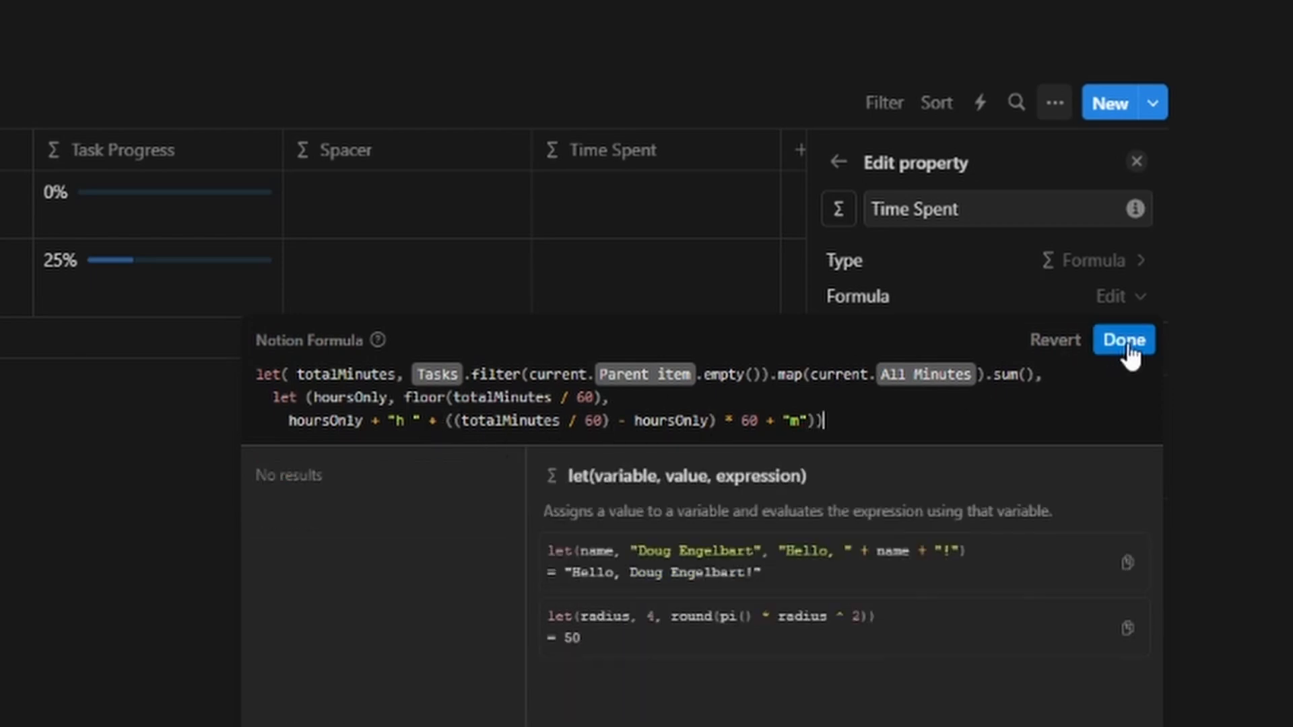
pyautogui.click(1129, 345)
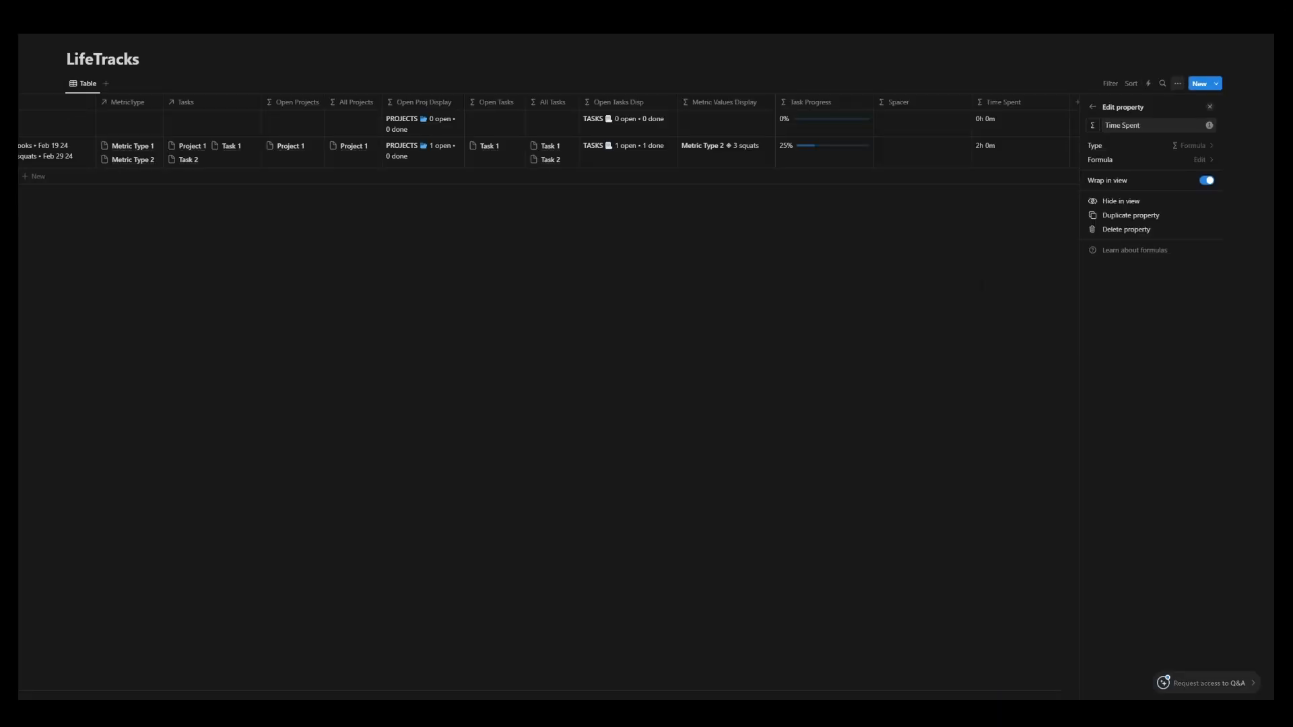
# - Insert a gallery database view below the Dashboard's LifeTracks cards, using MetricGoal as its data source
pyautogui.click(157, 24)
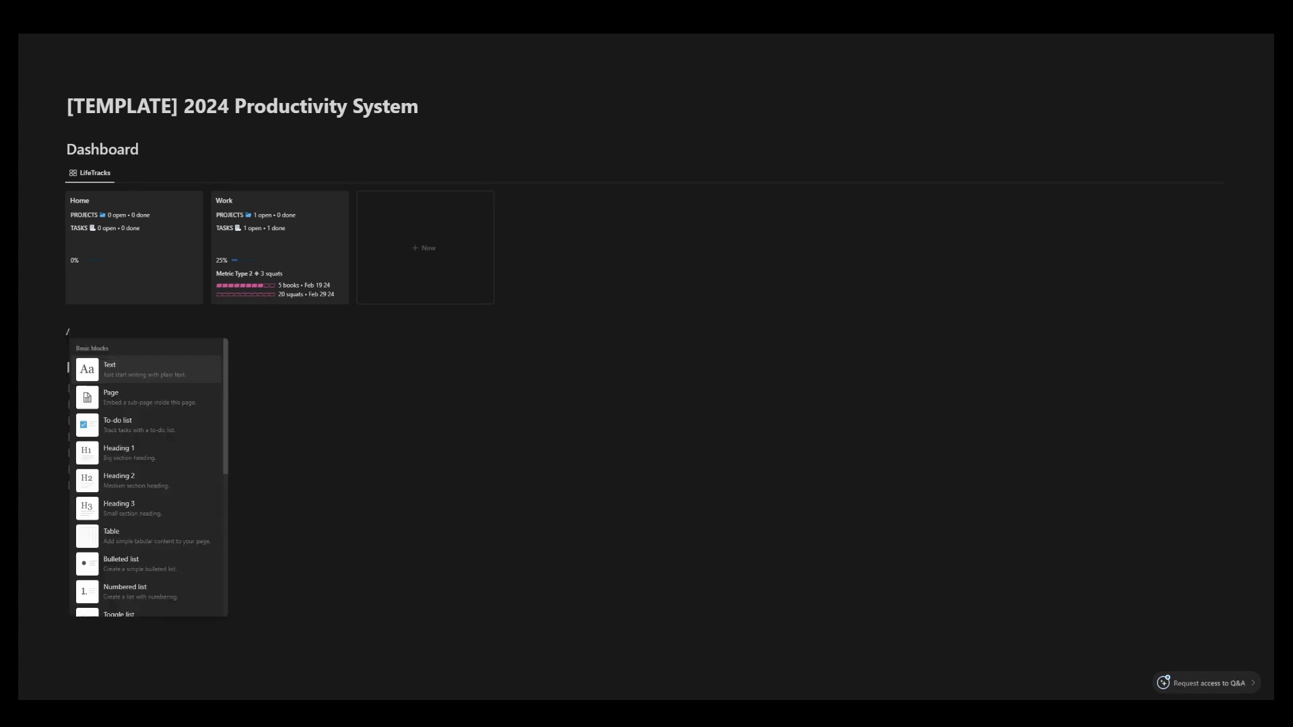
pyautogui.write('data')
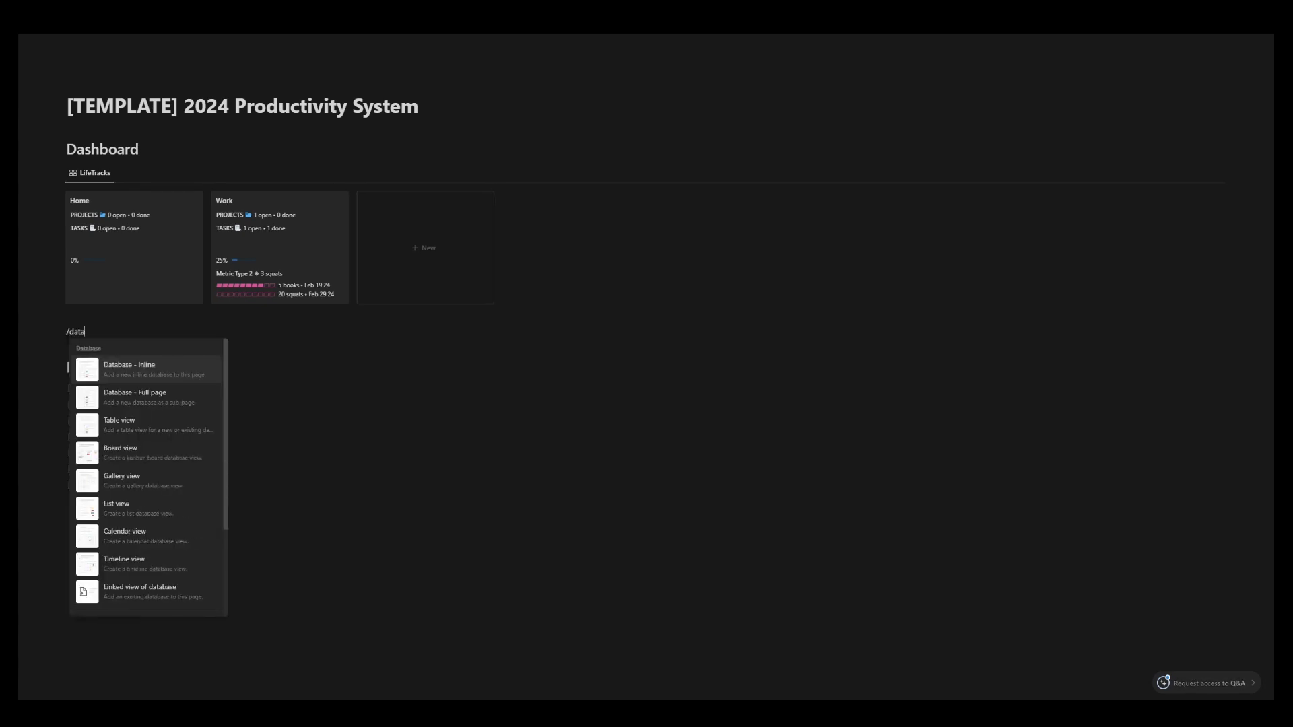
pyautogui.click(142, 482)
pyautogui.write('metri')
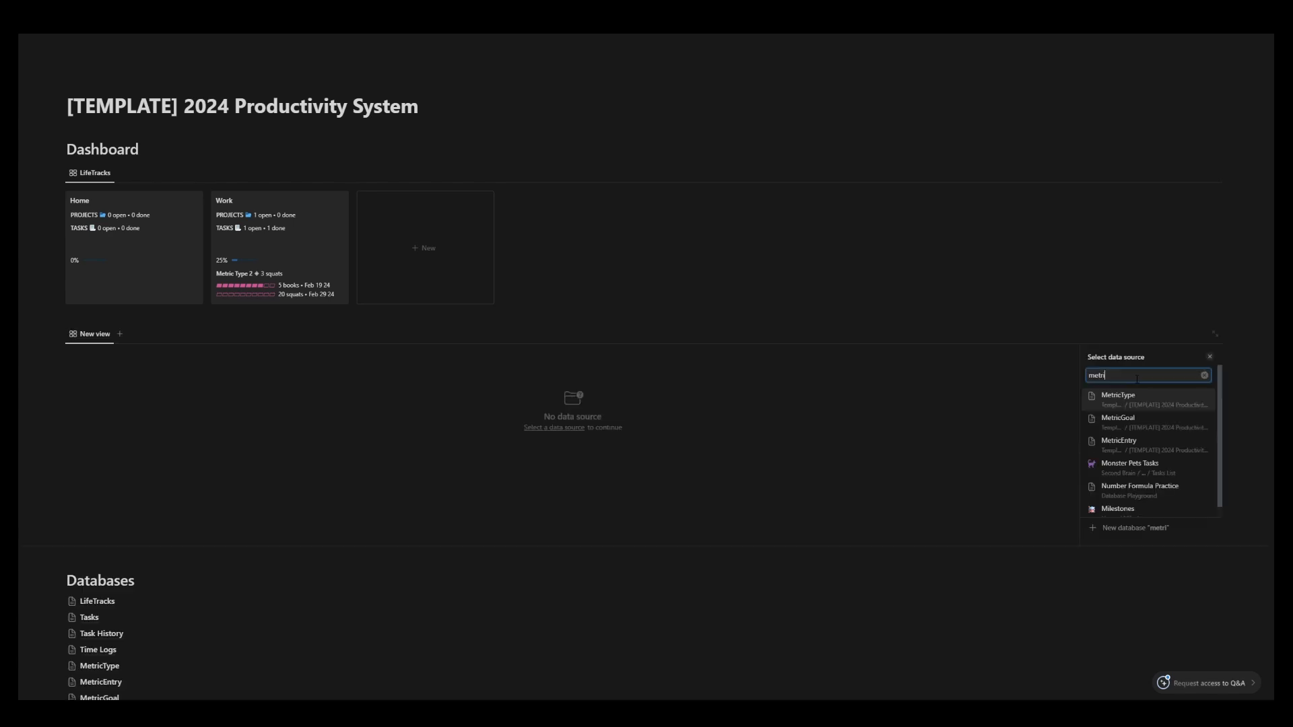
pyautogui.click(1131, 424)
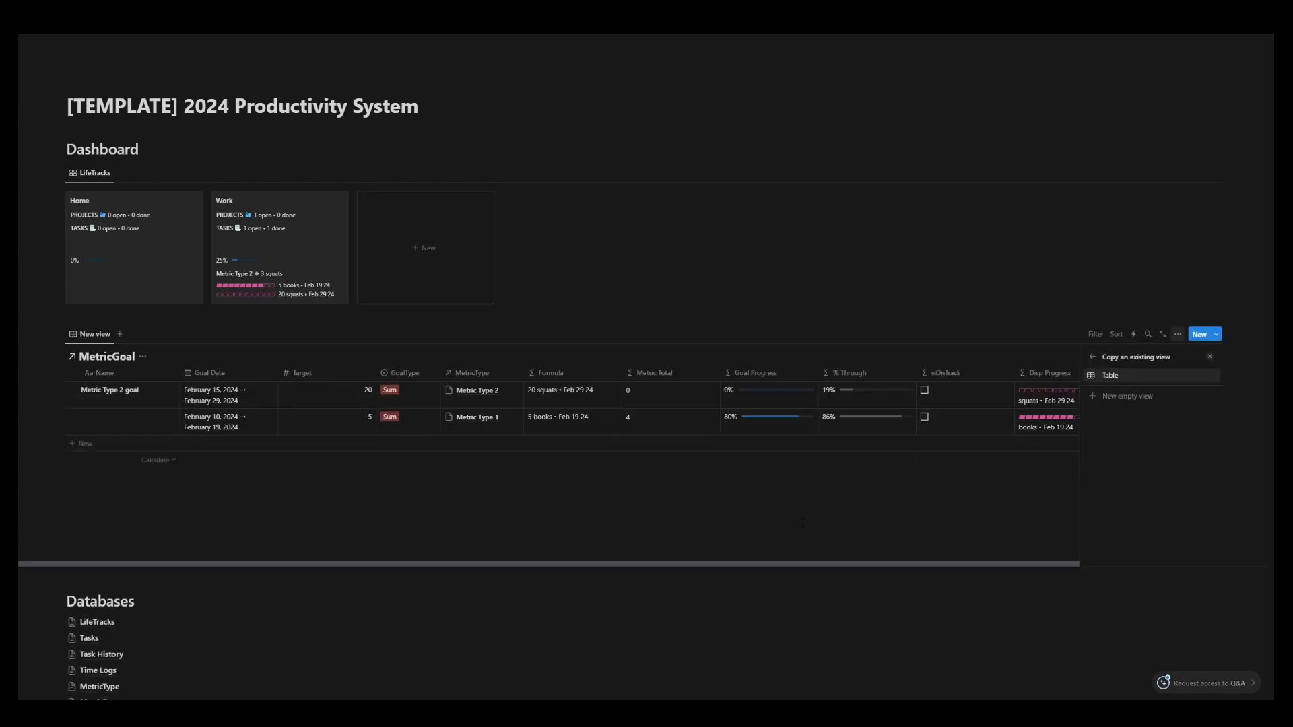
# - Make the MetricGoal view a new empty gallery named Goals, show Goal Date on its cards and wrap all properties
pyautogui.click(1132, 397)
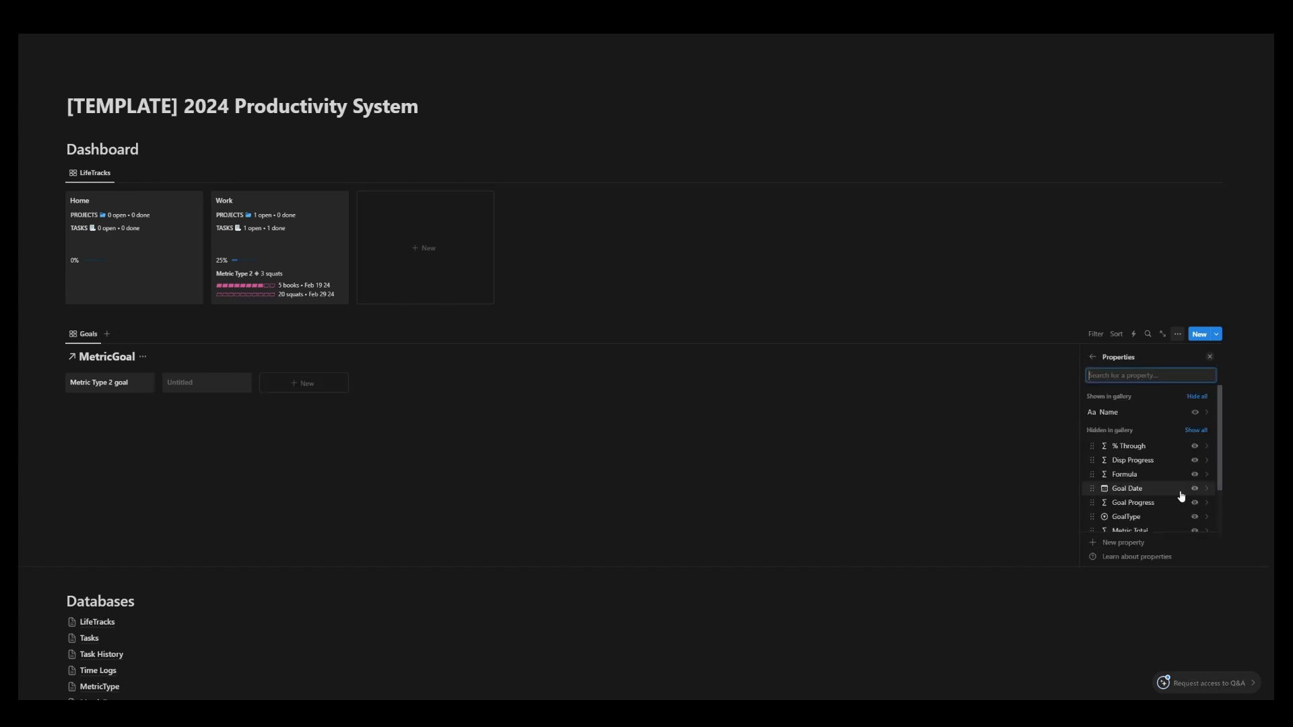
pyautogui.click(1194, 503)
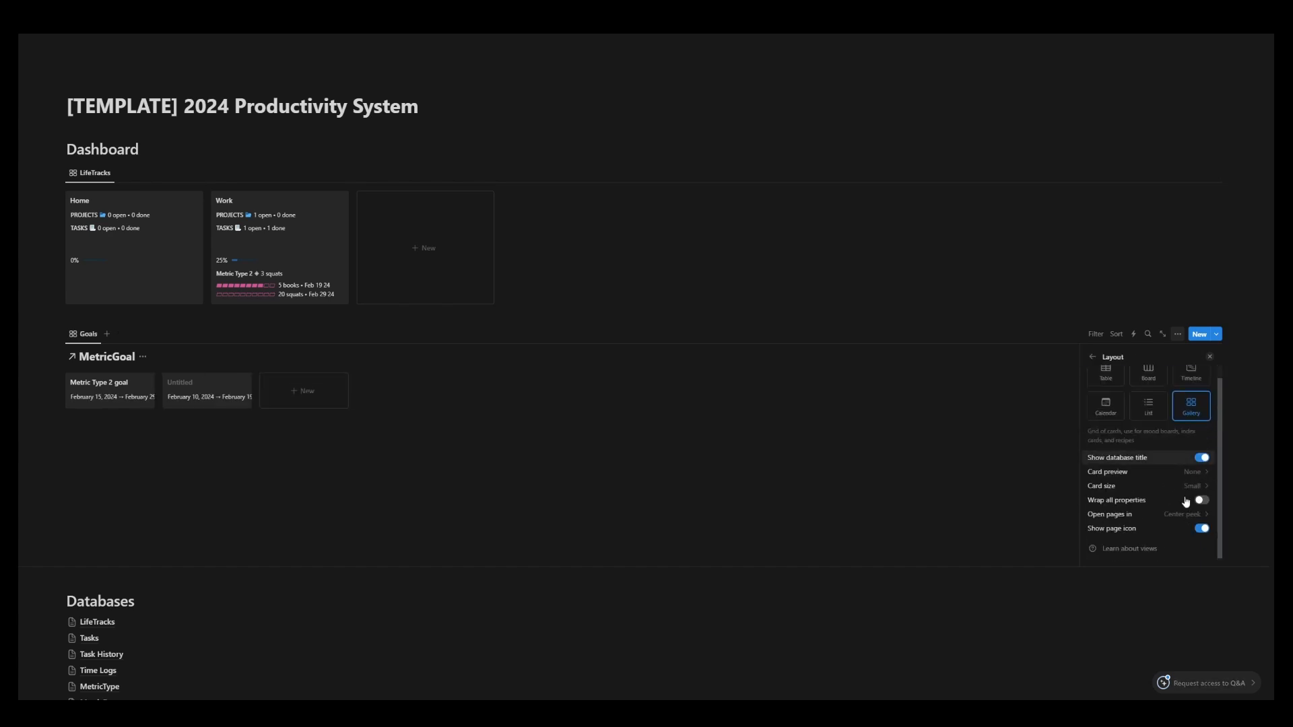
pyautogui.click(1195, 502)
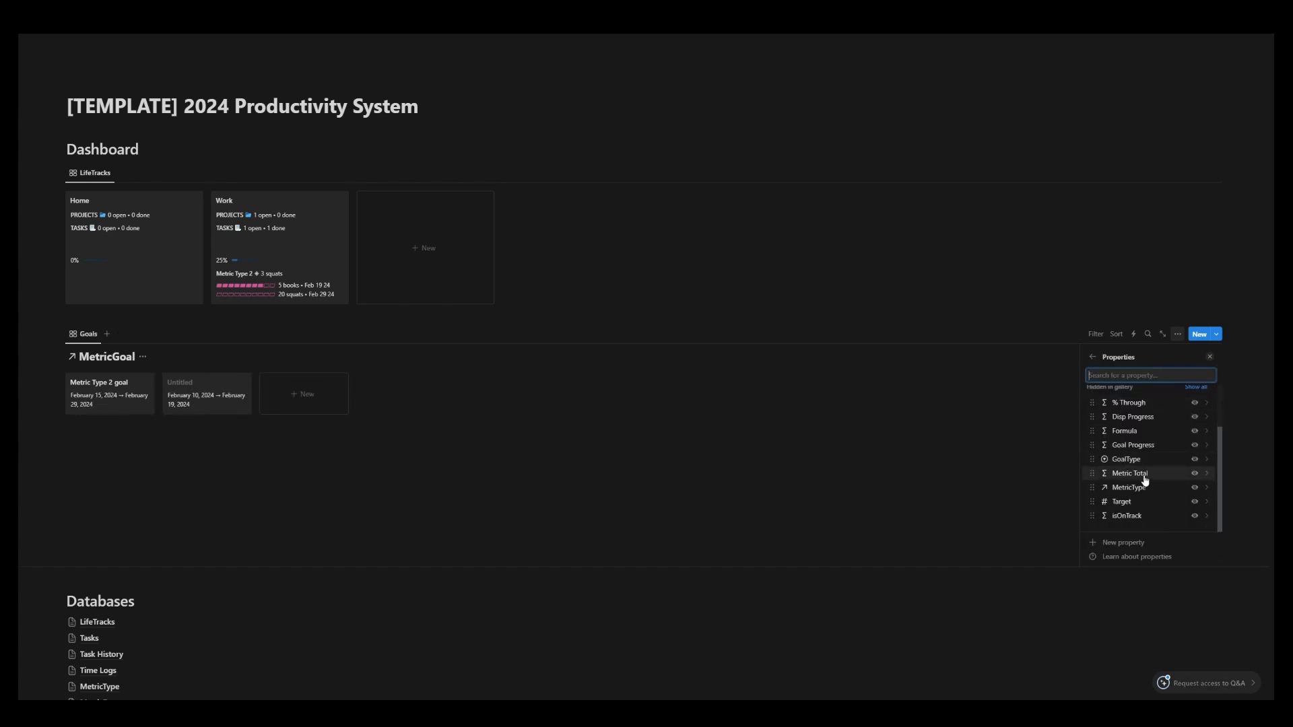
# - Show % Through and Goal Progress on the Goals gallery cards and hide isOnTrack
pyautogui.click(1194, 417)
pyautogui.click(1195, 418)
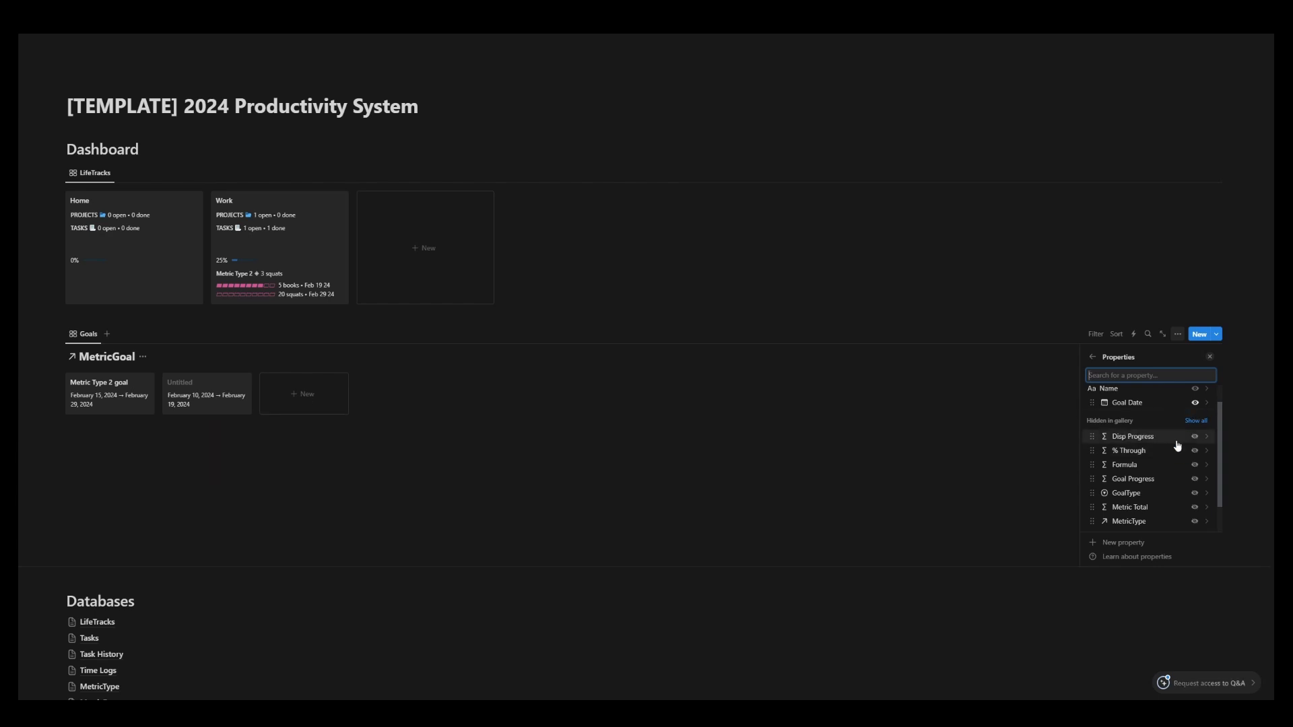
pyautogui.click(1195, 451)
pyautogui.click(1195, 479)
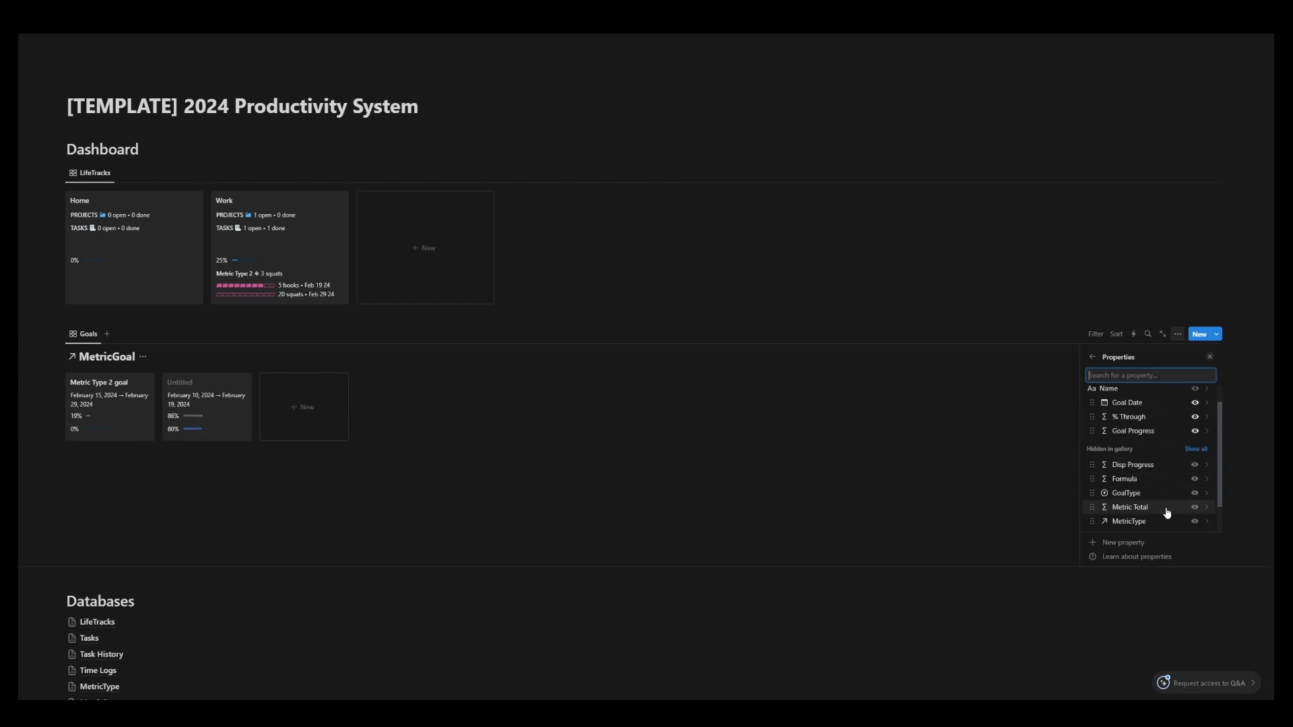
pyautogui.click(1195, 509)
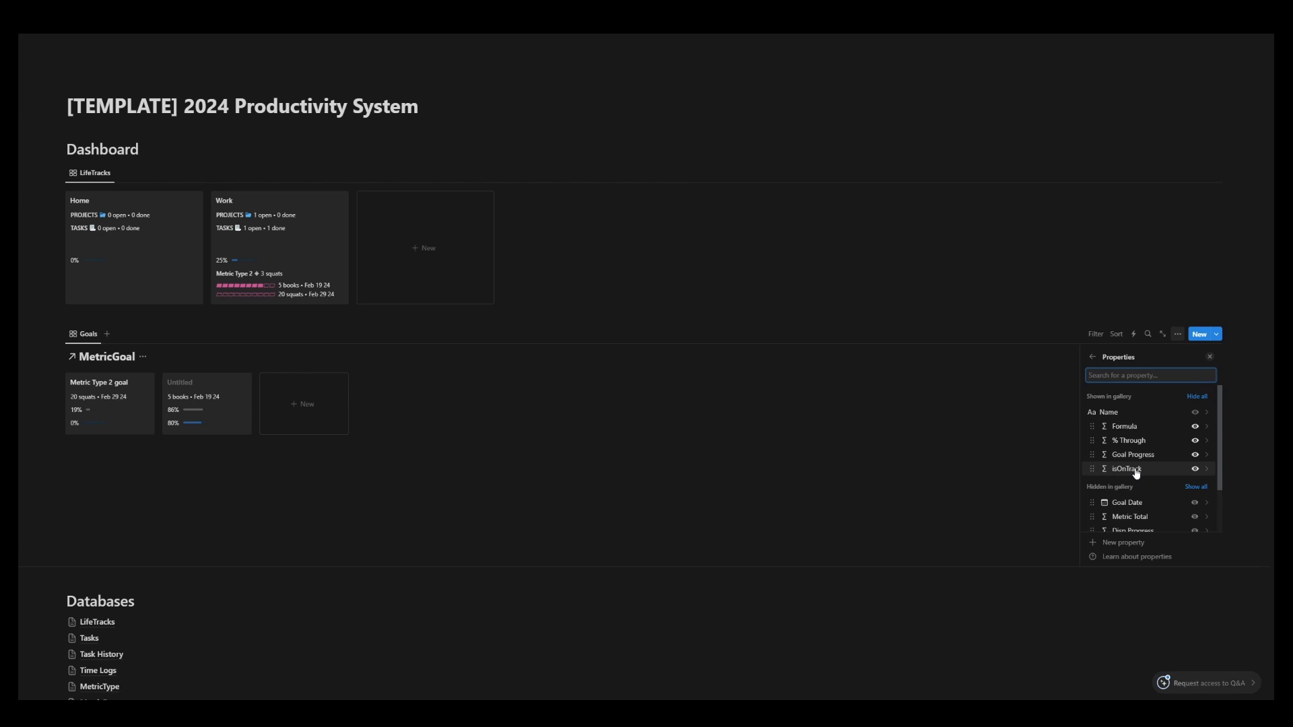
pyautogui.click(1195, 469)
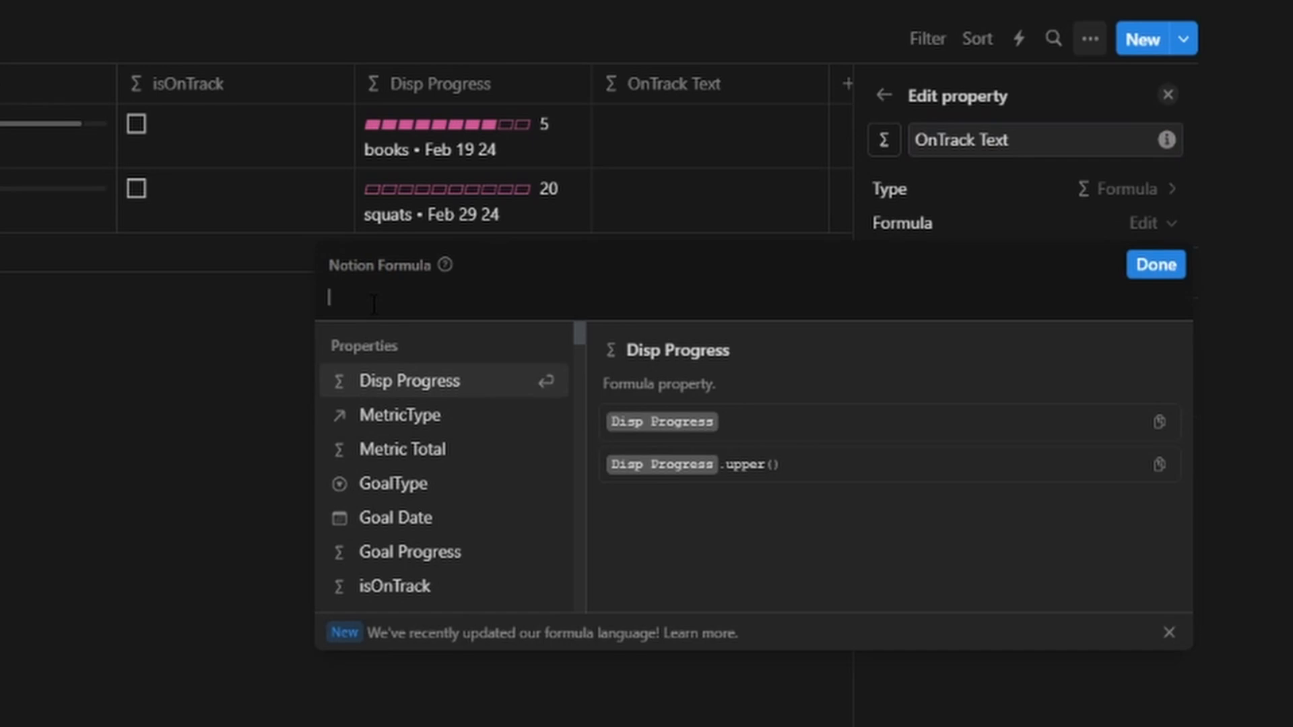
# - Set the OnTrack Text formula to if (isOnTrack, "☑ On Track".style("b", "blue"), "❌ Off Track".style("b", "pink")) and save it
pyautogui.write('if (')
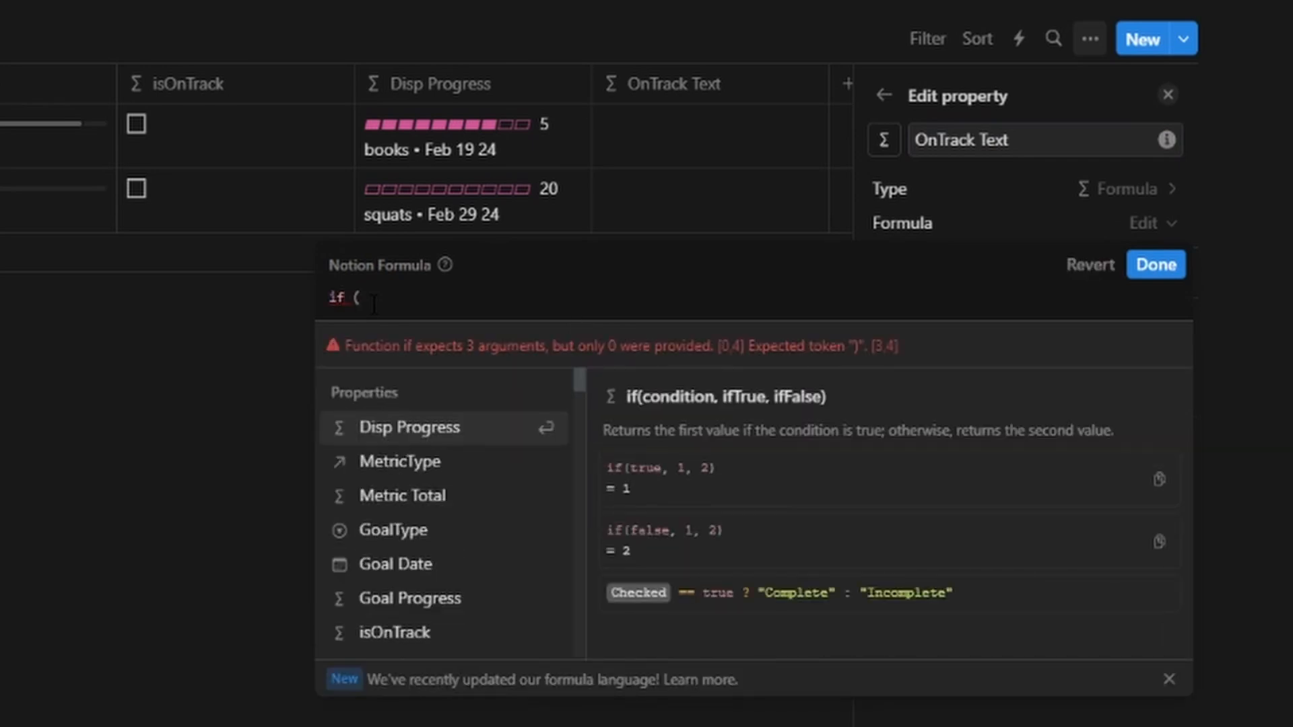
pyautogui.write('isOnTrack,   "☑ On Track".style("b").style("blue")')
pyautogui.write(',')
pyautogui.hotkey('shift', 'Return')
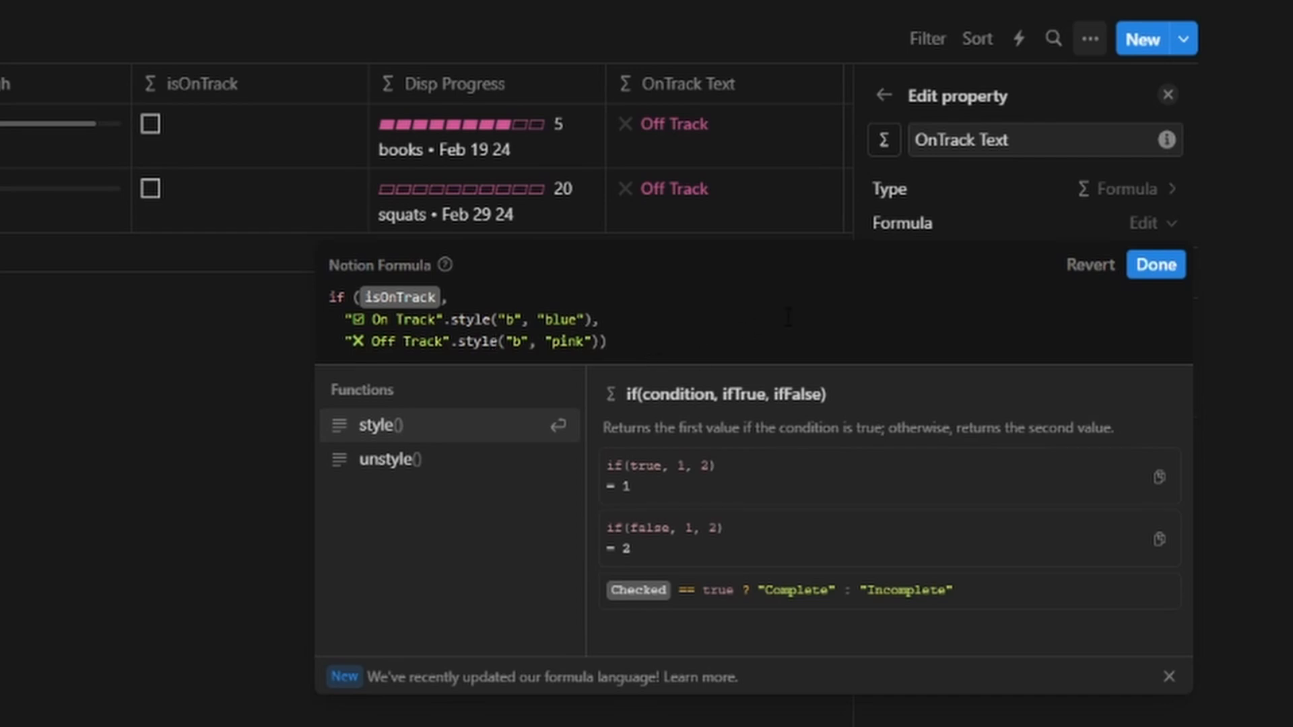
pyautogui.click(1156, 265)
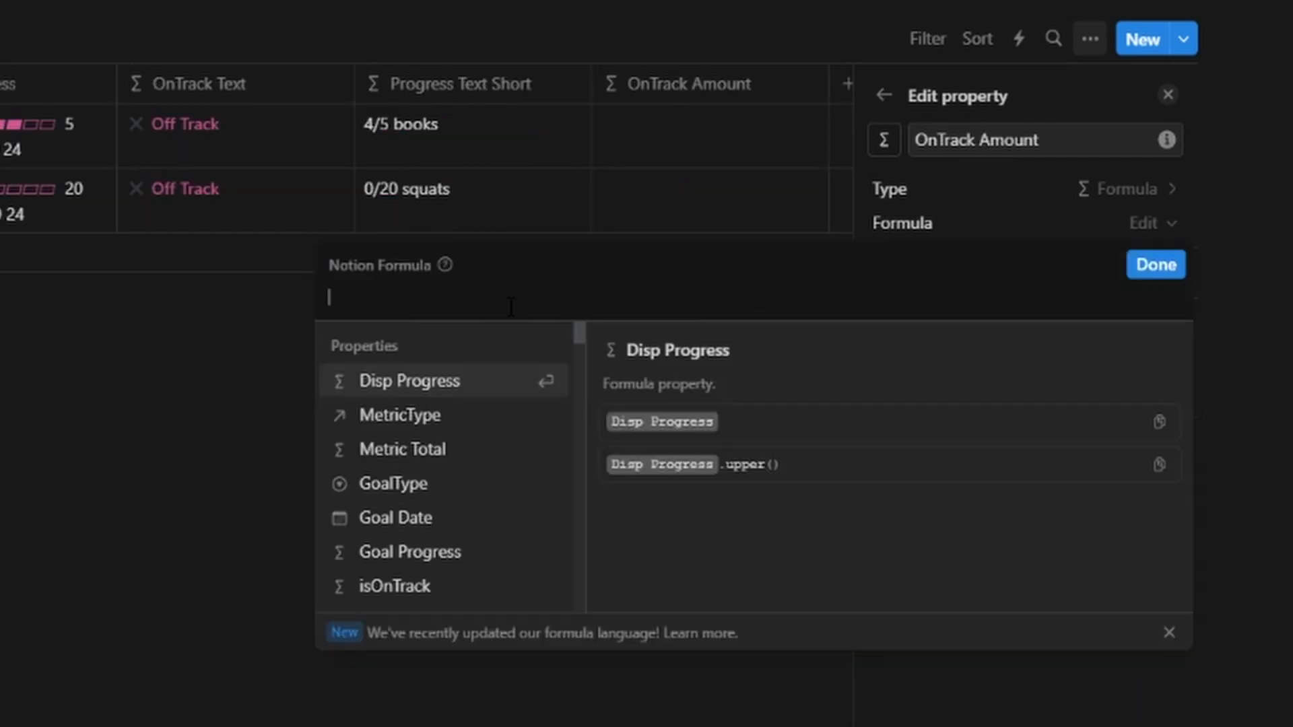
# - Begin the OnTrack Amount formula with let(amountDiff, floor(% Through * Target)
pyautogui.write('(')
pyautogui.scroll(-2, 431, 545)
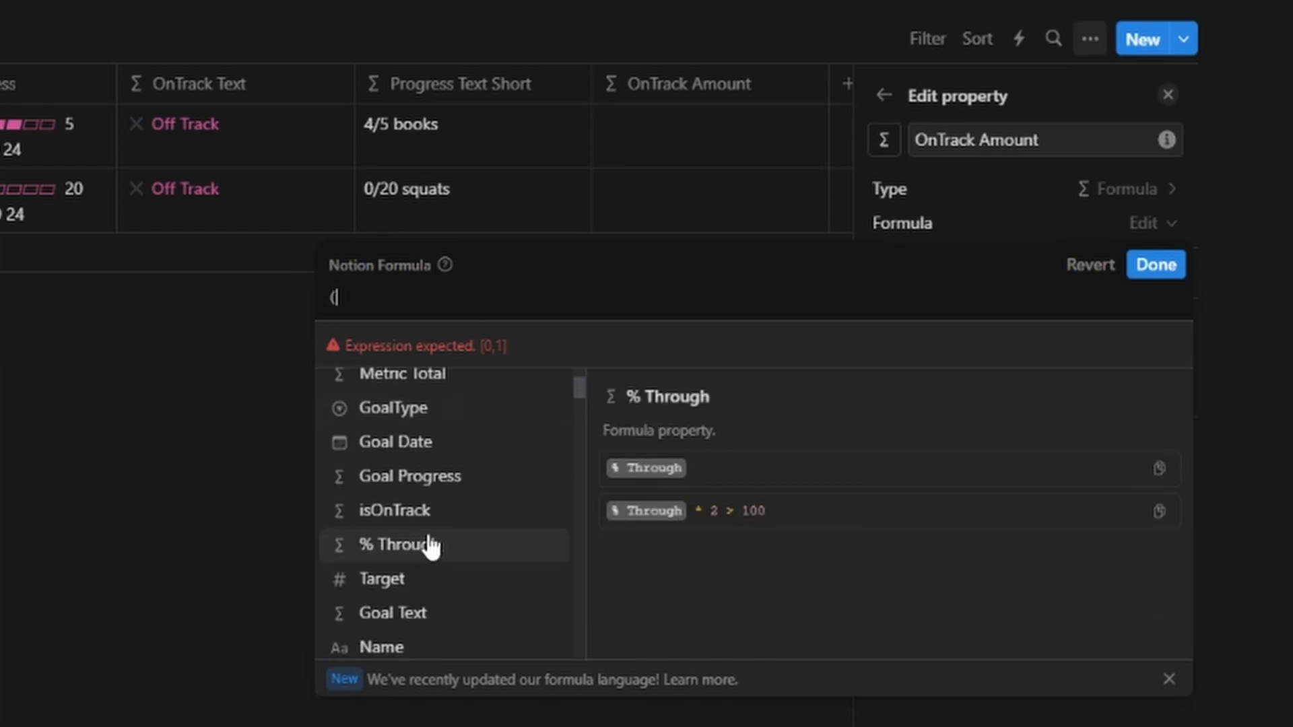
pyautogui.click(434, 546)
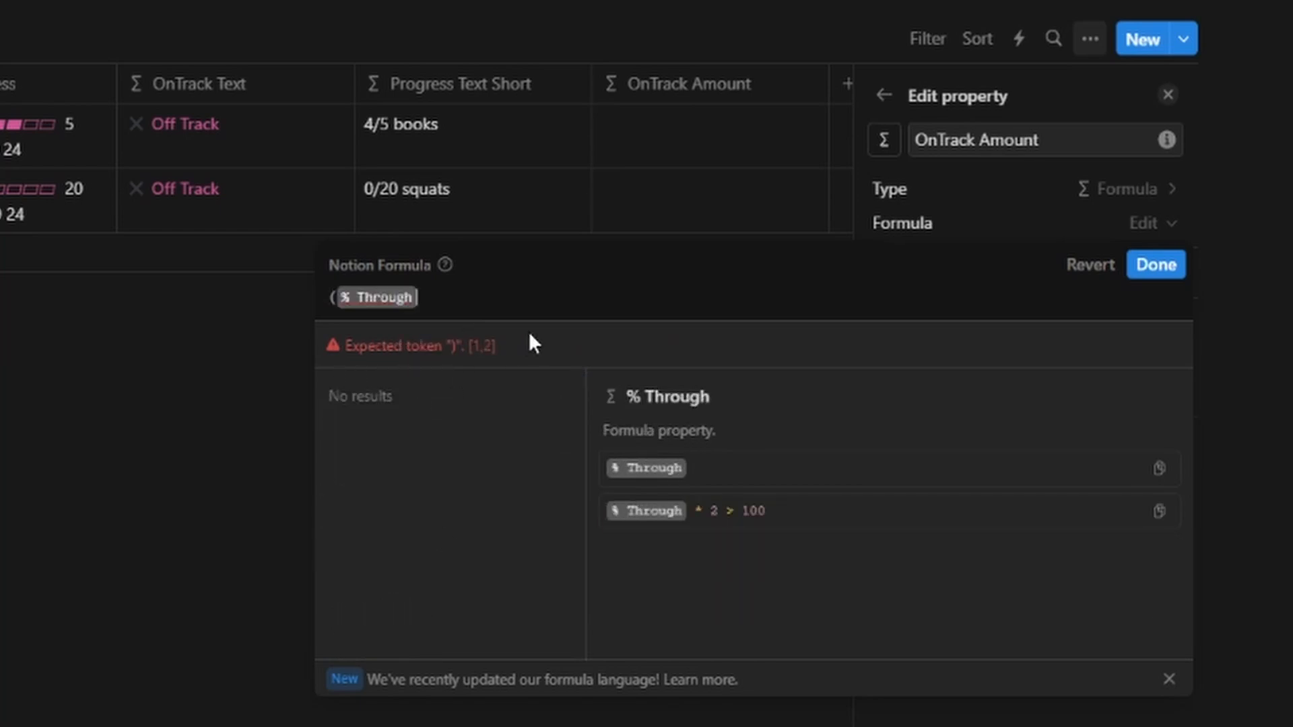
pyautogui.hotkey('ctrl', 'a')
pyautogui.write('let(amountDiff, floor(% Through * Target)')
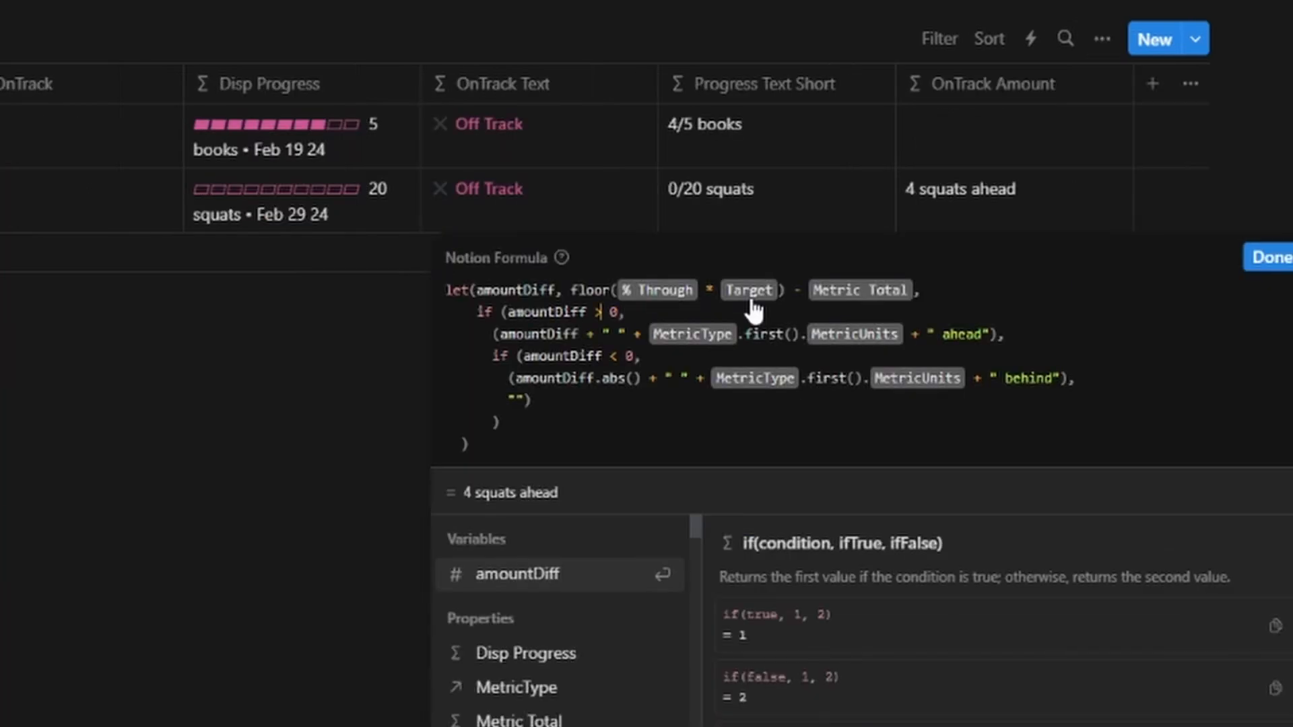
# - Make OnTrack Amount return amountDiff.abs() + " ahead" for amountDiff < 0 and amountDiff.abs() + " behind" for amountDiff > 0, and save the formula
pyautogui.press('BackSpace')
pyautogui.write('< 0,')
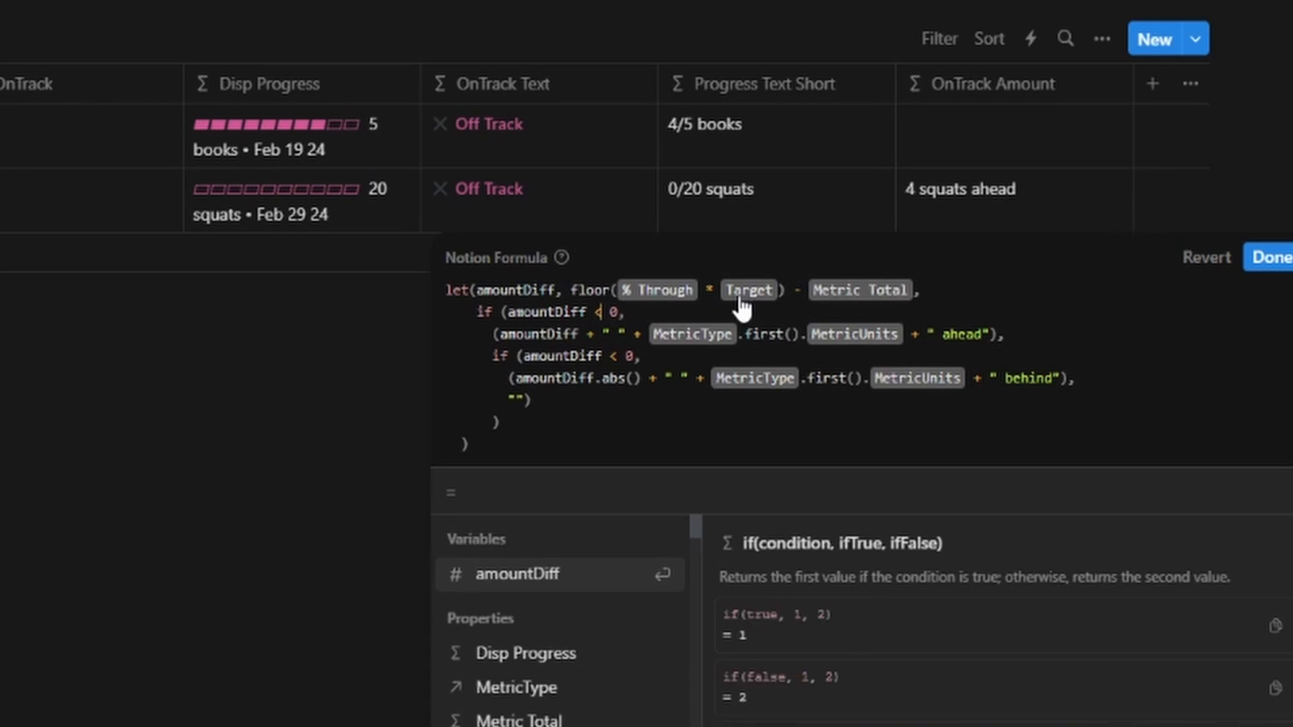
pyautogui.click(579, 333)
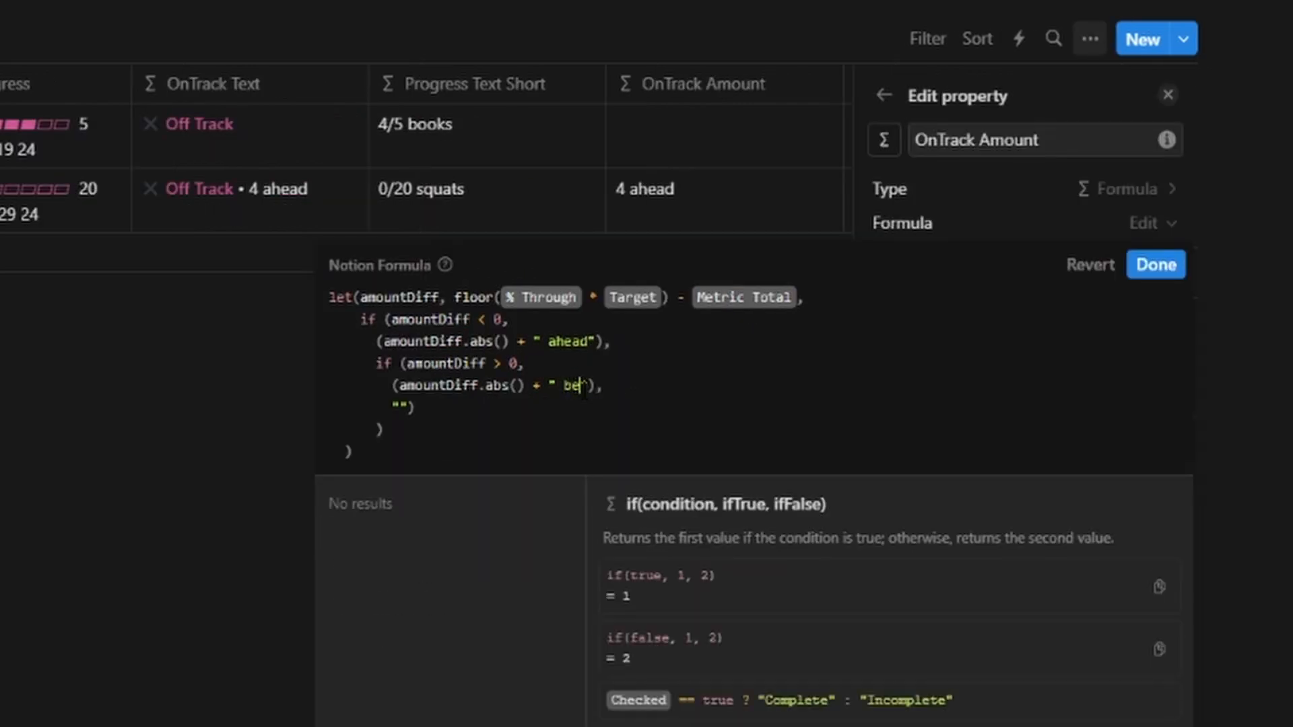
pyautogui.write('hind')
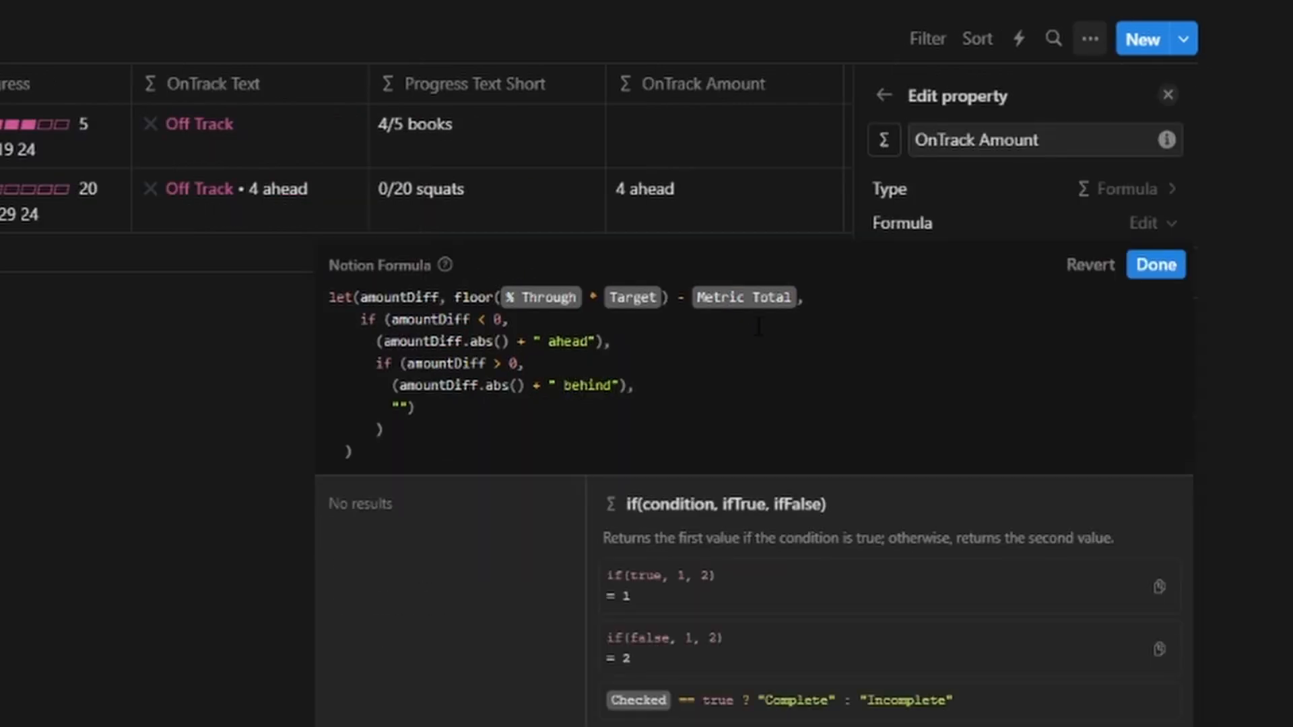
pyautogui.click(1157, 265)
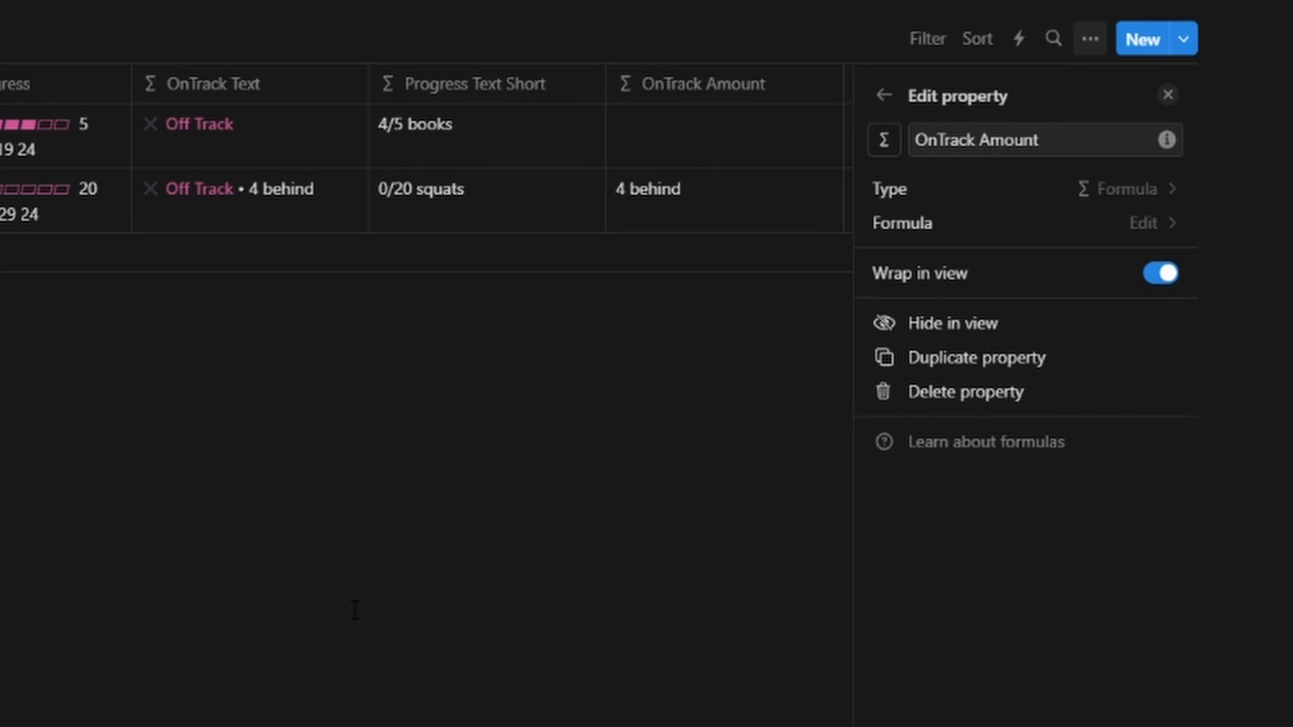
pyautogui.click(684, 84)
pyautogui.click(694, 177)
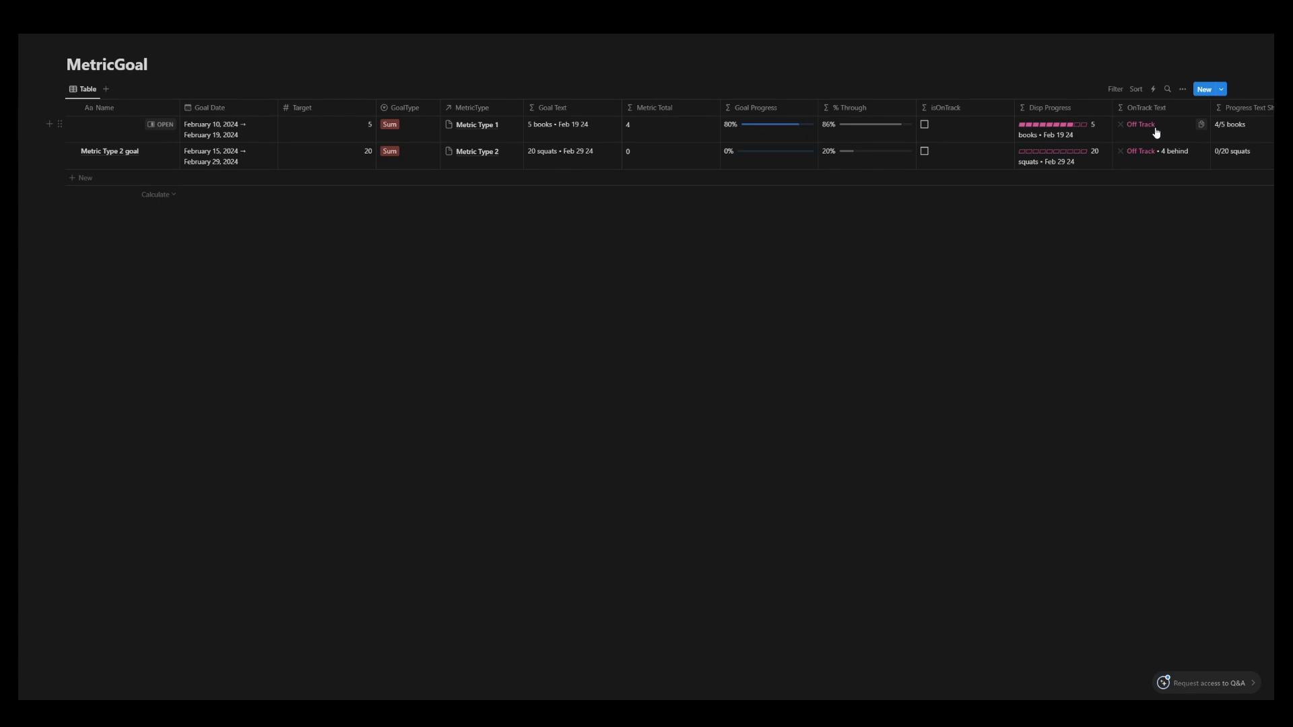
pyautogui.click(1165, 130)
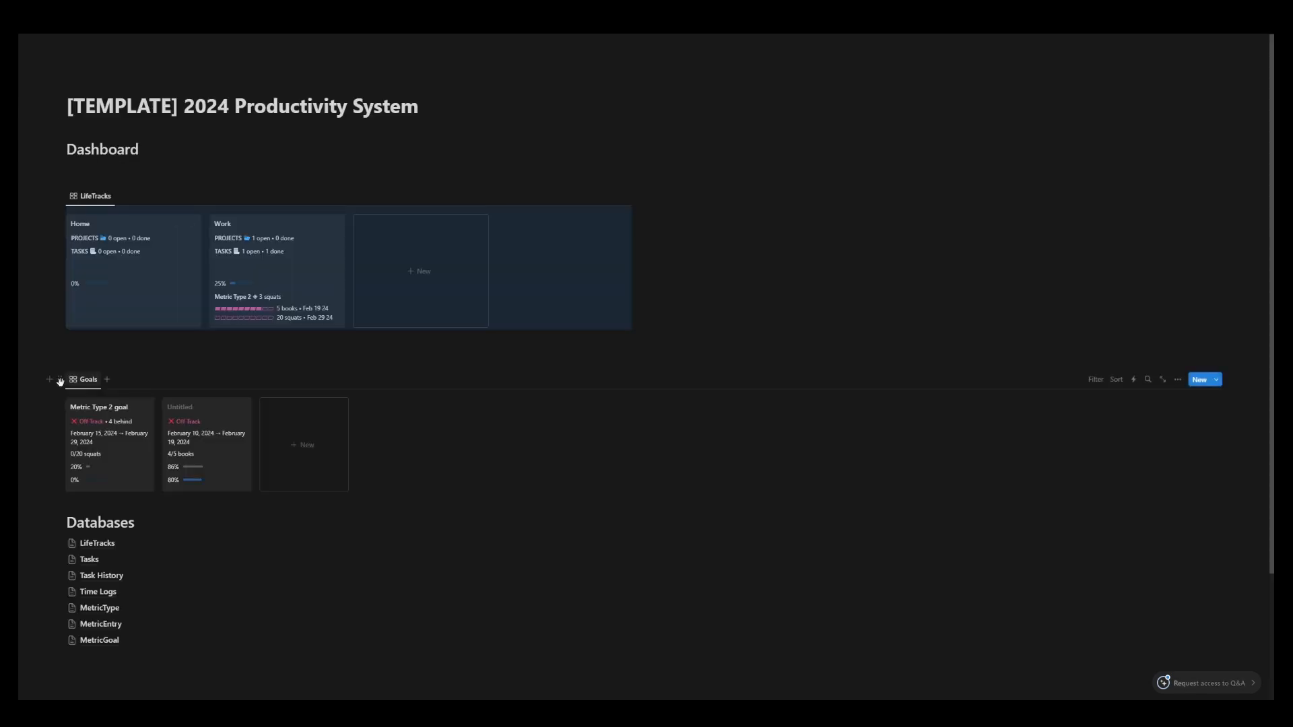
# - Place the Goals gallery beside LifeTracks and insert a Tasks table view below them, copied from the existing Table view
pyautogui.moveTo(59, 379); pyautogui.dragTo(727, 248)
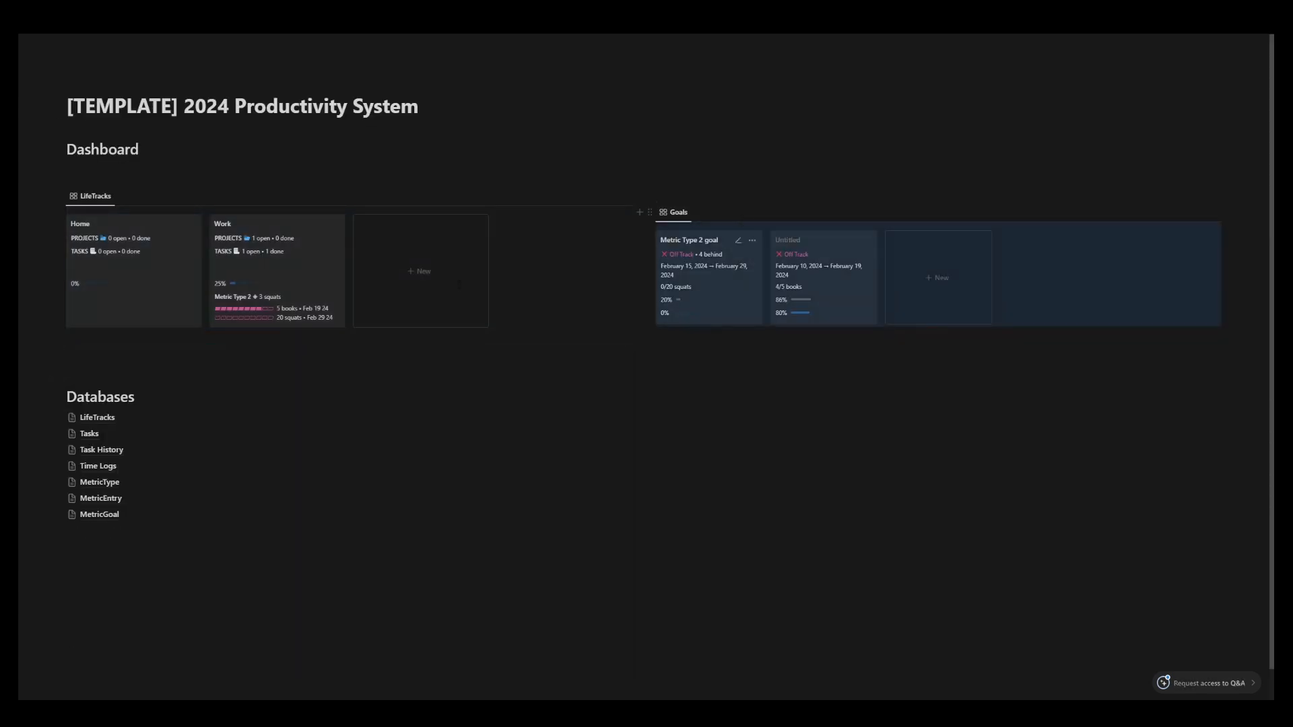
pyautogui.click(108, 357)
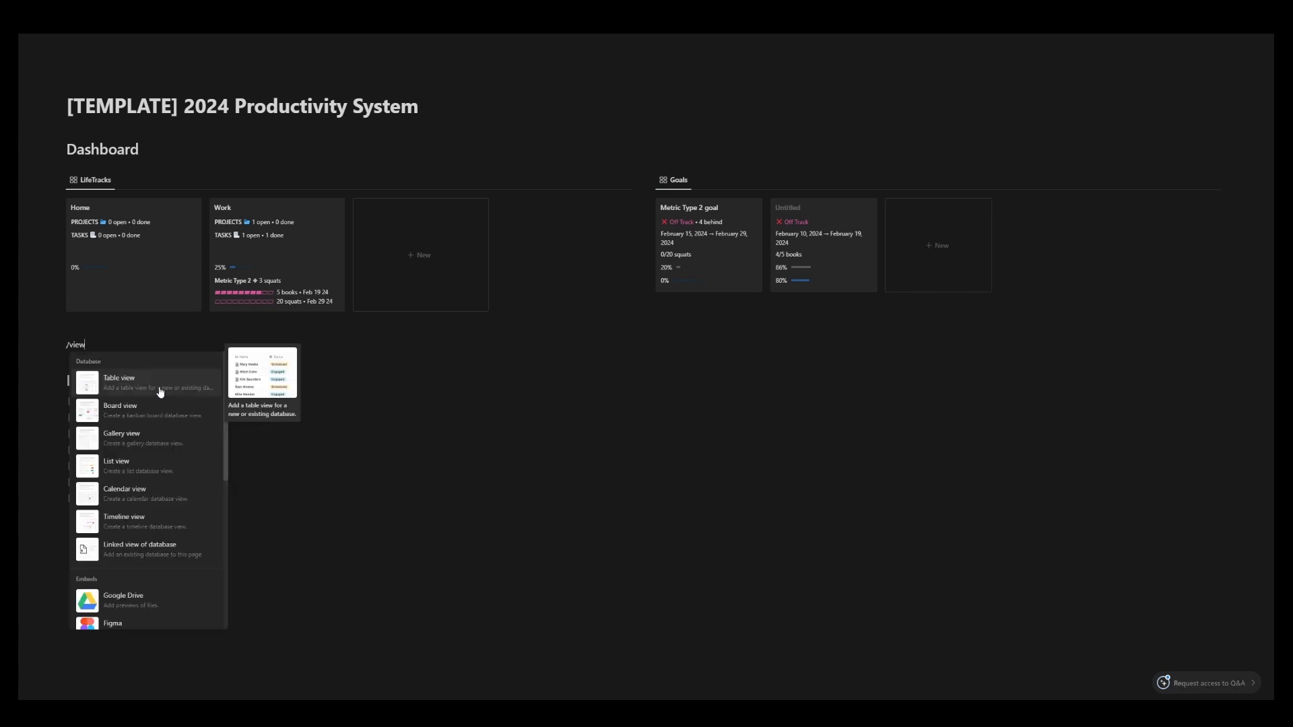
pyautogui.click(159, 386)
pyautogui.click(1112, 477)
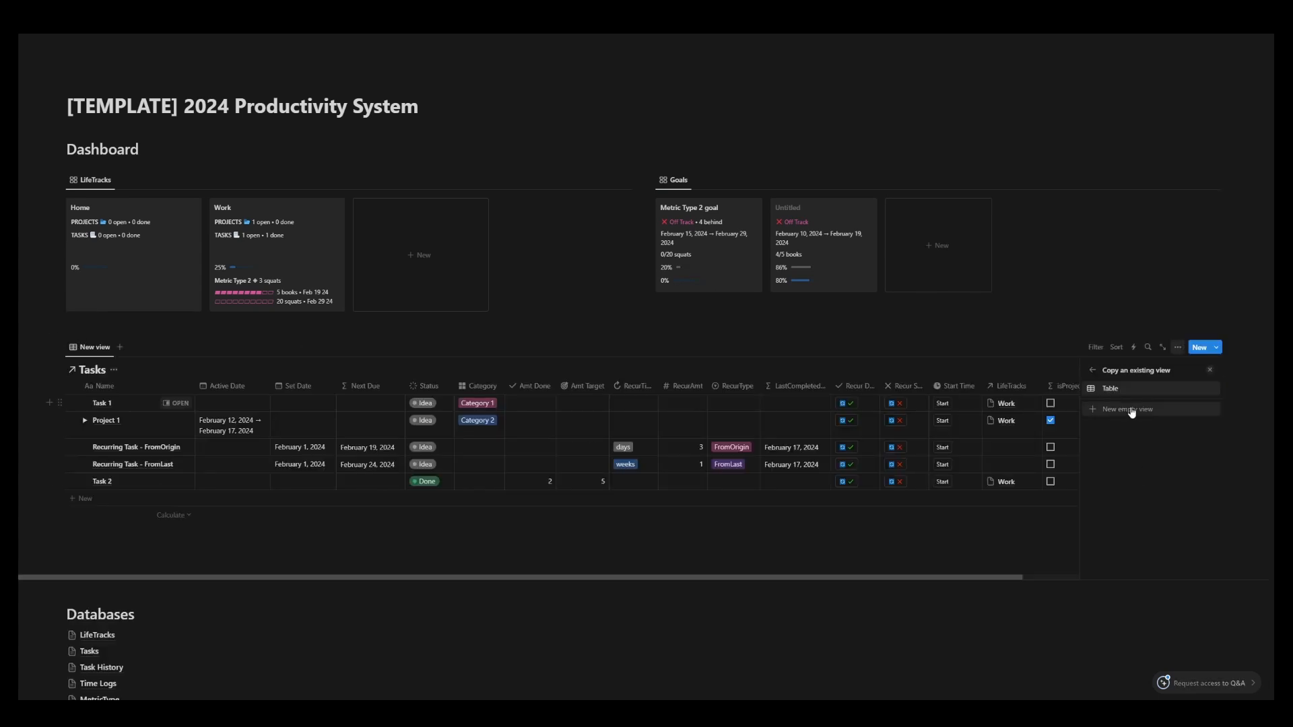
# - Filter the dashboard's Tasks table to isToday Checked and isProject Unchecked
pyautogui.click(1088, 346)
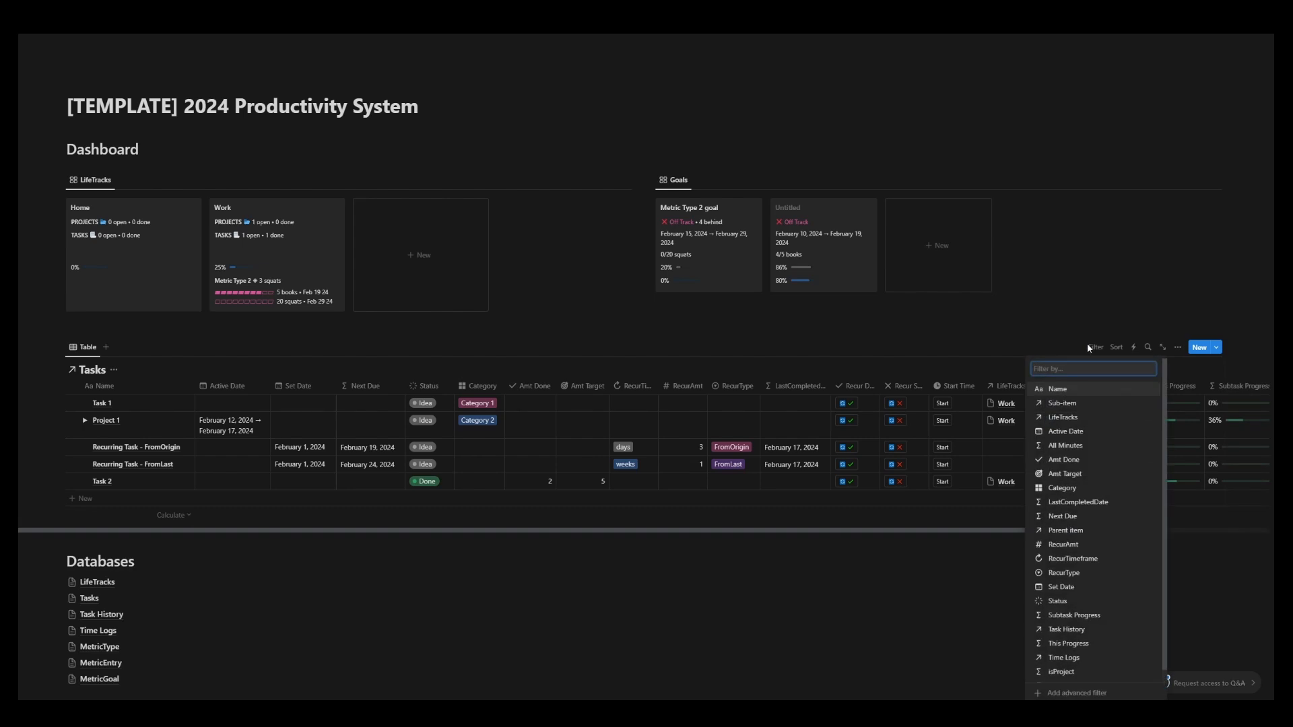
pyautogui.write('is')
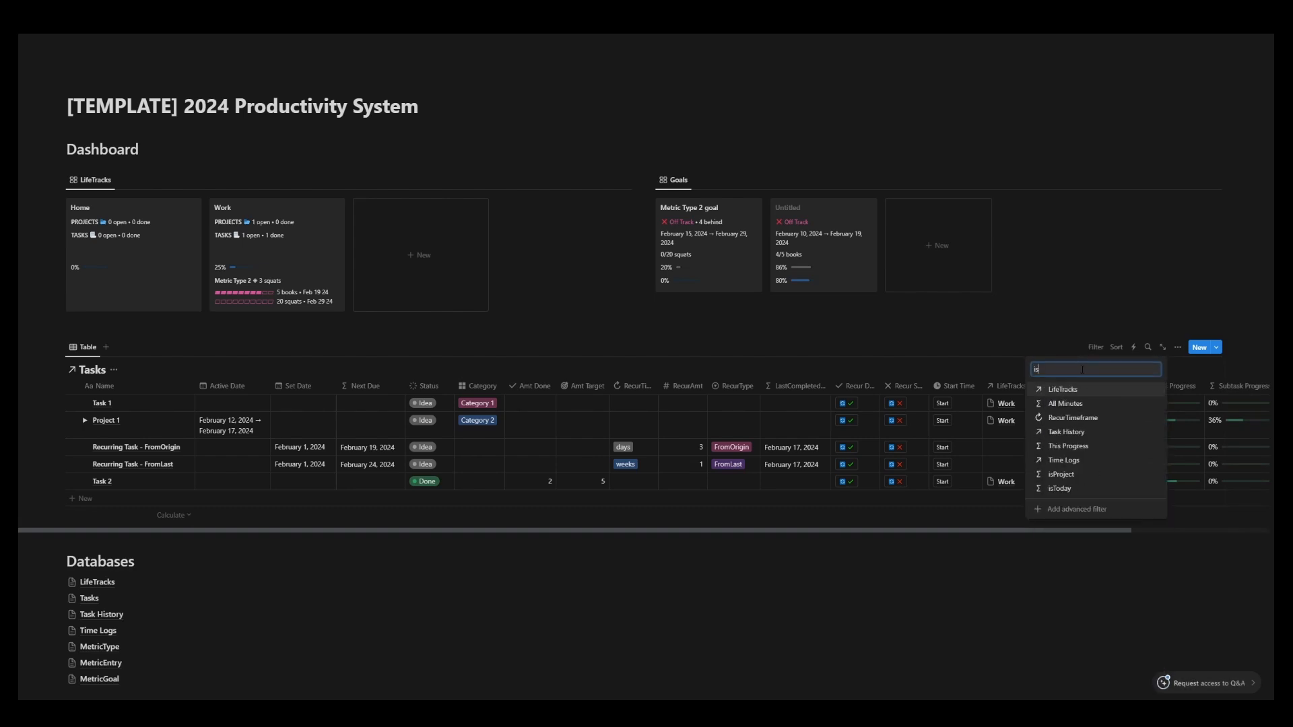
pyautogui.click(1059, 488)
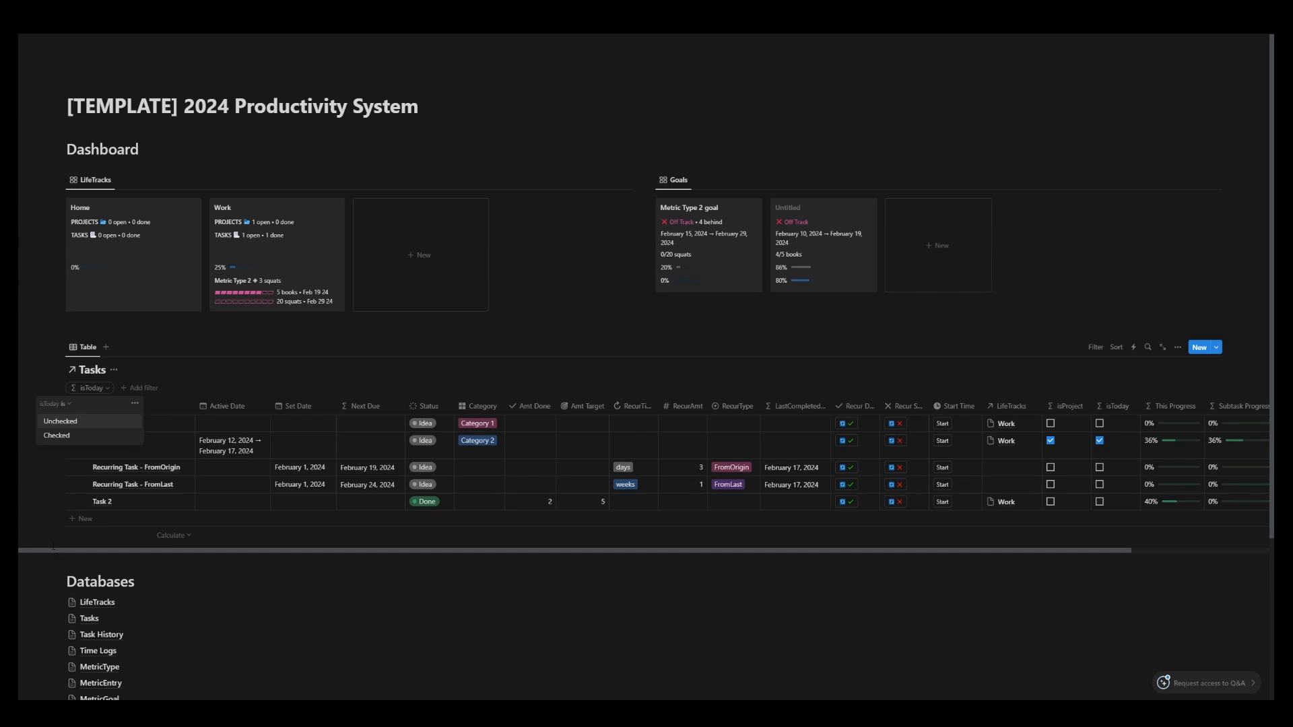
pyautogui.click(57, 435)
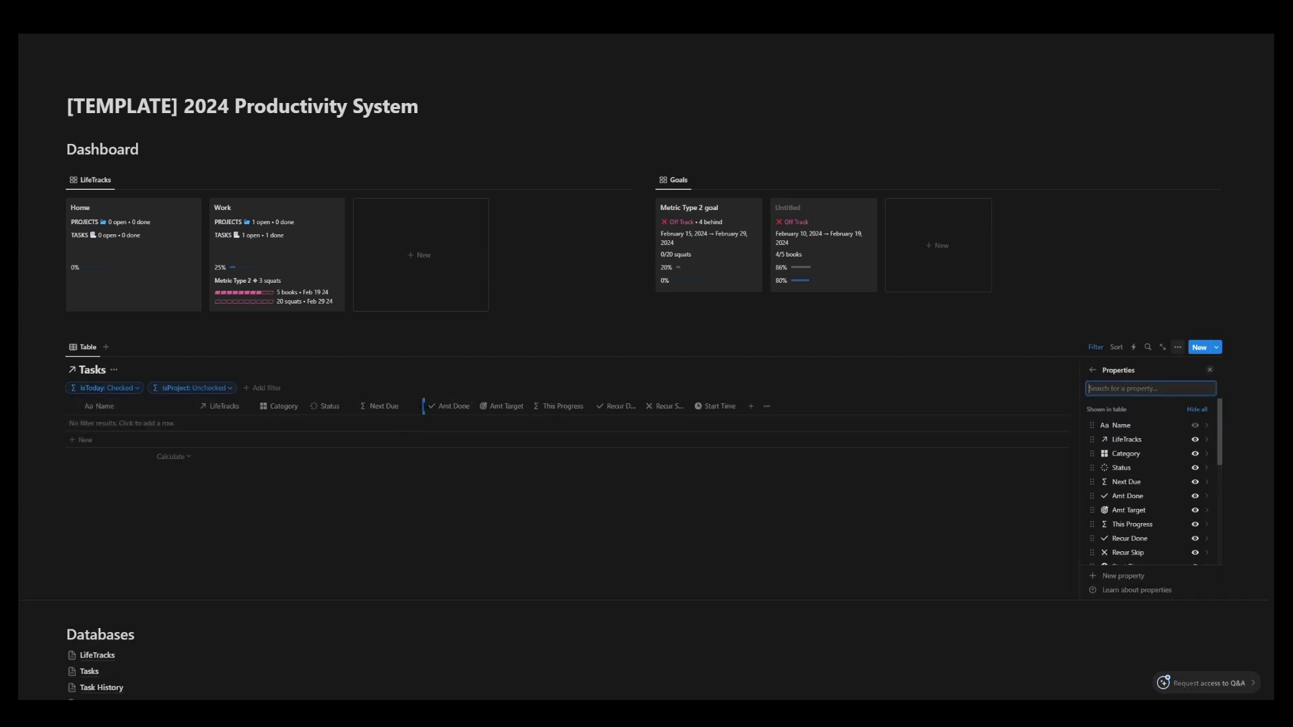
# - Resize the Next Due column in the dashboard's Tasks table and hide it from the view
pyautogui.moveTo(424, 406)
pyautogui.mouseDown()
pyautogui.moveTo(391, 410)
pyautogui.moveTo(442, 409)
pyautogui.mouseUp()
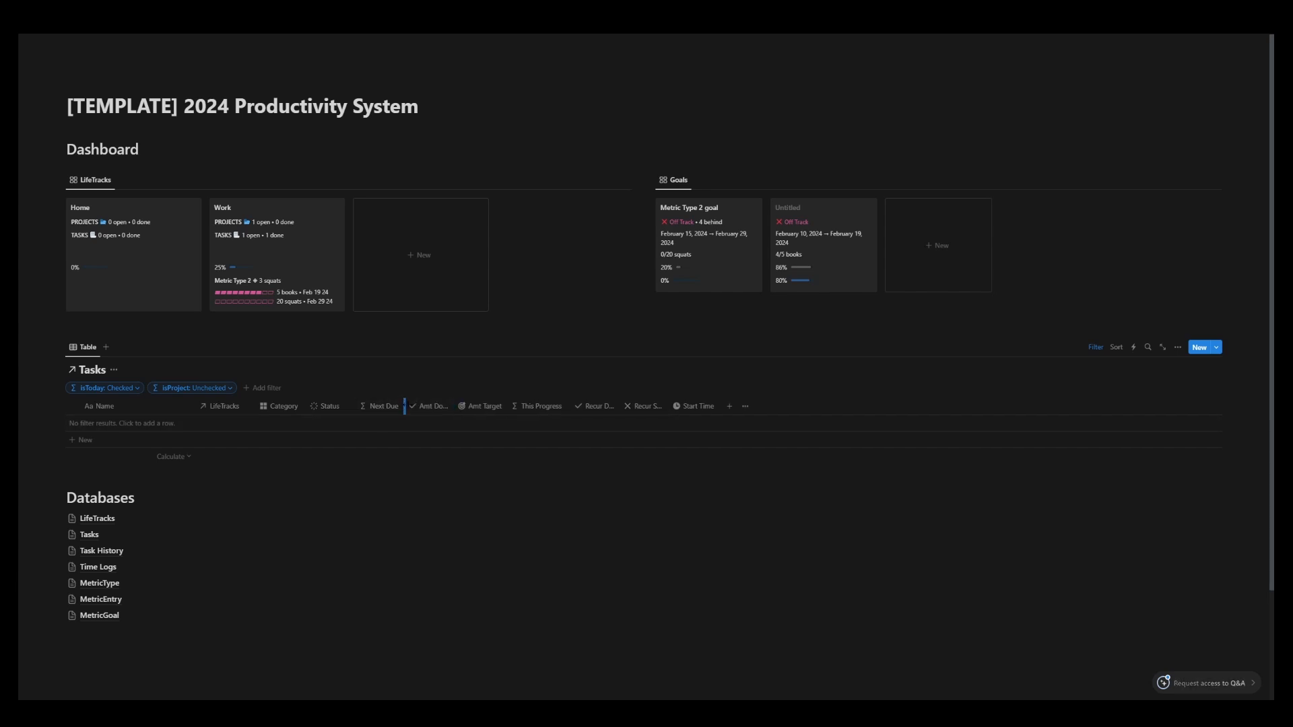
pyautogui.moveTo(404, 406); pyautogui.dragTo(417, 406)
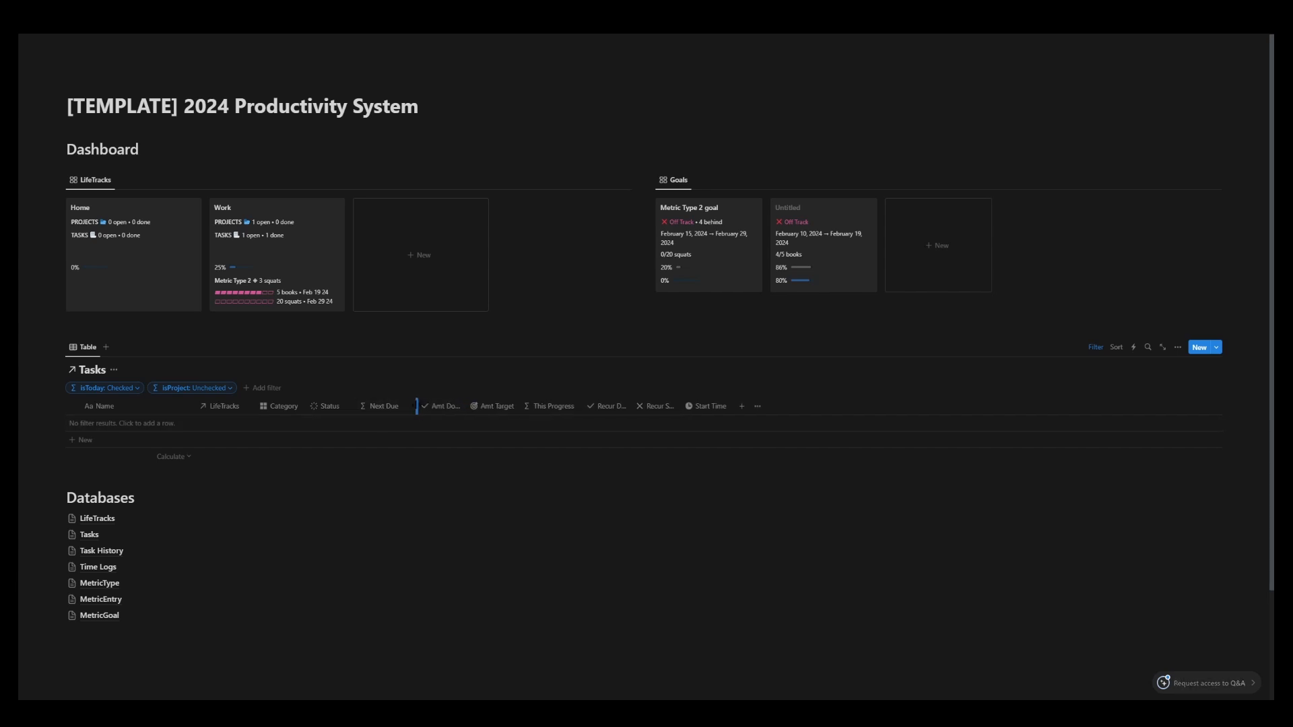
pyautogui.click(385, 406)
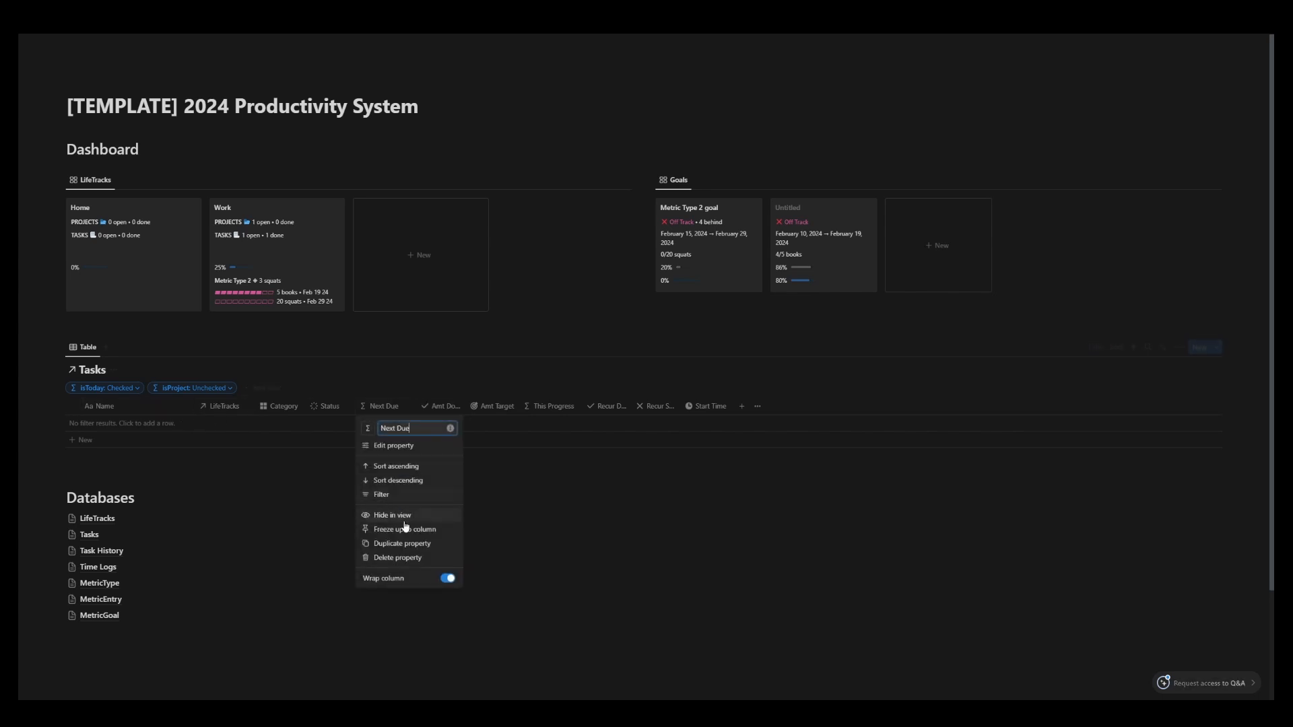
pyautogui.click(403, 516)
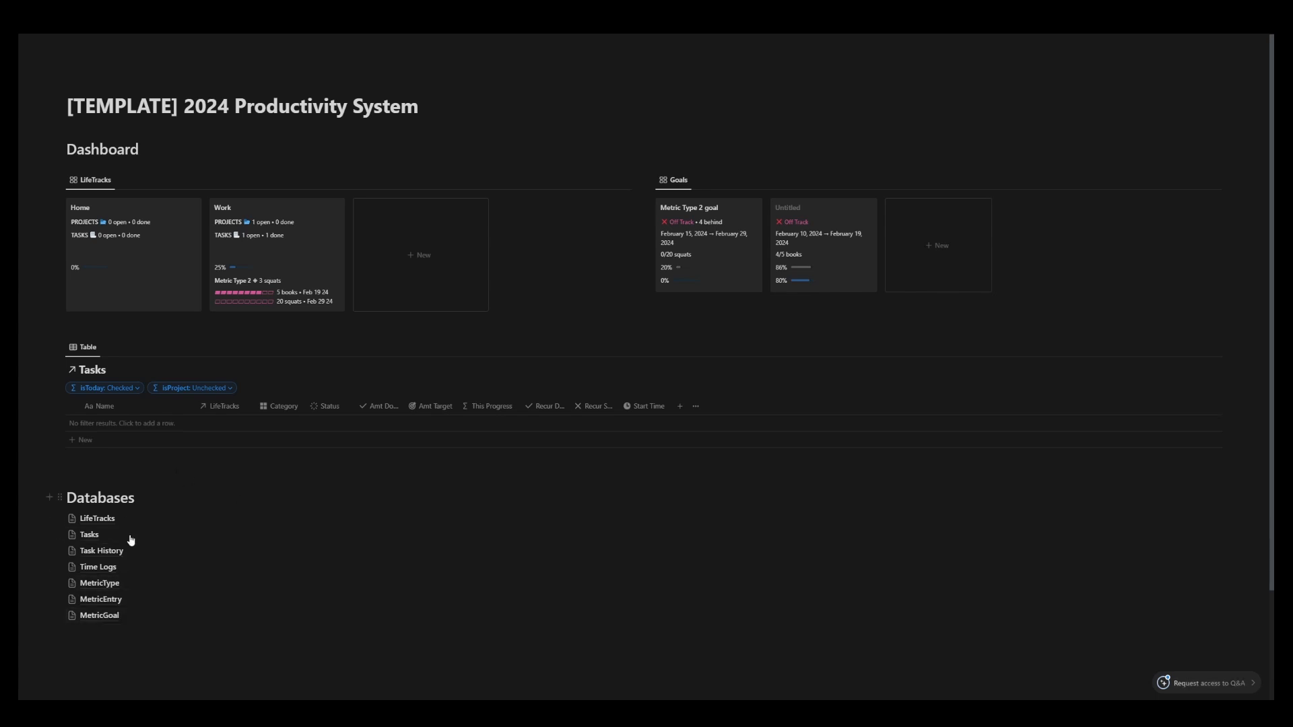
# - Open the Tasks database and expand the sub-items of Project 1
pyautogui.click(89, 534)
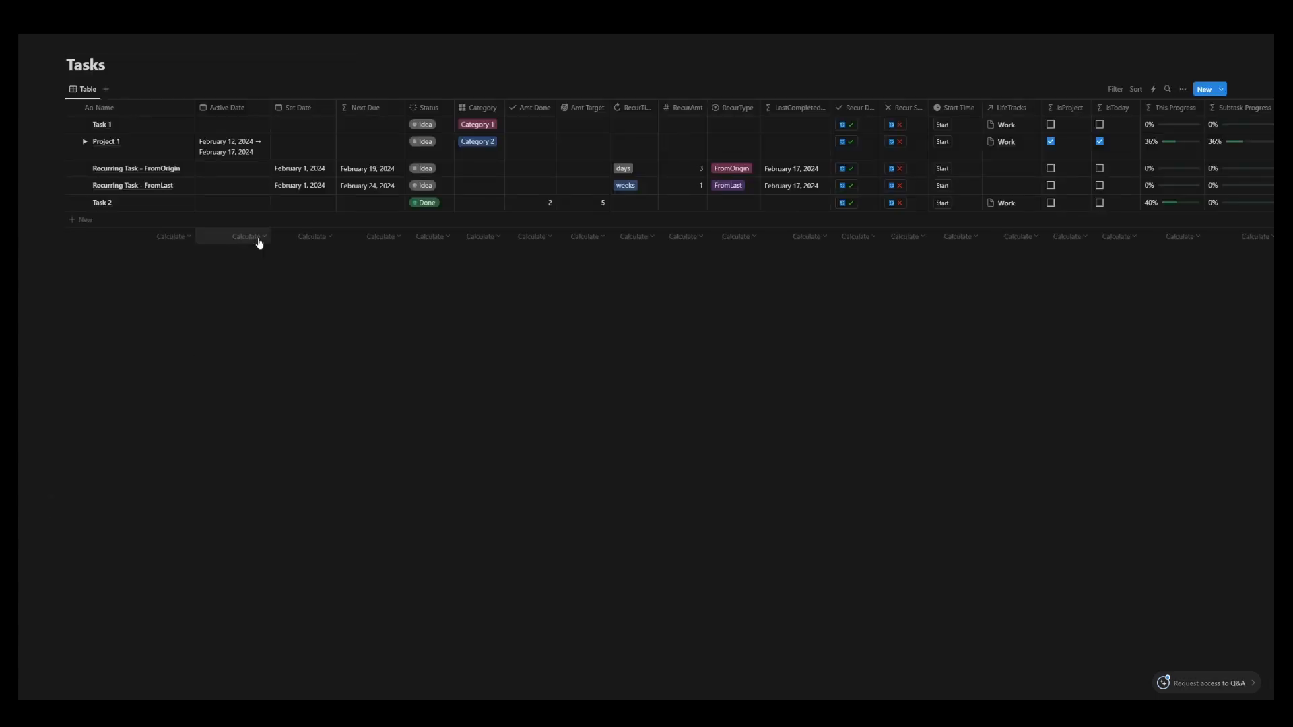
pyautogui.click(85, 143)
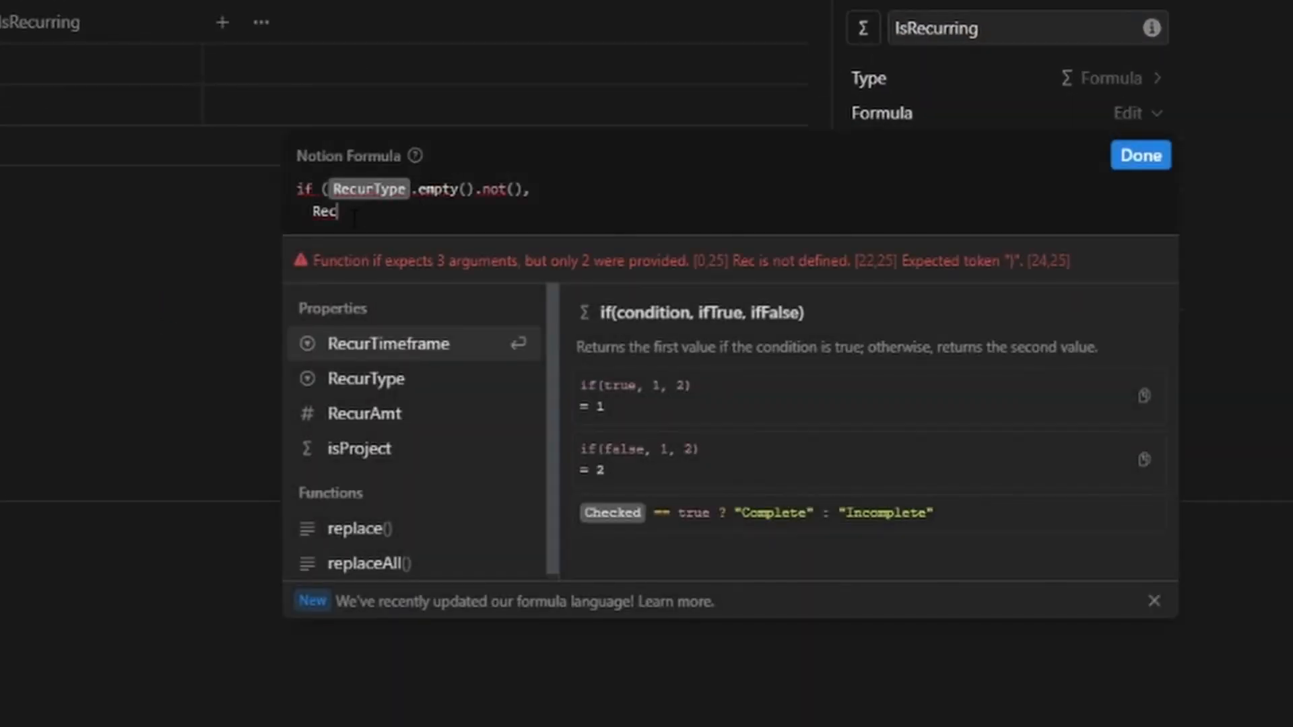
# - Start the true result of the IsRecurring formula, after if (RecurType.empty().not(), as a string containing the 🔄 emoji
pyautogui.press('BackSpace')
pyautogui.press('BackSpace')
pyautogui.press('BackSpace')
pyautogui.write('"')
pyautogui.press('super+period')
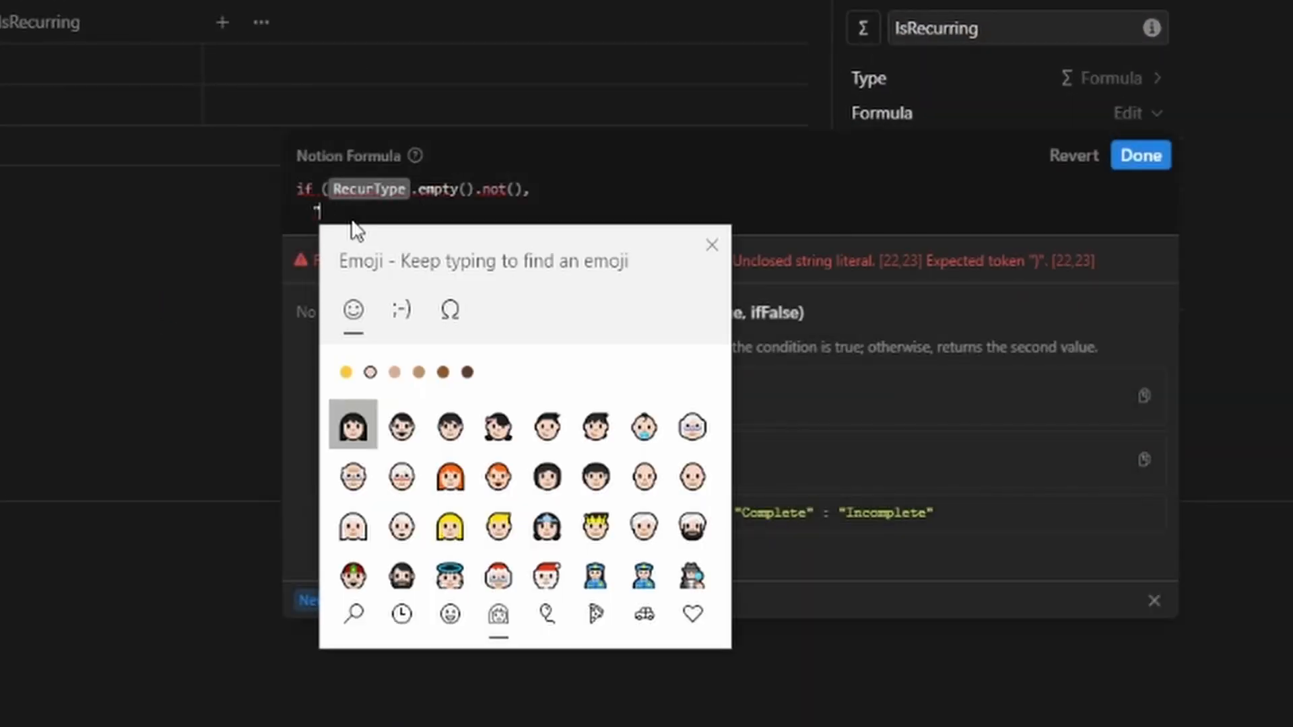
pyautogui.write('arr')
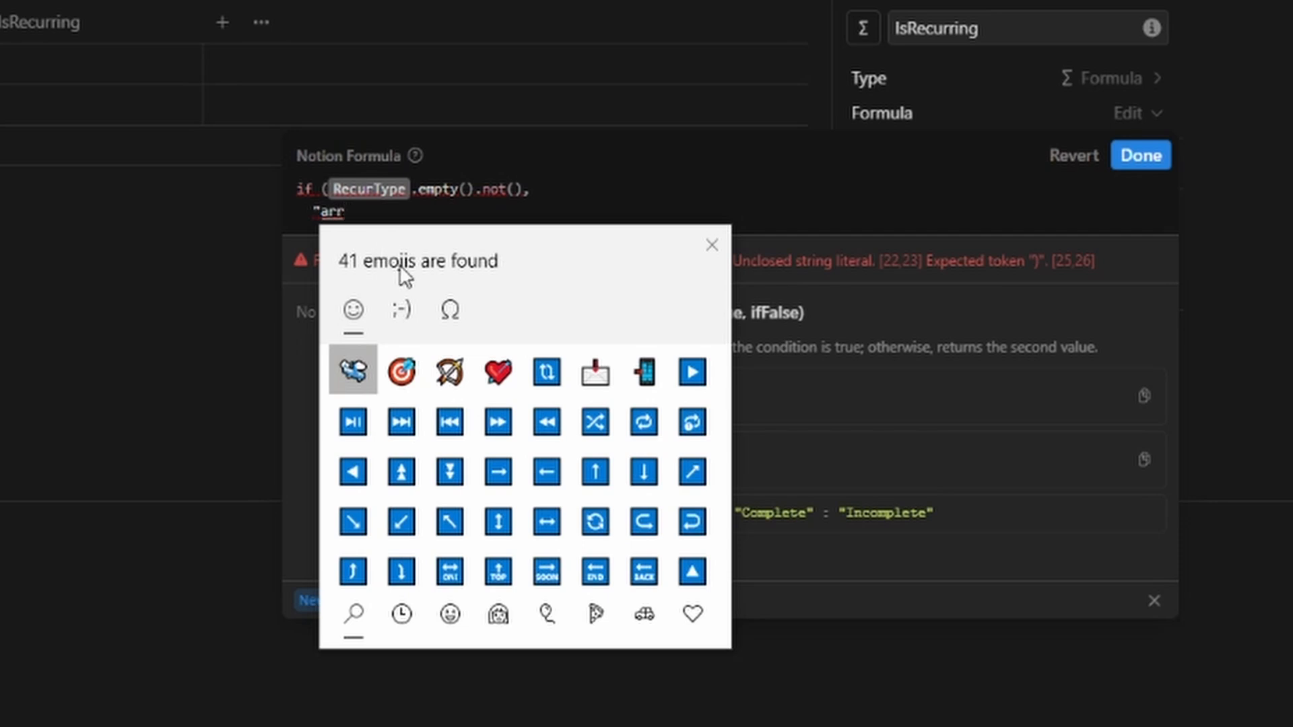
pyautogui.click(596, 521)
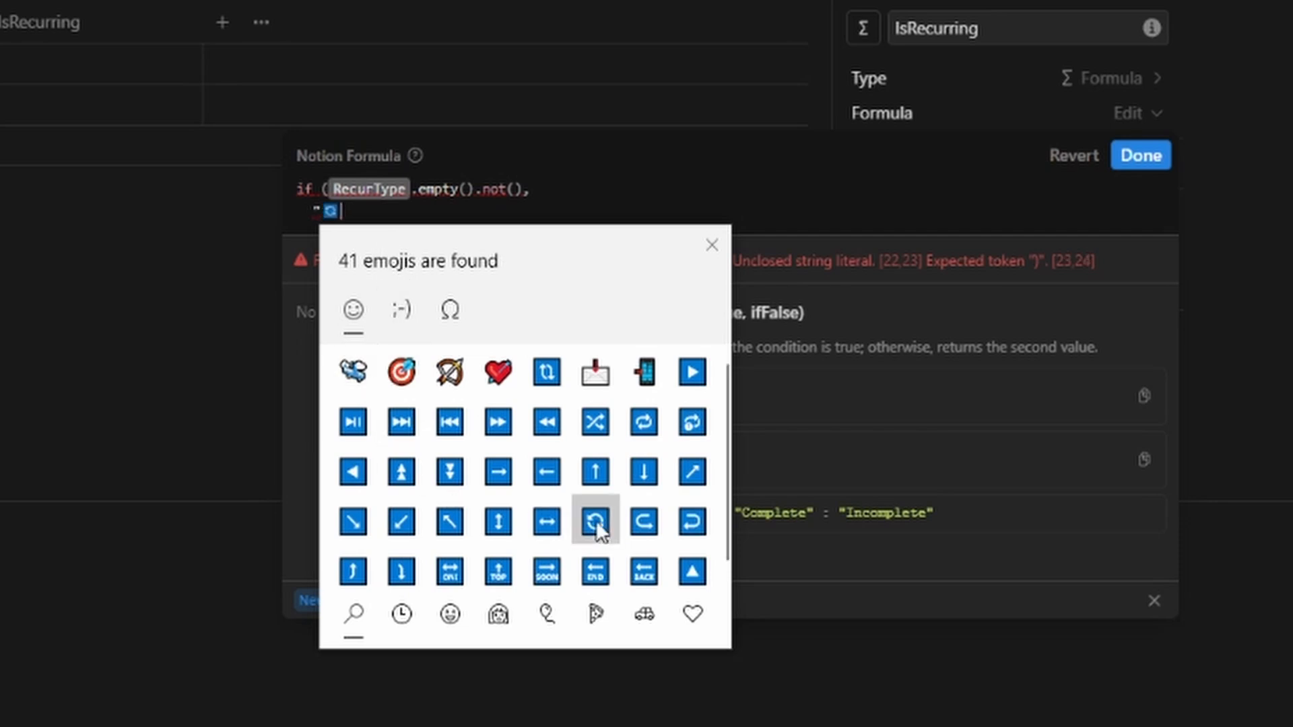
pyautogui.click(366, 217)
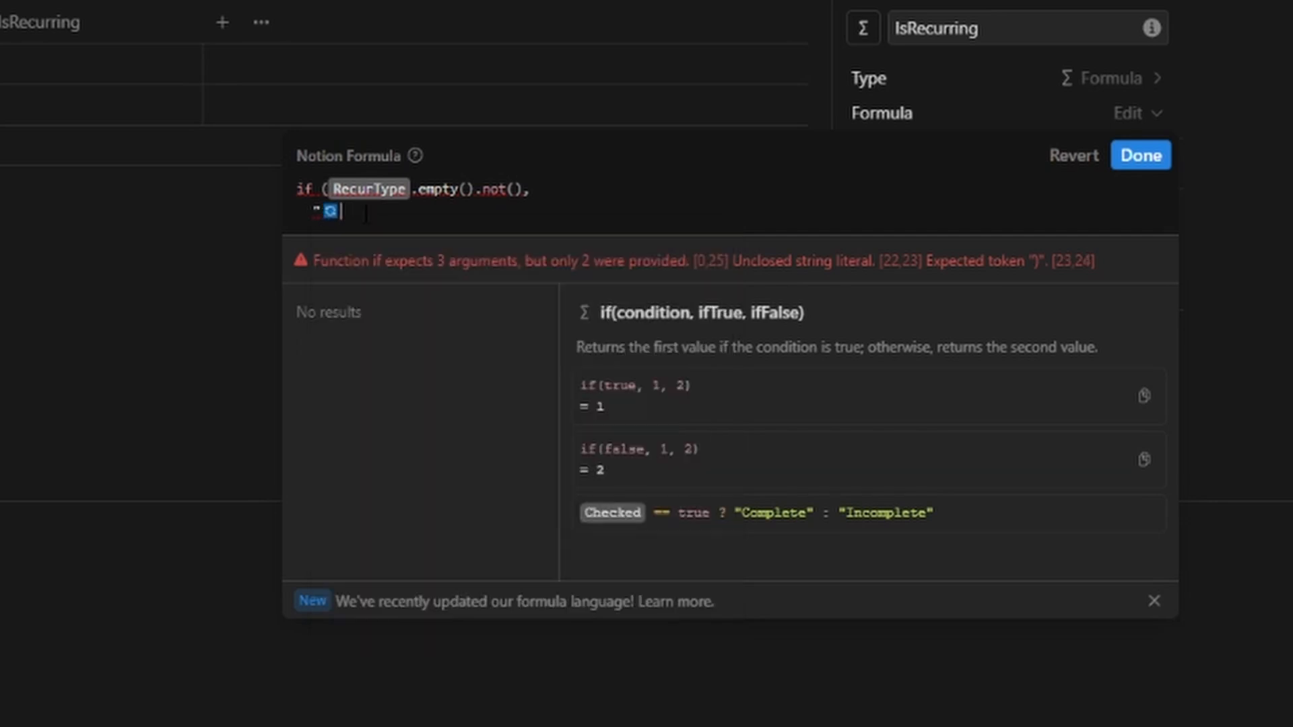
# - Close the emoji string in the IsRecurring formula, add an empty string "" as the false result, and save it
pyautogui.write('",')
pyautogui.press('Return')
pyautogui.write('"")')
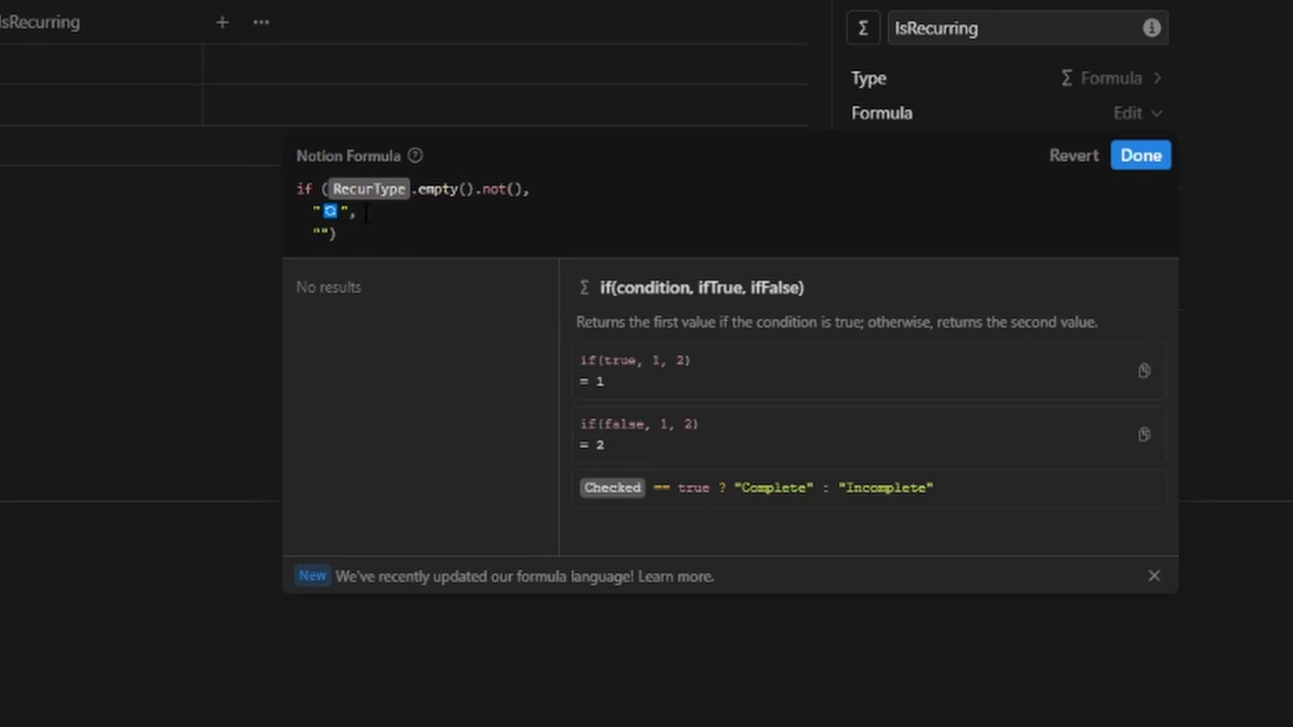
pyautogui.click(1140, 158)
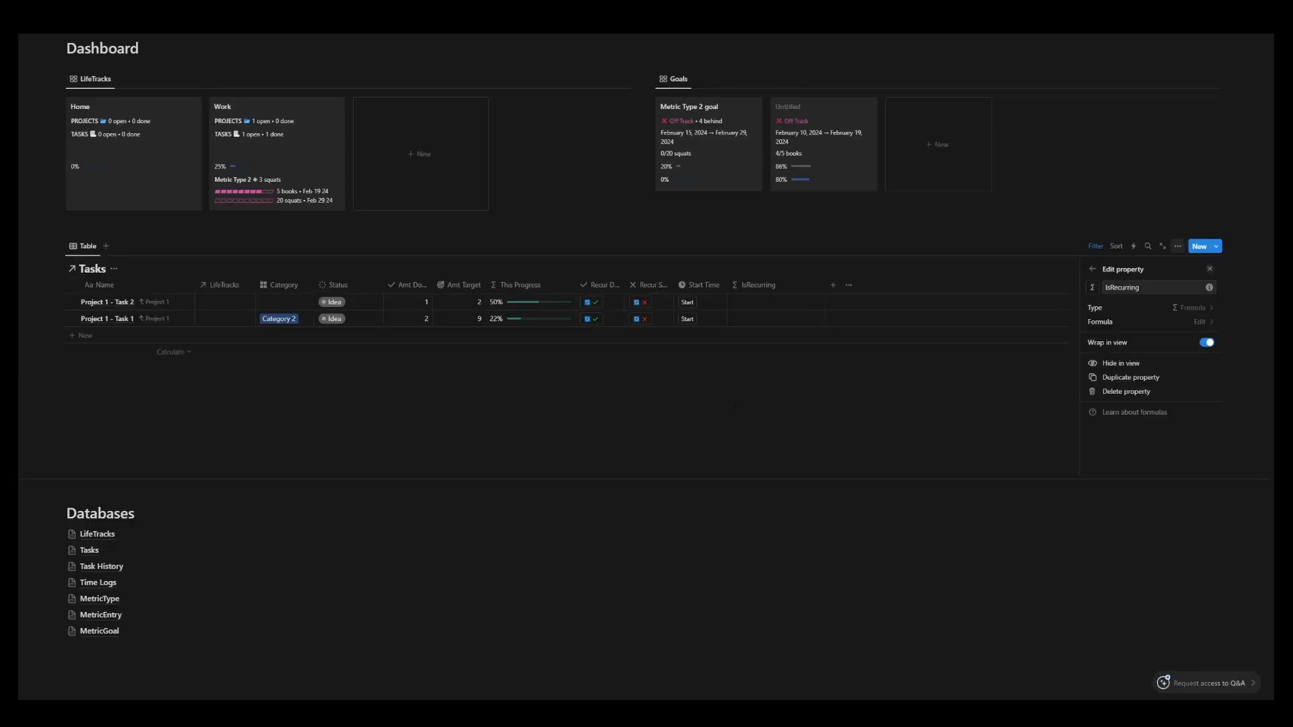
# - Move the two Recur button columns in the dashboard's Tasks table so that they follow the IsRecurring column
pyautogui.click(734, 407)
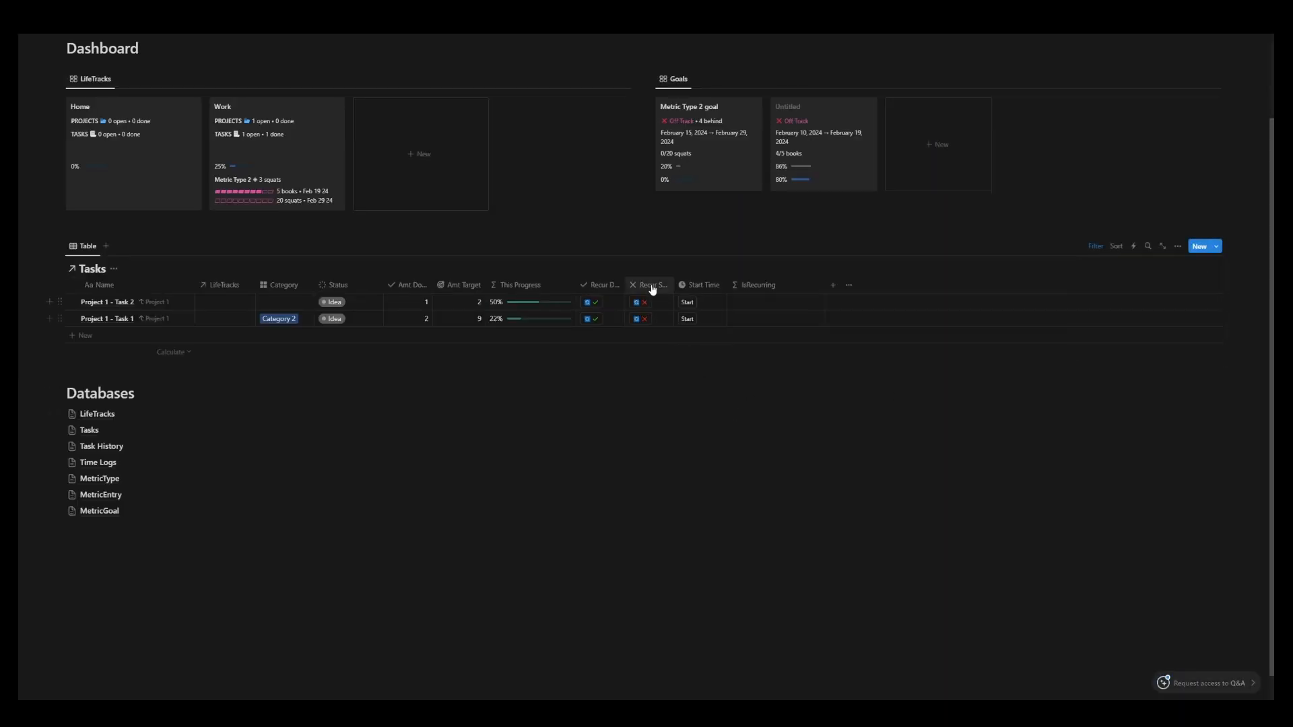
pyautogui.moveTo(643, 285); pyautogui.dragTo(771, 291)
pyautogui.moveTo(599, 285); pyautogui.dragTo(753, 296)
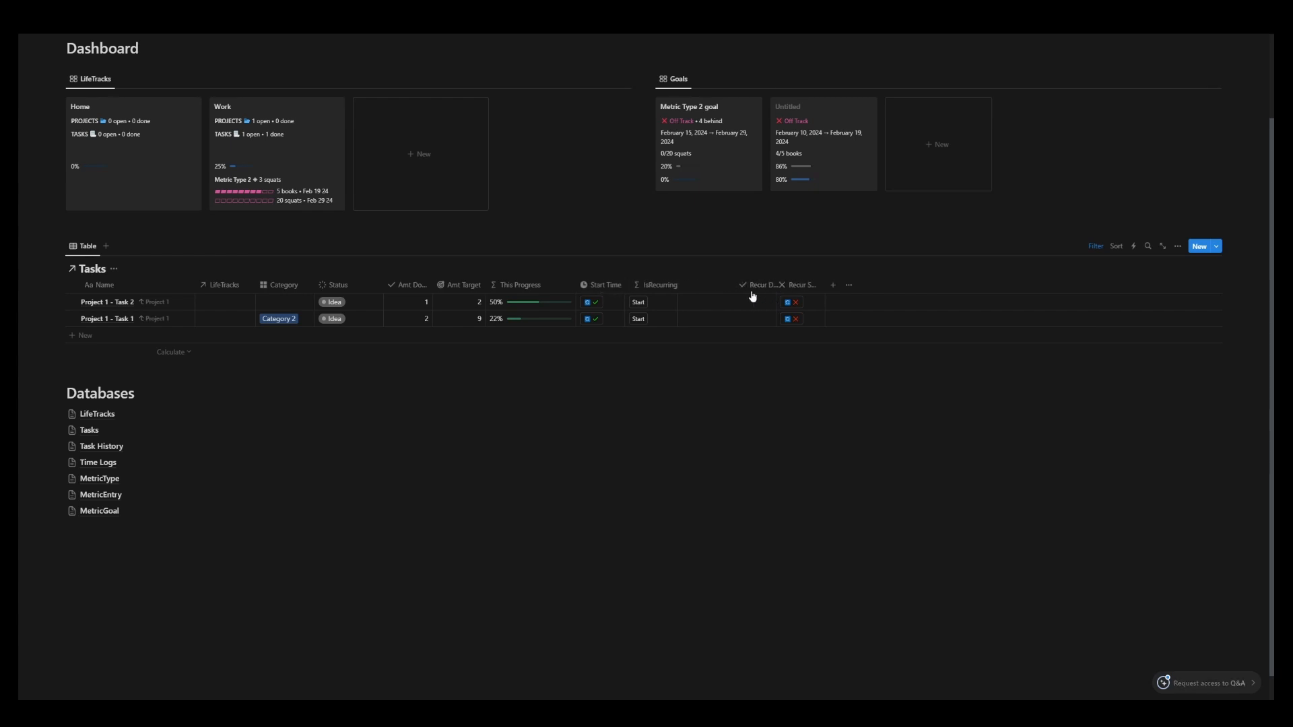
pyautogui.doubleClick(678, 286)
pyautogui.click(679, 287)
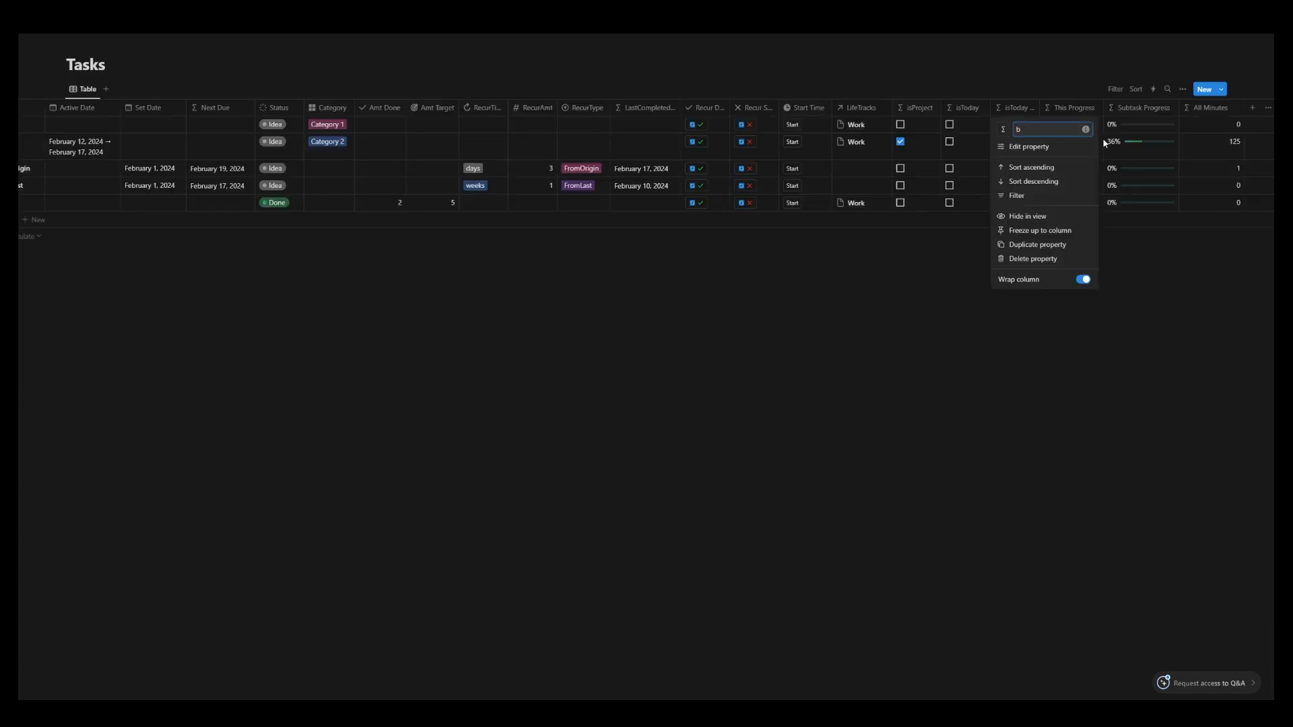
# - Rename the duplicated isToday property in the Tasks database as isOverdue
pyautogui.write('sOverdue')
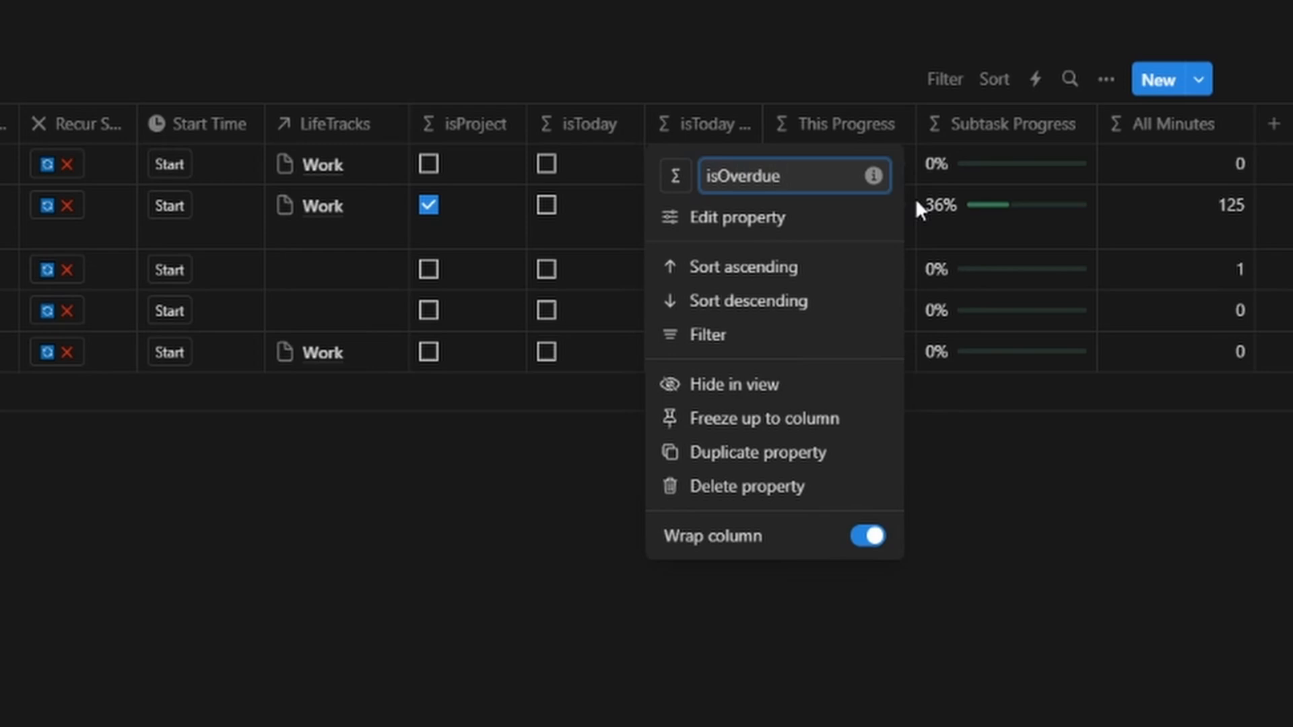
pyautogui.click(762, 223)
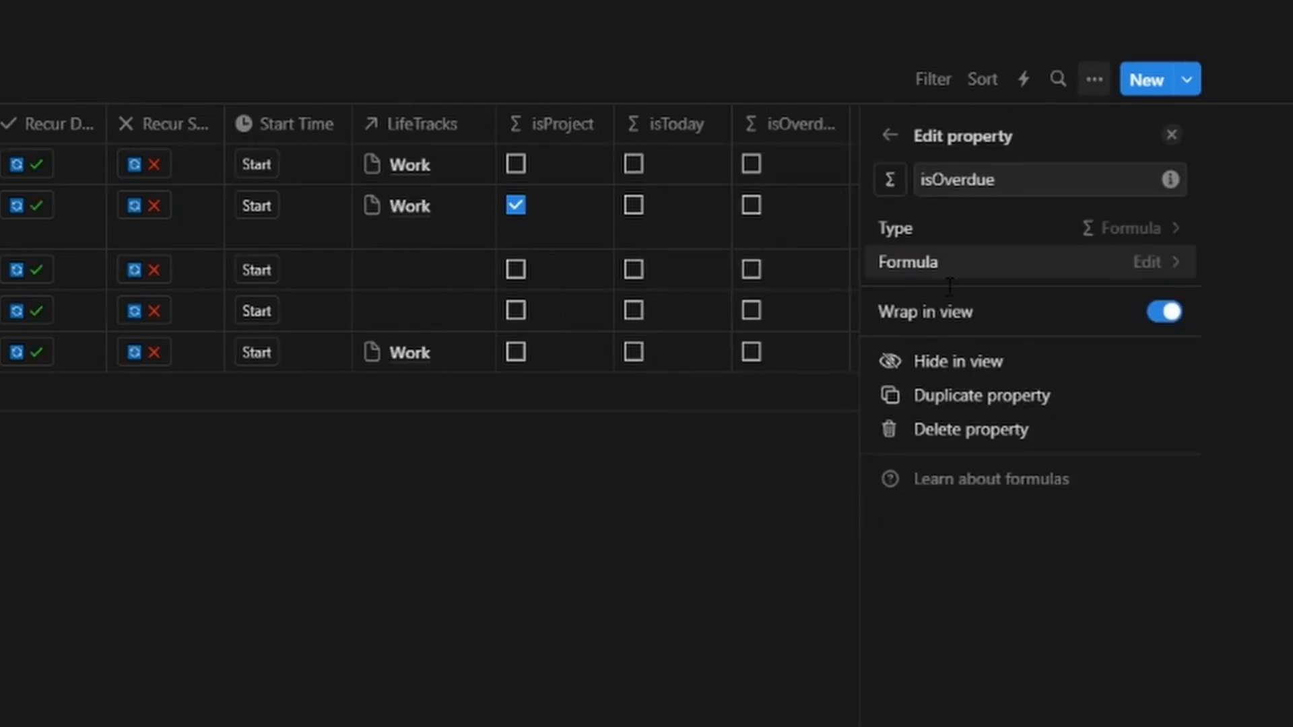
# - Rewrite the isOverdue formula to return true when endOfToday >= the start of Next Due or Active Date and Status is neither "Done" nor "Not Doing"
pyautogui.click(968, 272)
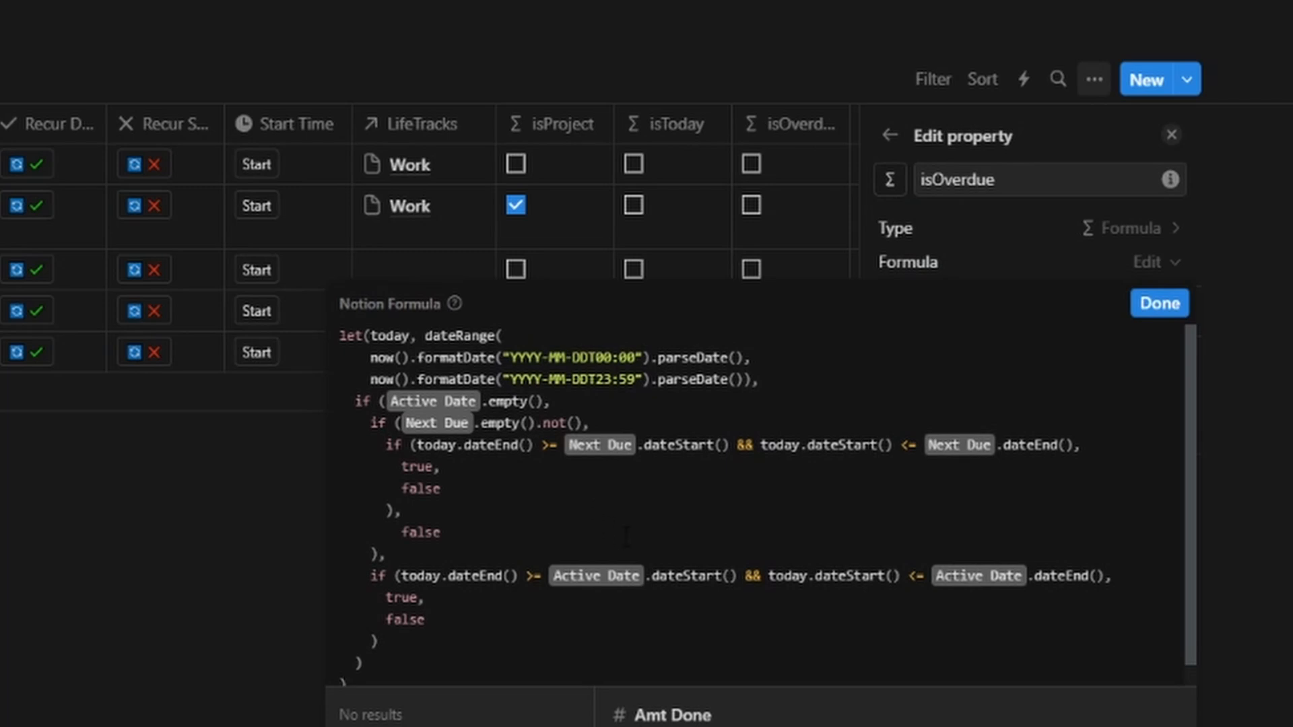
pyautogui.write('s')
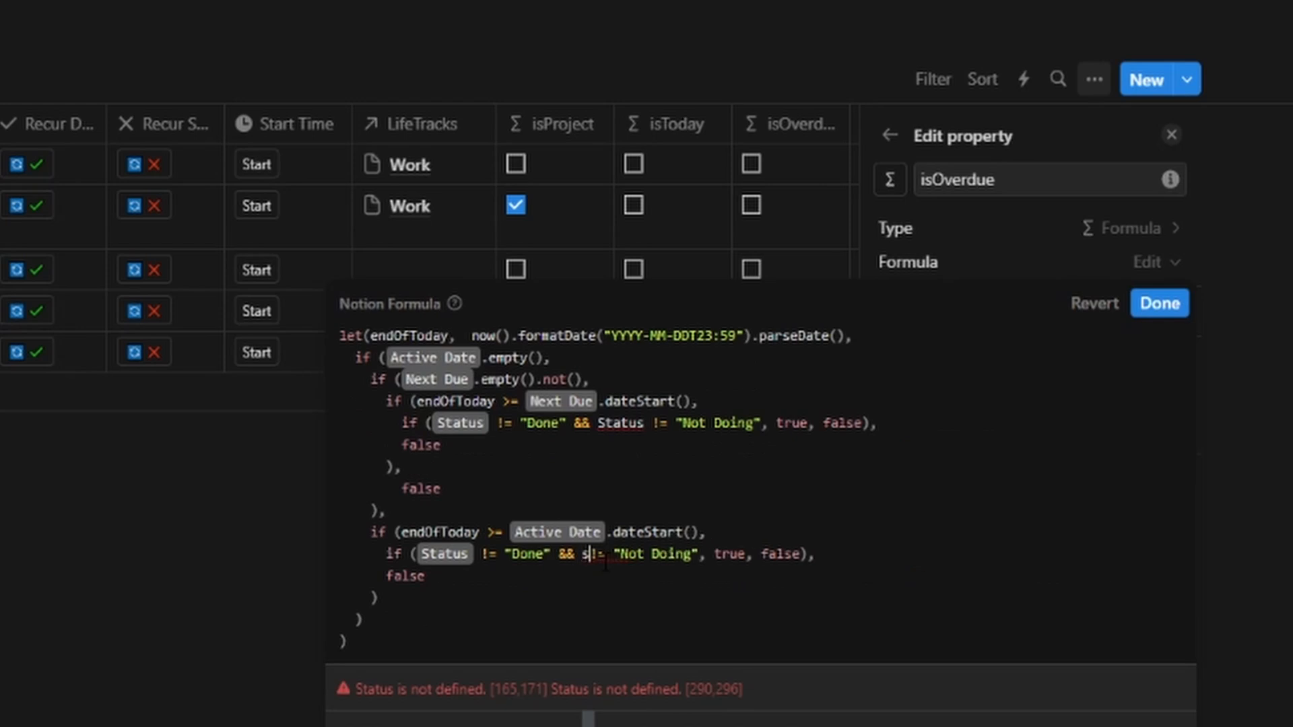
pyautogui.press('Tab')
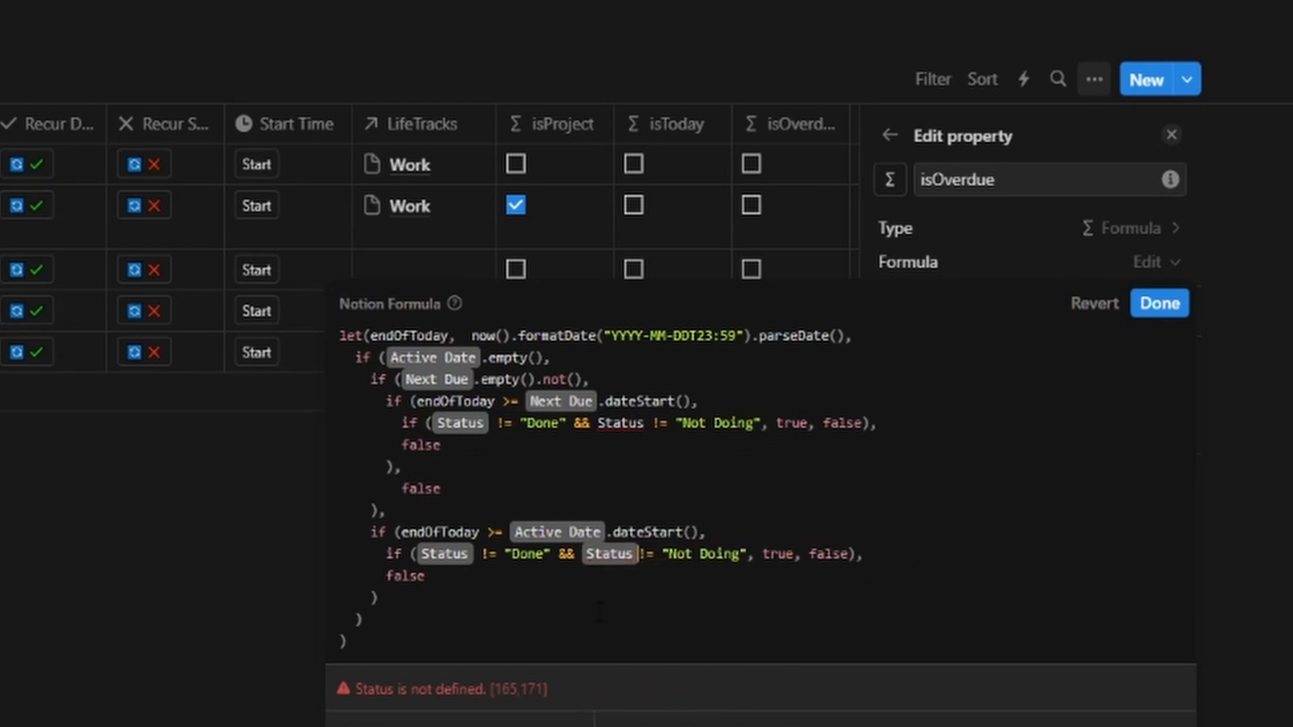
pyautogui.doubleClick(620, 423)
pyautogui.press('BackSpace')
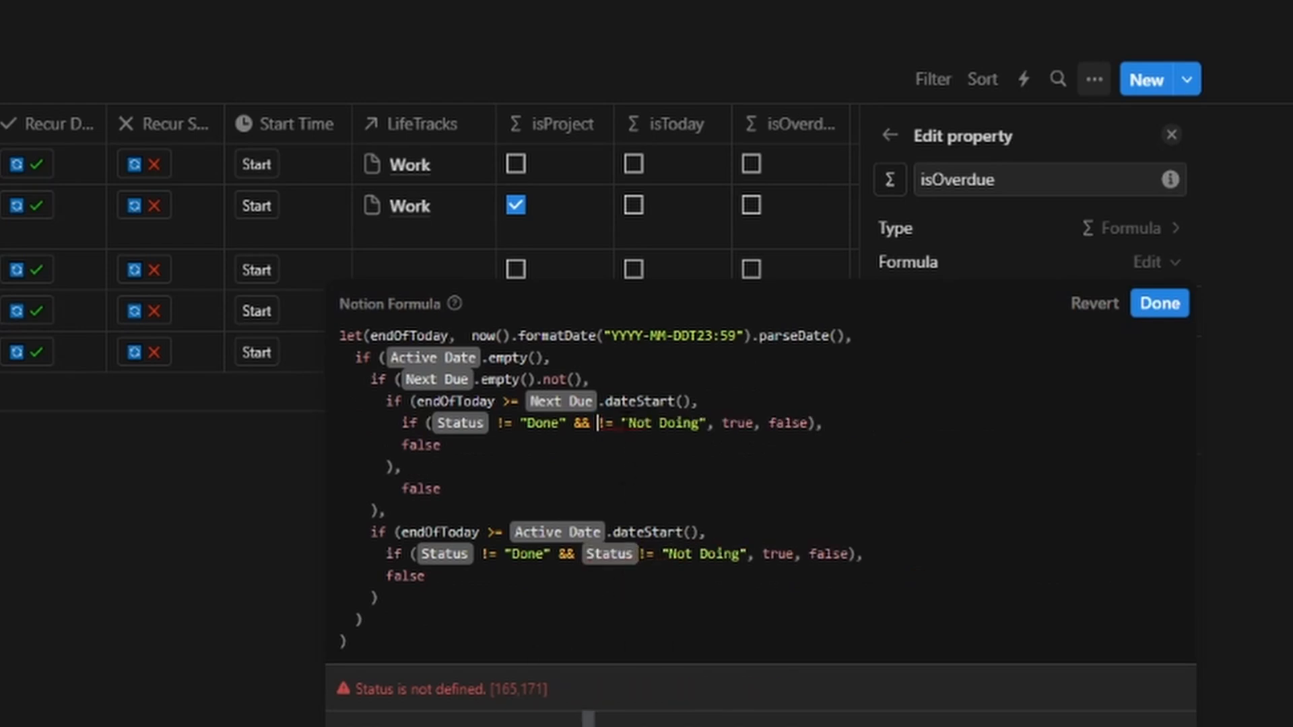
pyautogui.write('s')
pyautogui.press('Tab')
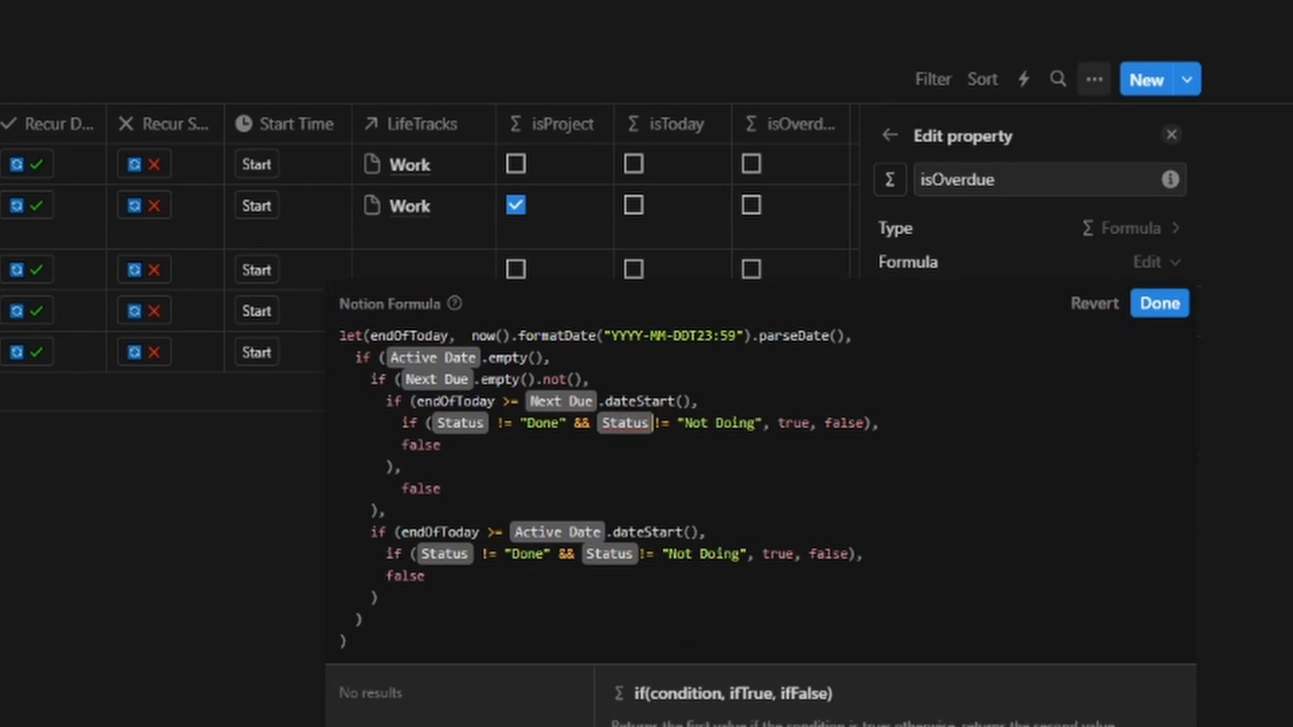
pyautogui.click(866, 554)
pyautogui.click(461, 590)
pyautogui.click(1155, 306)
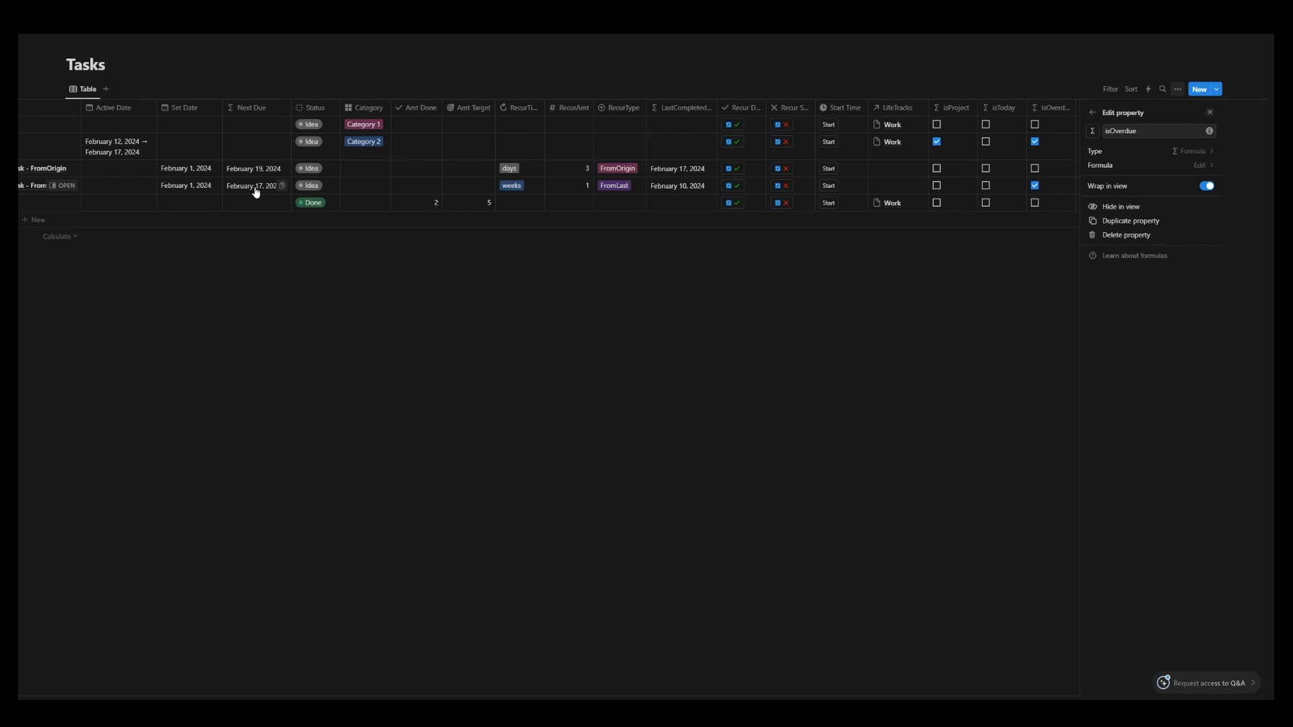
# - Test isOverdue by setting the status of Recurring Task - FromLast to Not Doing and to Done
pyautogui.click(308, 185)
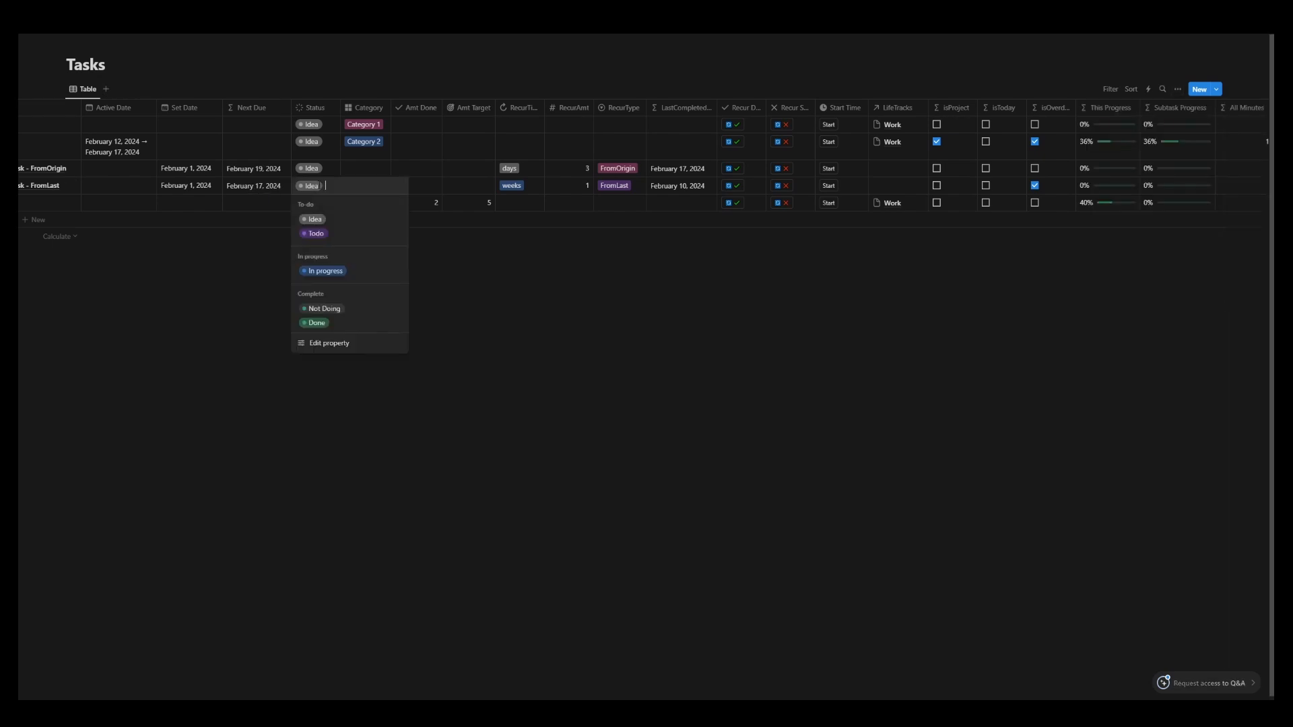
pyautogui.click(347, 311)
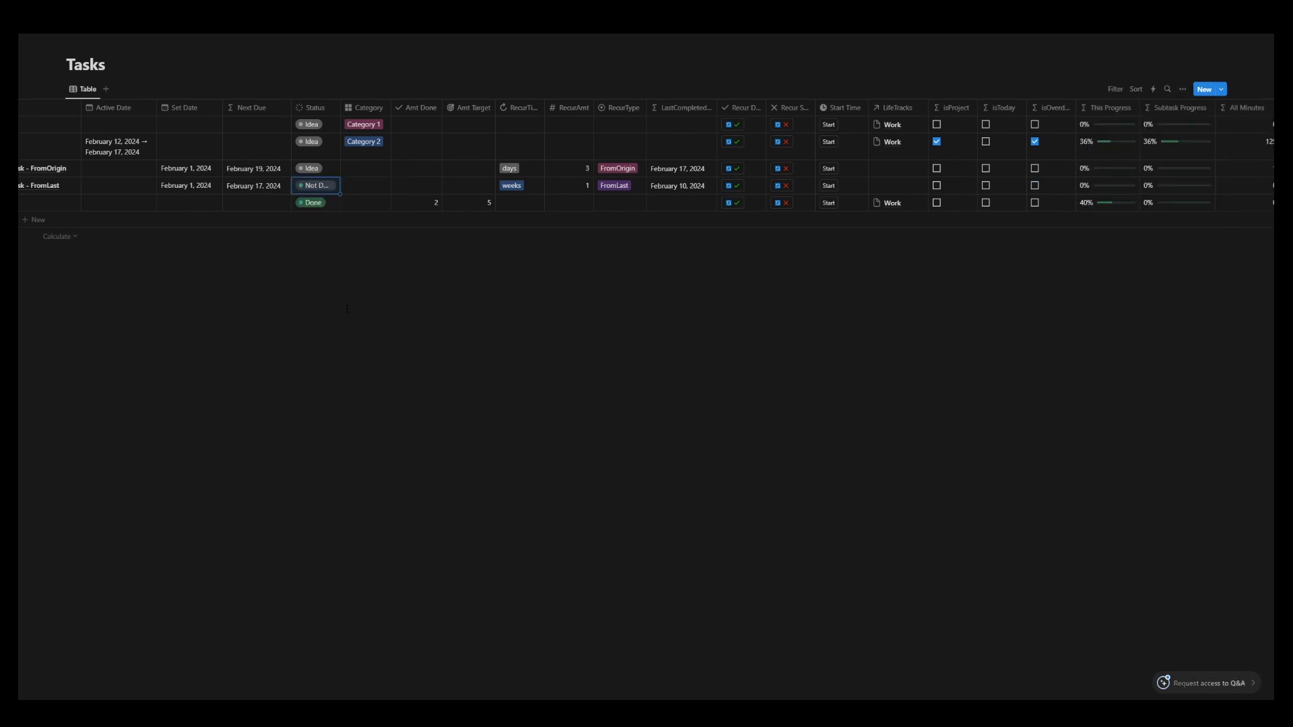
pyautogui.click(320, 189)
pyautogui.click(315, 323)
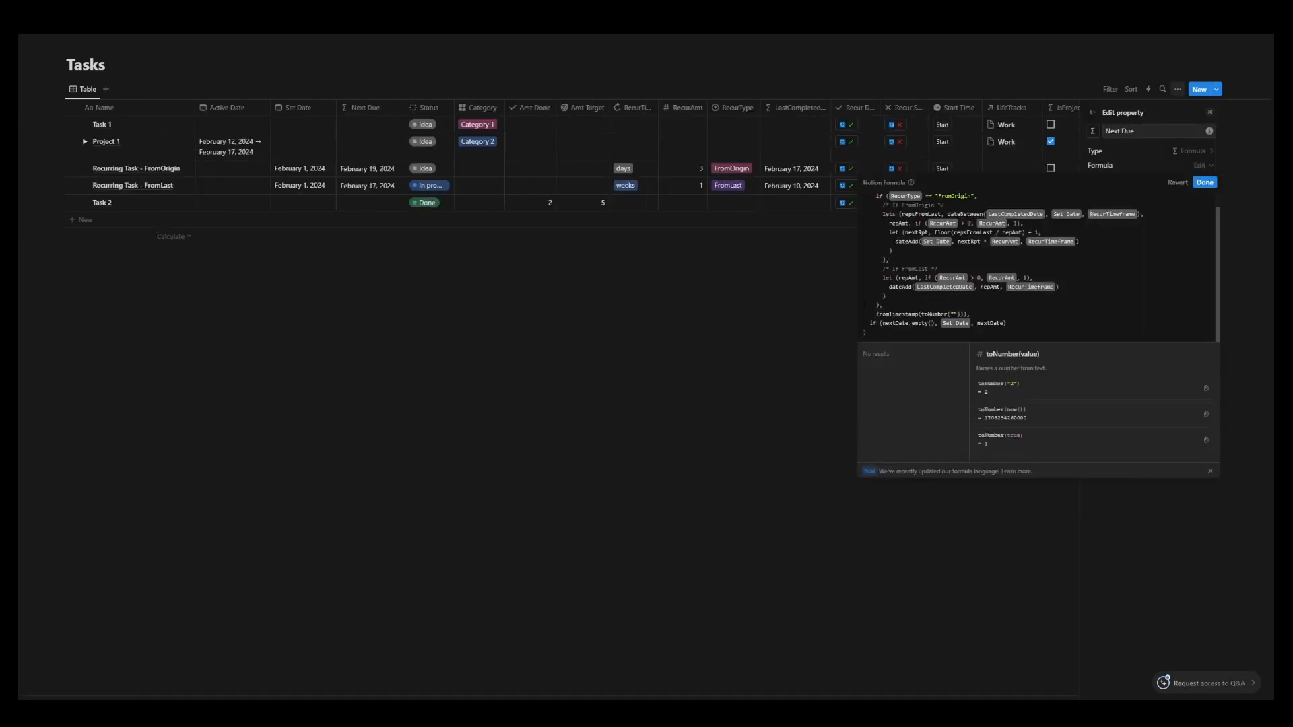
# - Select the fromTimestamp(toNumber("")) expression in the Next Due formula, and return to the dashboard page
pyautogui.moveTo(876, 314); pyautogui.dragTo(983, 313)
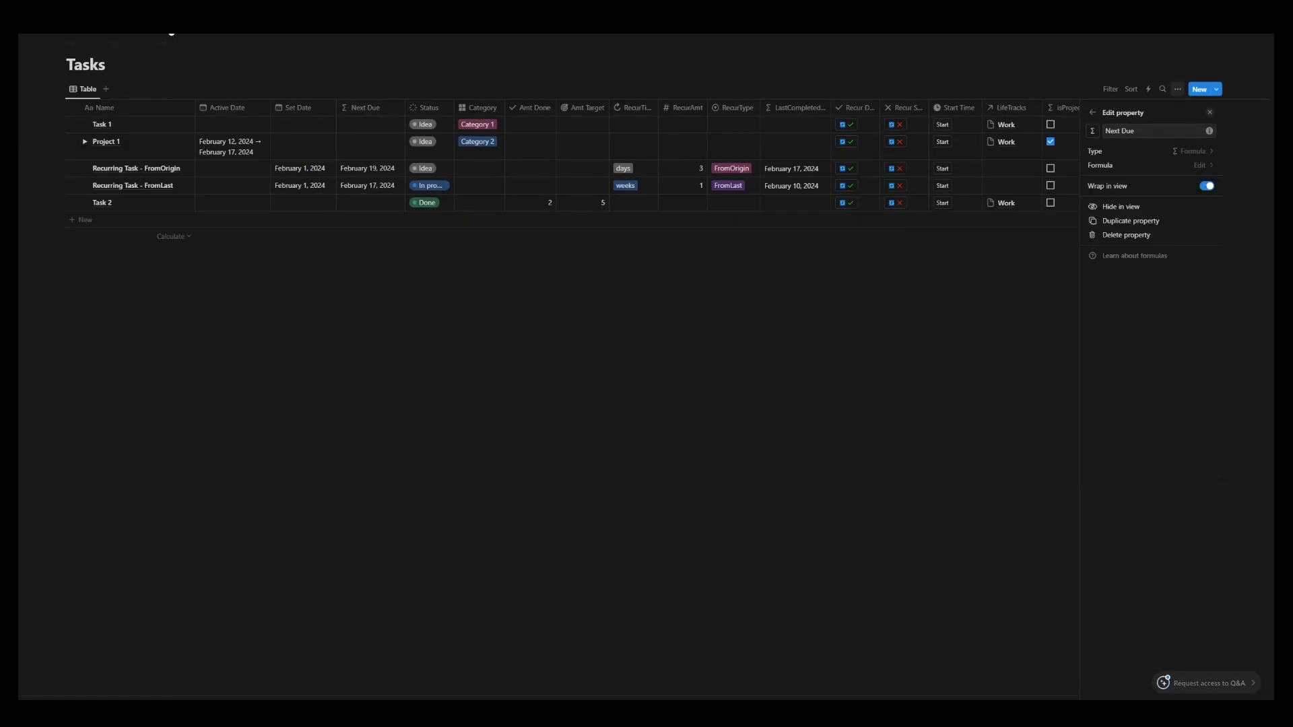
pyautogui.click(168, 37)
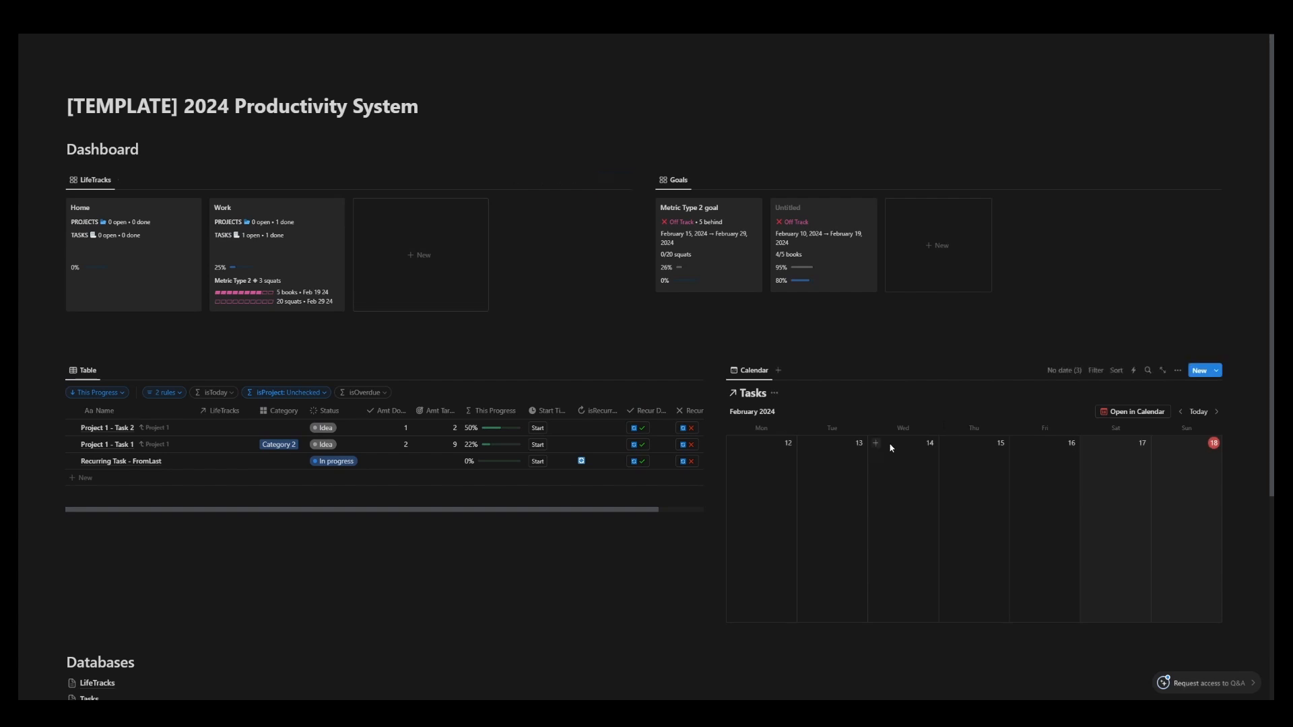
# - Set the dashboard's Tasks calendar to show items by Next Due
pyautogui.click(1177, 371)
pyautogui.click(1143, 449)
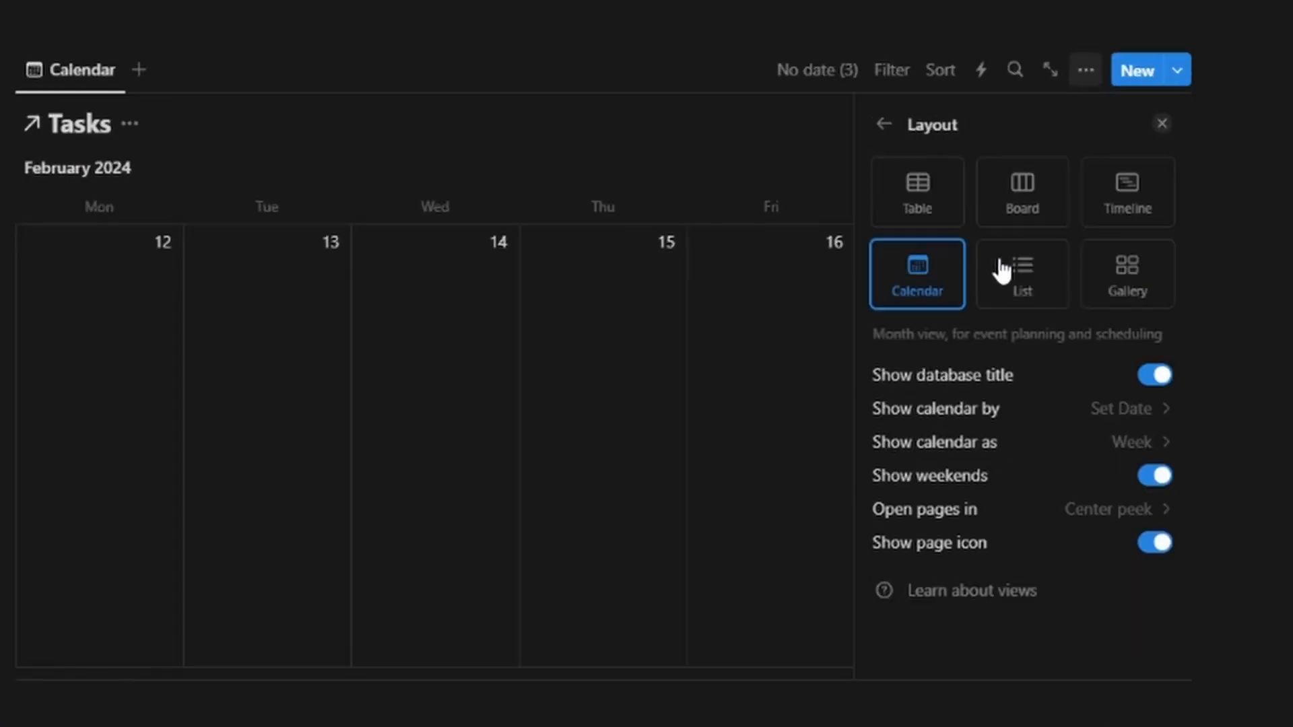
pyautogui.click(1039, 421)
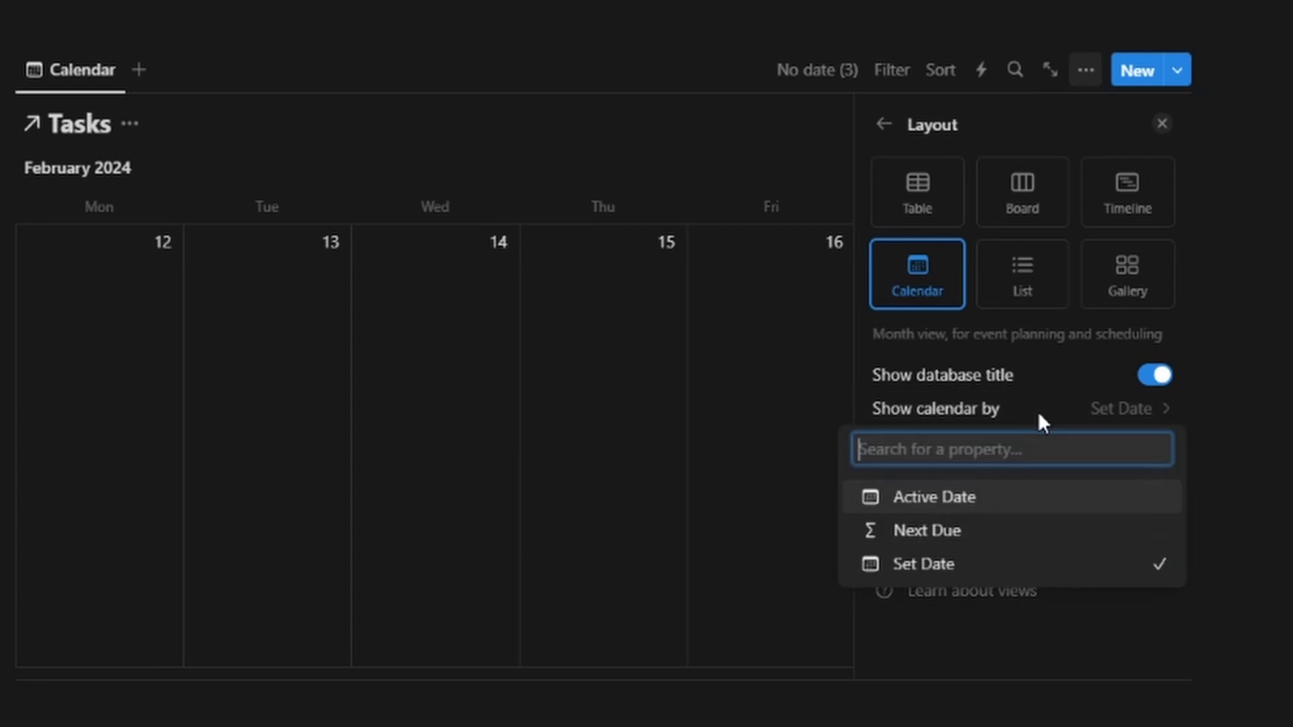
pyautogui.click(951, 539)
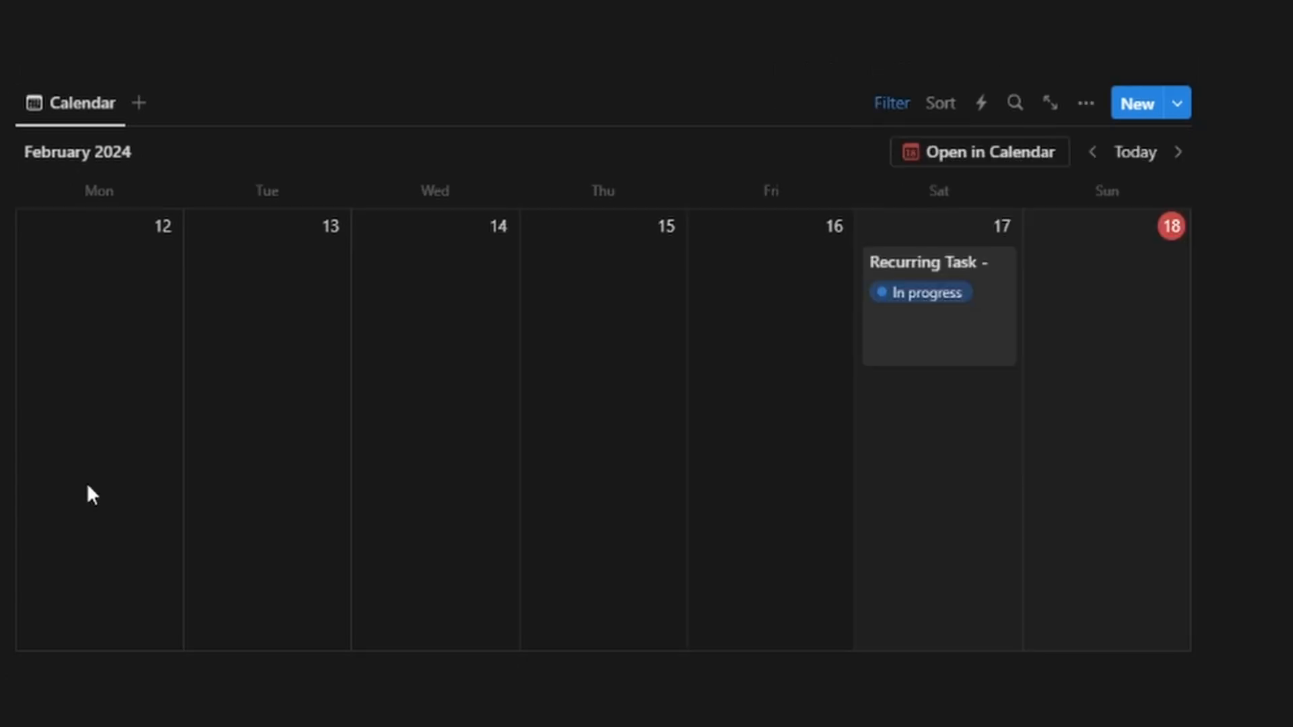
# - Show the calendar's sub-items as a flattened list and close the view options
pyautogui.click(1085, 103)
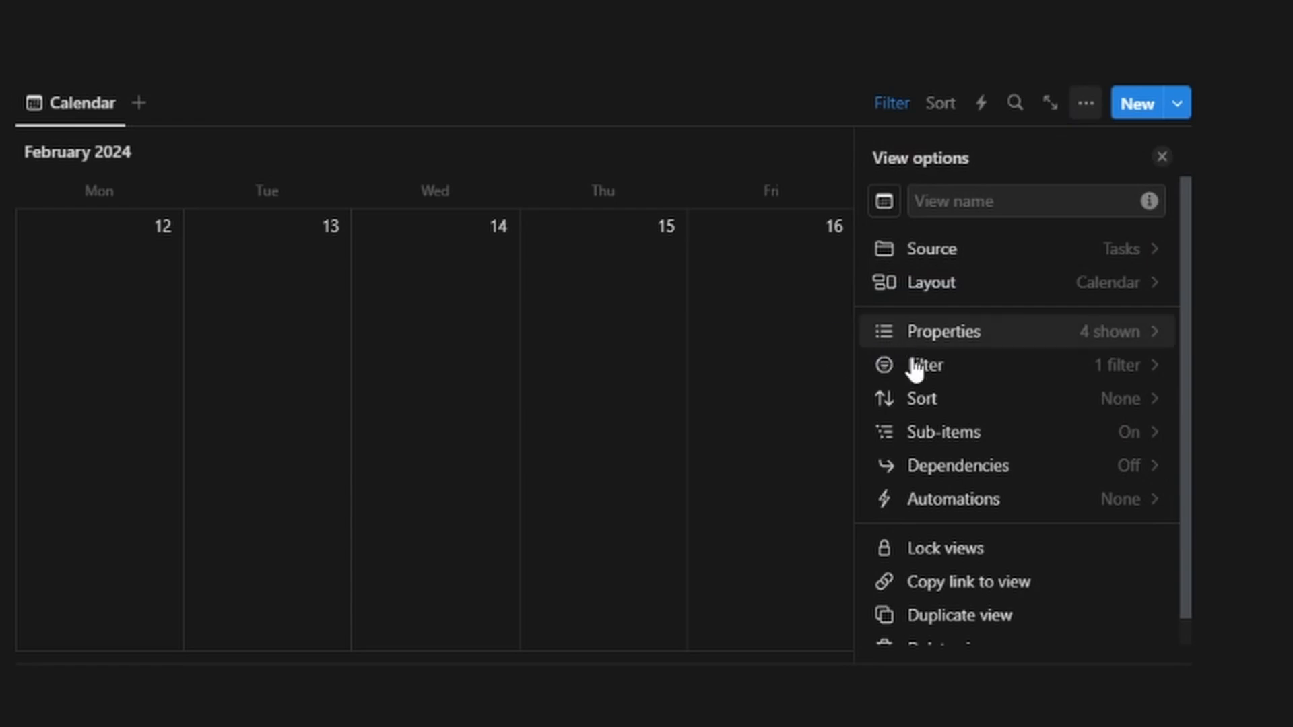
pyautogui.click(942, 434)
pyautogui.click(1099, 426)
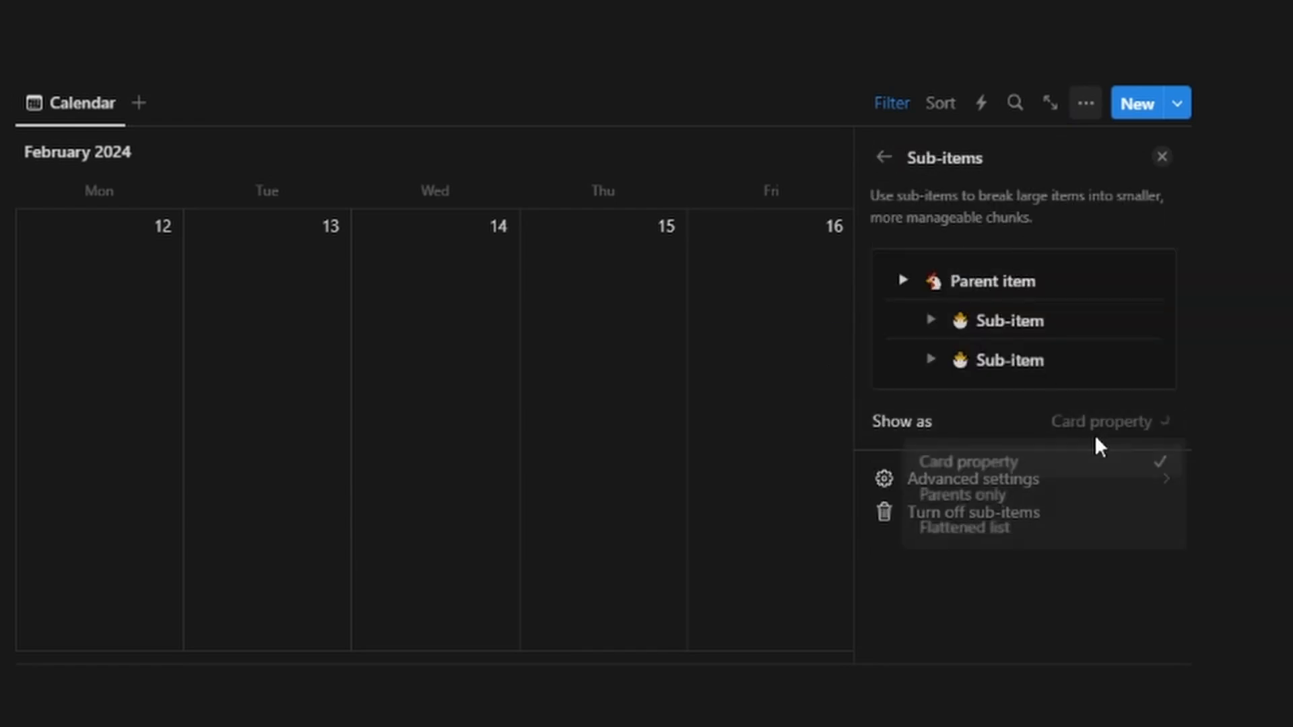
pyautogui.click(1014, 529)
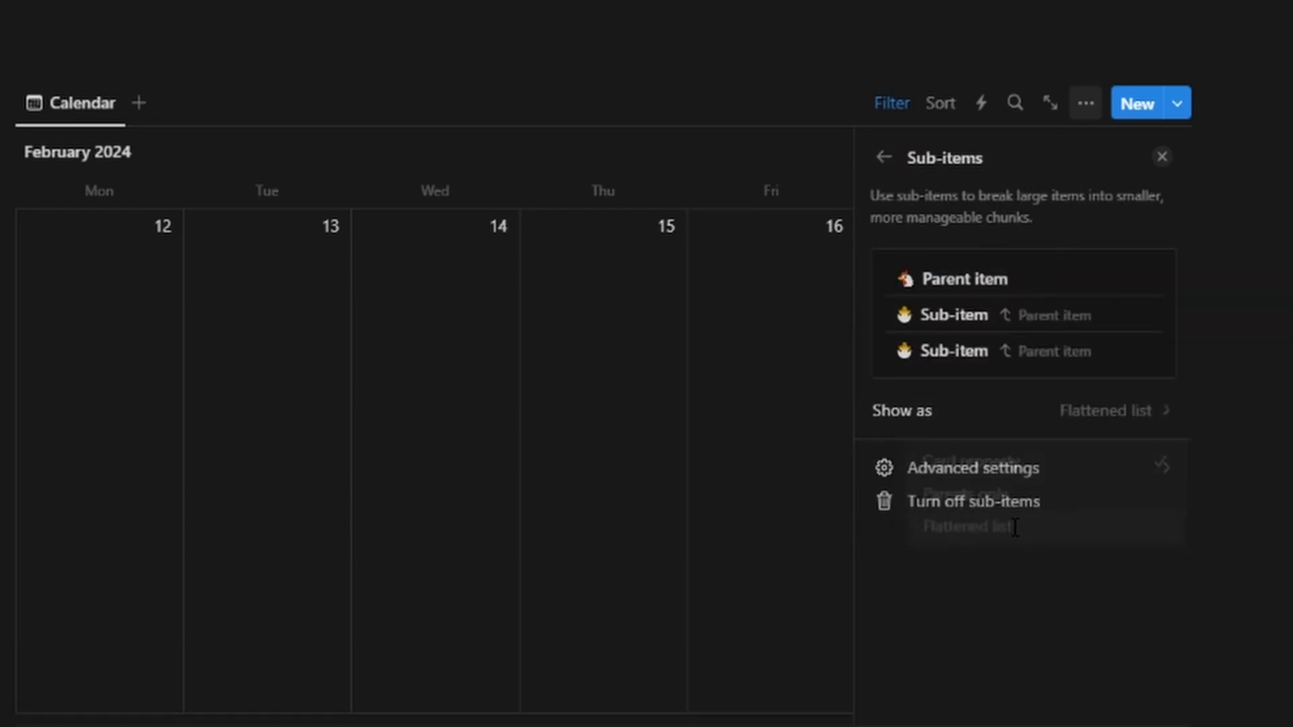
pyautogui.click(884, 157)
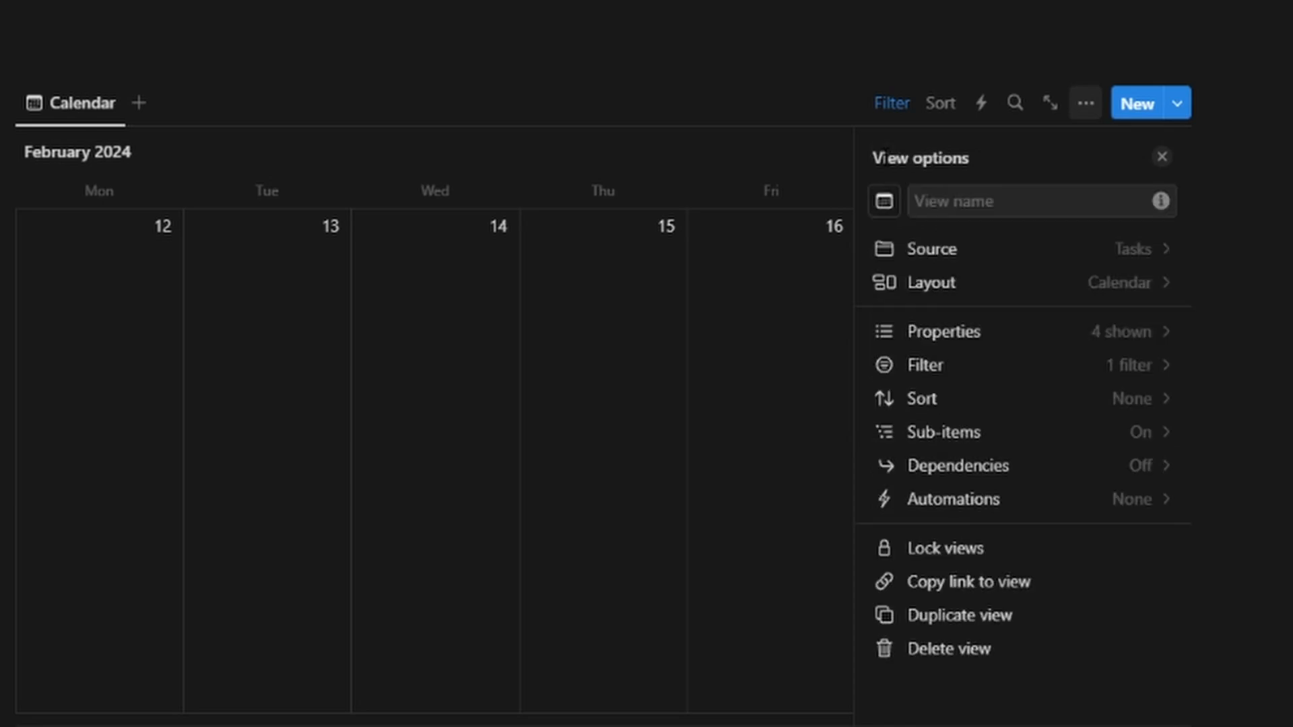
pyautogui.click(1162, 156)
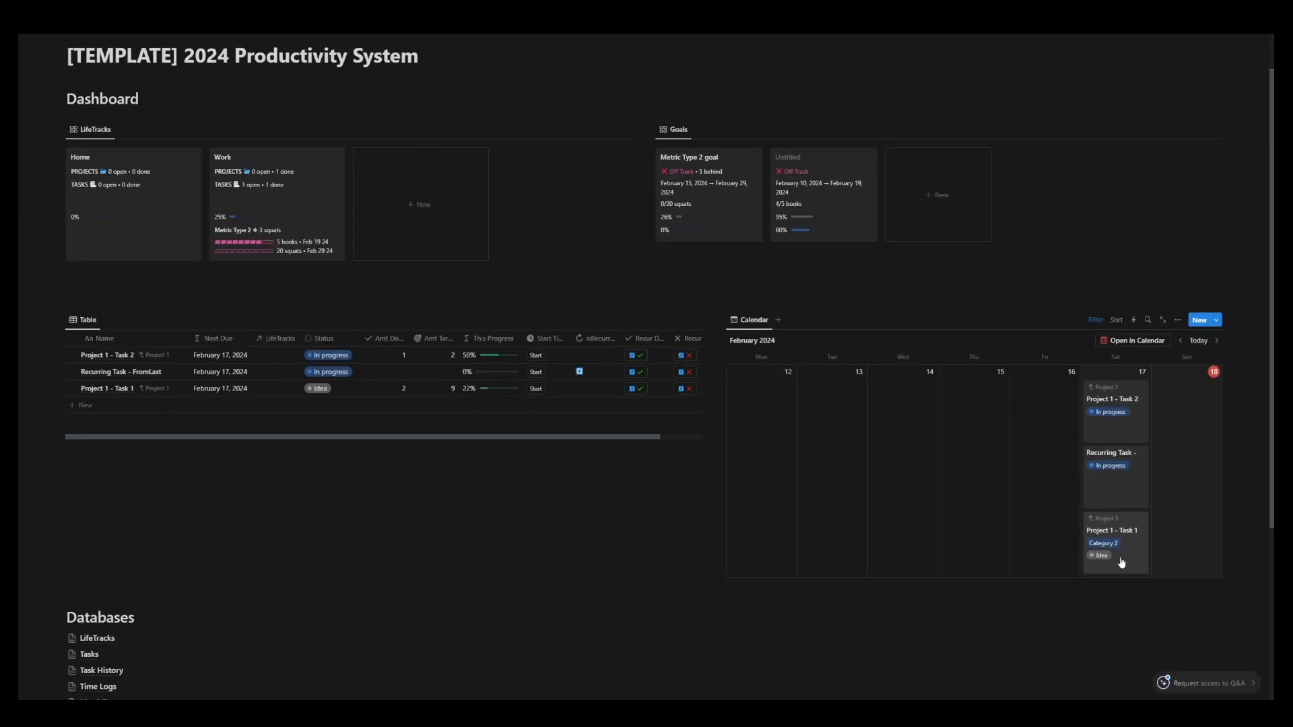
# - Name the Tasks calendar view Weekly Tasks
pyautogui.click(1177, 320)
pyautogui.write('Weekly Tasks')
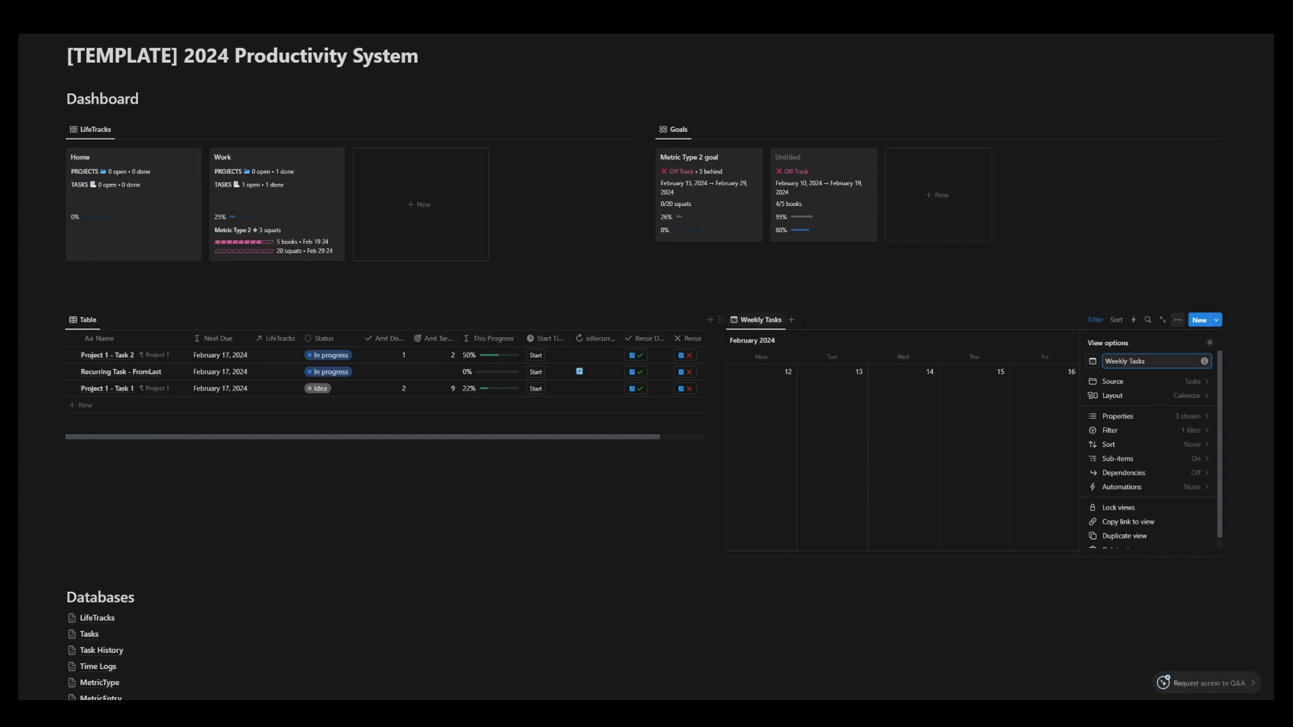
pyautogui.press('Return')
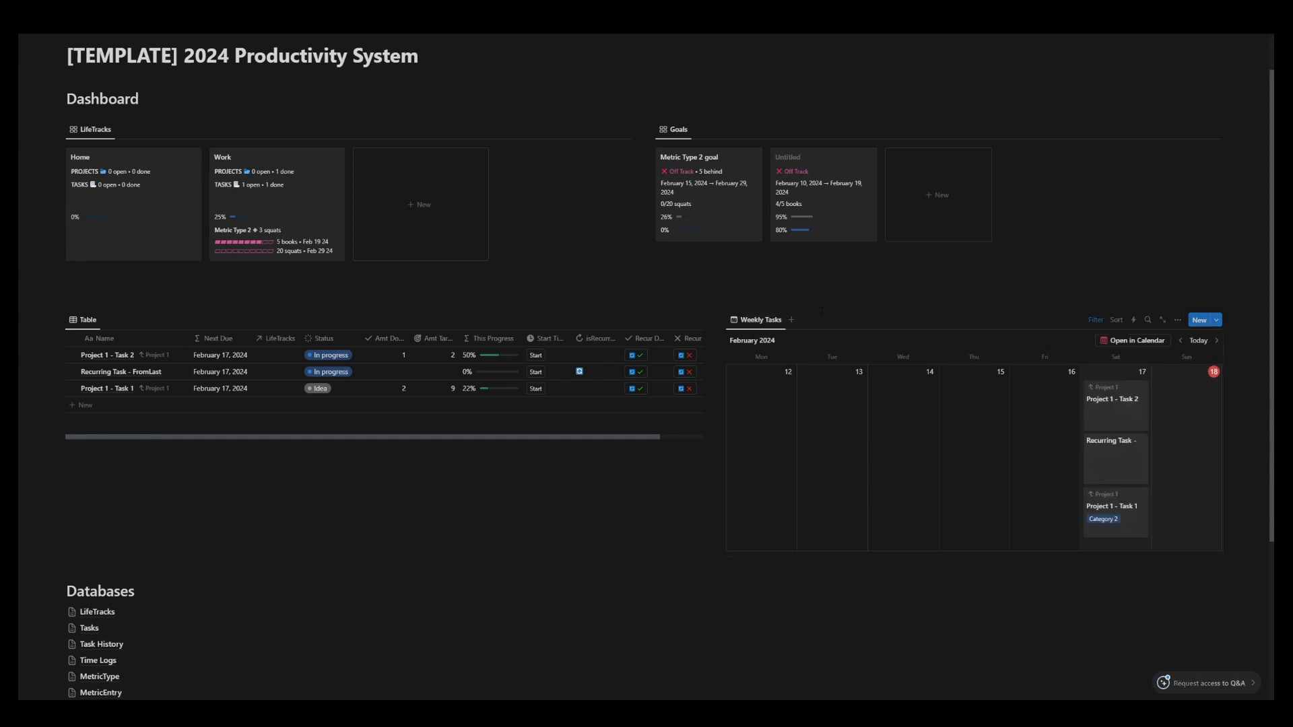
# - Duplicate the Weekly Tasks view and name the copy Monthly Tasks
pyautogui.click(760, 320)
pyautogui.click(772, 415)
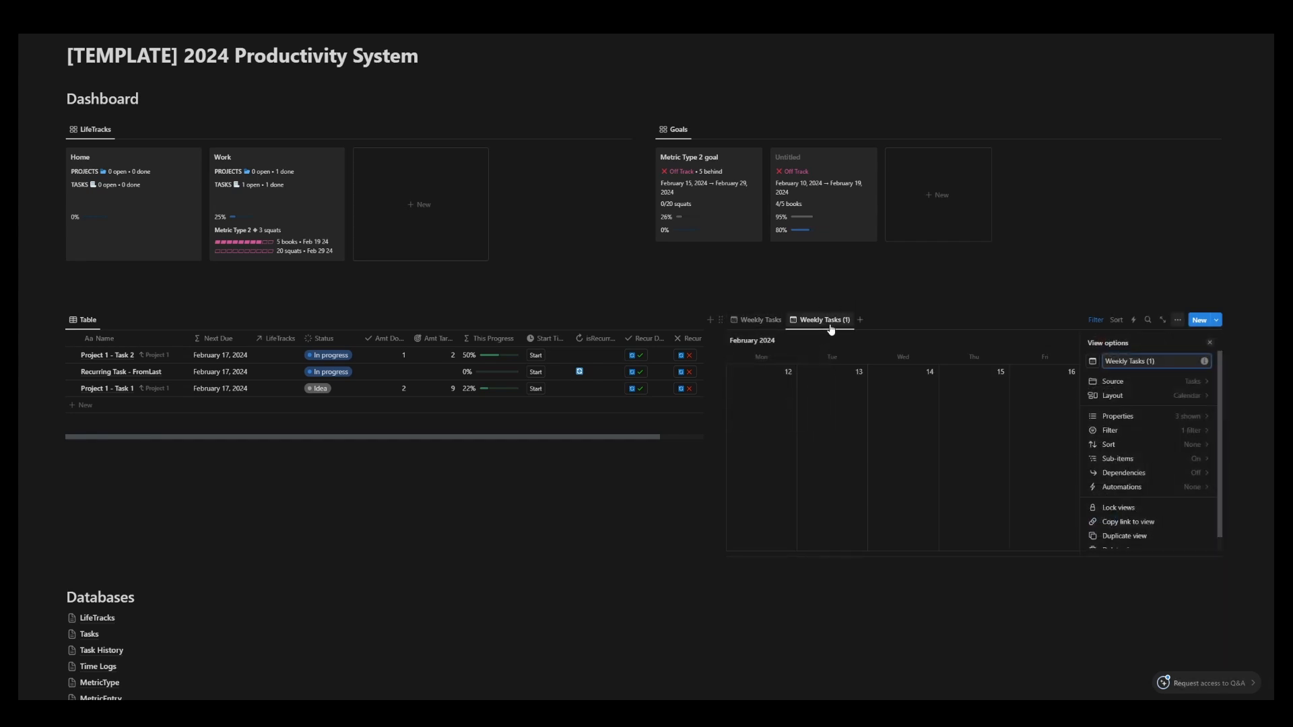
pyautogui.hotkey('ctrl', 'a')
pyautogui.write('Monthly Tas')
# - Set the Monthly Tasks layout to show the calendar as Month, and close the view options
pyautogui.click(1175, 387)
pyautogui.click(1091, 345)
pyautogui.click(1166, 397)
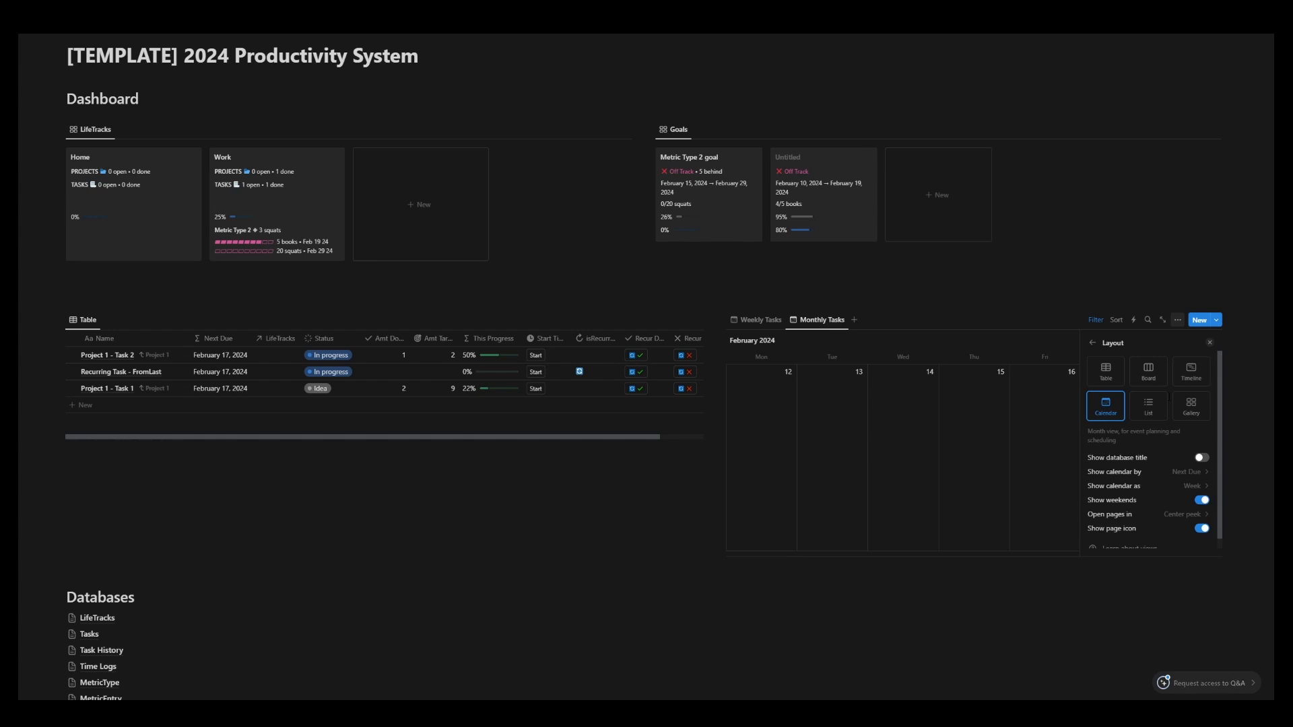
pyautogui.click(1118, 486)
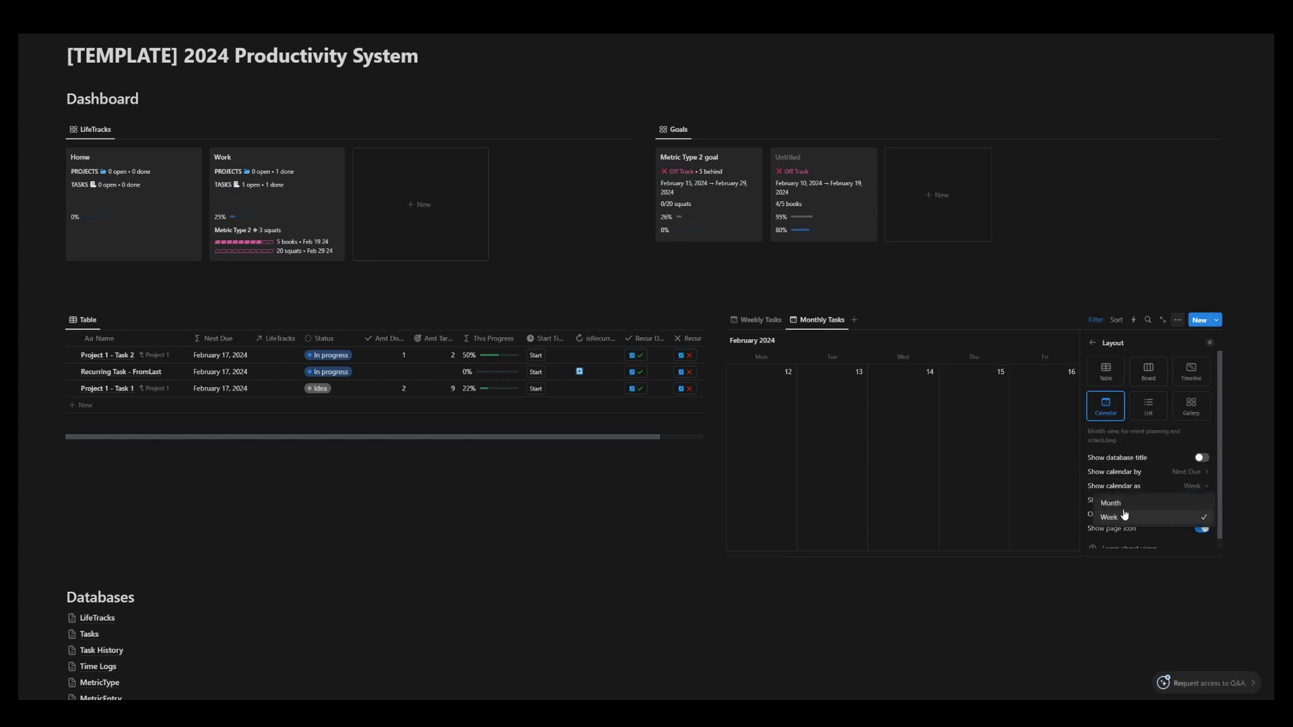
pyautogui.click(1114, 503)
pyautogui.click(639, 542)
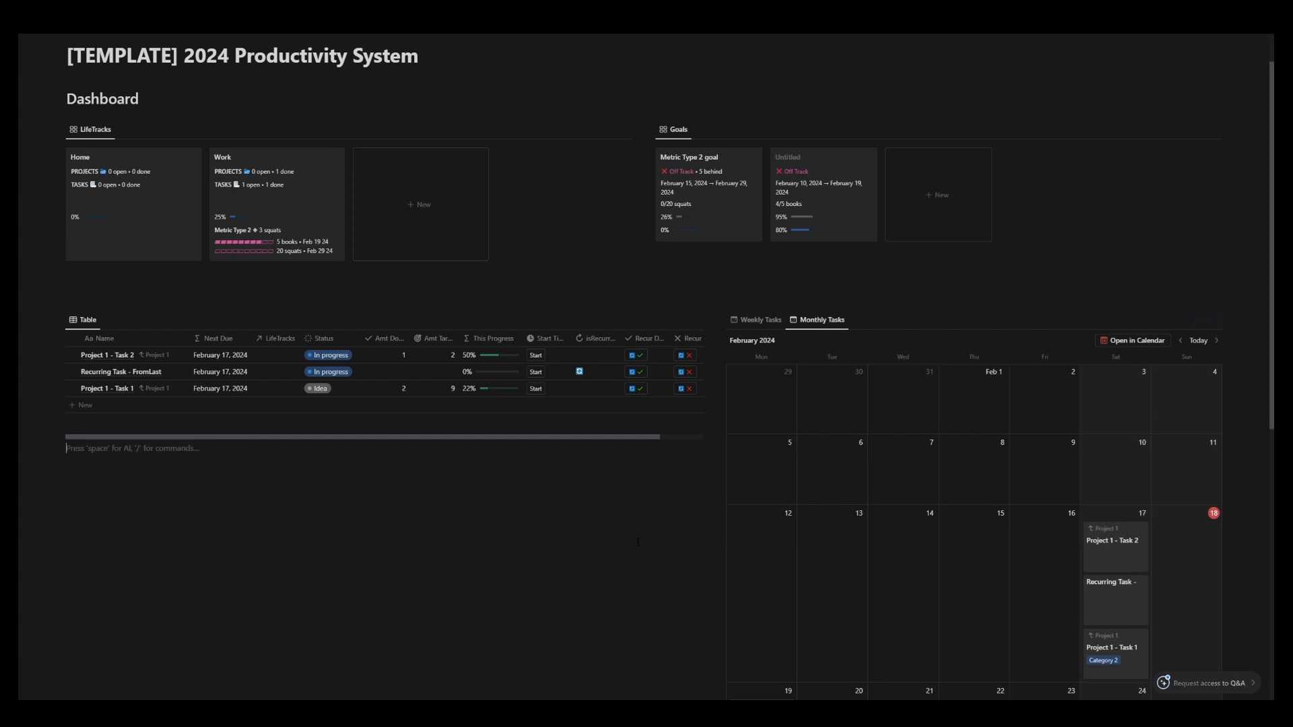
# - Look over the monthly calendar and switch back to the Weekly Tasks view
pyautogui.scroll(-3, 639, 542)
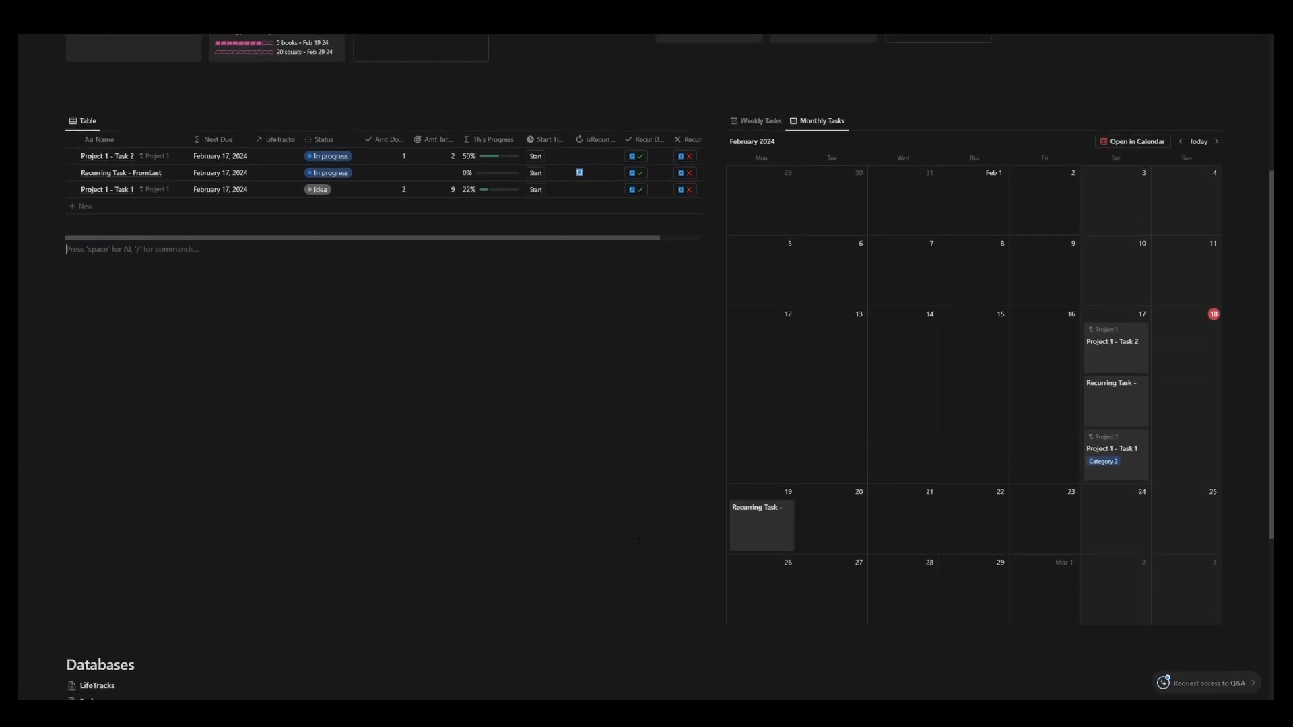
pyautogui.scroll(2, 638, 542)
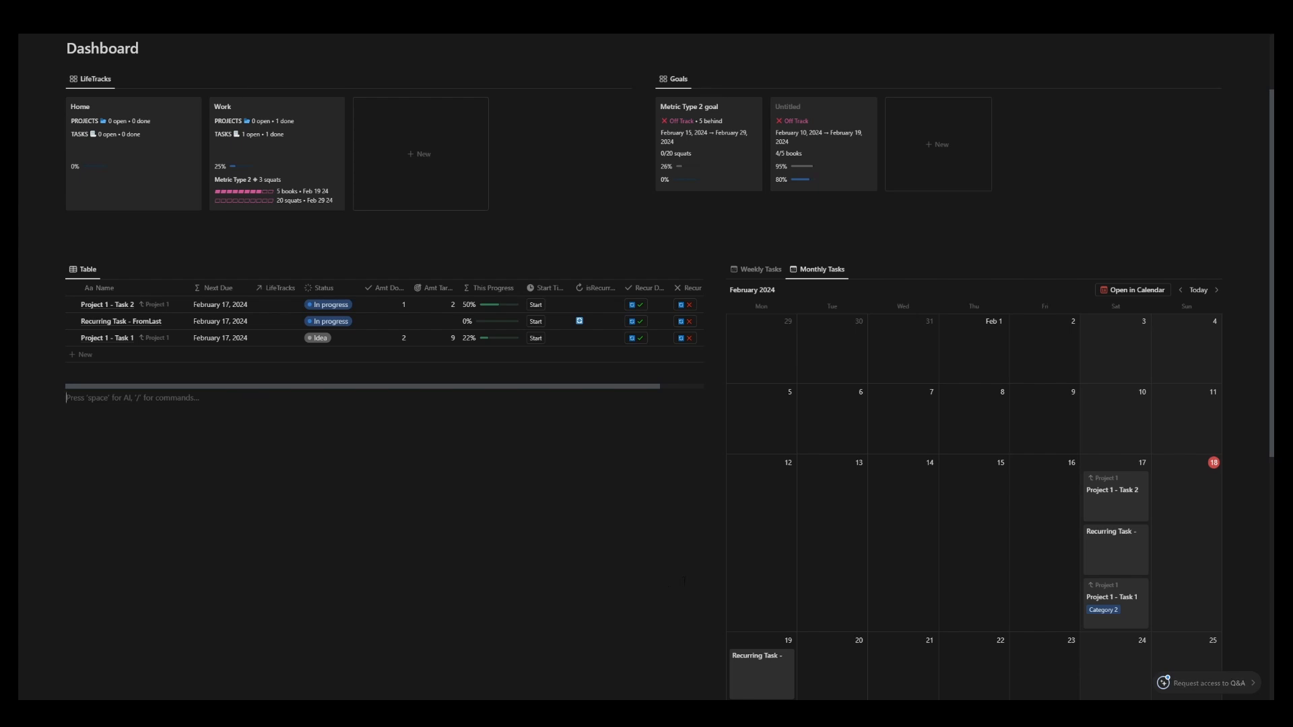
pyautogui.click(758, 269)
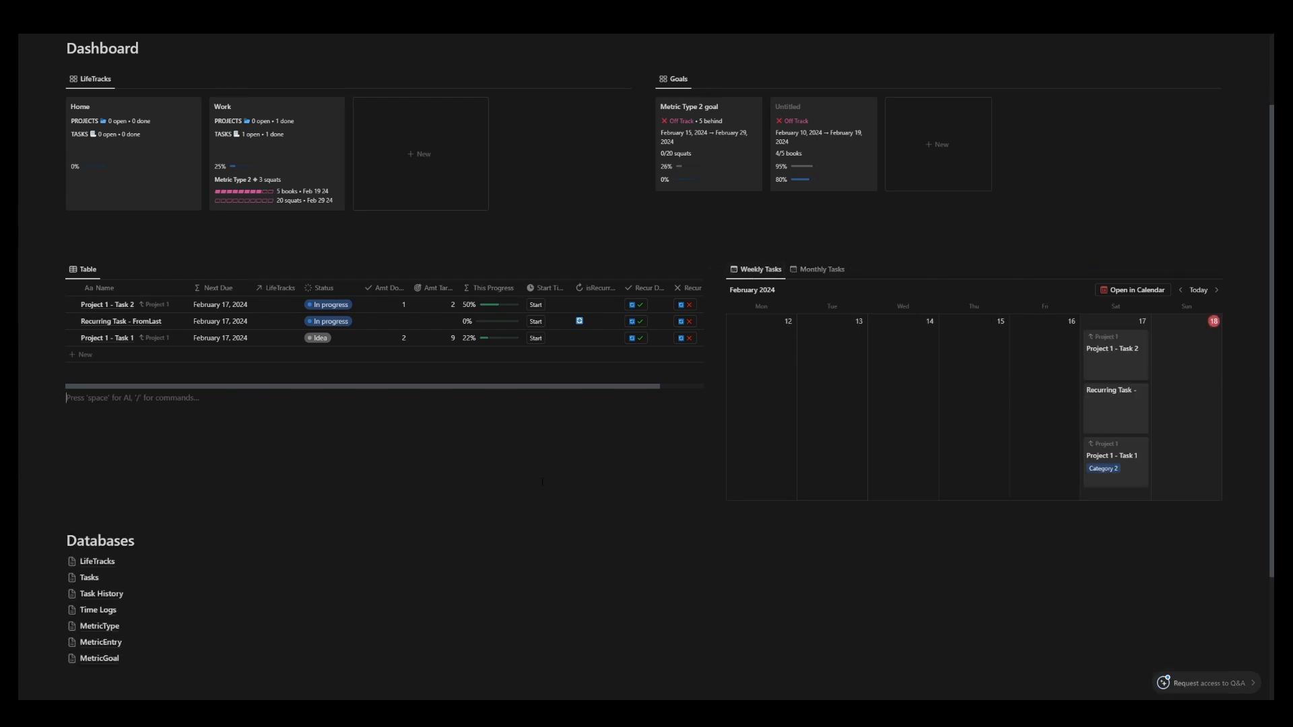
# - Rename the dashboard's task table view as Today Tasks and close its view options
pyautogui.click(85, 269)
pyautogui.click(92, 290)
pyautogui.write('T')
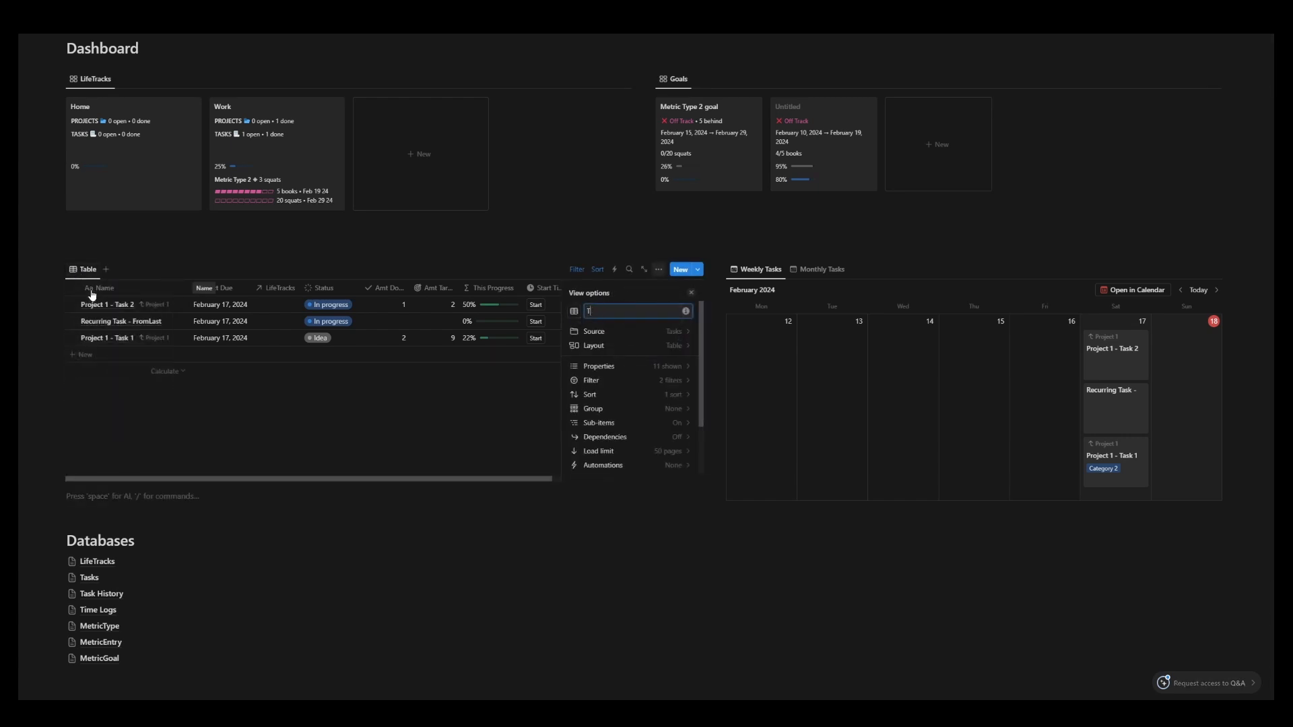
pyautogui.write('oday Tasks')
pyautogui.click(691, 292)
pyautogui.click(275, 455)
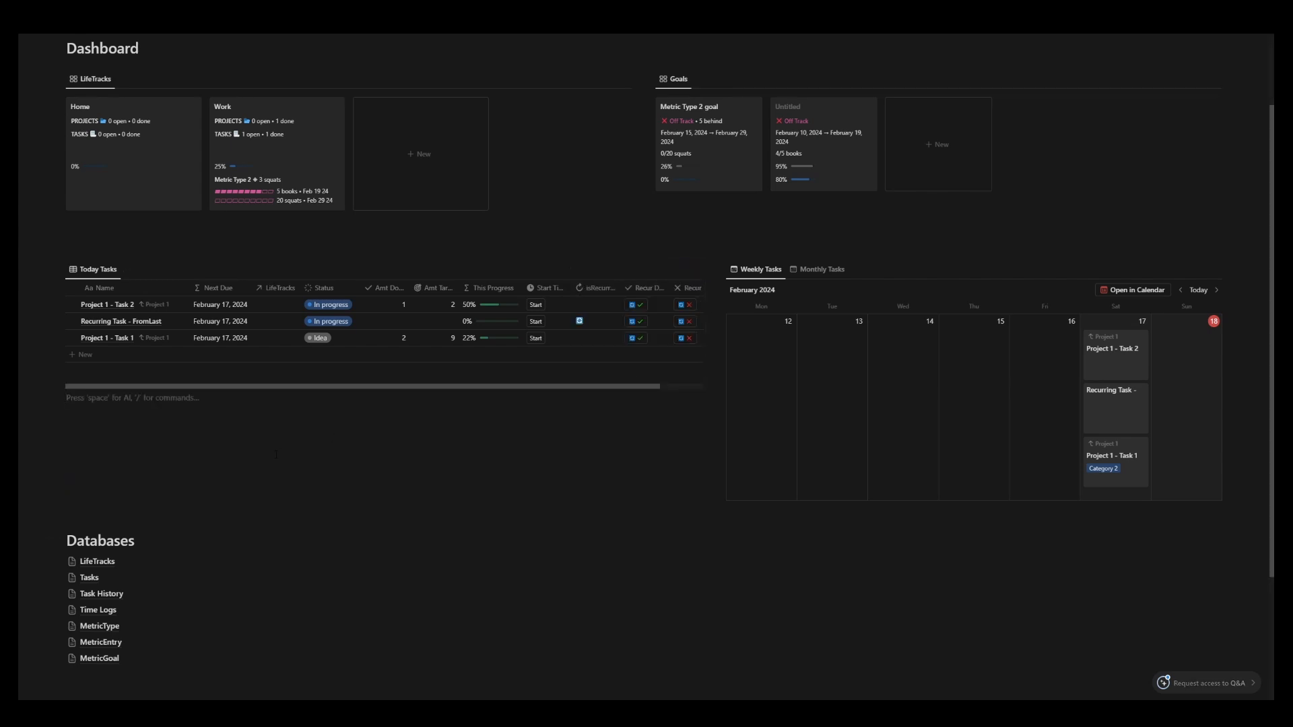
pyautogui.scroll(2, 275, 455)
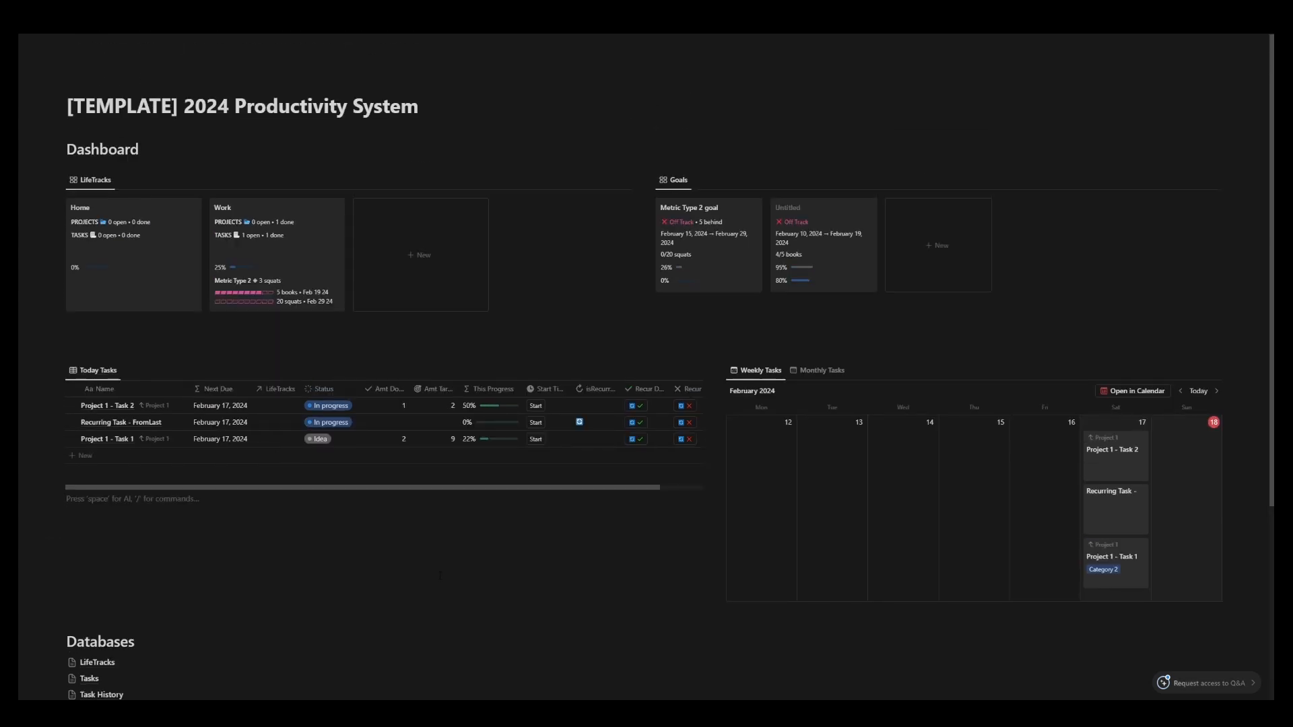